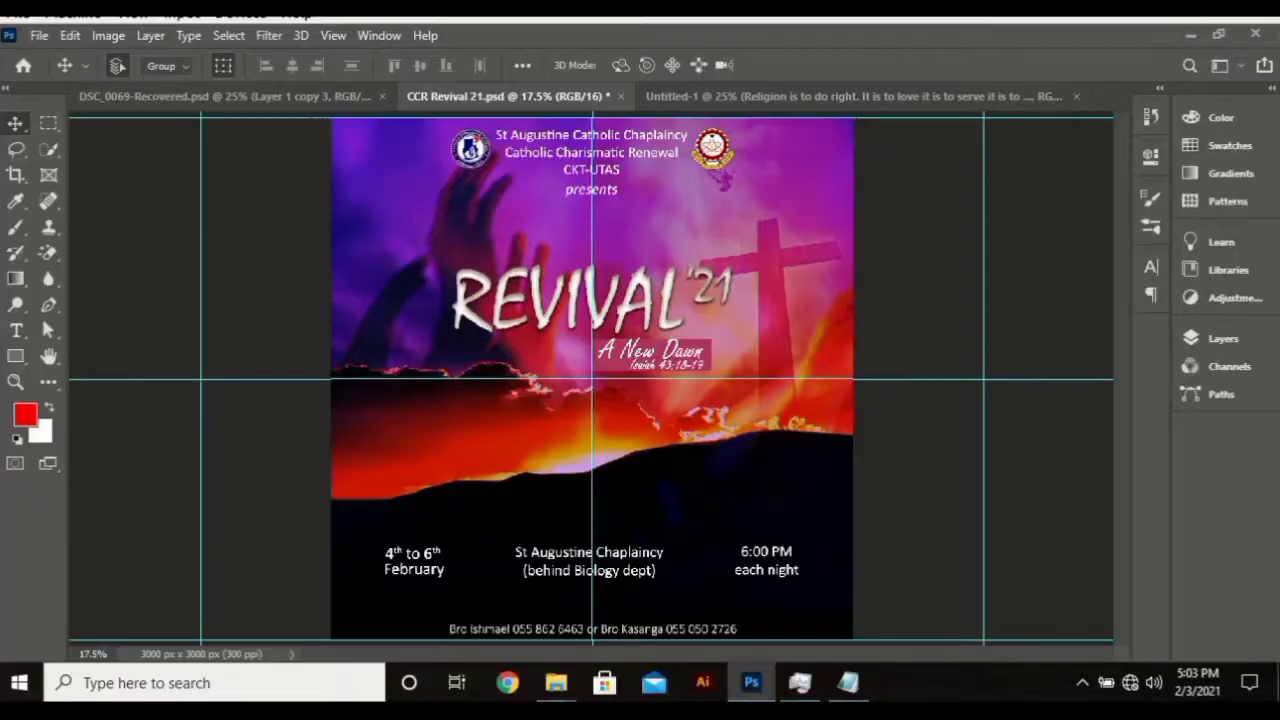
# - Open the File menu from the finished Revival '21 flyer
pyautogui.click(39, 36)
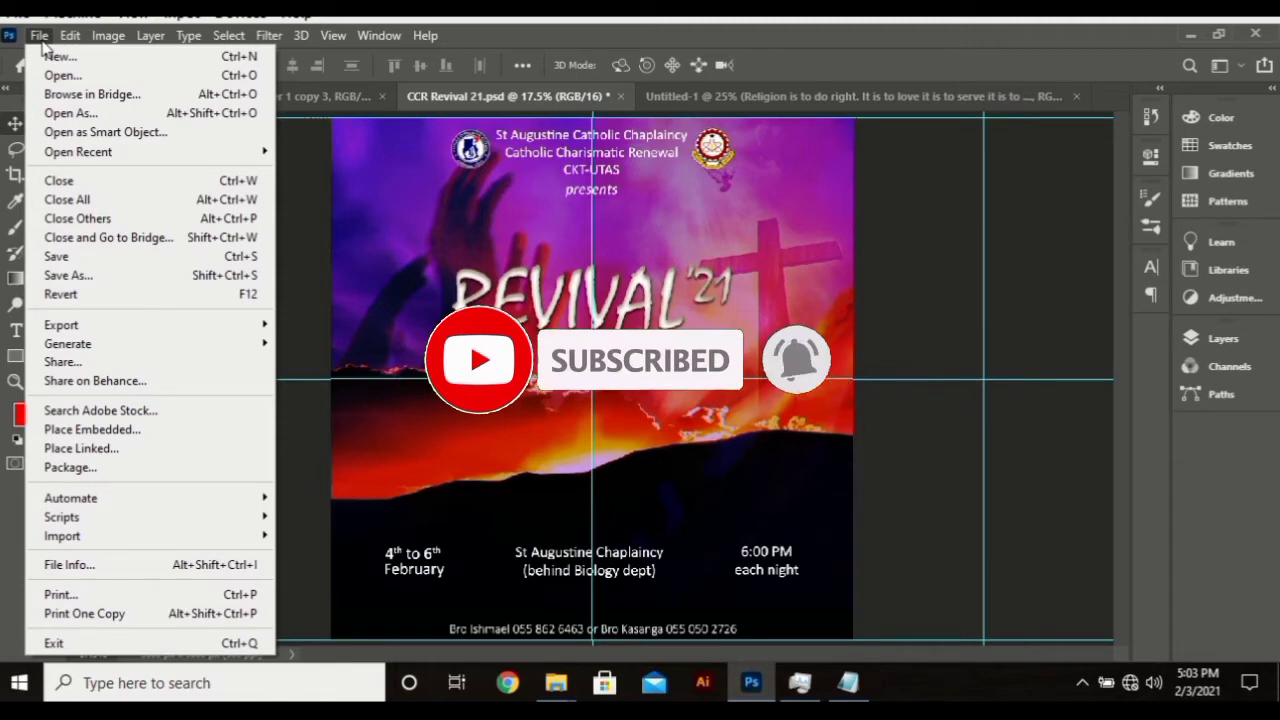
# - Create a new white 10 × 10 inch document at 200 ppi (Untitled-2)
pyautogui.click(52, 57)
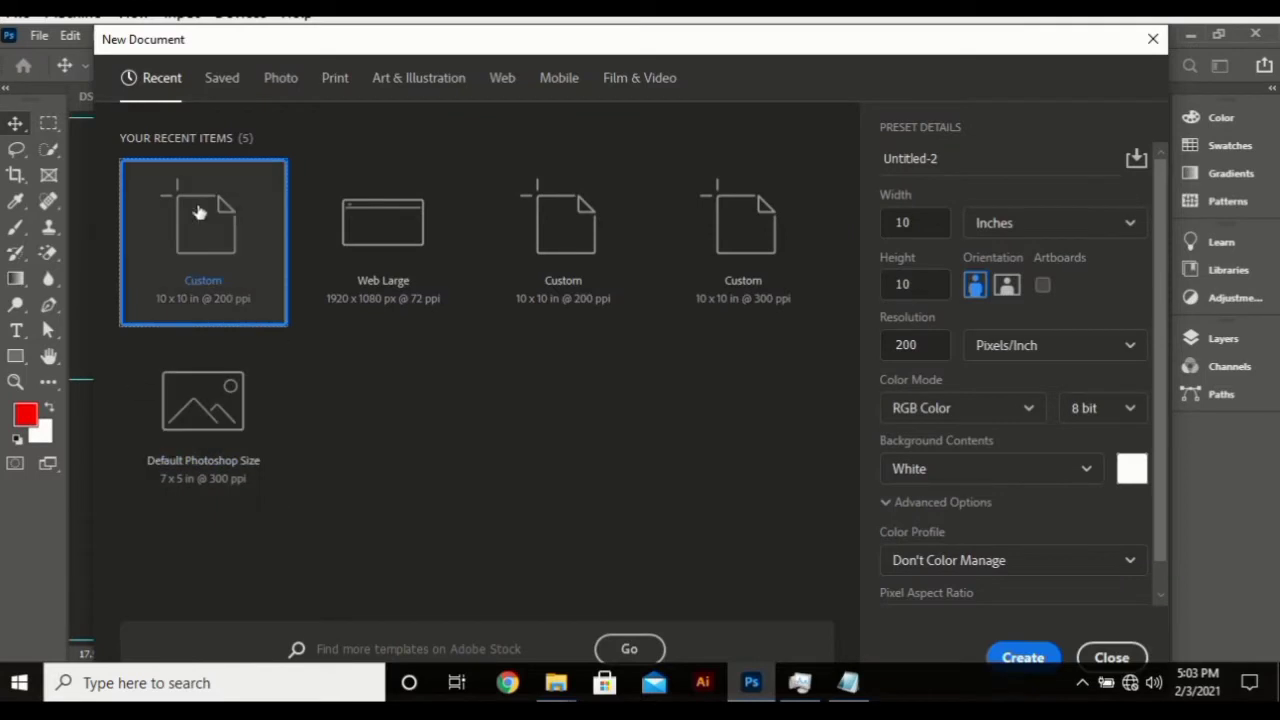
pyautogui.click(923, 232)
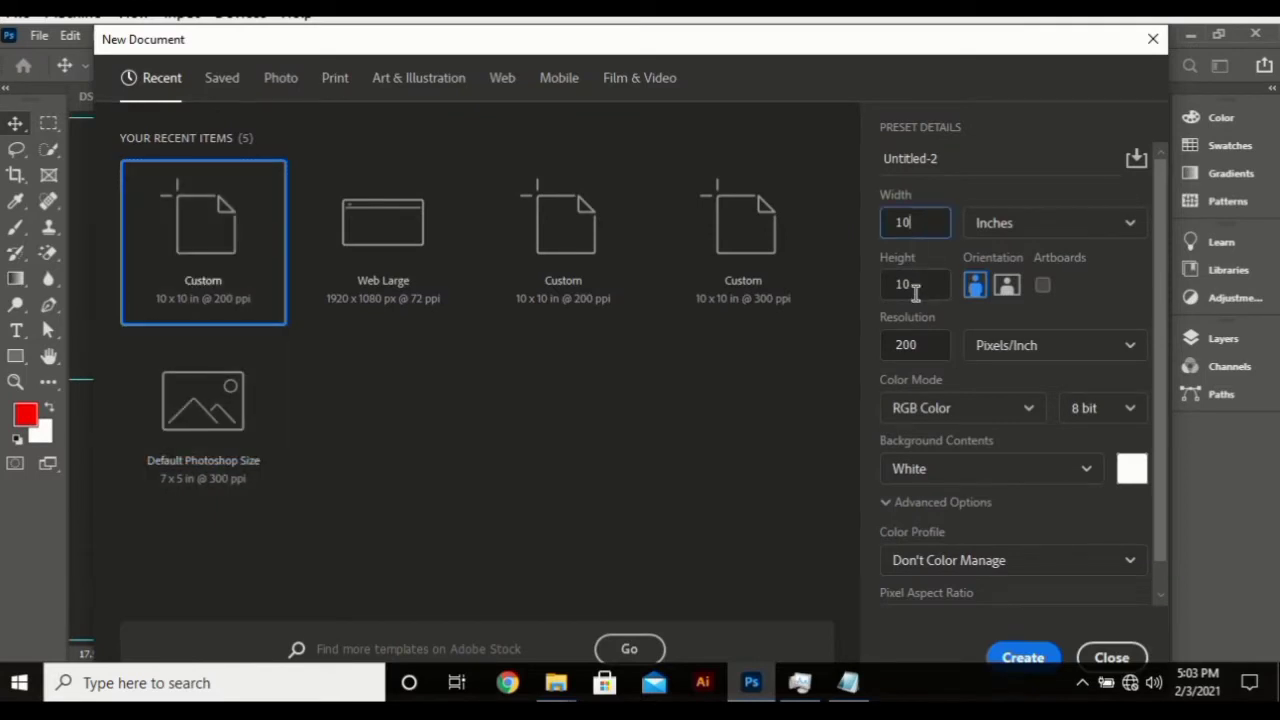
pyautogui.click(915, 286)
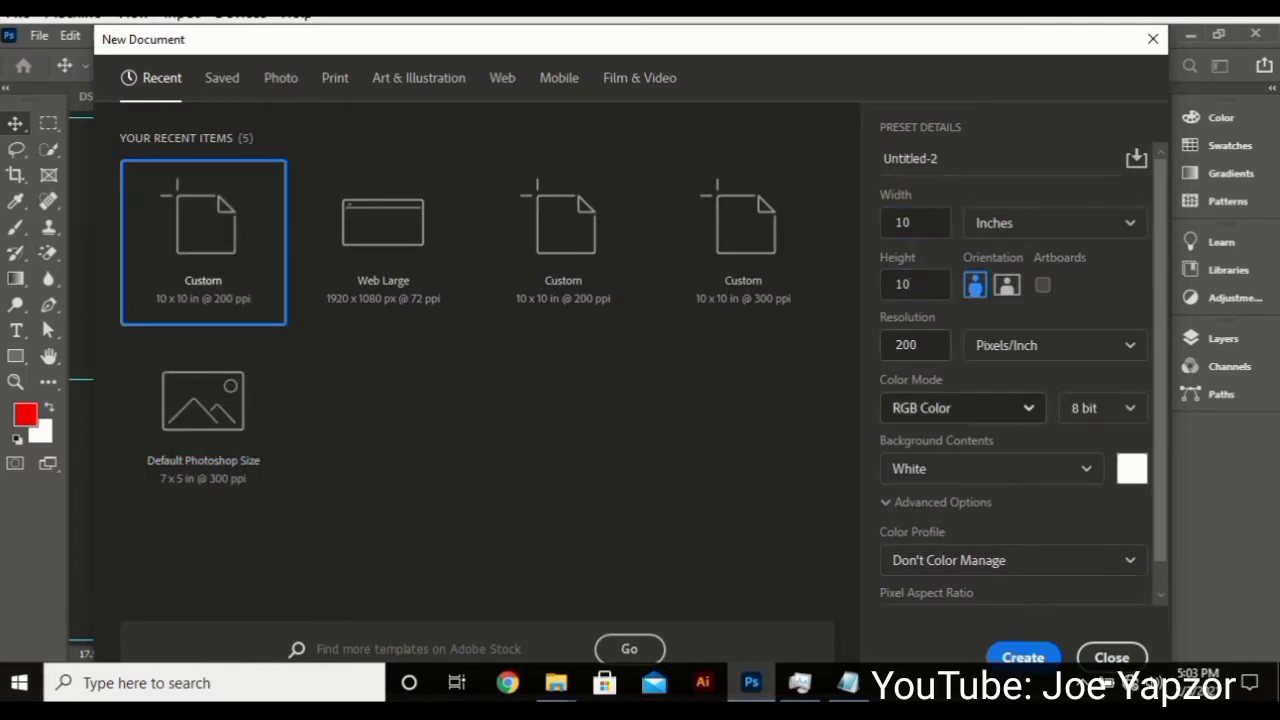
pyautogui.click(1028, 655)
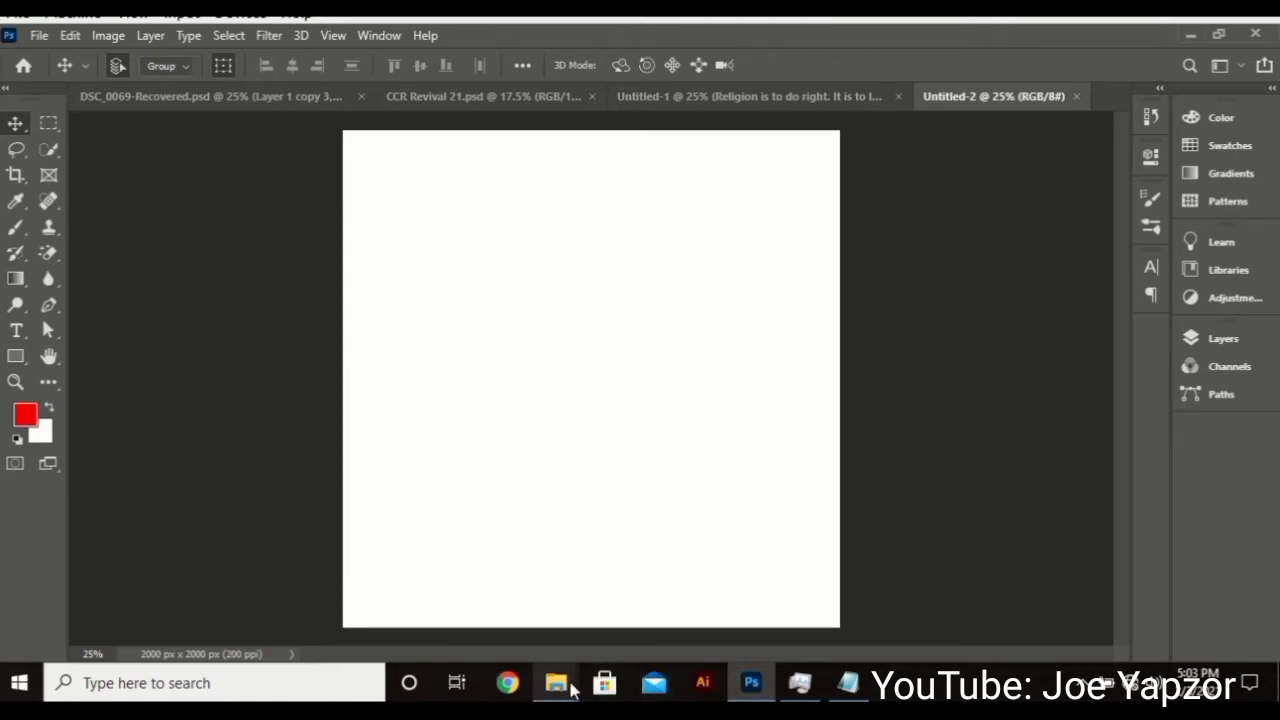
# - Place 319-4K.jpg on the canvas at about 122%, leaving a white strip at the bottom
pyautogui.moveTo(556, 683)
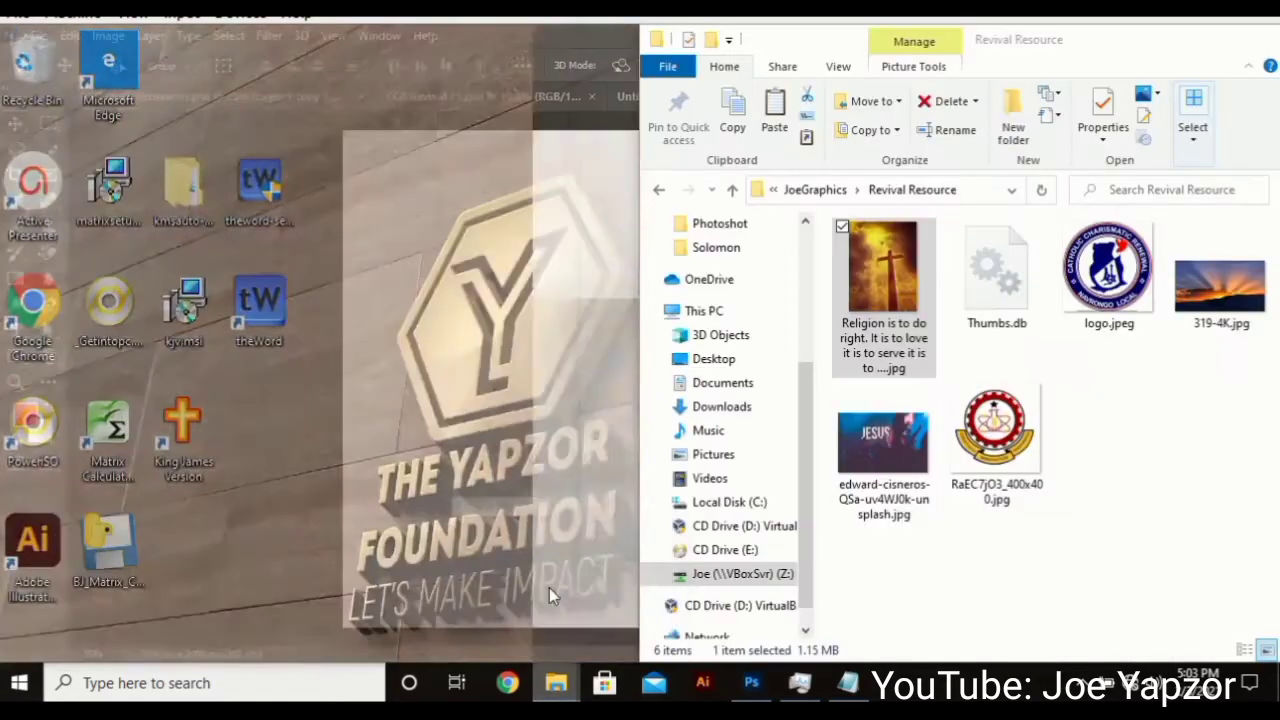
pyautogui.click(549, 587)
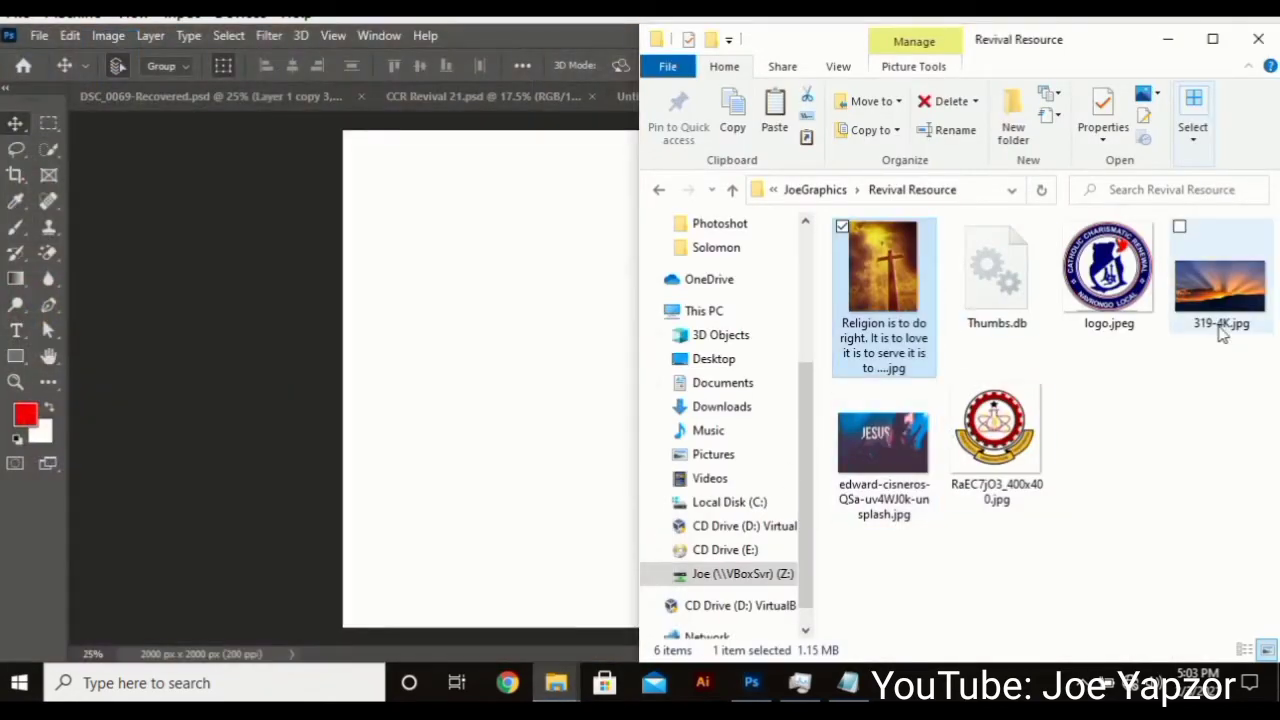
pyautogui.click(1240, 312)
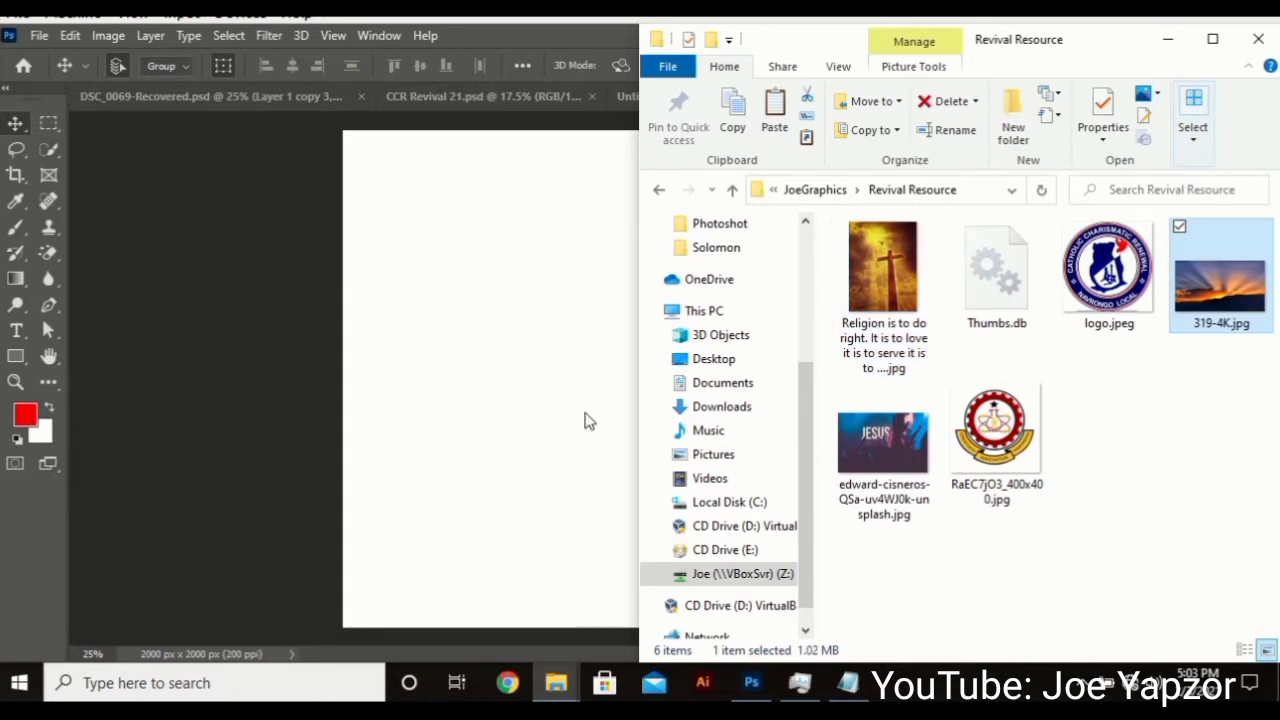
pyautogui.moveTo(525, 419); pyautogui.dragTo(526, 414)
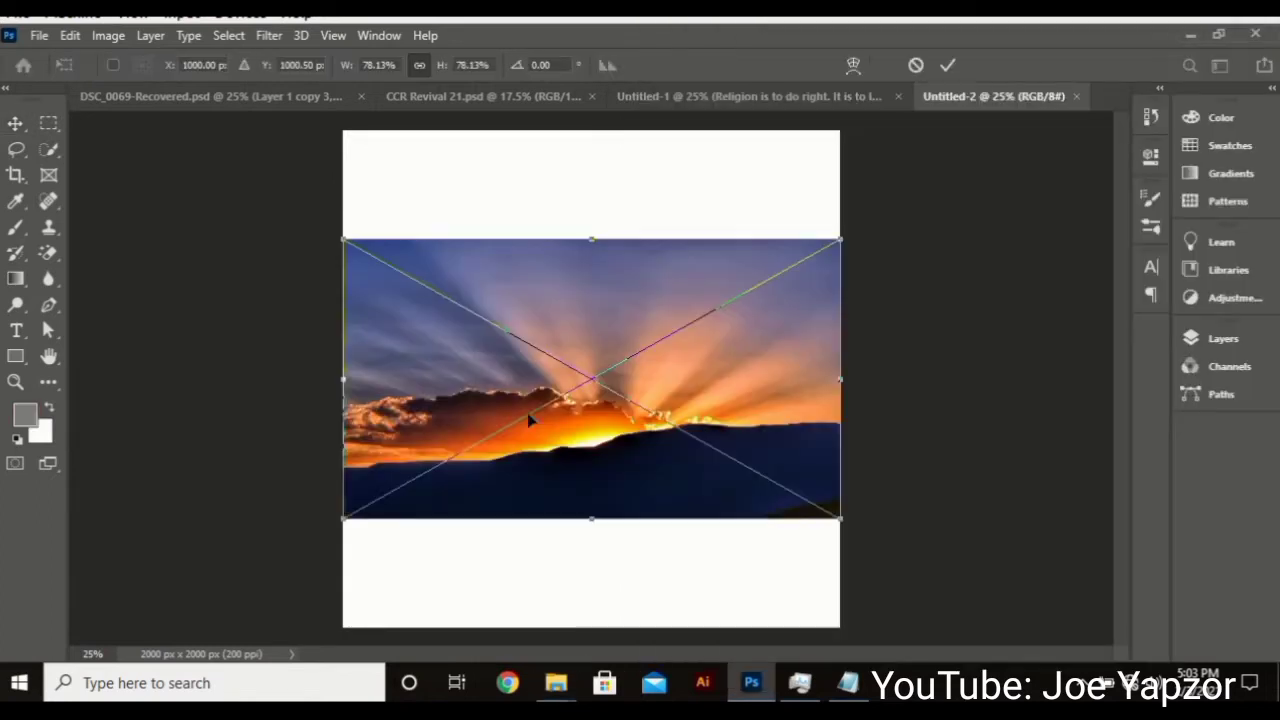
pyautogui.moveTo(630, 450); pyautogui.dragTo(623, 402)
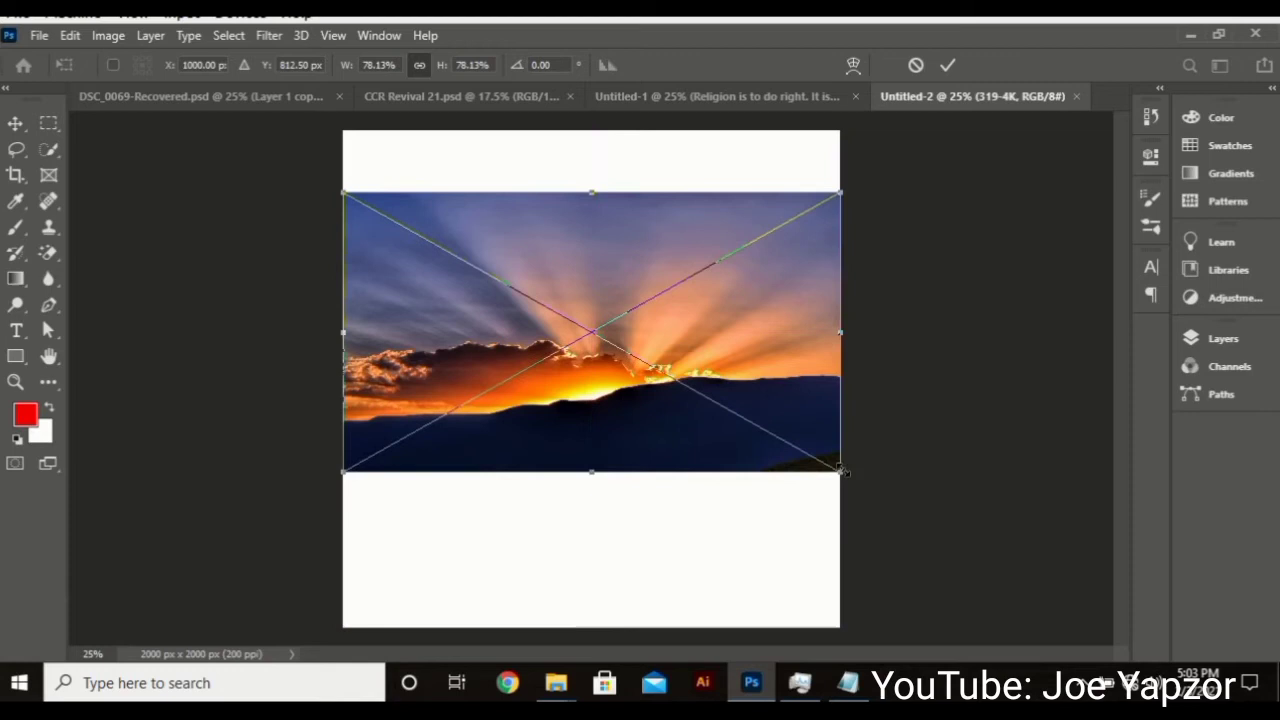
pyautogui.moveTo(843, 472); pyautogui.dragTo(808, 470)
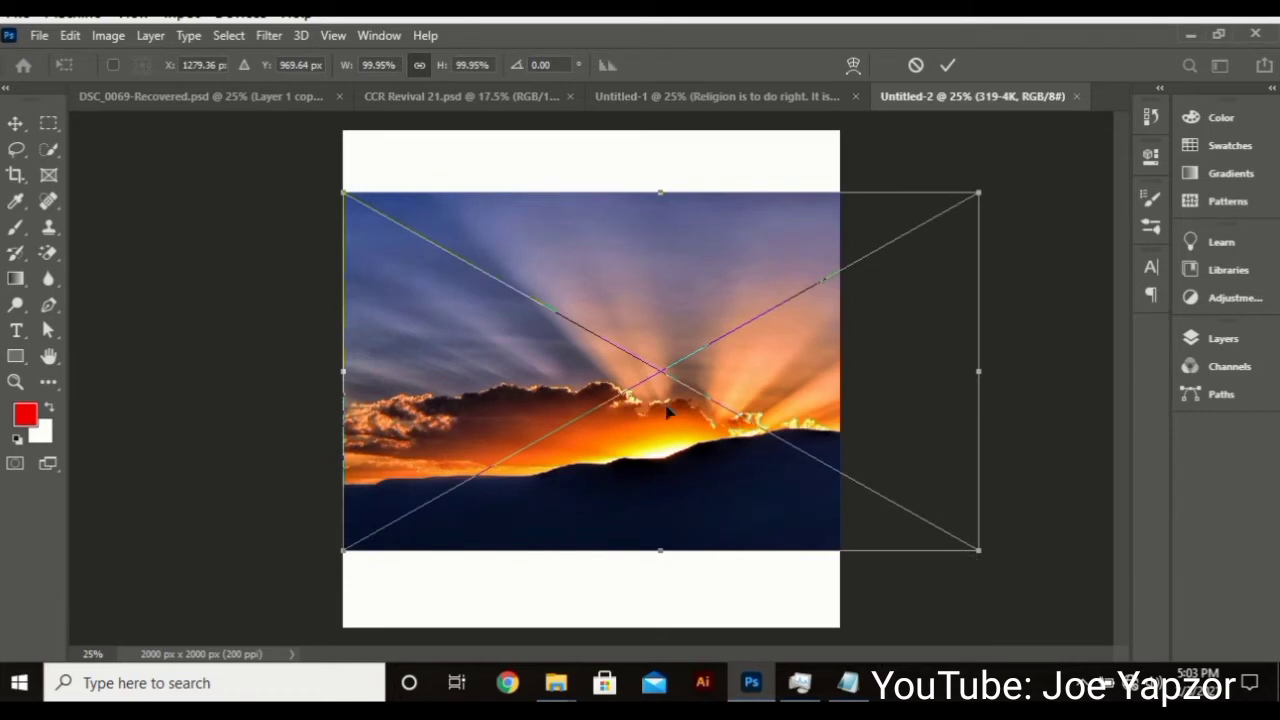
pyautogui.hotkey('ctrl', 'z')
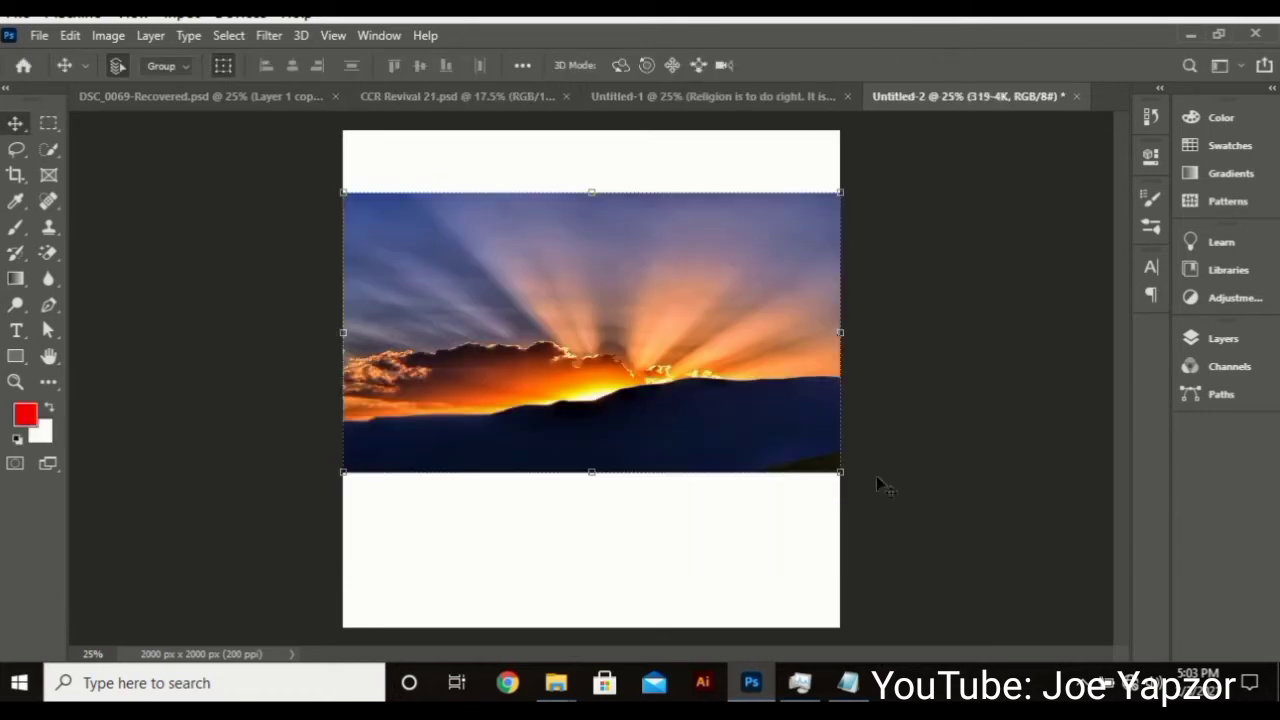
pyautogui.moveTo(838, 478); pyautogui.dragTo(965, 590)
pyautogui.moveTo(779, 465)
pyautogui.mouseDown()
pyautogui.moveTo(771, 494)
pyautogui.moveTo(772, 476)
pyautogui.mouseUp()
pyautogui.press('Return')
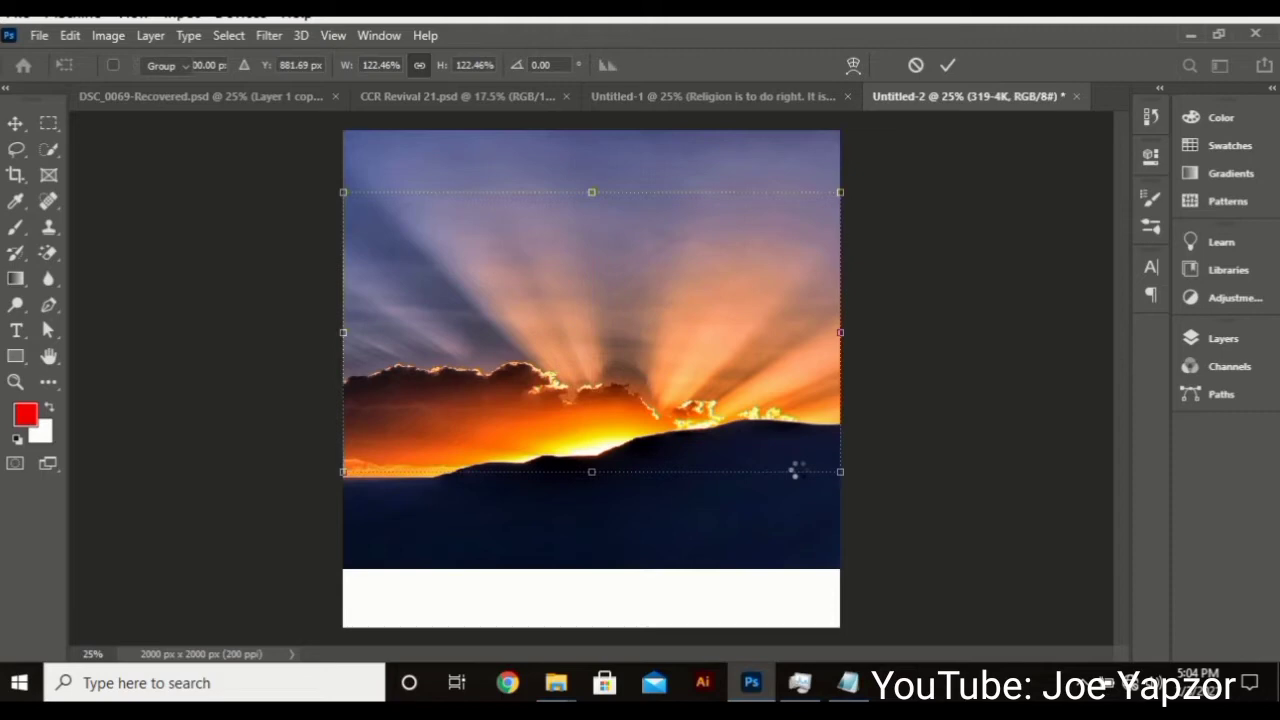
# - Place the Religion cross-in-clouds image over the sunset, scaled to about 122%
pyautogui.moveTo(556, 683)
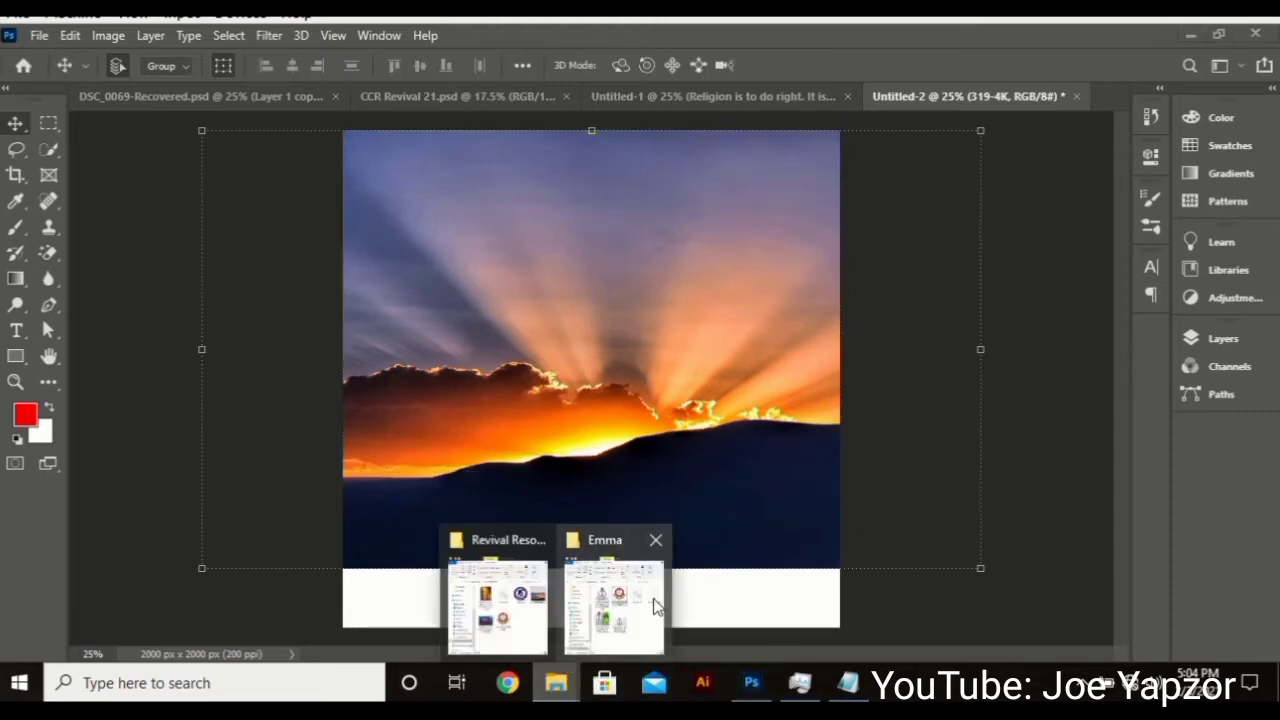
pyautogui.click(546, 591)
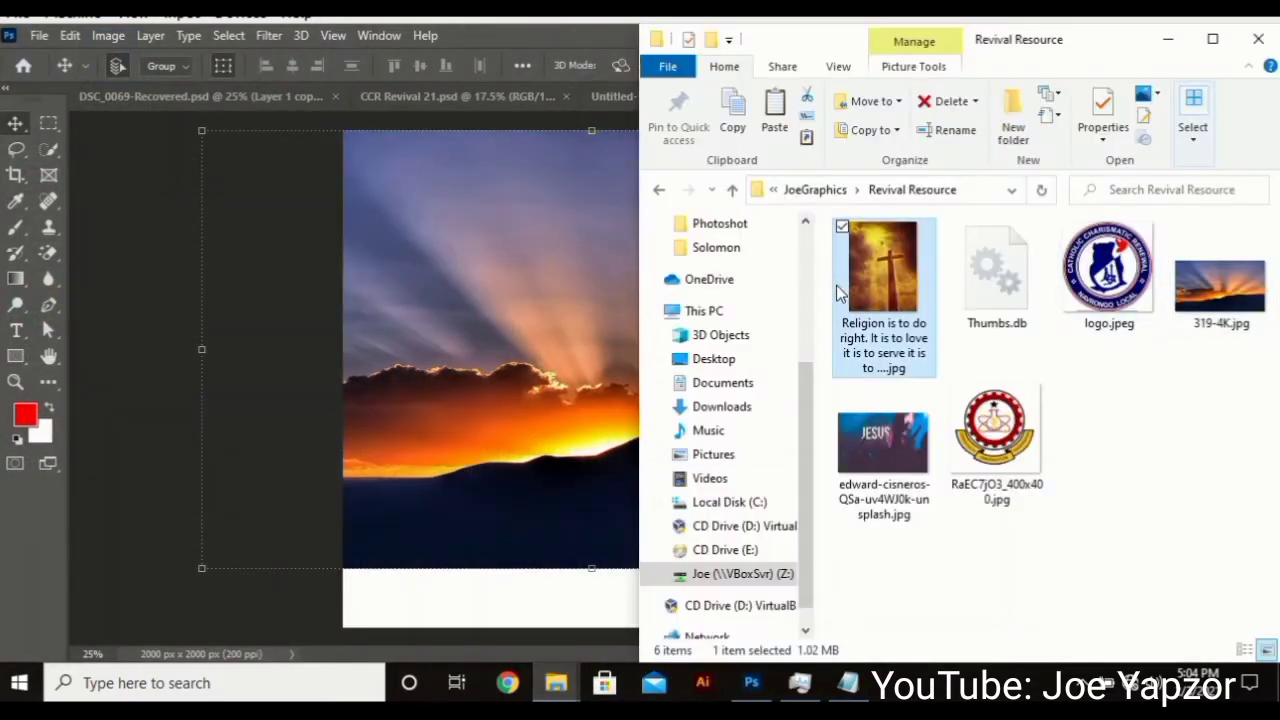
pyautogui.moveTo(878, 288); pyautogui.dragTo(740, 308)
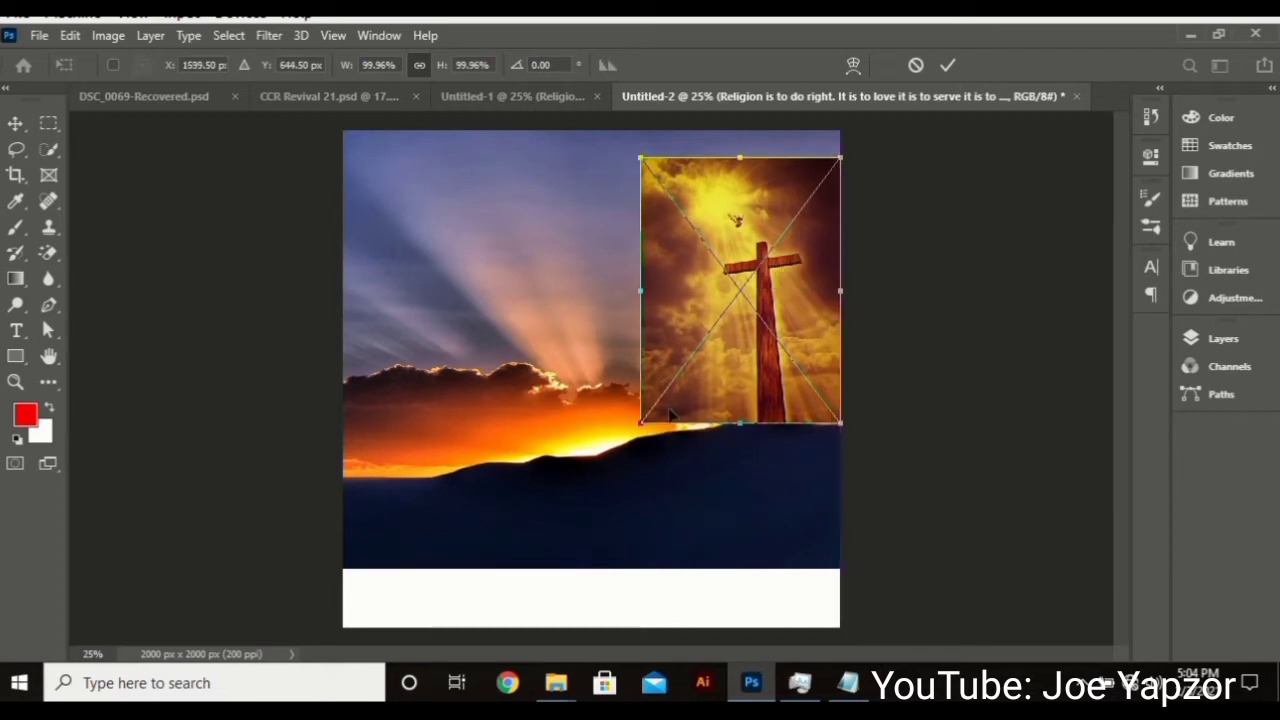
pyautogui.moveTo(642, 420); pyautogui.dragTo(594, 481)
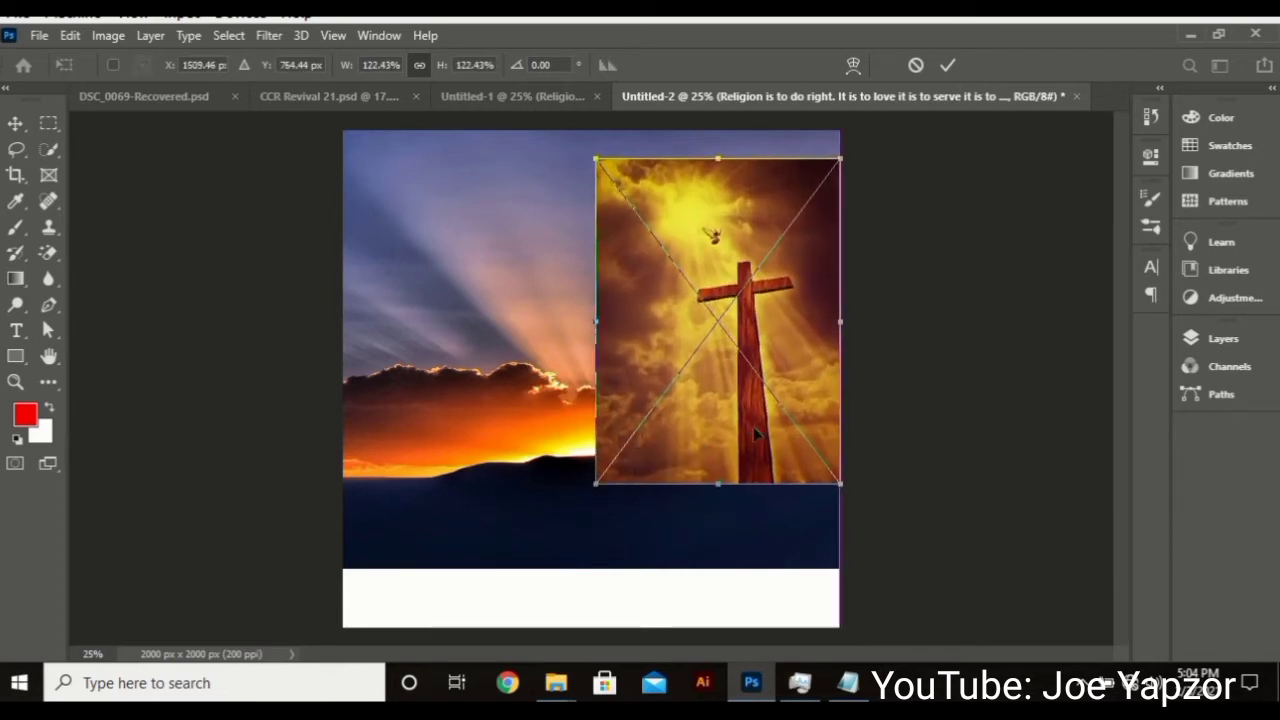
pyautogui.moveTo(749, 429)
pyautogui.mouseDown()
pyautogui.moveTo(760, 440)
pyautogui.moveTo(743, 422)
pyautogui.moveTo(752, 432)
pyautogui.mouseUp()
pyautogui.press('Return')
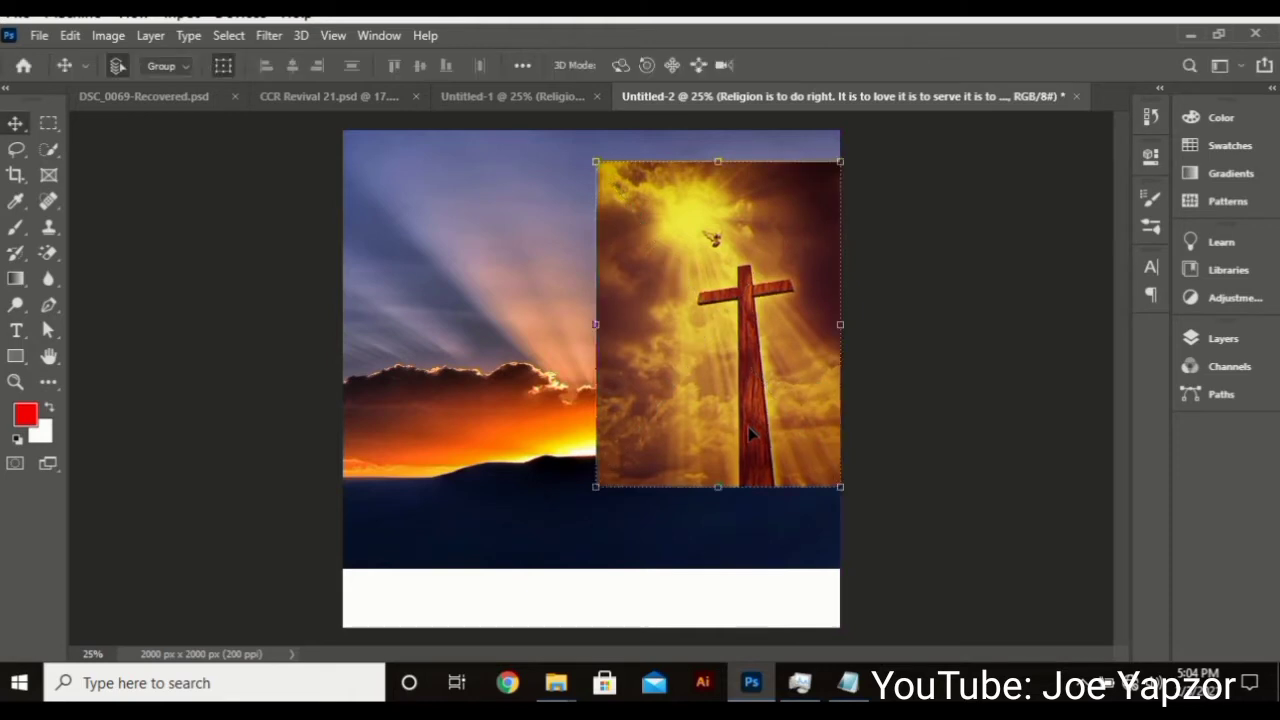
# - Set the cross layer's blend mode to Soft Light
pyautogui.click(1226, 340)
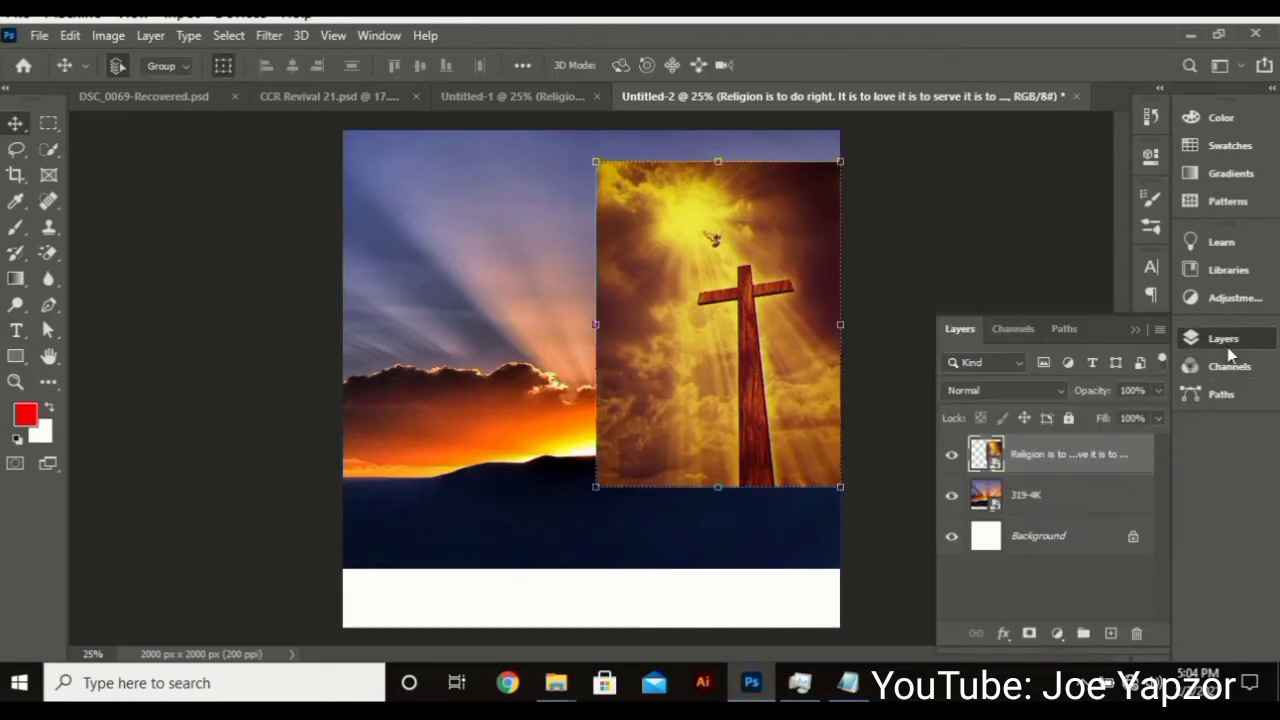
pyautogui.click(1012, 390)
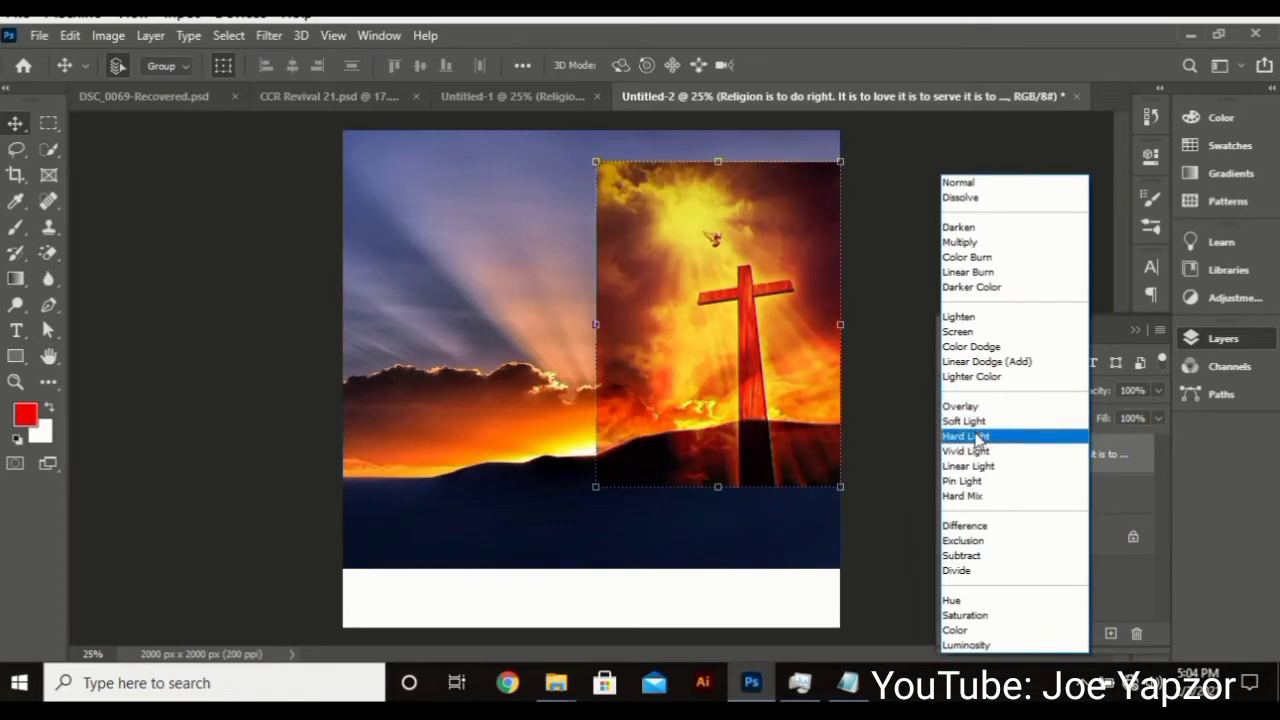
pyautogui.click(975, 425)
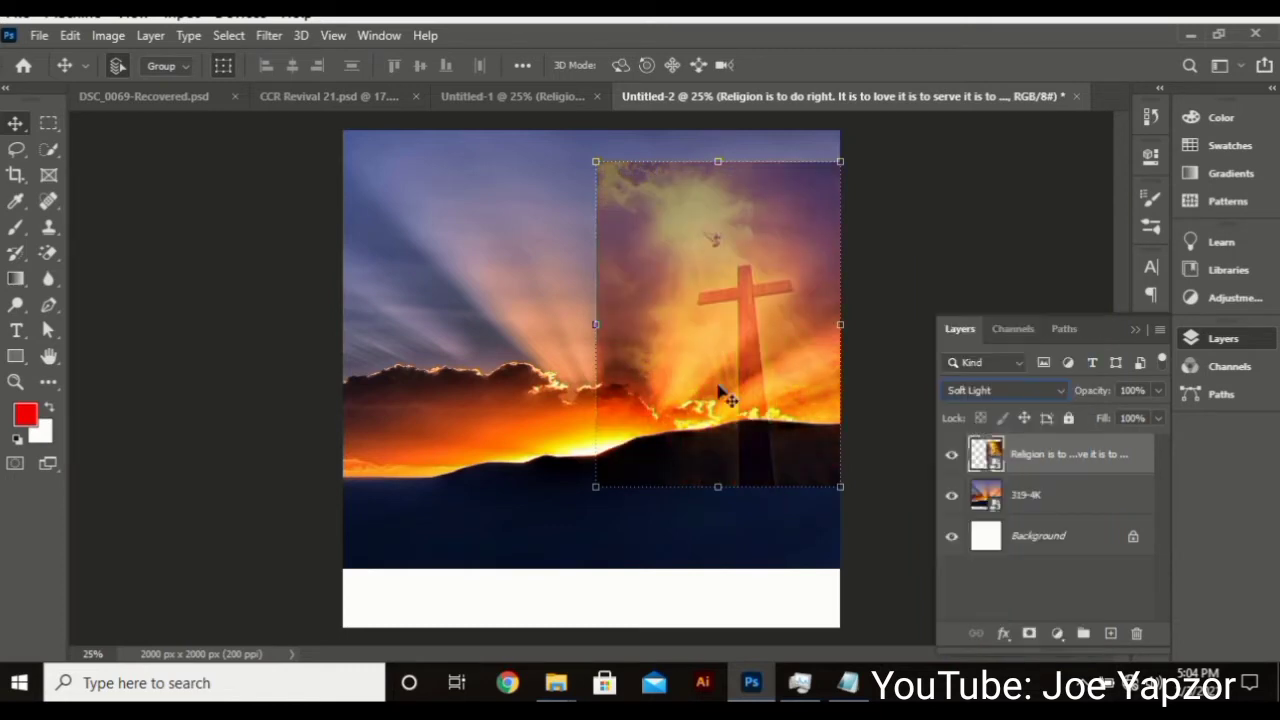
# - Enlarge the cross image across the top-right and add a white layer mask
pyautogui.moveTo(743, 357); pyautogui.dragTo(745, 333)
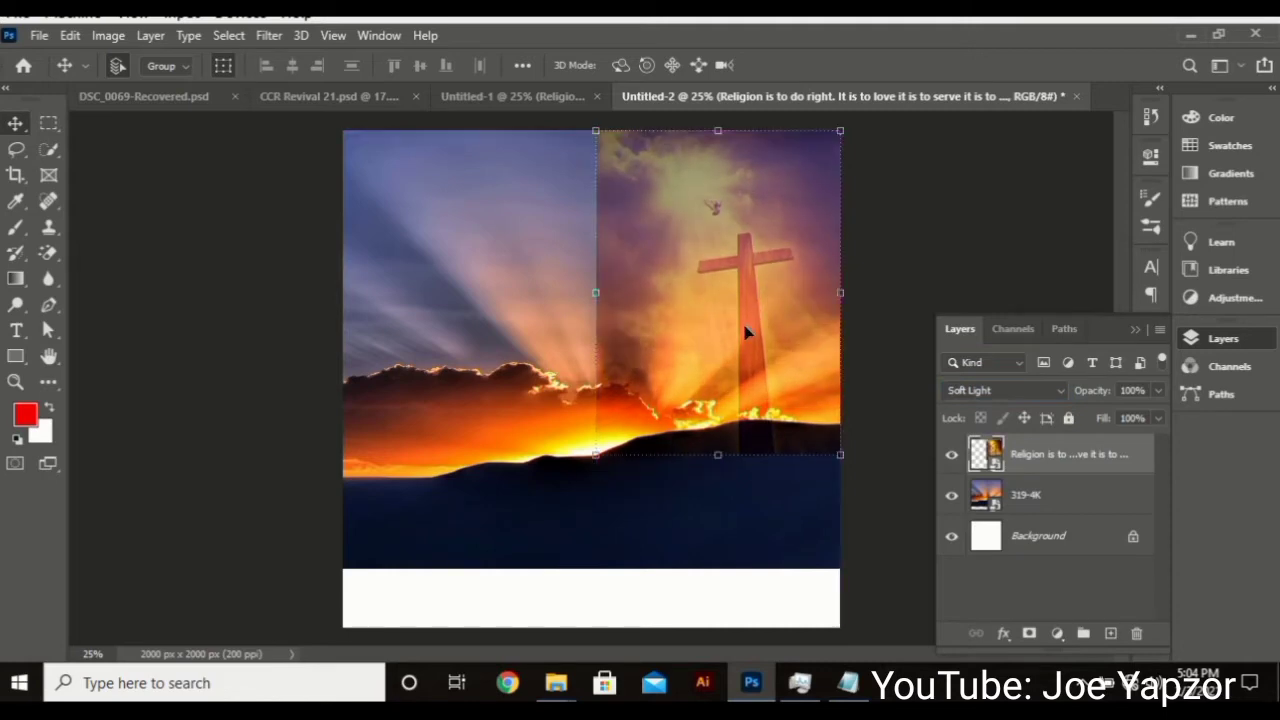
pyautogui.moveTo(835, 452); pyautogui.dragTo(853, 479)
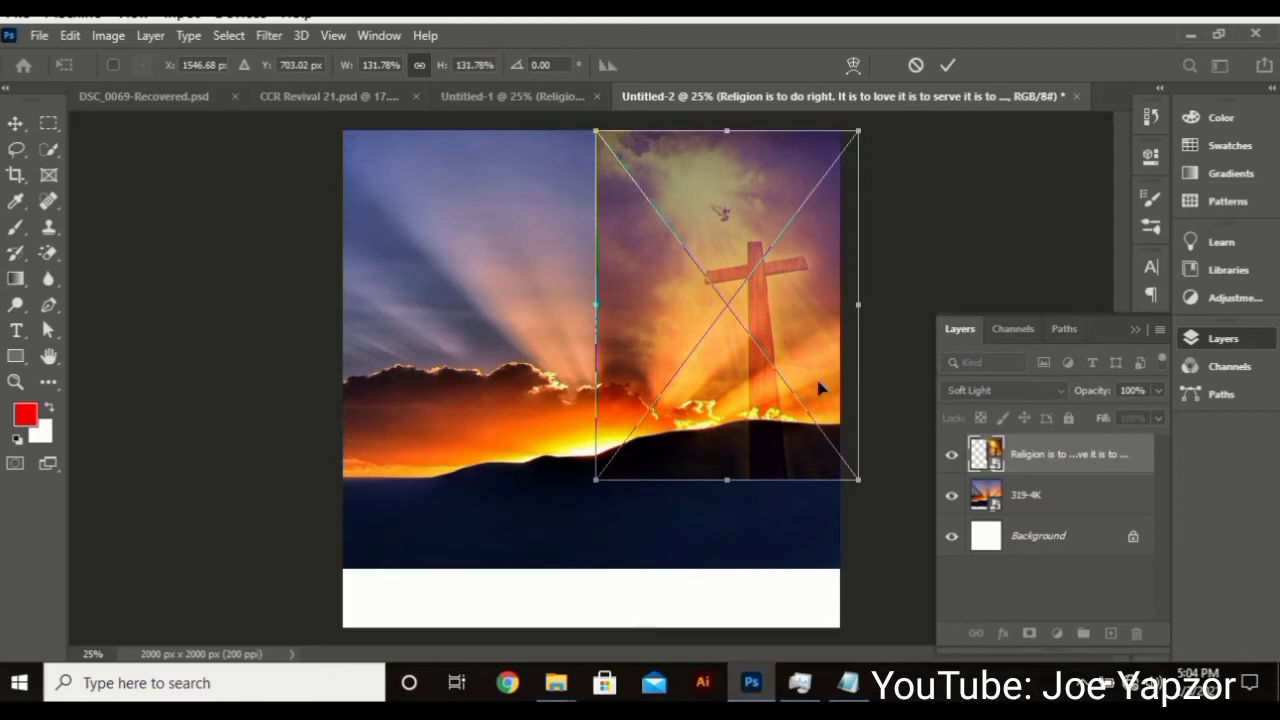
pyautogui.moveTo(820, 386); pyautogui.dragTo(808, 386)
pyautogui.press('Return')
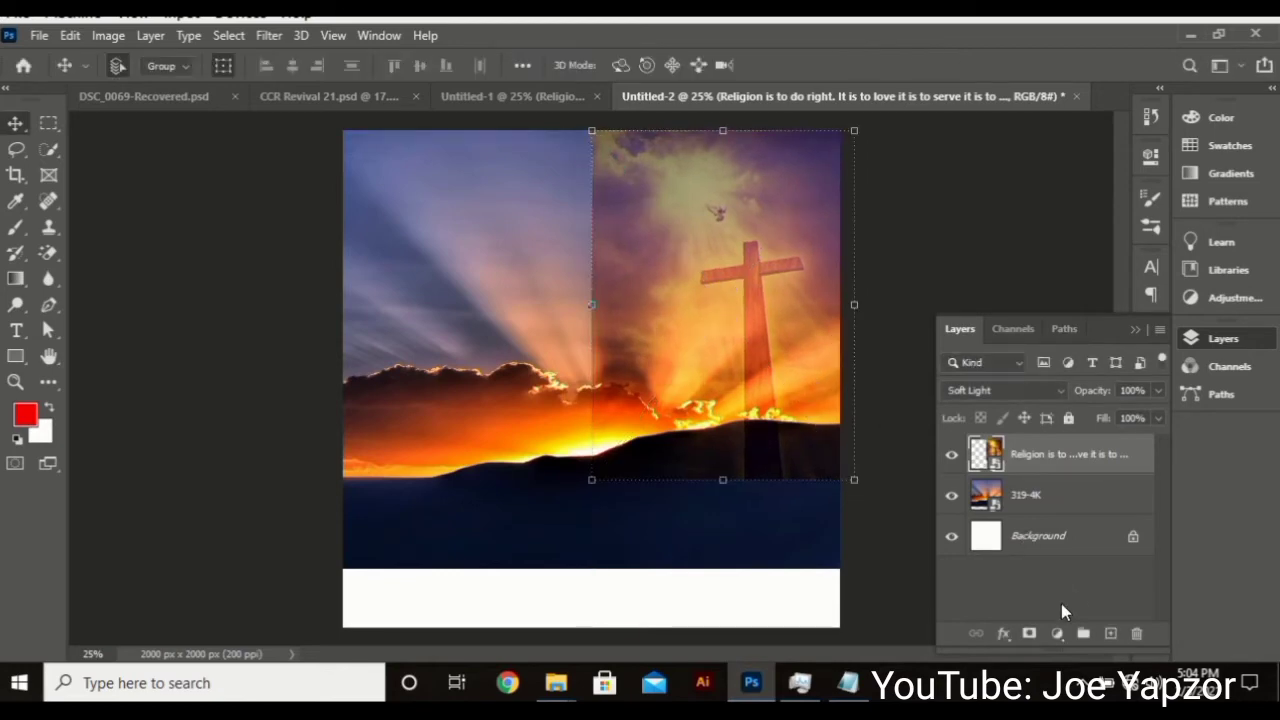
pyautogui.click(1029, 634)
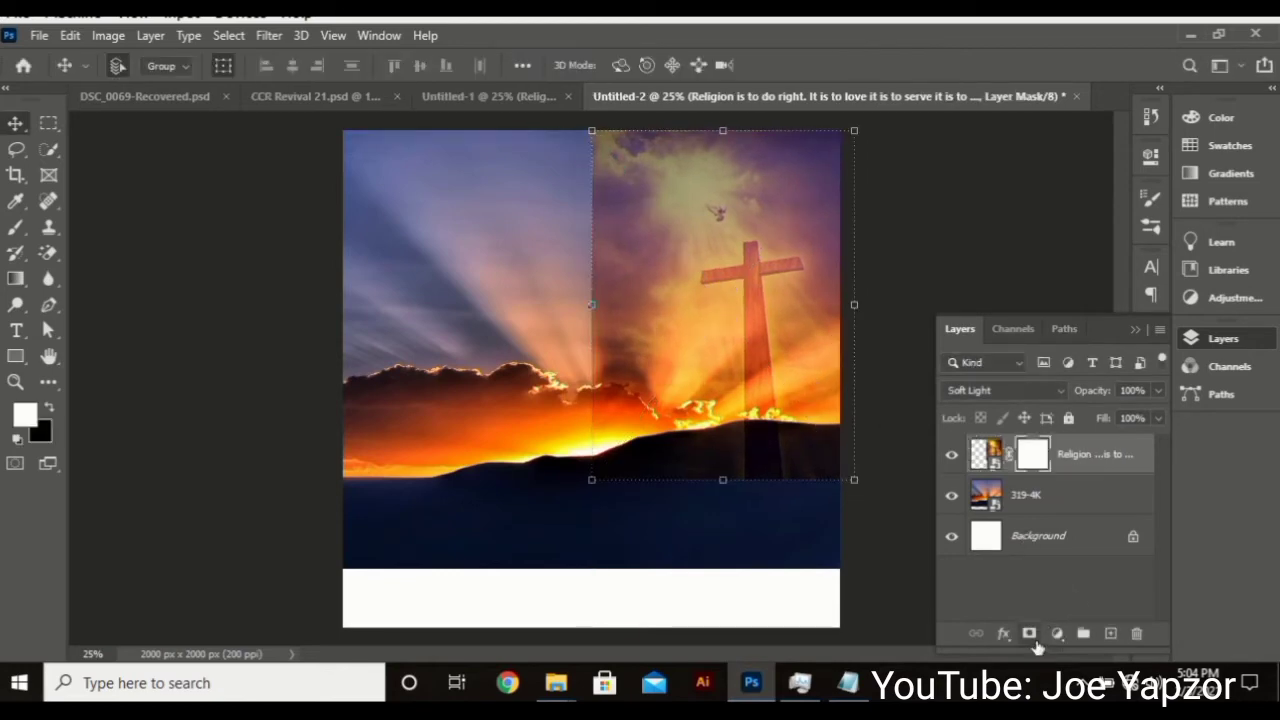
pyautogui.click(17, 230)
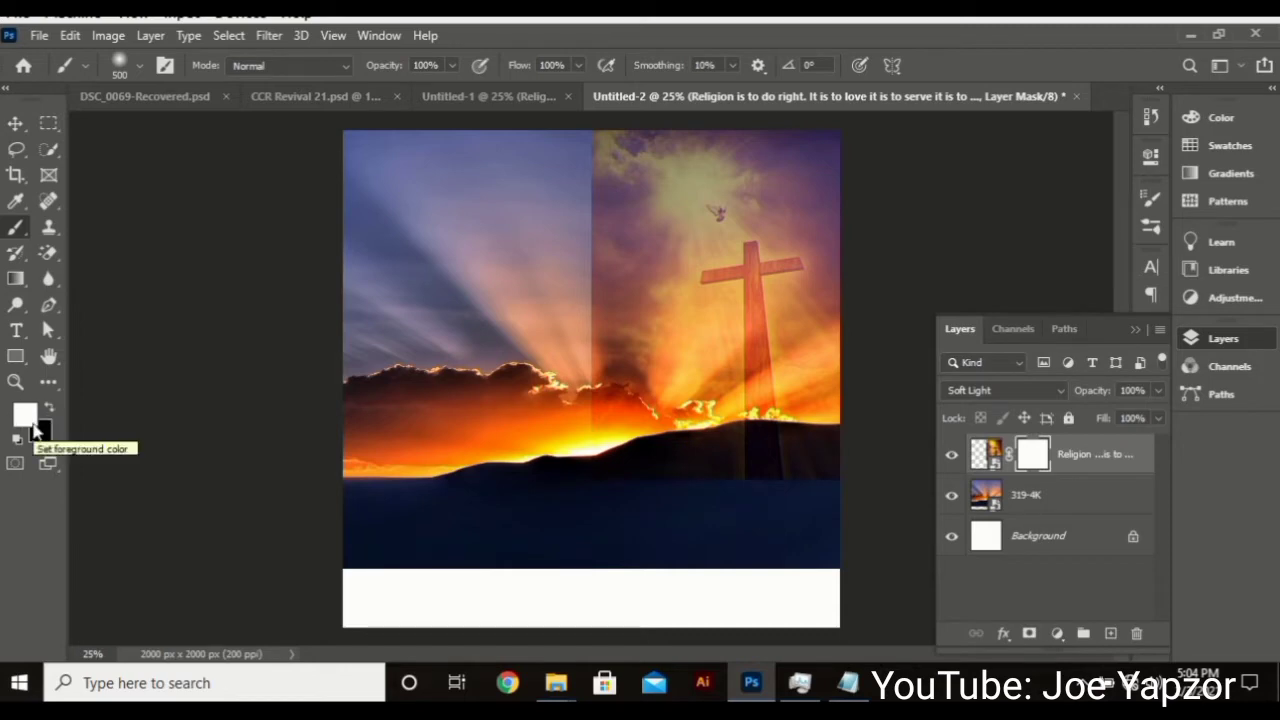
# - Paint black on the cross mask to blend away seams in the sky, clouds and hill
pyautogui.press('x')
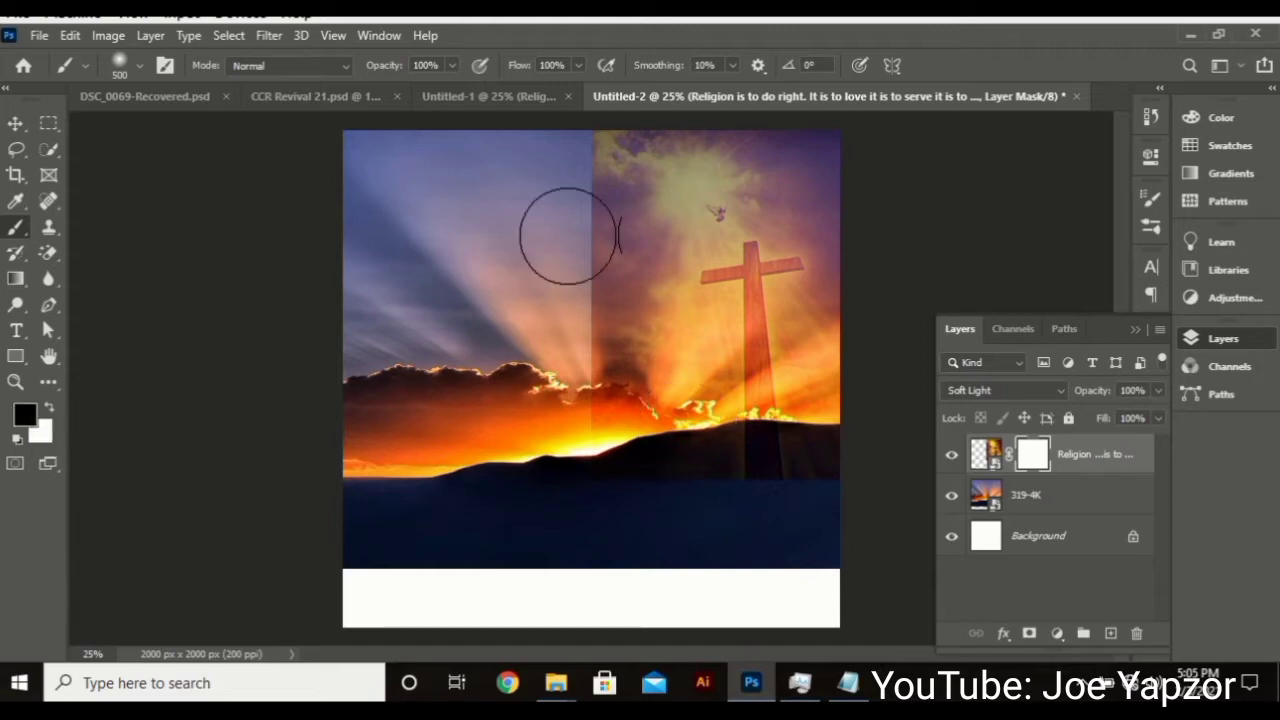
pyautogui.moveTo(600, 137); pyautogui.dragTo(592, 260)
pyautogui.moveTo(590, 365)
pyautogui.mouseDown()
pyautogui.moveTo(592, 415)
pyautogui.moveTo(657, 517)
pyautogui.mouseUp()
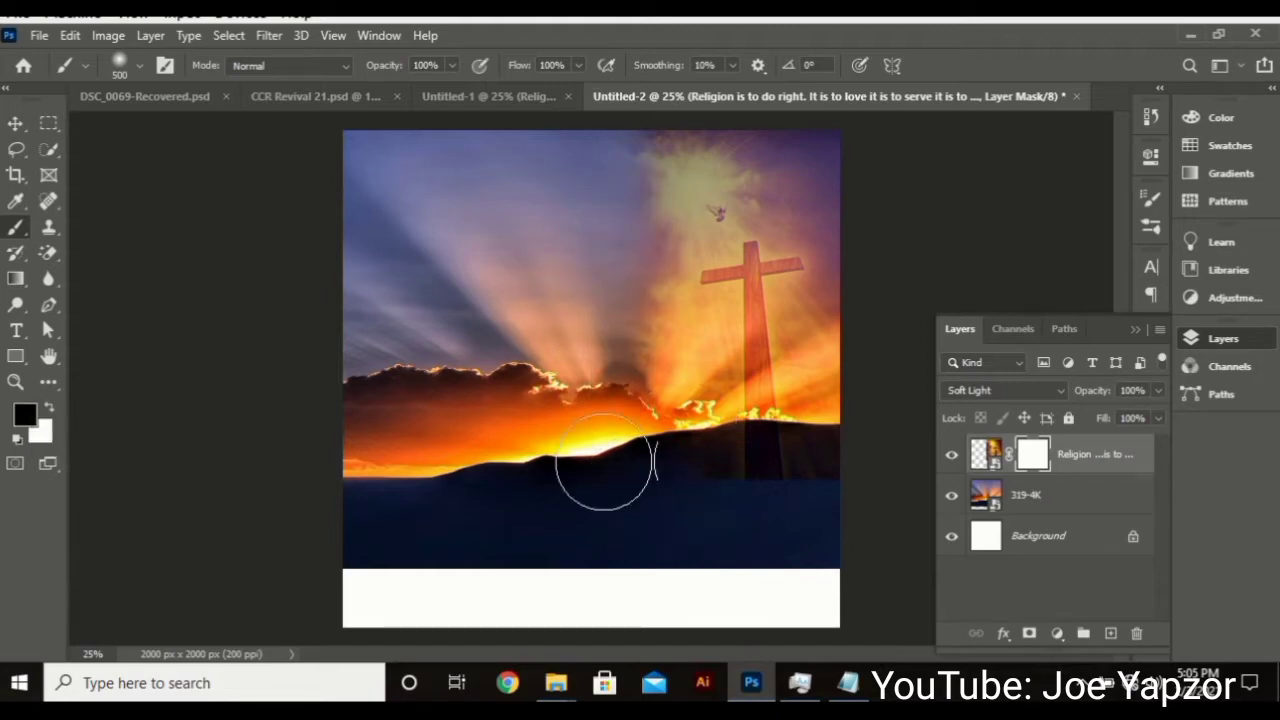
pyautogui.moveTo(811, 497)
pyautogui.mouseDown()
pyautogui.moveTo(794, 466)
pyautogui.moveTo(711, 471)
pyautogui.moveTo(837, 490)
pyautogui.mouseUp()
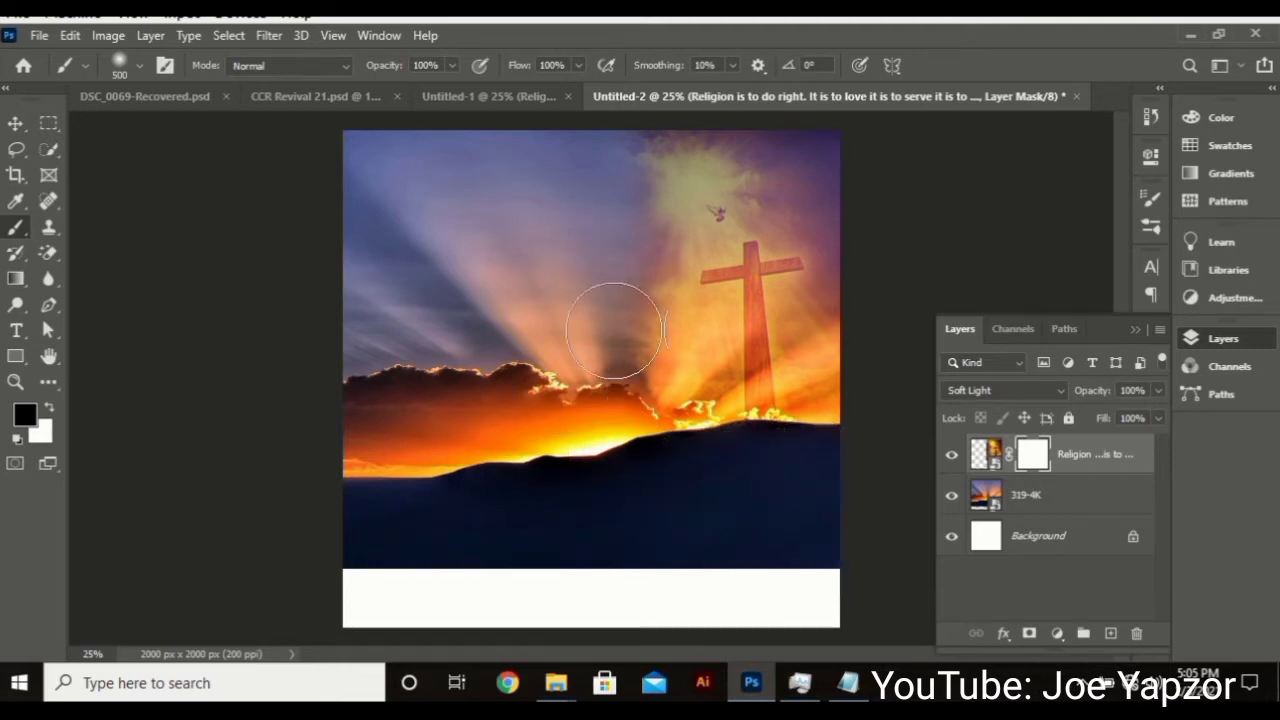
# - Mask away the yellow glow along the top edge above the cross
pyautogui.moveTo(903, 137)
pyautogui.mouseDown()
pyautogui.moveTo(606, 113)
pyautogui.moveTo(491, 149)
pyautogui.mouseUp()
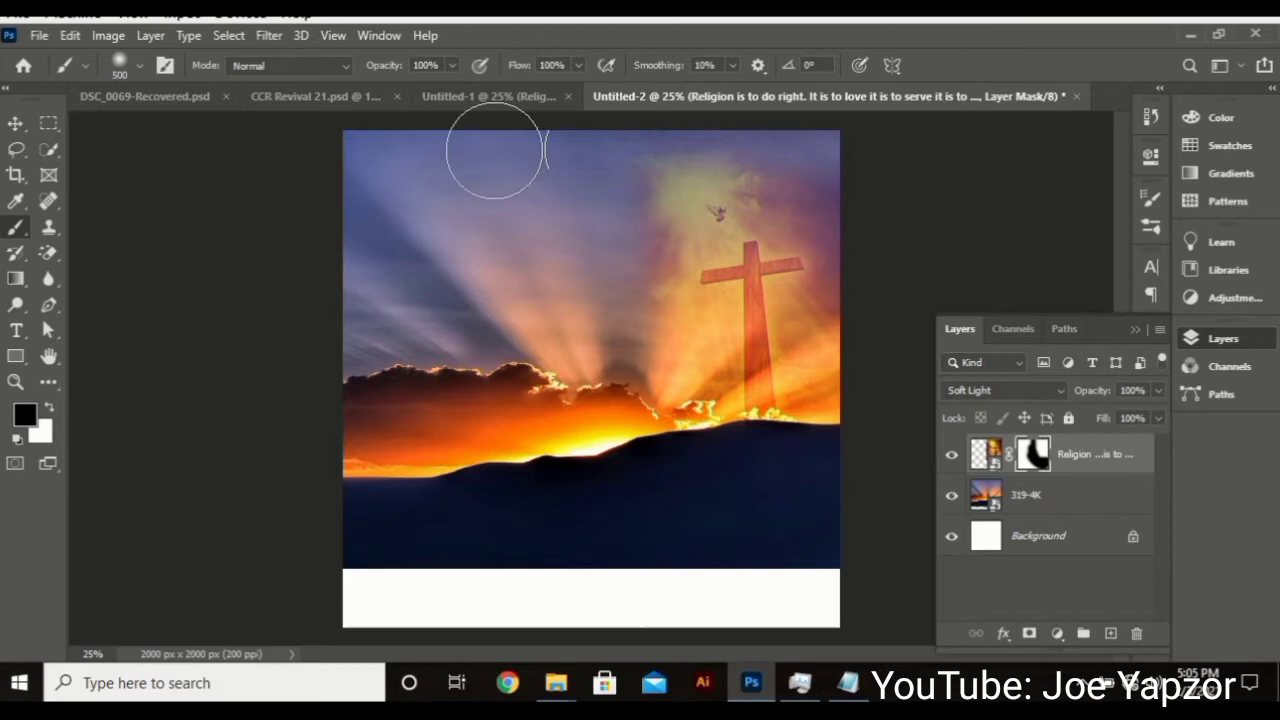
pyautogui.moveTo(676, 145)
pyautogui.mouseDown()
pyautogui.moveTo(526, 227)
pyautogui.moveTo(740, 134)
pyautogui.moveTo(819, 117)
pyautogui.moveTo(761, 147)
pyautogui.moveTo(725, 148)
pyautogui.moveTo(895, 167)
pyautogui.mouseUp()
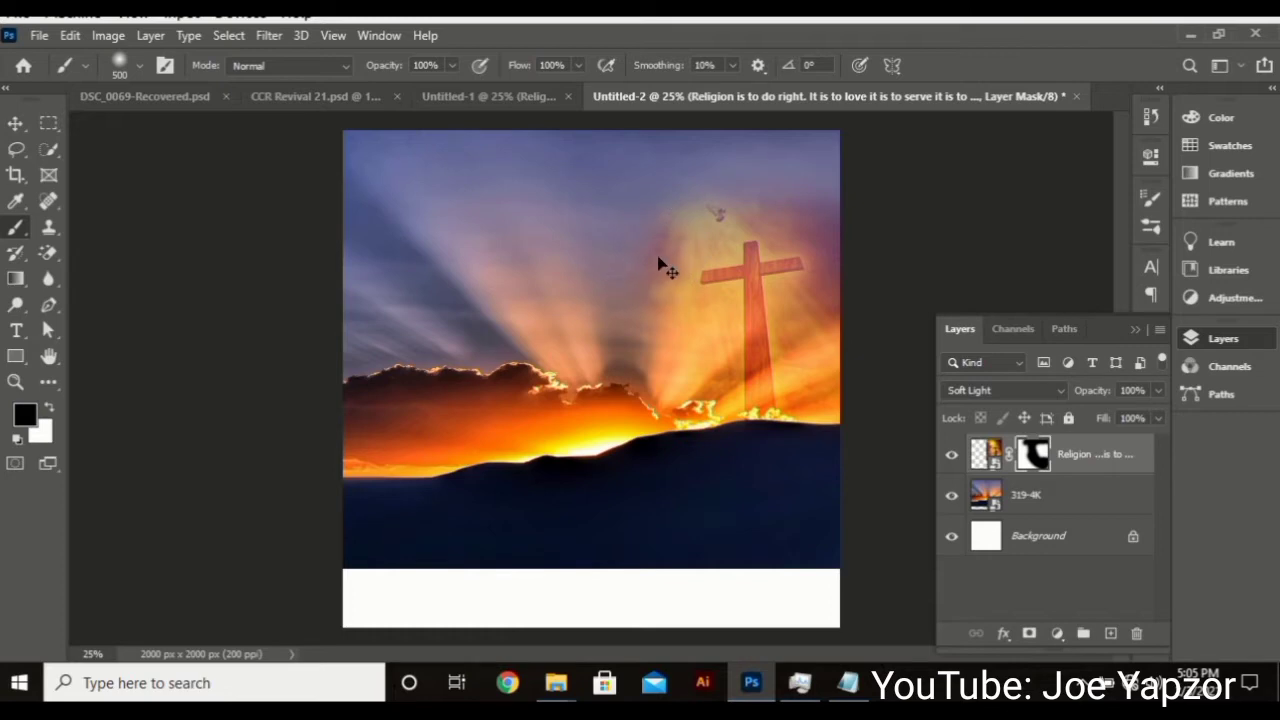
pyautogui.hotkey('ctrl', 'z')
pyautogui.moveTo(687, 170)
pyautogui.mouseDown()
pyautogui.moveTo(568, 185)
pyautogui.moveTo(644, 152)
pyautogui.moveTo(860, 103)
pyautogui.moveTo(580, 143)
pyautogui.mouseUp()
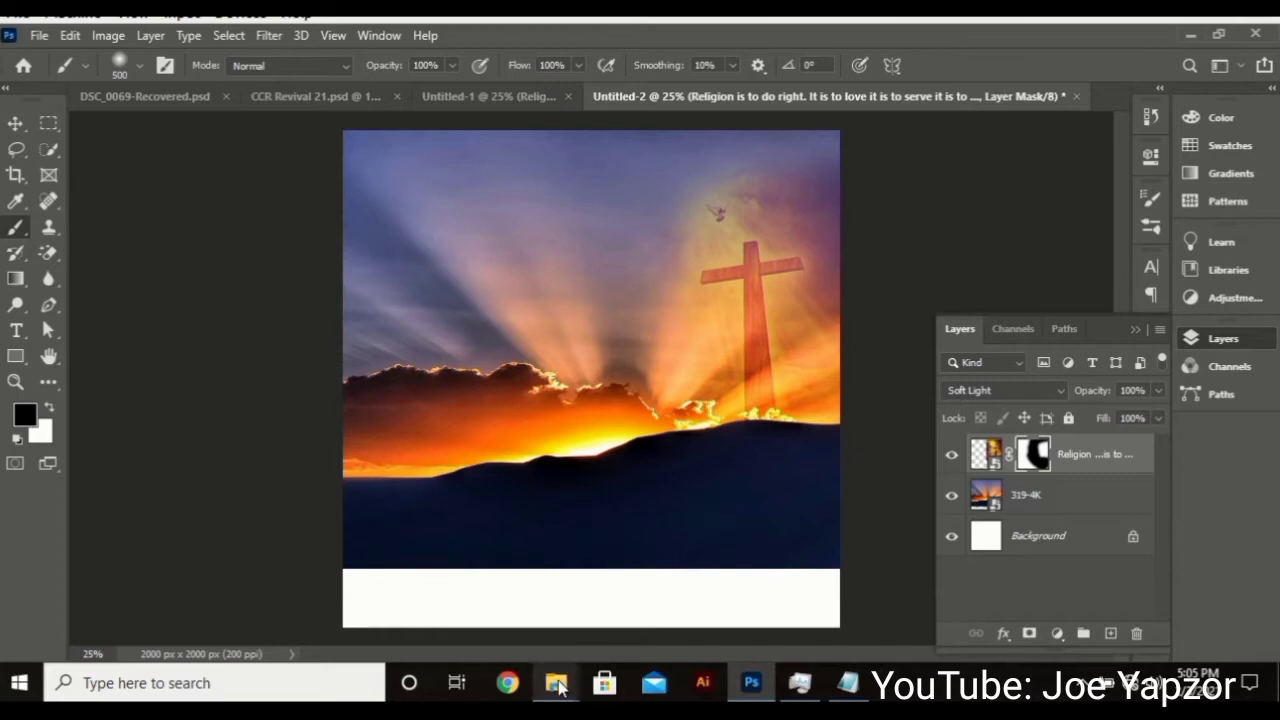
# - Place the edward-cisneros JESUS concert photo onto the flyer as a new layer
pyautogui.moveTo(556, 683)
pyautogui.click(512, 615)
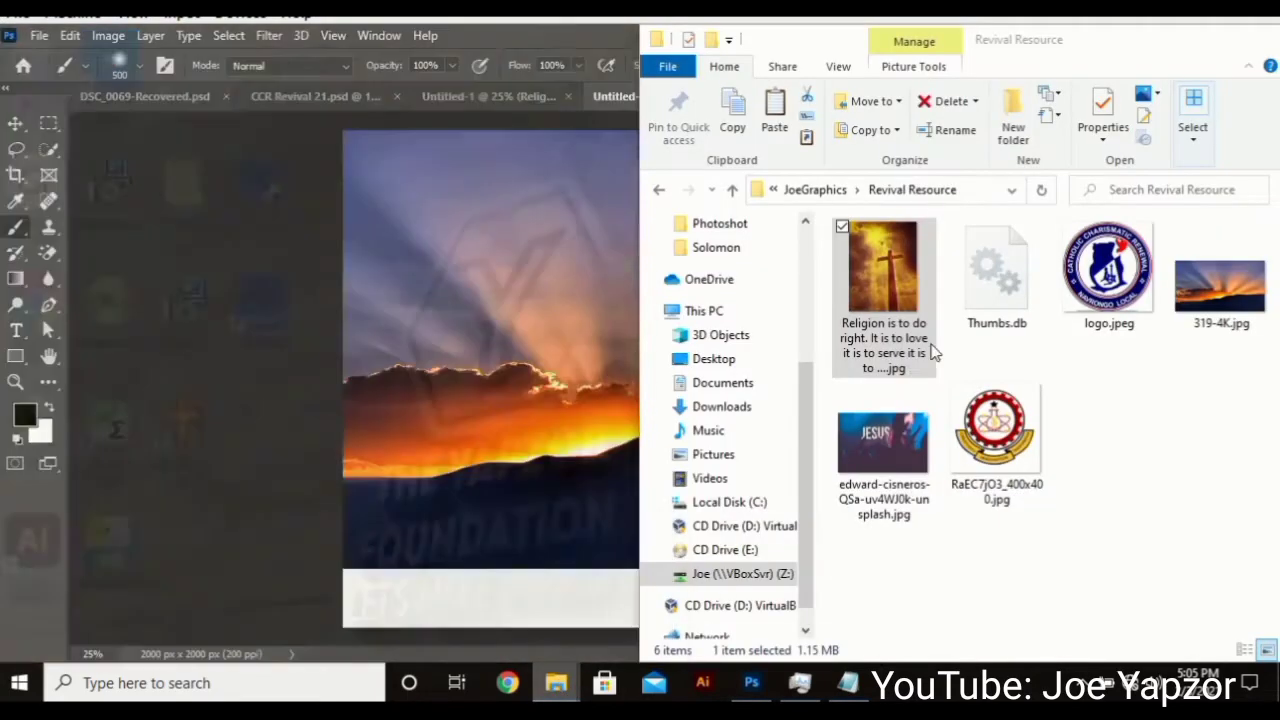
pyautogui.click(905, 485)
pyautogui.moveTo(910, 490); pyautogui.dragTo(424, 457)
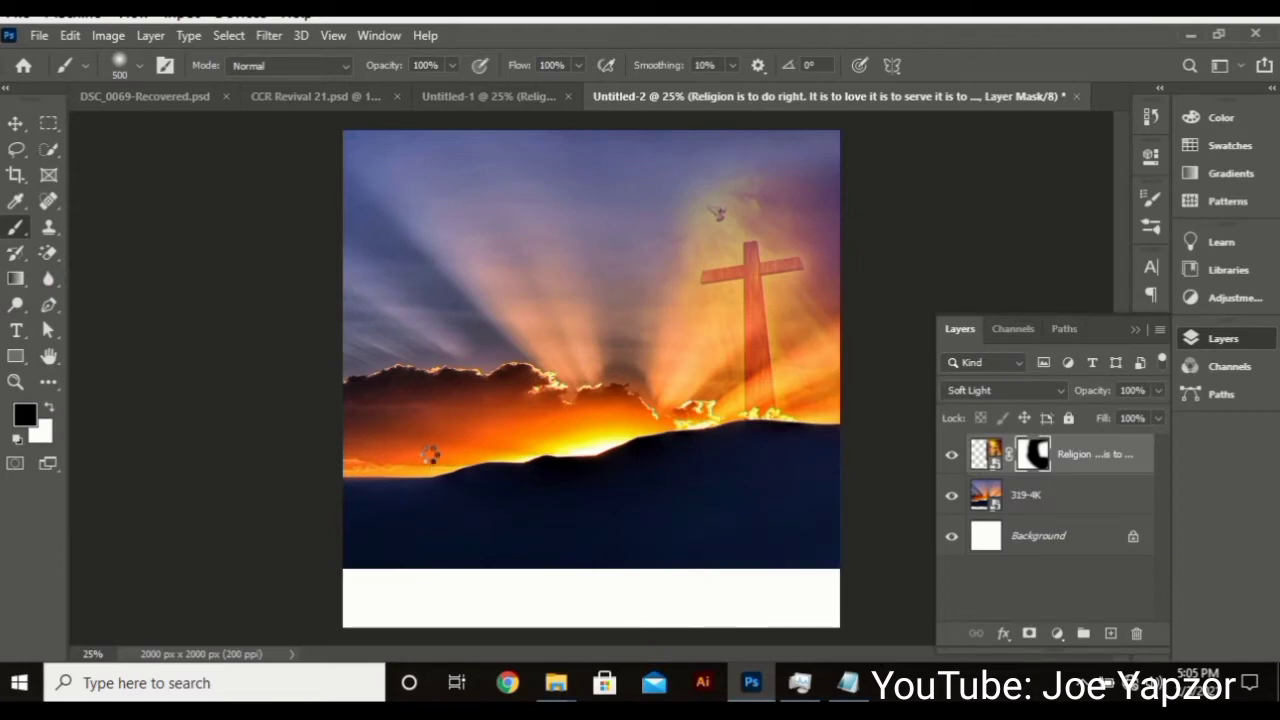
pyautogui.press('b')
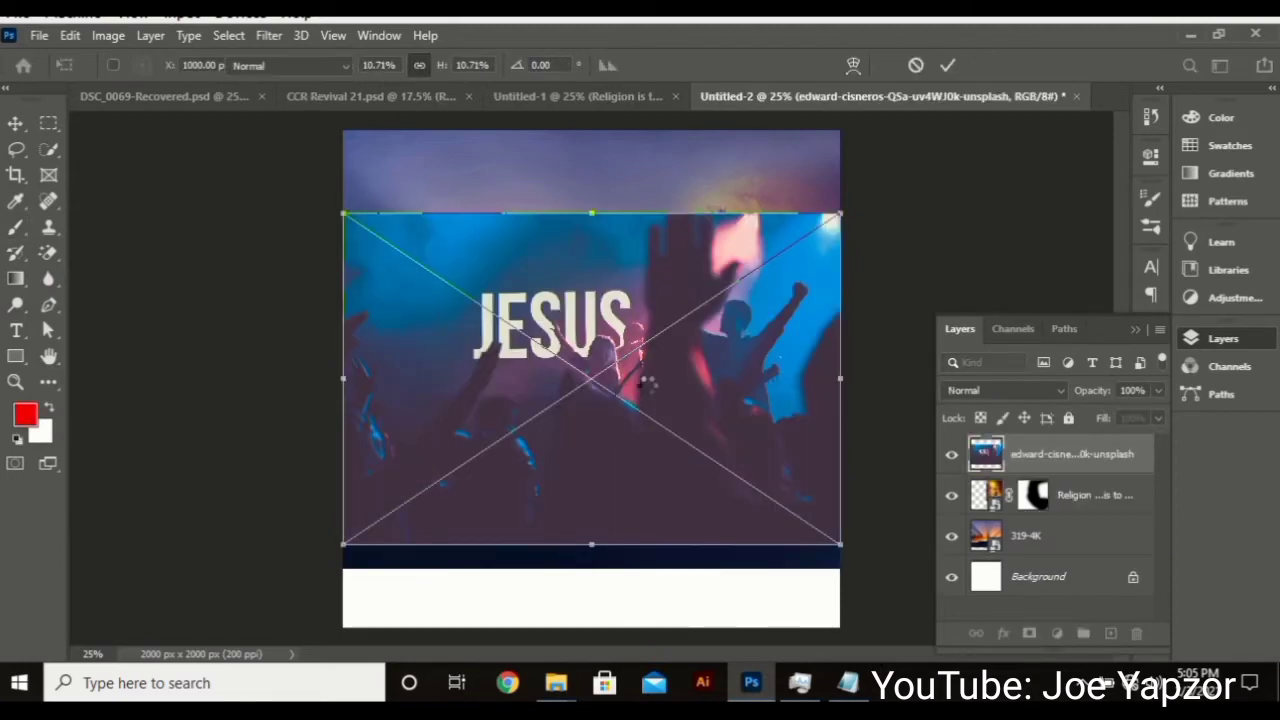
# - Open the concert photo's smart object and crop to a tall portrait around the raised-fist figure
pyautogui.doubleClick(985, 453)
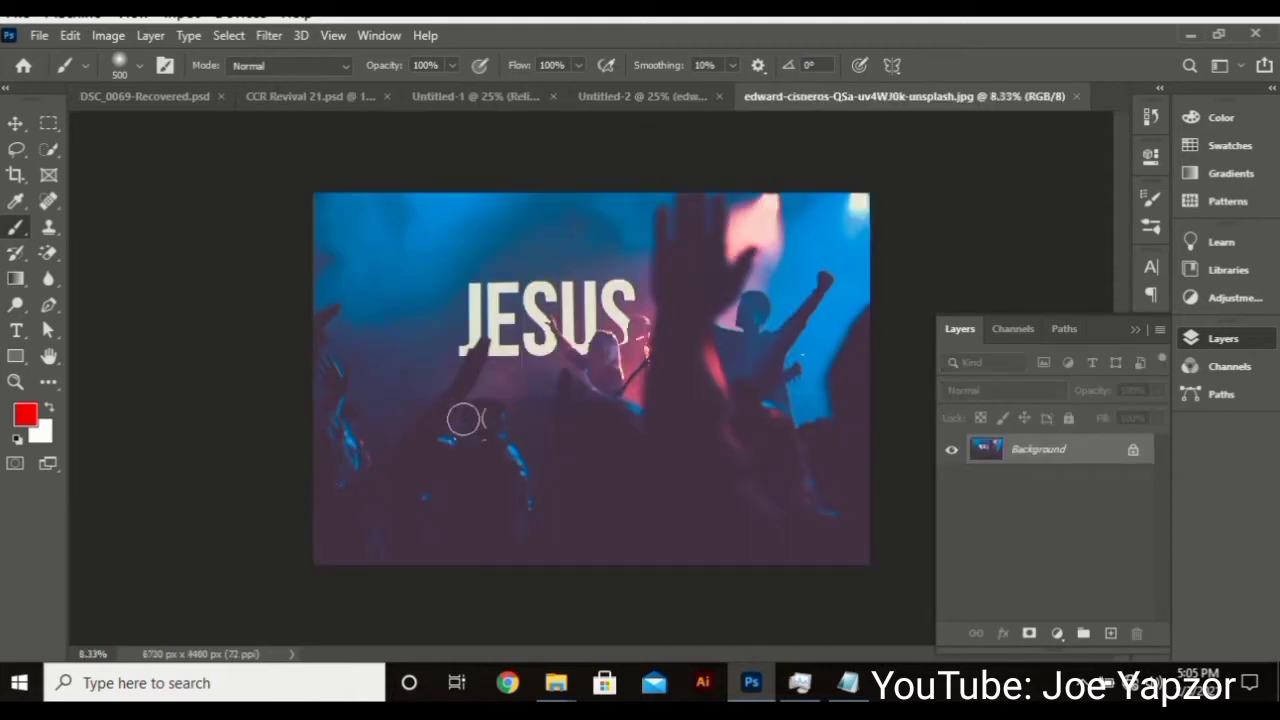
pyautogui.press('c')
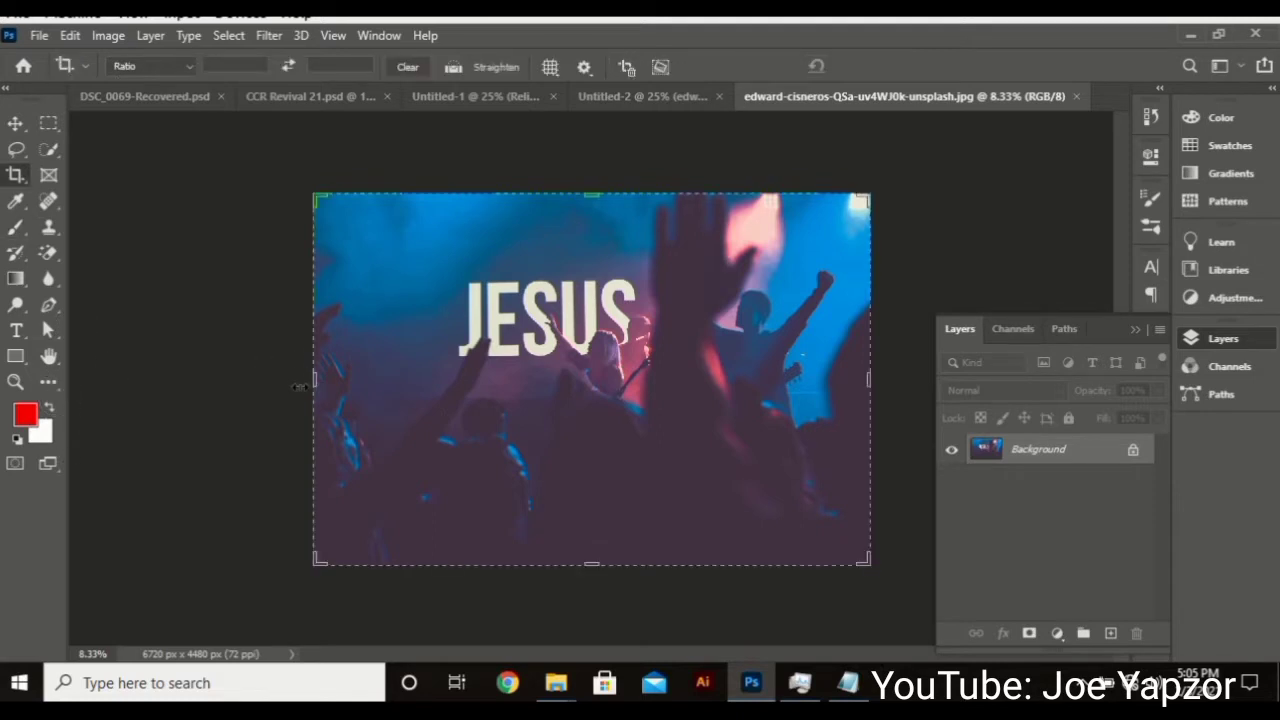
pyautogui.moveTo(454, 395); pyautogui.dragTo(339, 415)
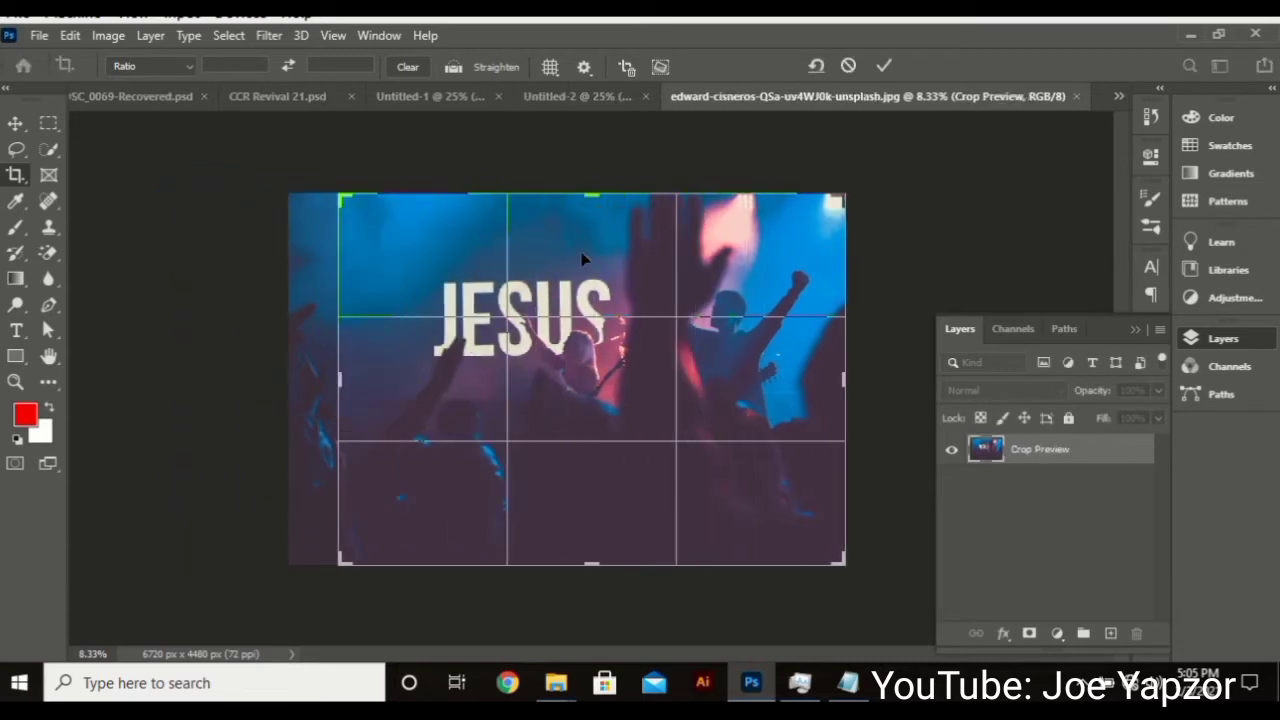
pyautogui.moveTo(594, 193); pyautogui.dragTo(594, 280)
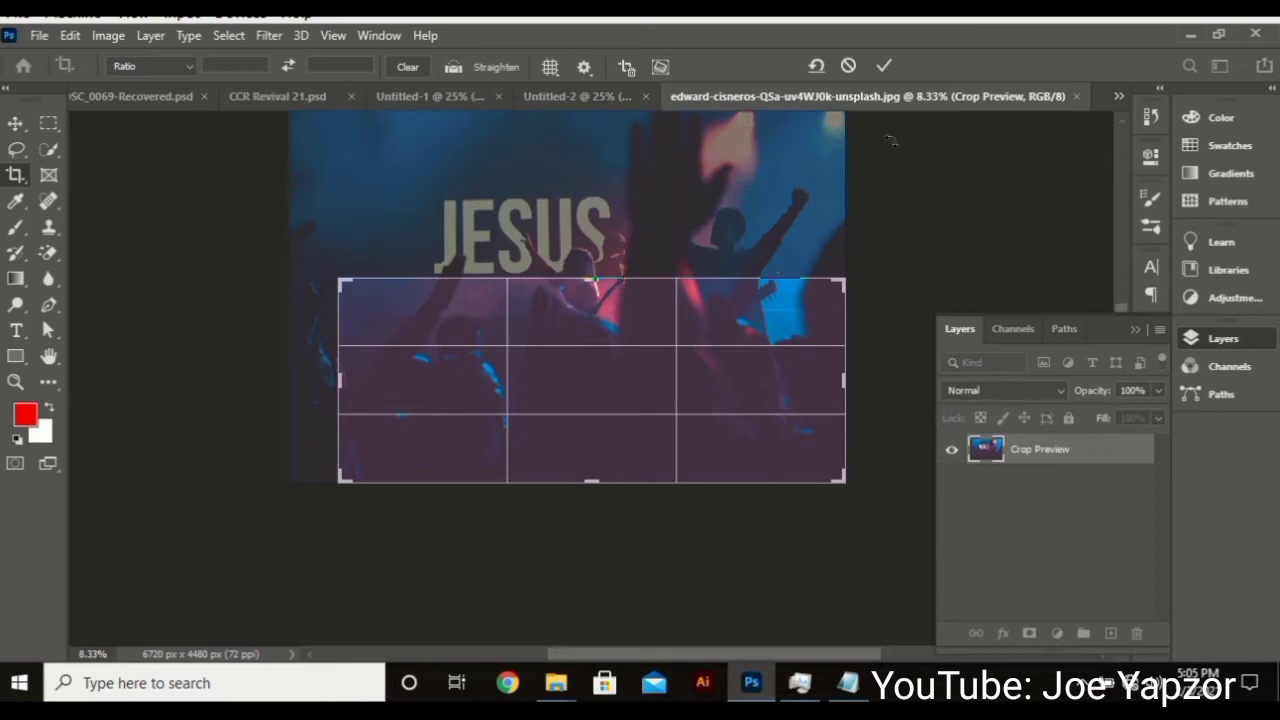
pyautogui.moveTo(768, 326); pyautogui.dragTo(813, 251)
pyautogui.moveTo(536, 310); pyautogui.dragTo(406, 390)
pyautogui.moveTo(310, 381); pyautogui.dragTo(433, 380)
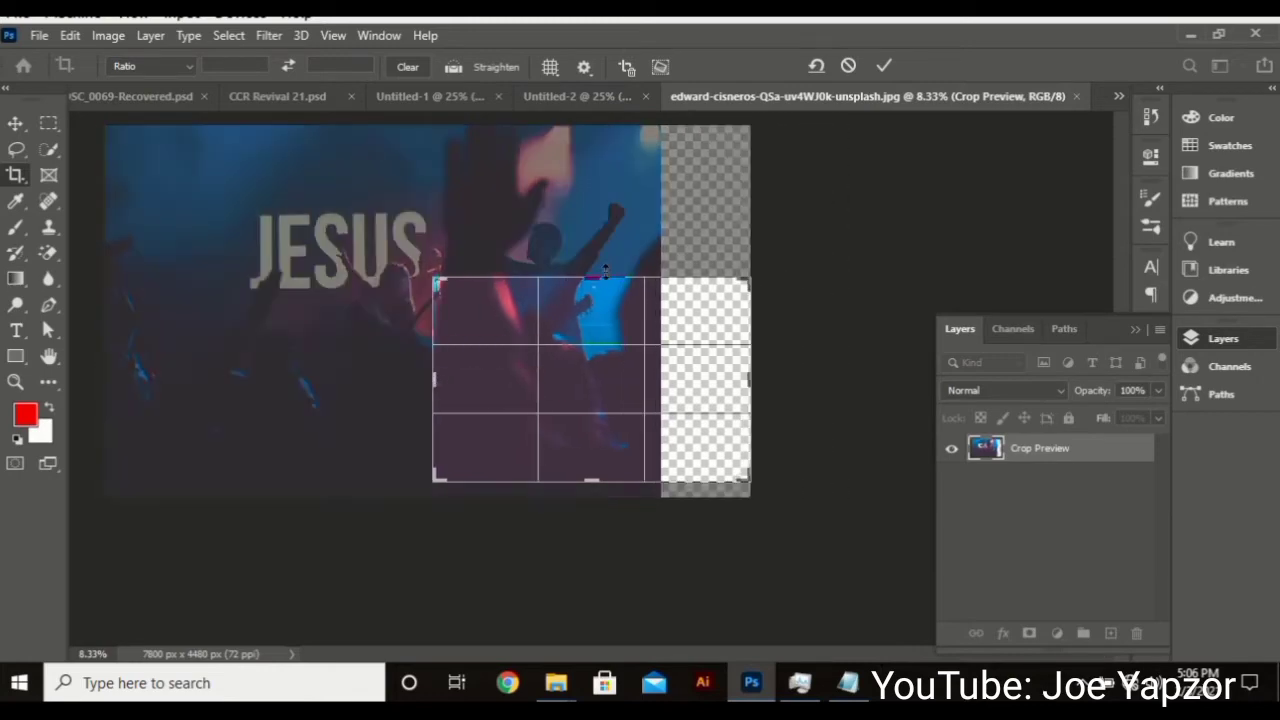
pyautogui.moveTo(604, 272); pyautogui.dragTo(604, 193)
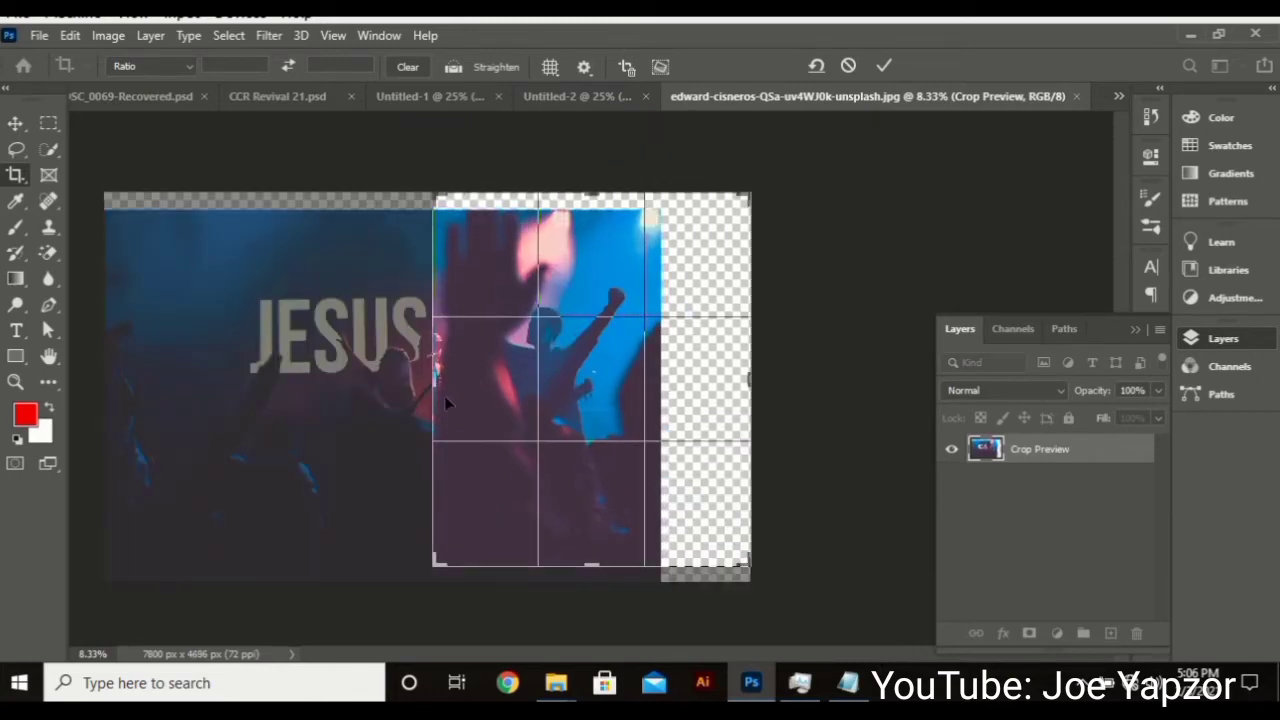
pyautogui.moveTo(426, 384); pyautogui.dragTo(426, 368)
pyautogui.moveTo(745, 381); pyautogui.dragTo(705, 375)
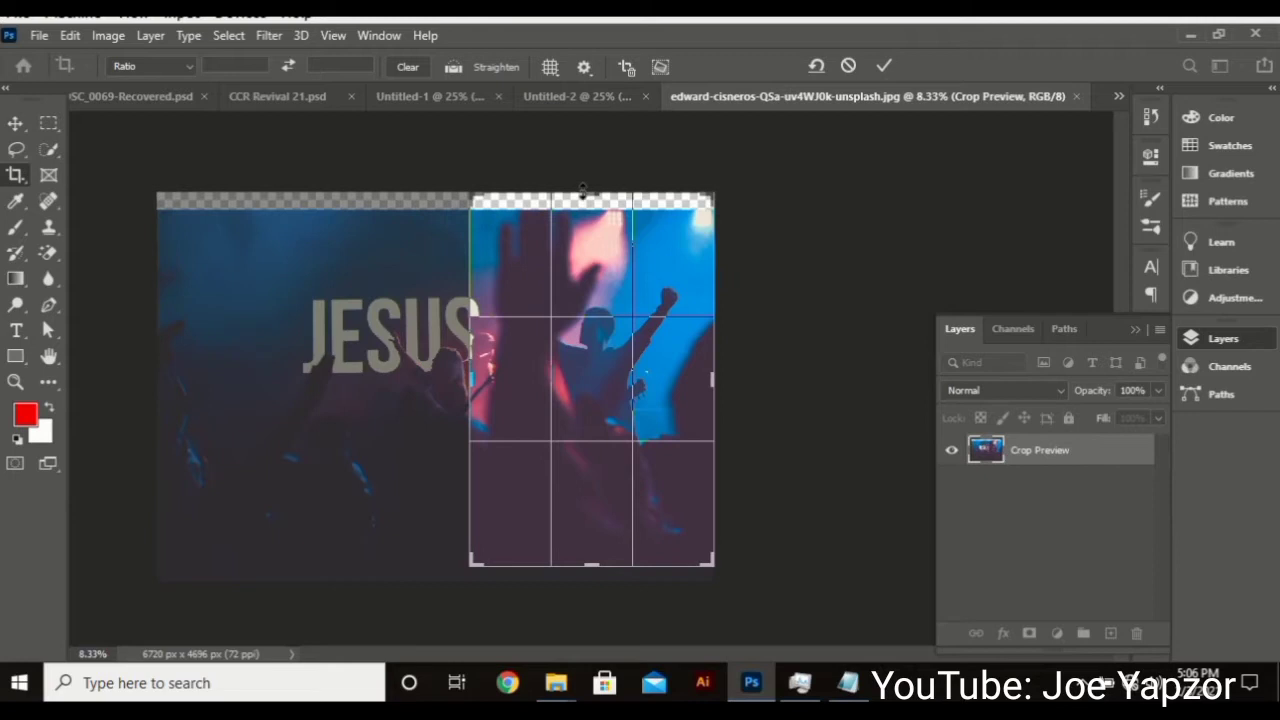
pyautogui.moveTo(583, 190)
pyautogui.mouseDown()
pyautogui.moveTo(586, 214)
pyautogui.moveTo(592, 201)
pyautogui.mouseUp()
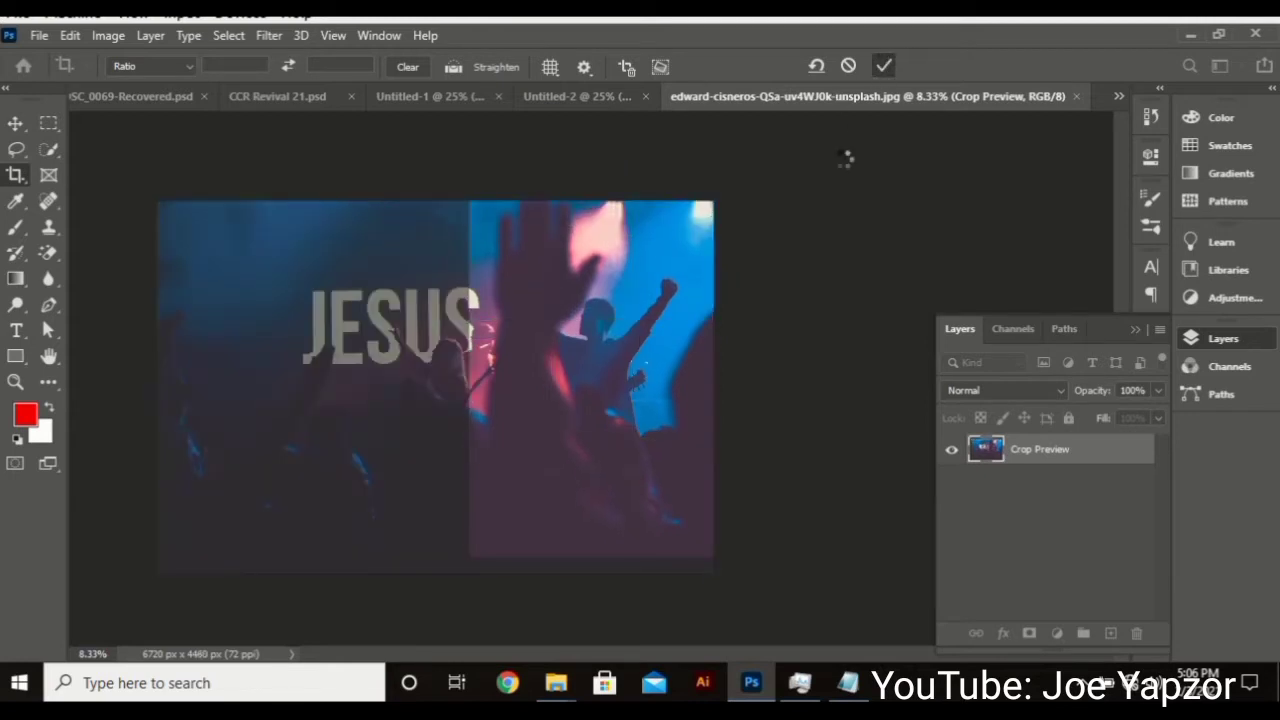
# - Apply the 2952 × 4288 px crop and flatten the photo into a single background layer
pyautogui.hotkey('ctrl', 's')
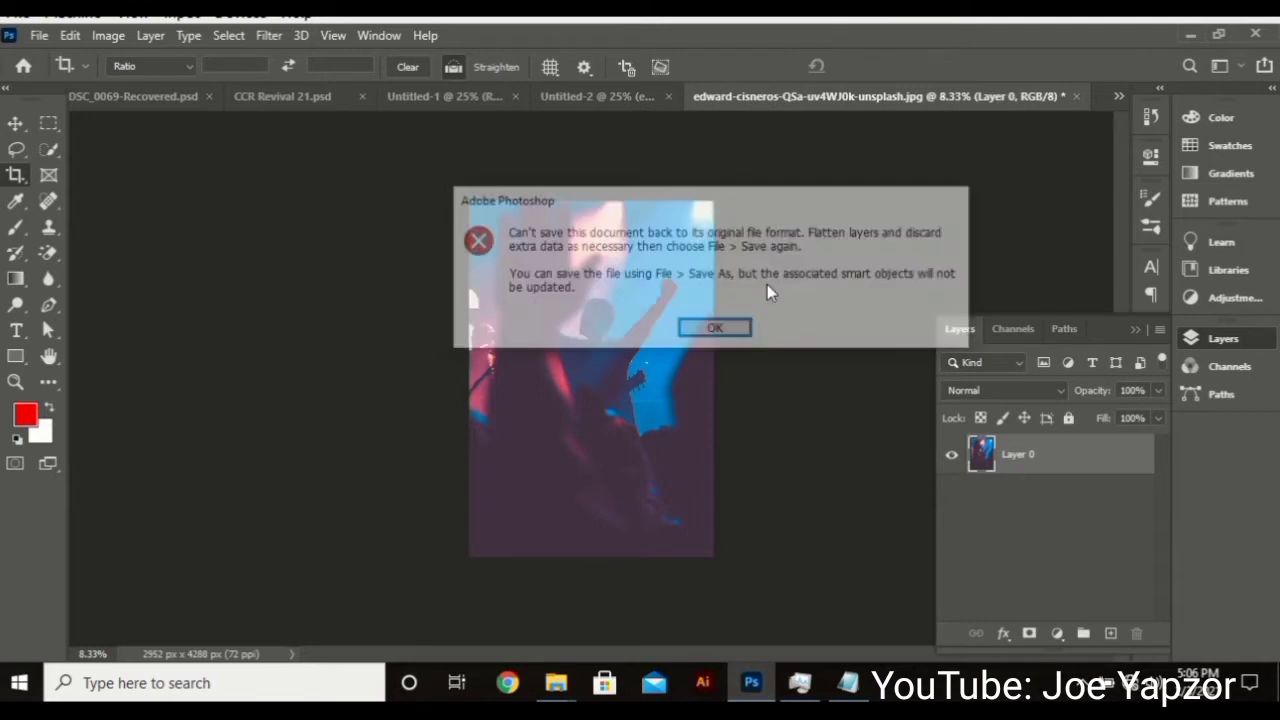
pyautogui.click(715, 330)
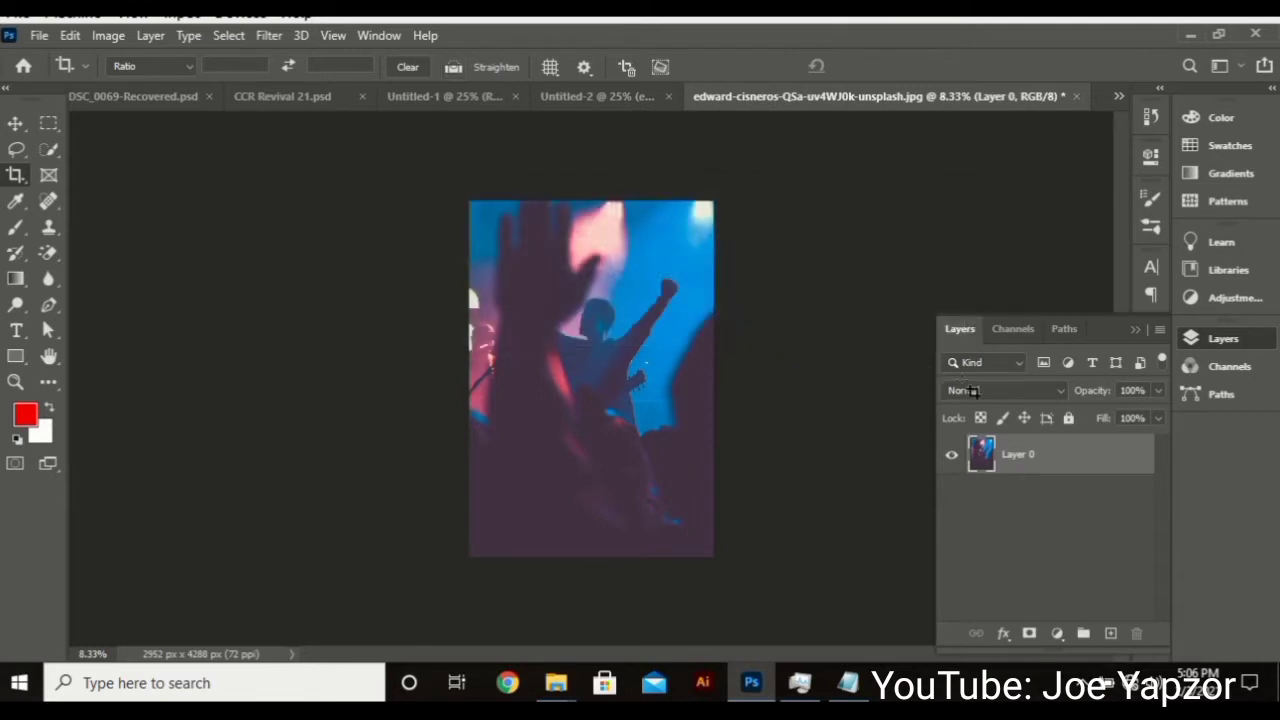
pyautogui.rightClick(1054, 456)
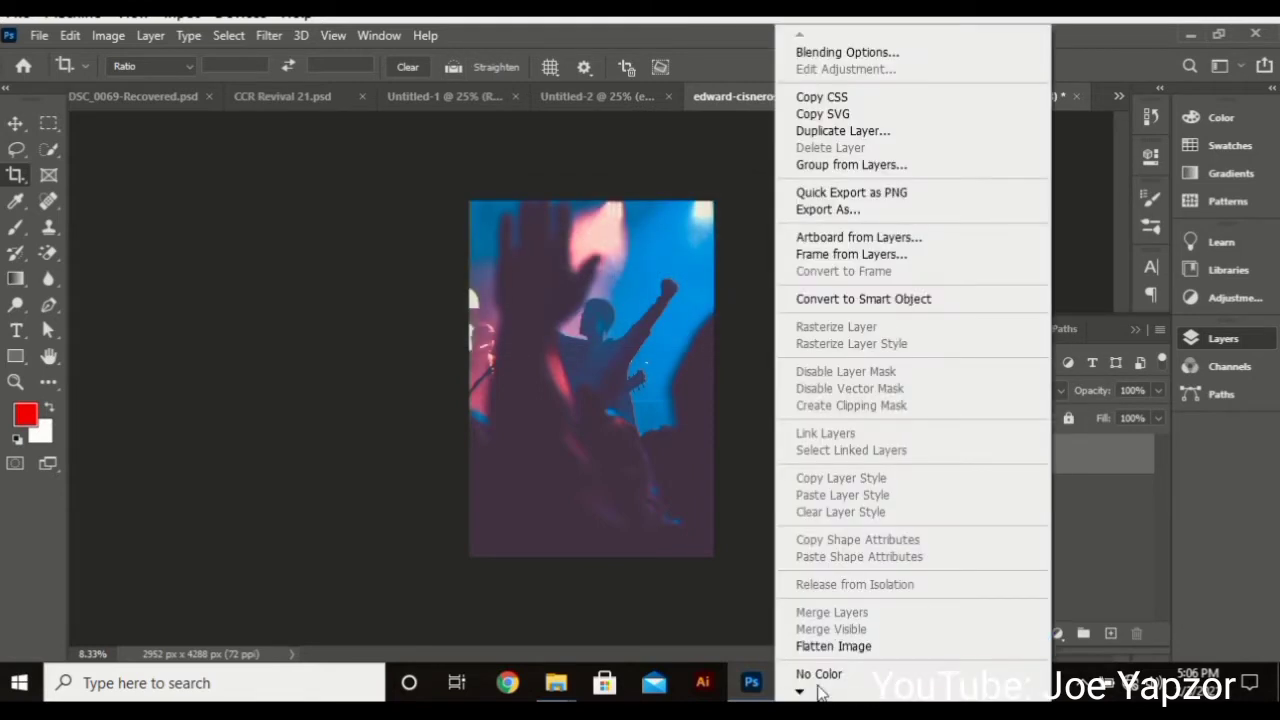
pyautogui.click(870, 646)
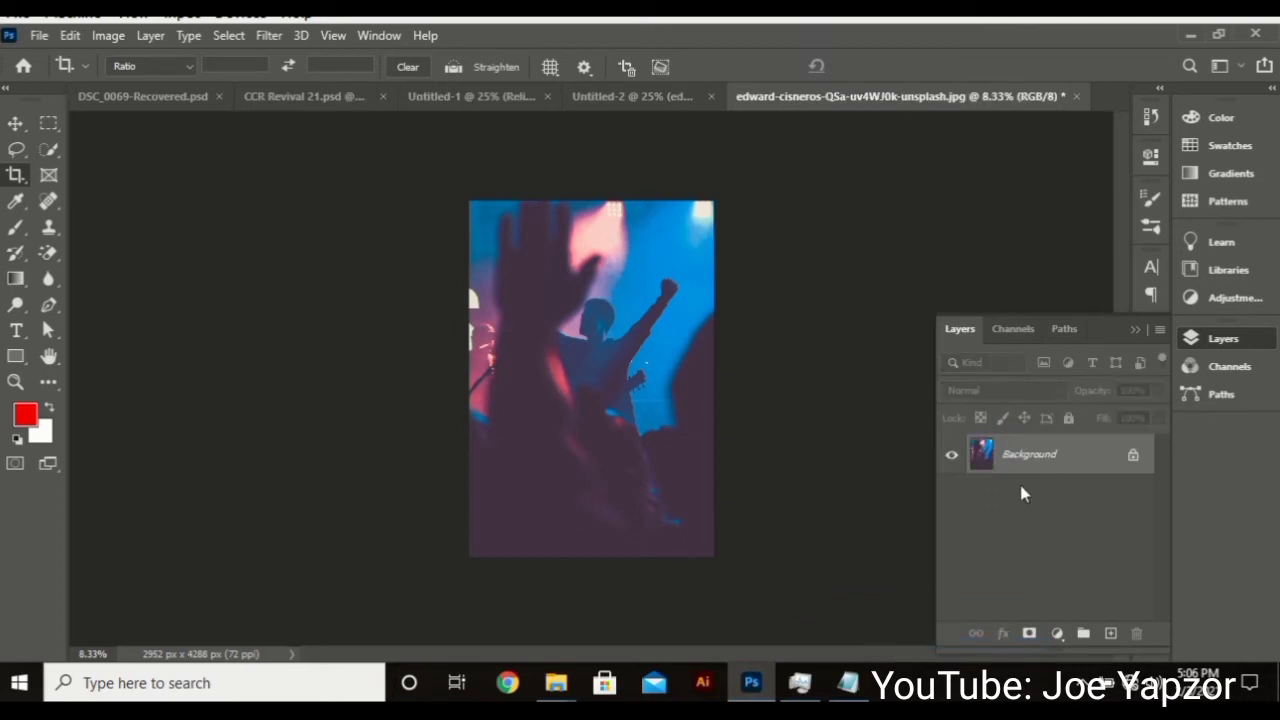
# - Save the cropped photo as JPEG quality 12 and close it to return to Untitled-2
pyautogui.hotkey('ctrl', 's')
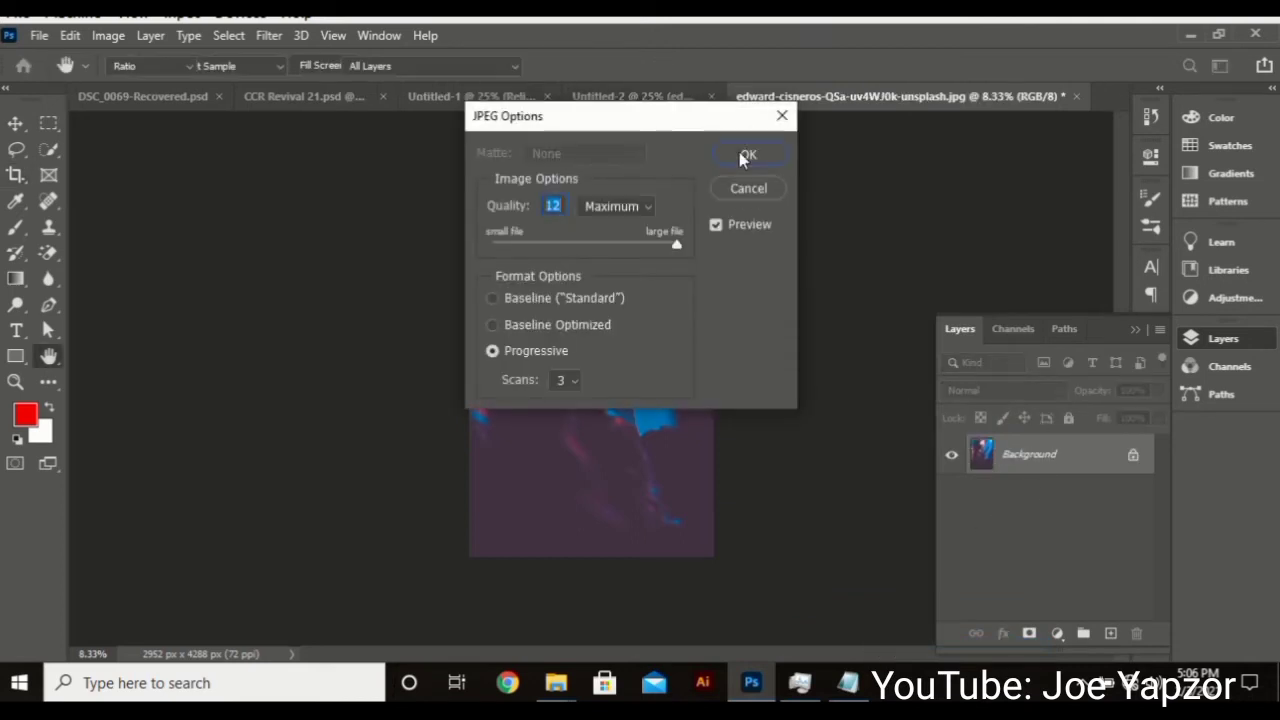
pyautogui.click(747, 157)
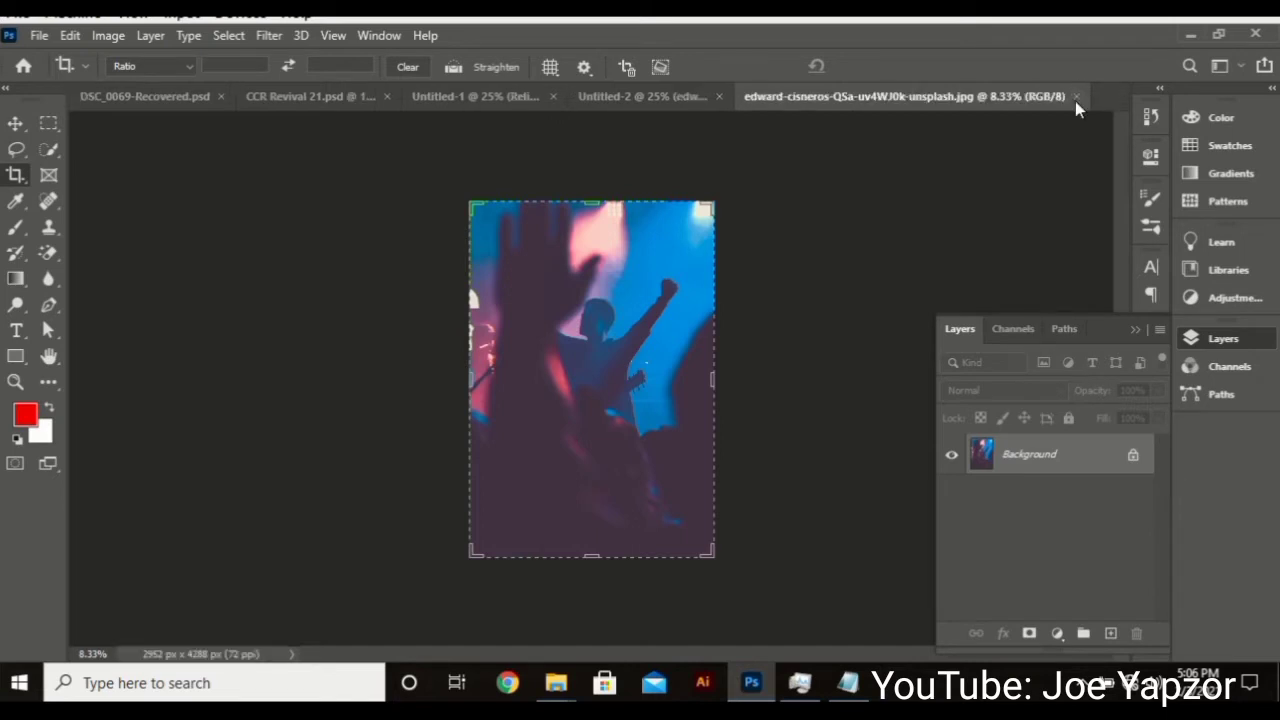
pyautogui.hotkey('ctrl', 'w')
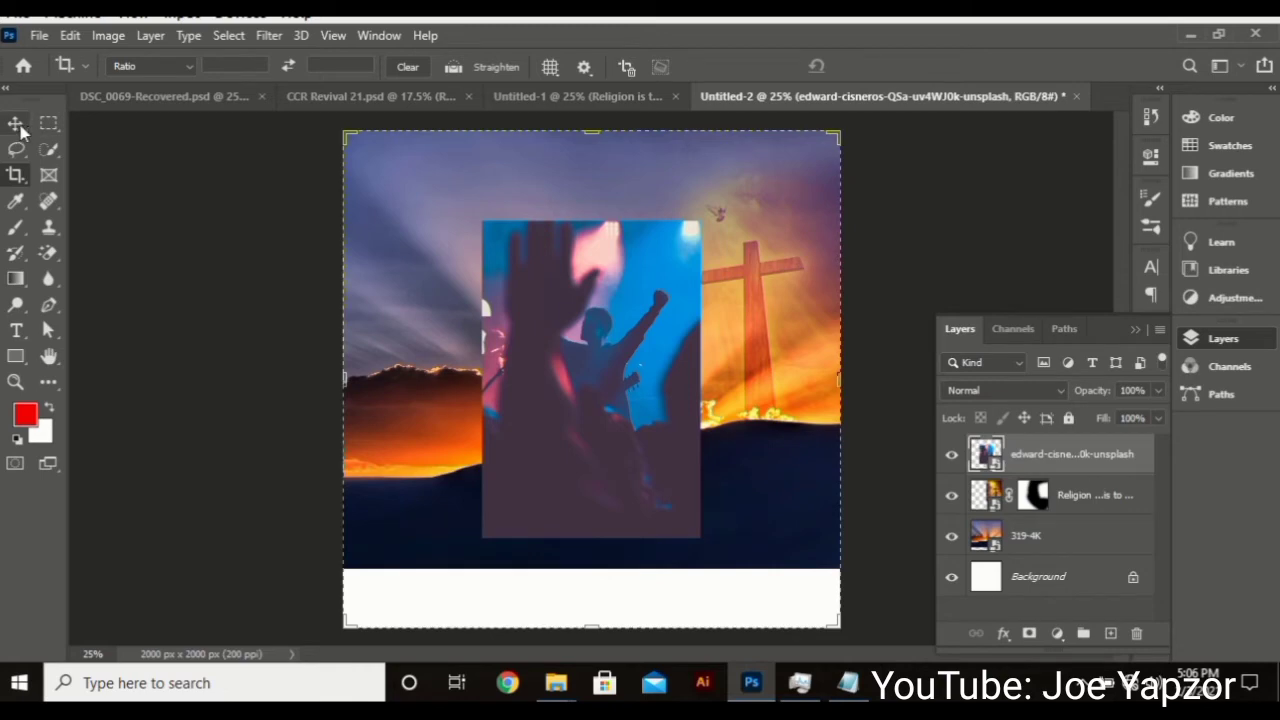
# - Enlarge and position the concert photo over the flyer's left half
pyautogui.press('v')
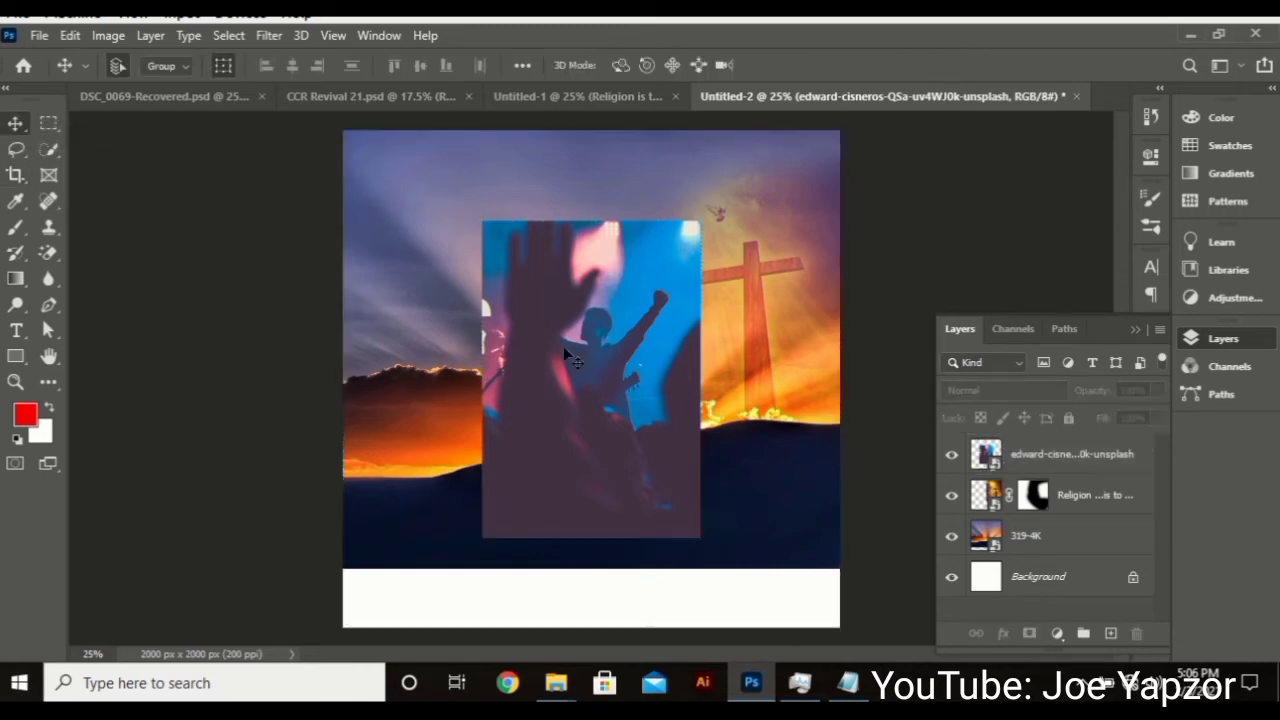
pyautogui.moveTo(568, 373); pyautogui.dragTo(457, 385)
pyautogui.hotkey('ctrl', 't')
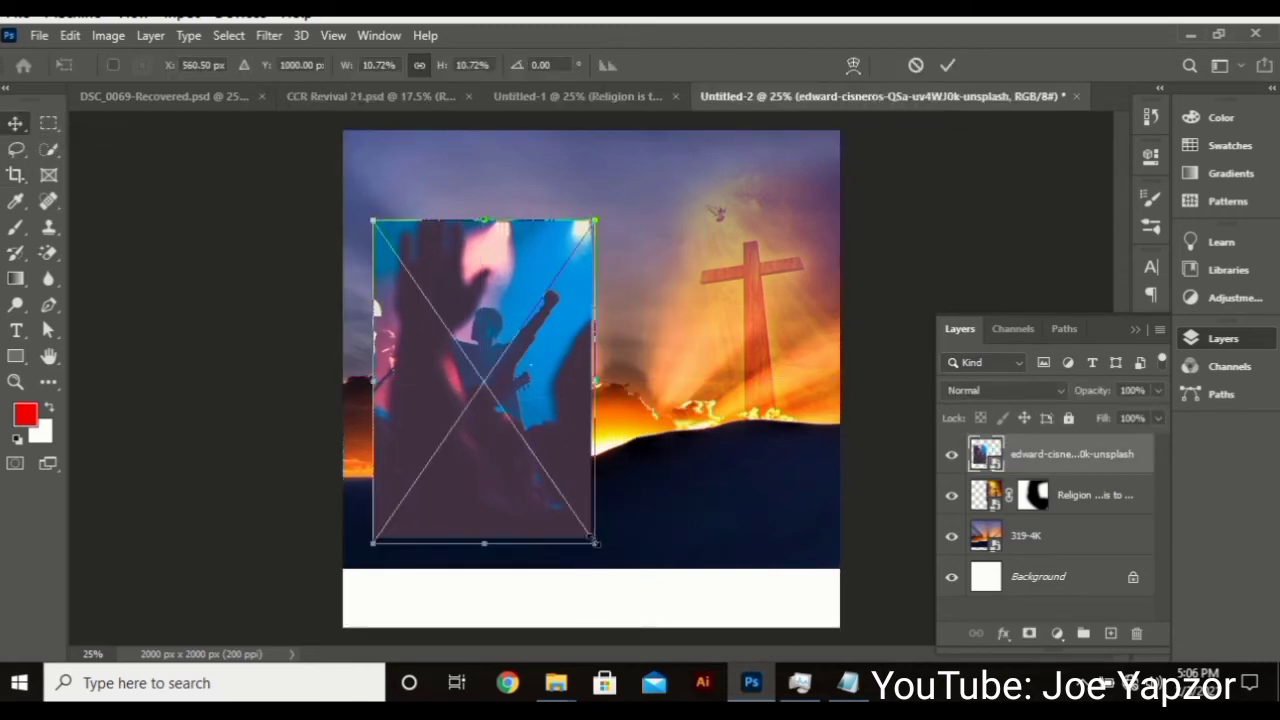
pyautogui.moveTo(592, 545); pyautogui.dragTo(663, 640)
pyautogui.moveTo(597, 523); pyautogui.dragTo(588, 444)
pyautogui.moveTo(657, 577); pyautogui.dragTo(673, 592)
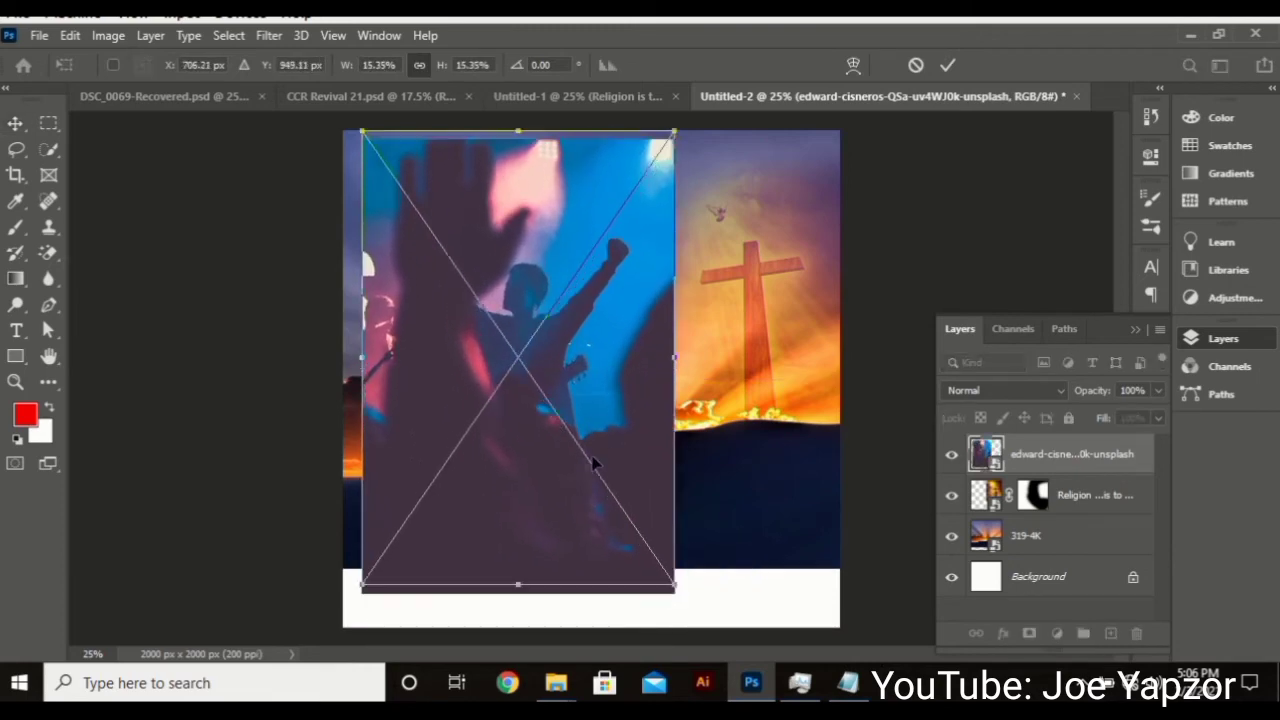
pyautogui.moveTo(591, 463); pyautogui.dragTo(577, 468)
pyautogui.press('Return')
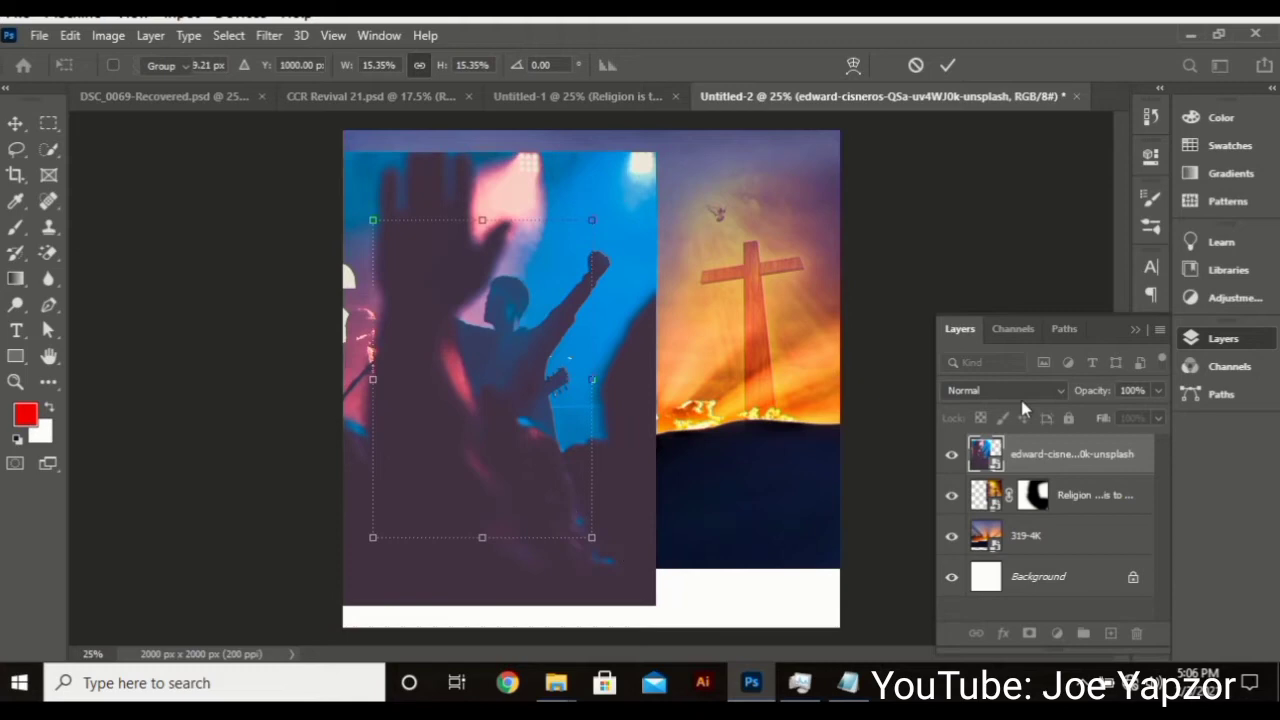
# - Set the concert layer to Soft Light blend mode and nudge it slightly right
pyautogui.click(1014, 396)
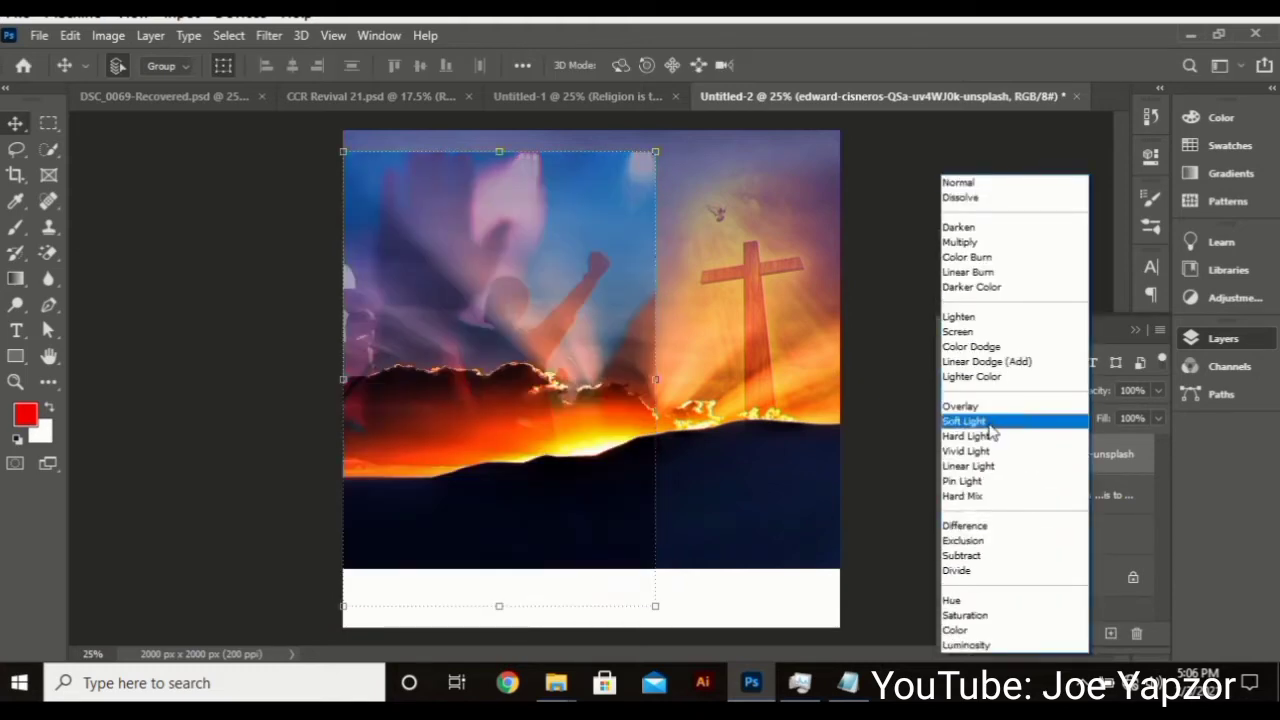
pyautogui.click(990, 424)
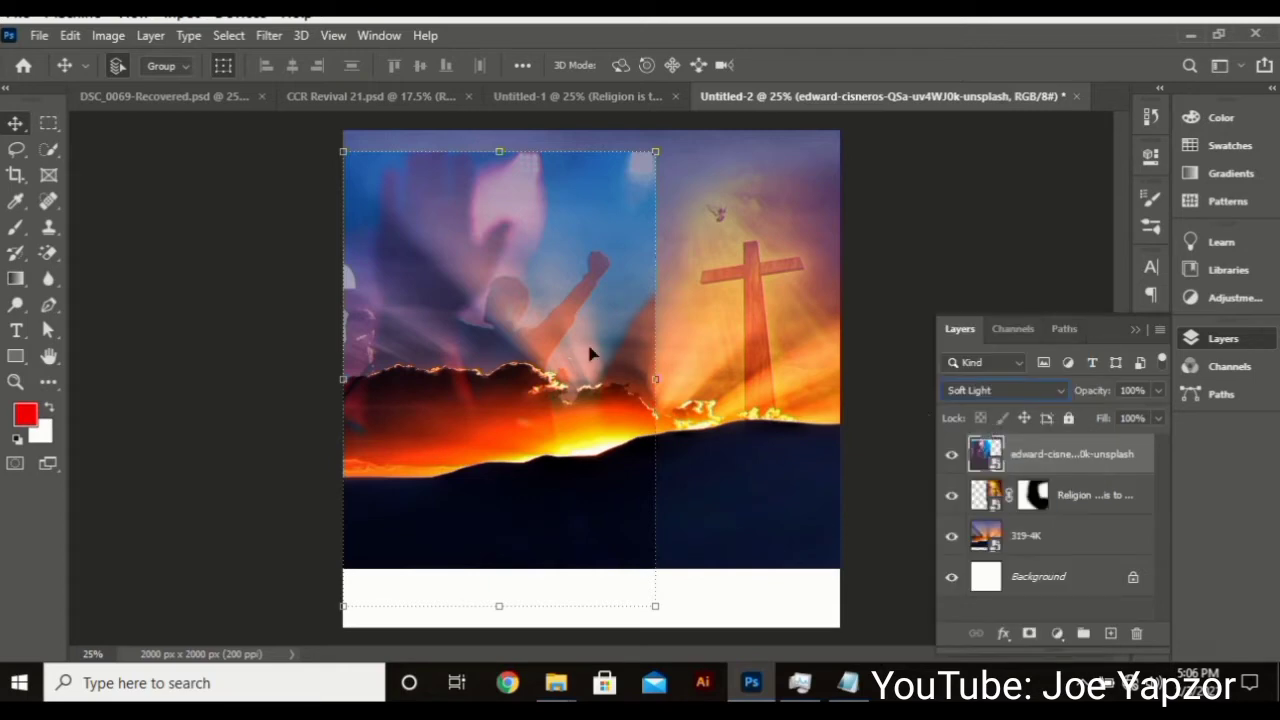
pyautogui.moveTo(586, 351)
pyautogui.mouseDown()
pyautogui.moveTo(606, 343)
pyautogui.moveTo(576, 349)
pyautogui.mouseUp()
# - Add a layer mask to the concert photo and paint out its lower part and hard top edge
pyautogui.click(1028, 635)
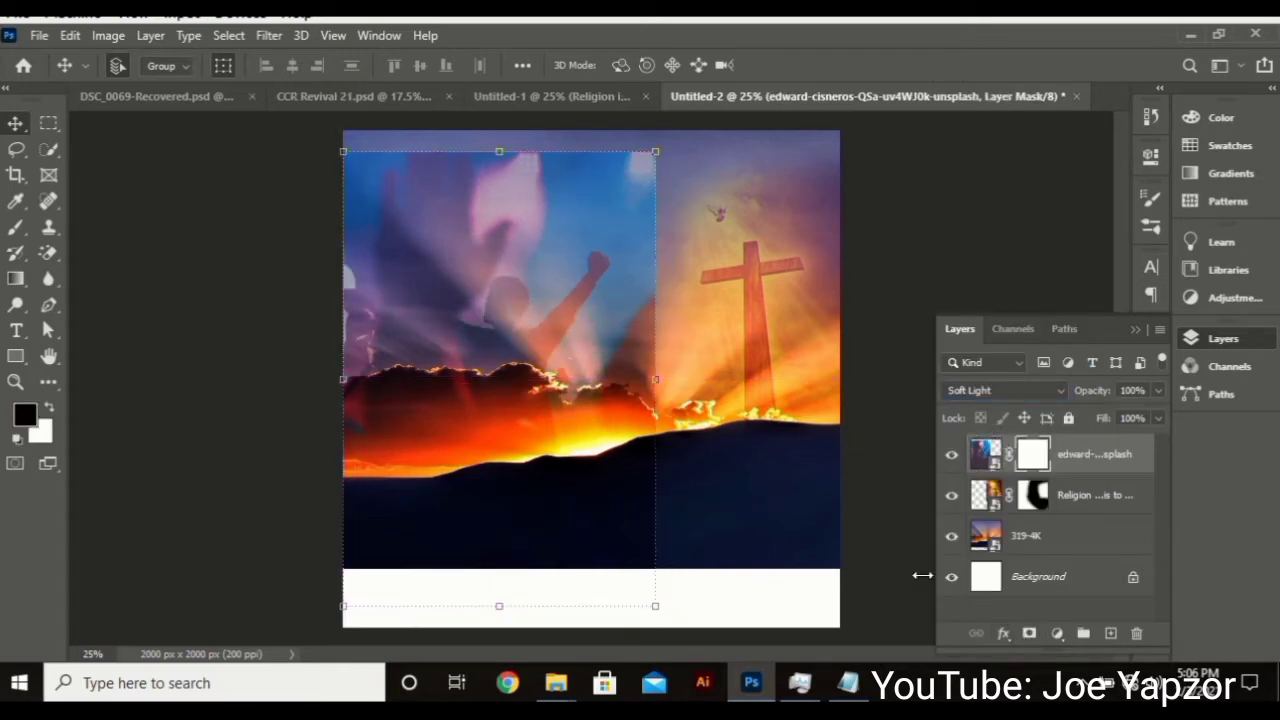
pyautogui.press('b')
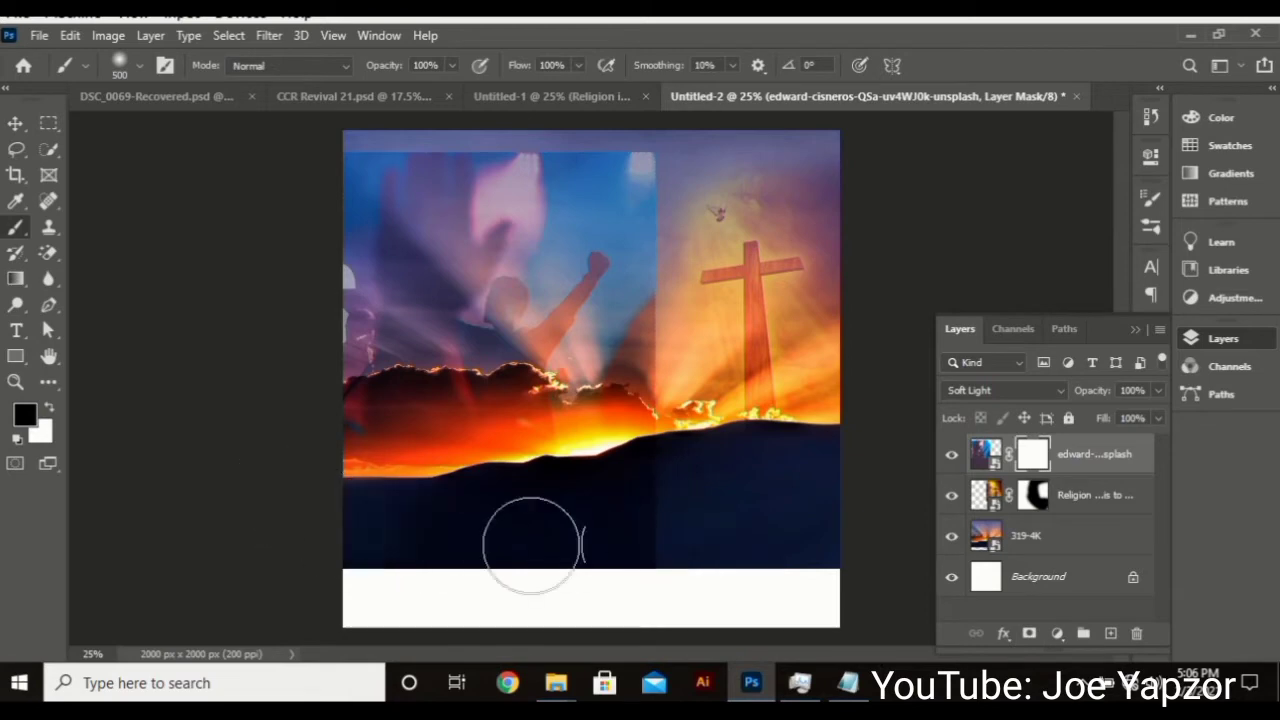
pyautogui.moveTo(529, 537); pyautogui.dragTo(663, 537)
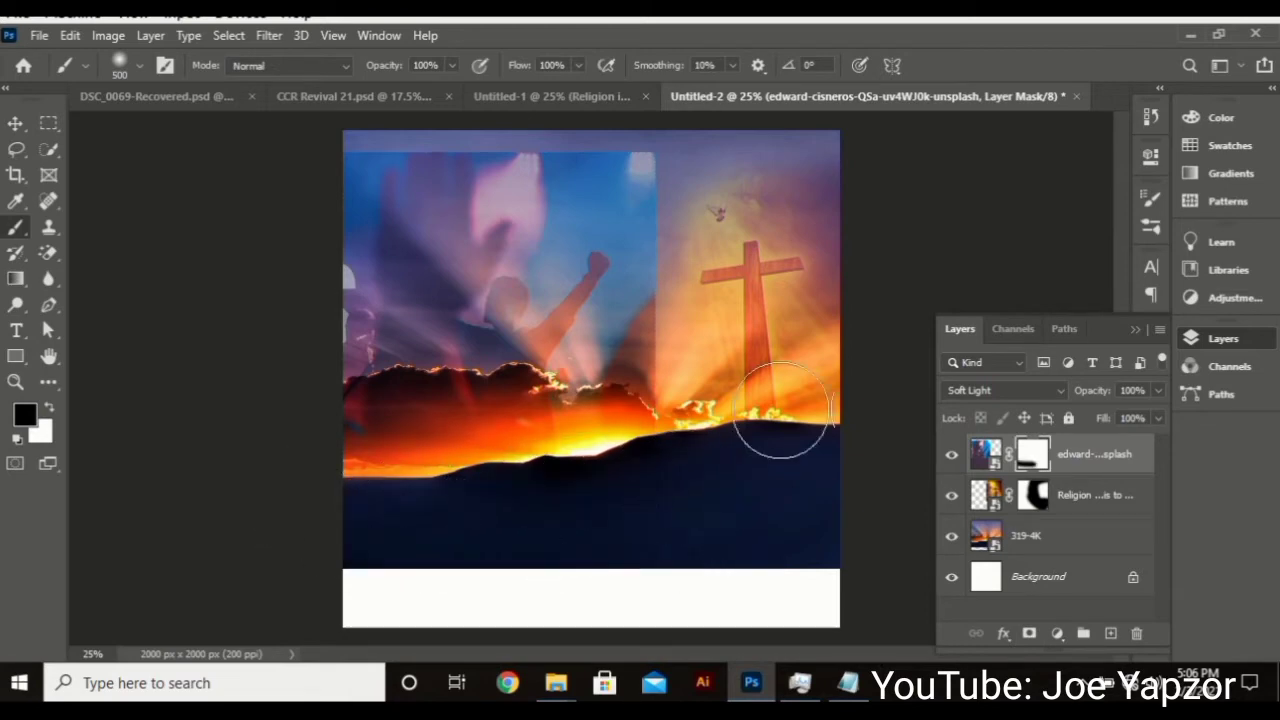
pyautogui.moveTo(651, 143)
pyautogui.mouseDown()
pyautogui.moveTo(361, 108)
pyautogui.moveTo(643, 171)
pyautogui.mouseUp()
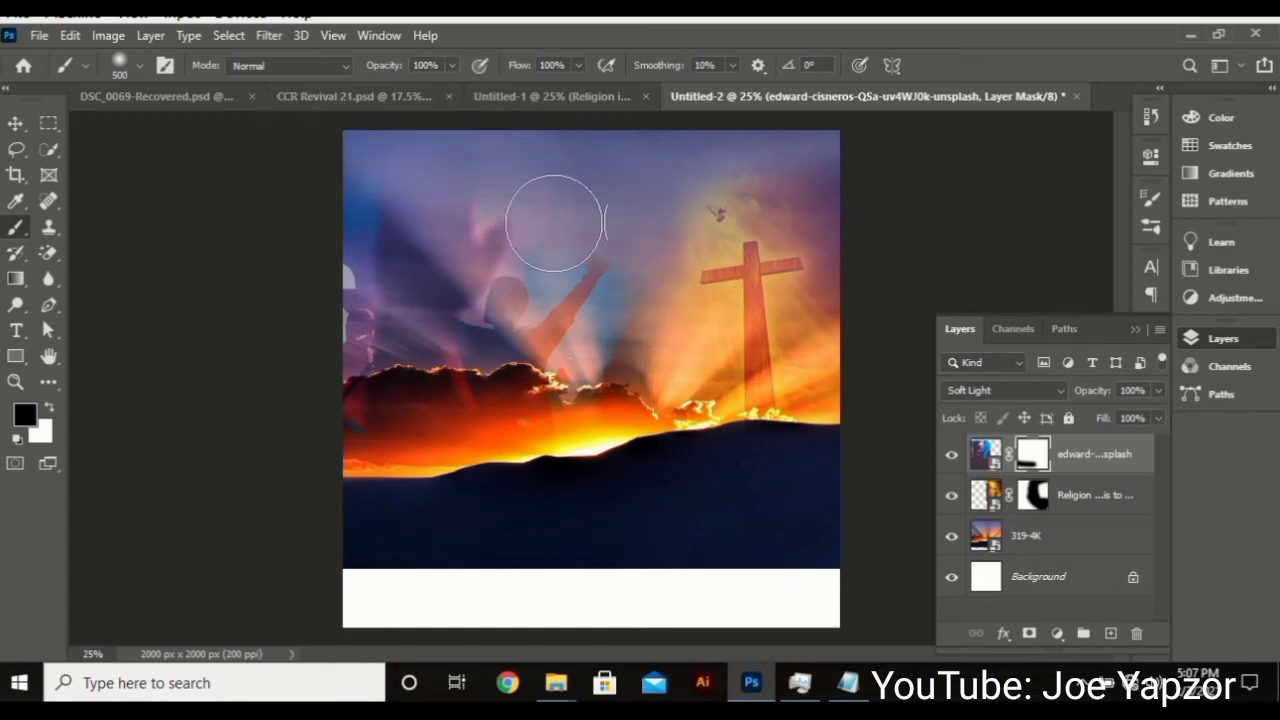
# - Nudge the concert photo 36 px to the right
pyautogui.click(15, 122)
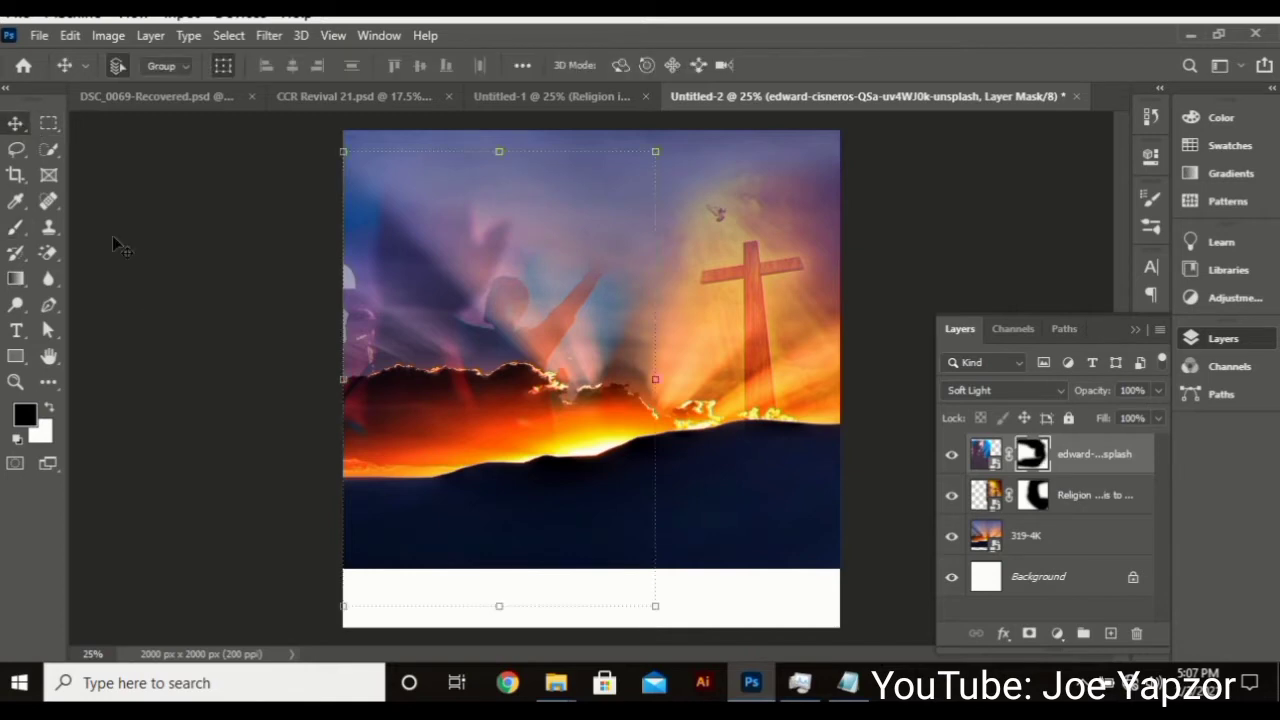
pyautogui.hotkey('ctrl', '2')
pyautogui.moveTo(532, 340)
pyautogui.mouseDown()
pyautogui.moveTo(583, 333)
pyautogui.moveTo(552, 342)
pyautogui.mouseUp()
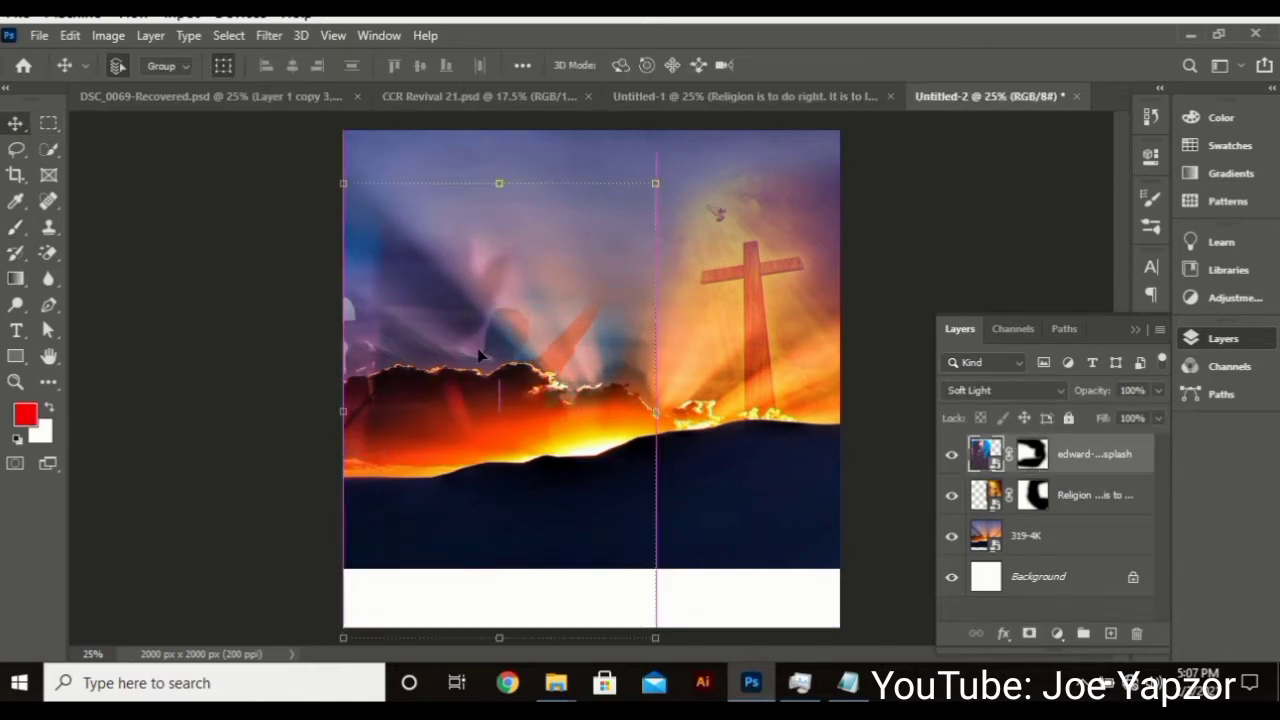
# - Paint out the white specks on the sky photo's left edge and reposition the sky photo
pyautogui.press('b')
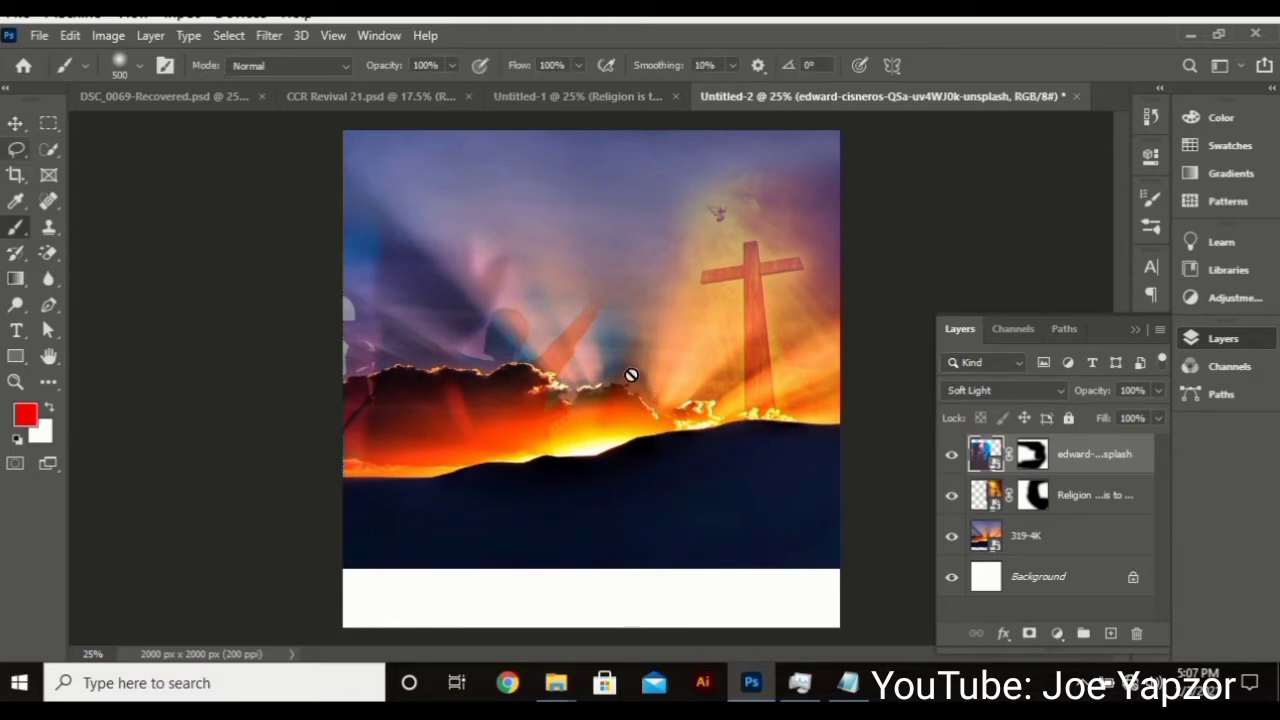
pyautogui.click(1040, 455)
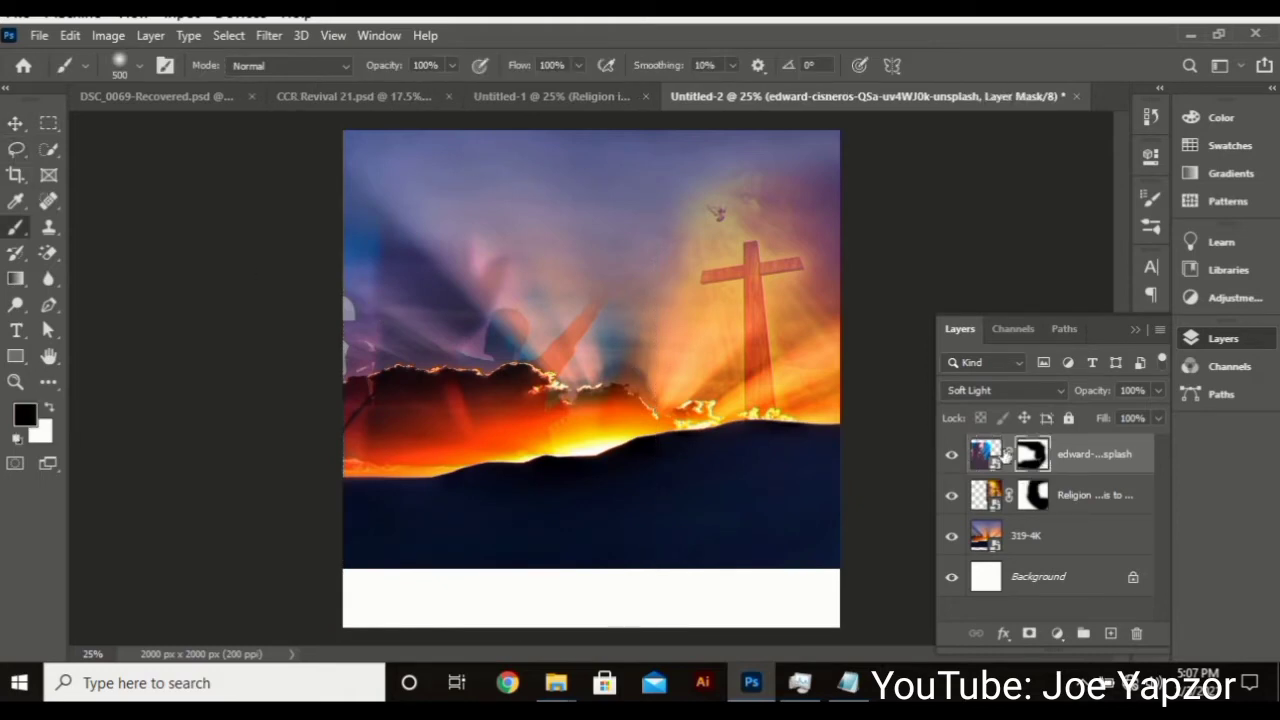
pyautogui.moveTo(371, 275)
pyautogui.mouseDown()
pyautogui.moveTo(318, 306)
pyautogui.moveTo(279, 421)
pyautogui.moveTo(343, 286)
pyautogui.moveTo(285, 385)
pyautogui.mouseUp()
pyautogui.click(15, 123)
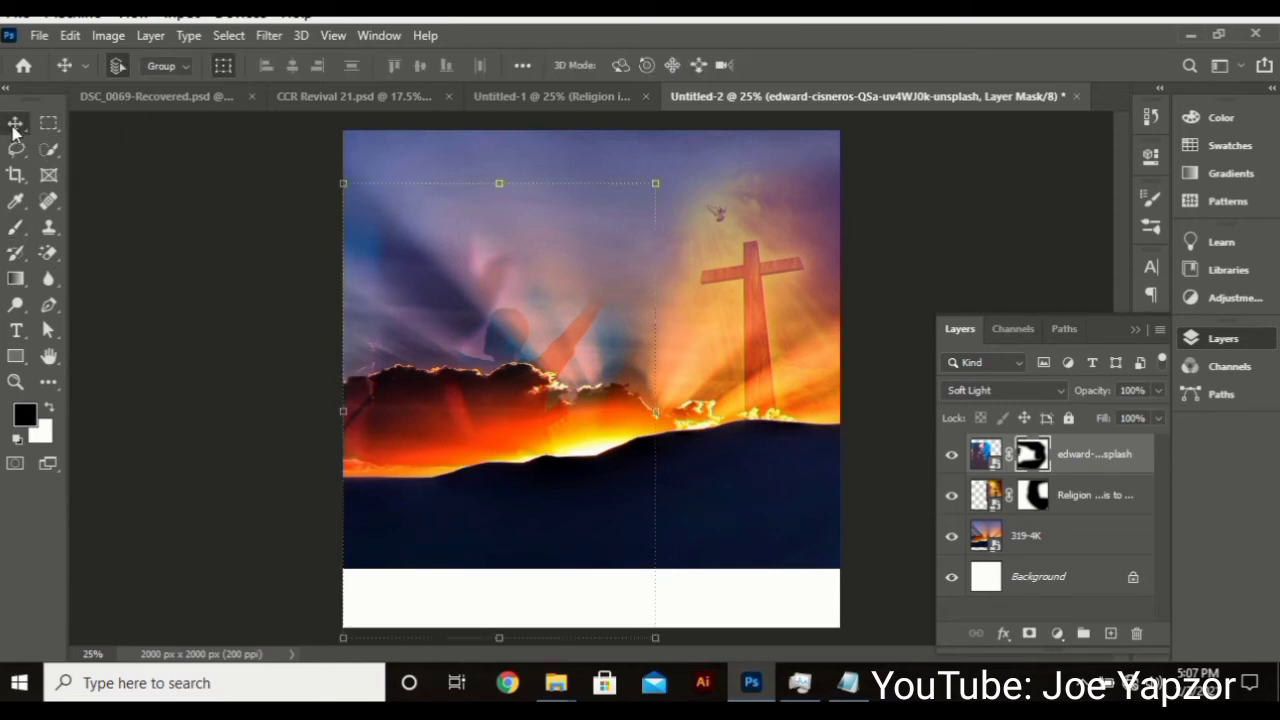
pyautogui.click(236, 252)
pyautogui.moveTo(520, 316); pyautogui.dragTo(490, 315)
pyautogui.click(297, 244)
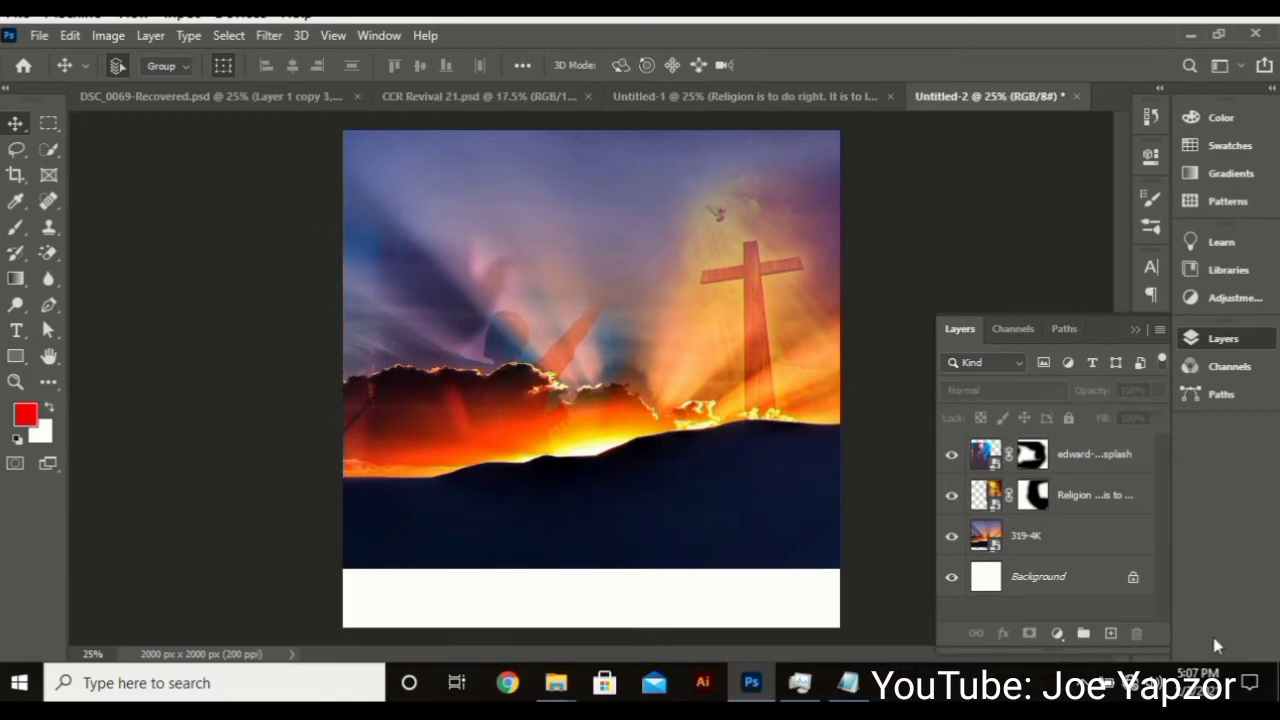
# - Clip the Religion cross photo and the edward sky photo to the 319-4K sunset layer
pyautogui.click(1088, 496)
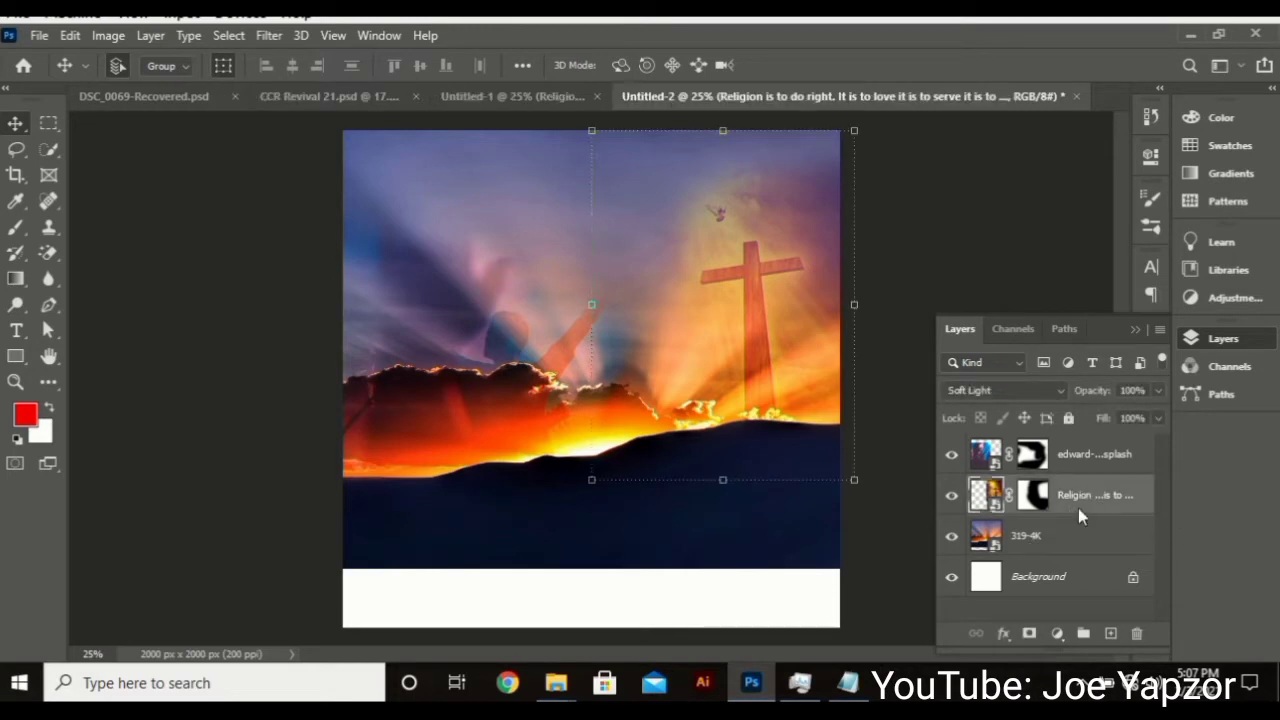
pyautogui.rightClick(1068, 495)
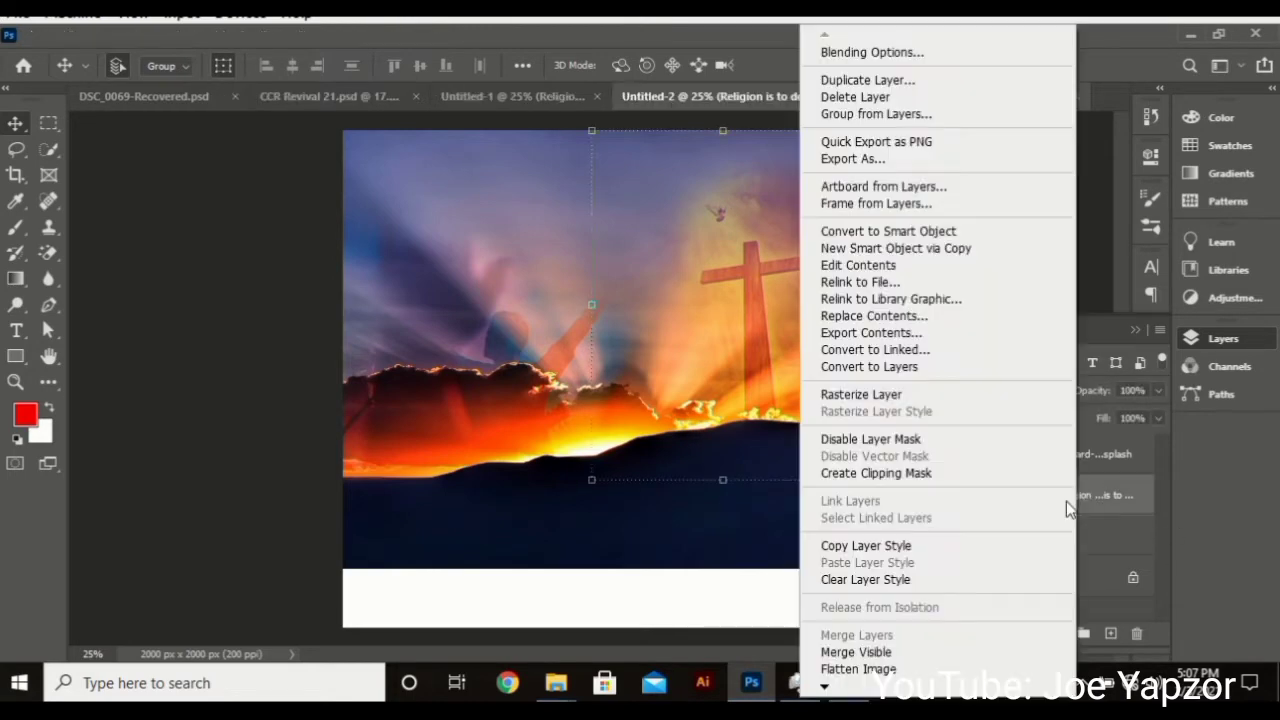
pyautogui.click(923, 476)
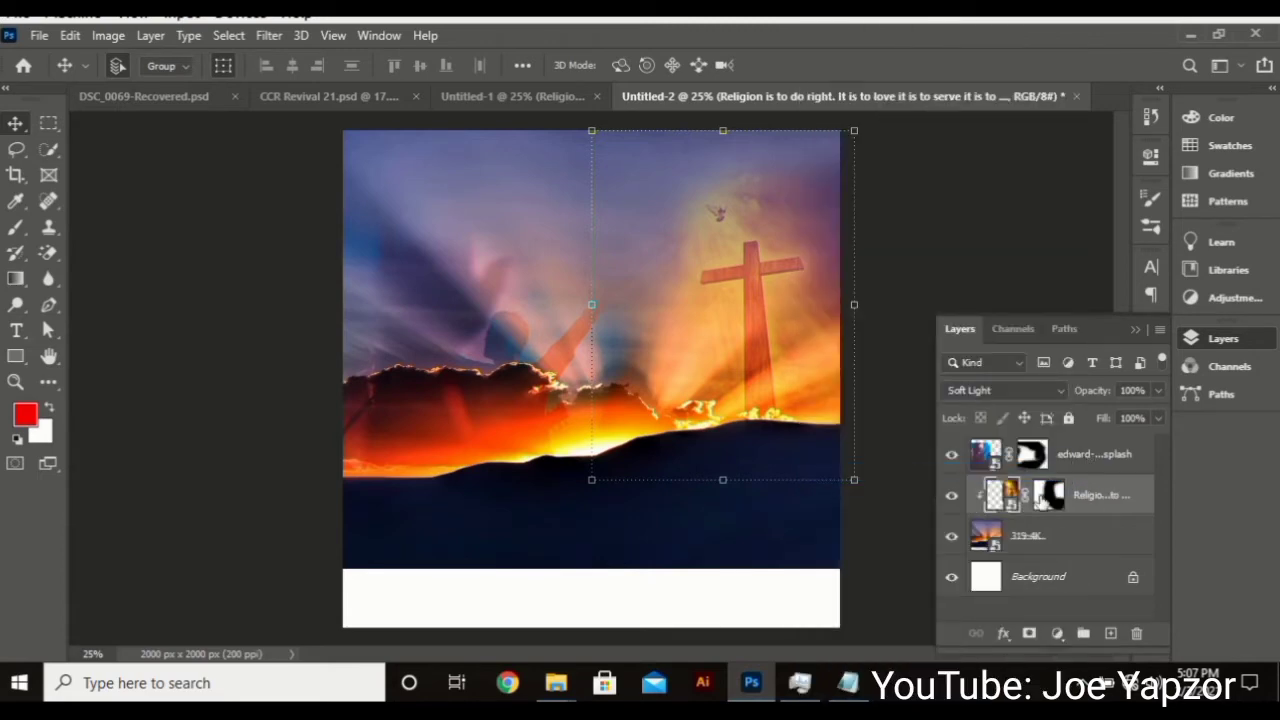
pyautogui.rightClick(1065, 462)
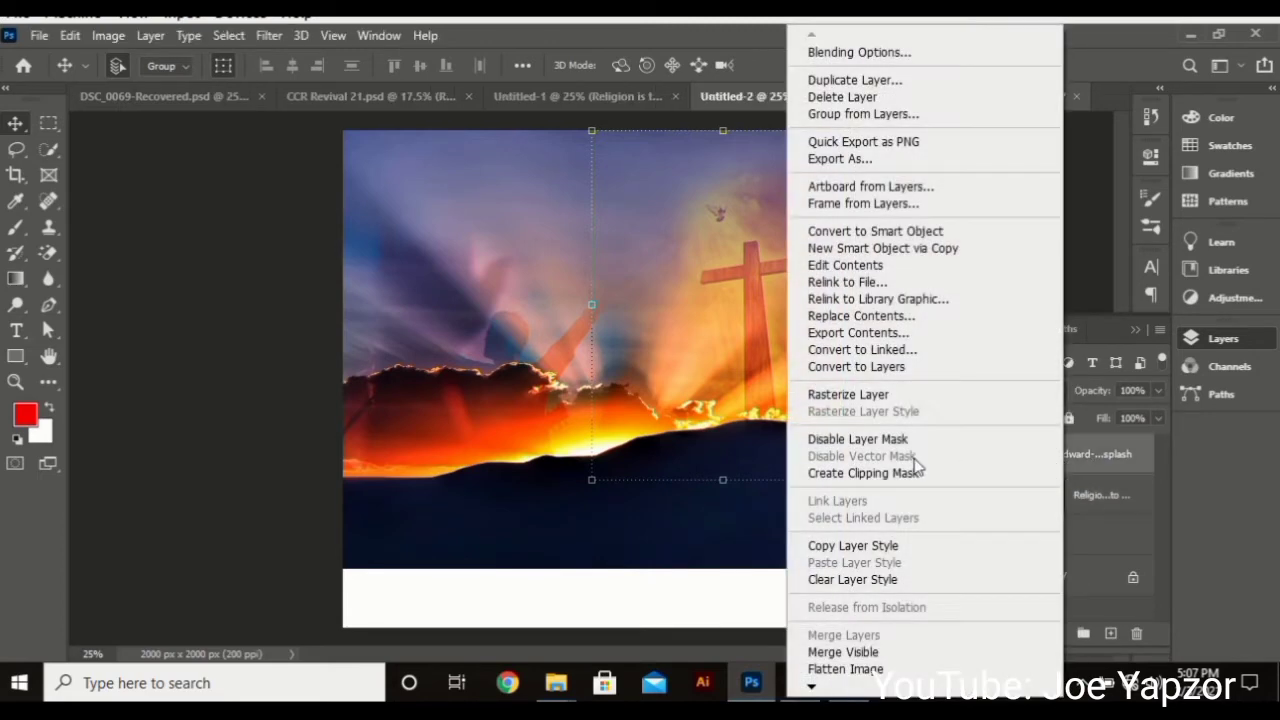
pyautogui.click(918, 468)
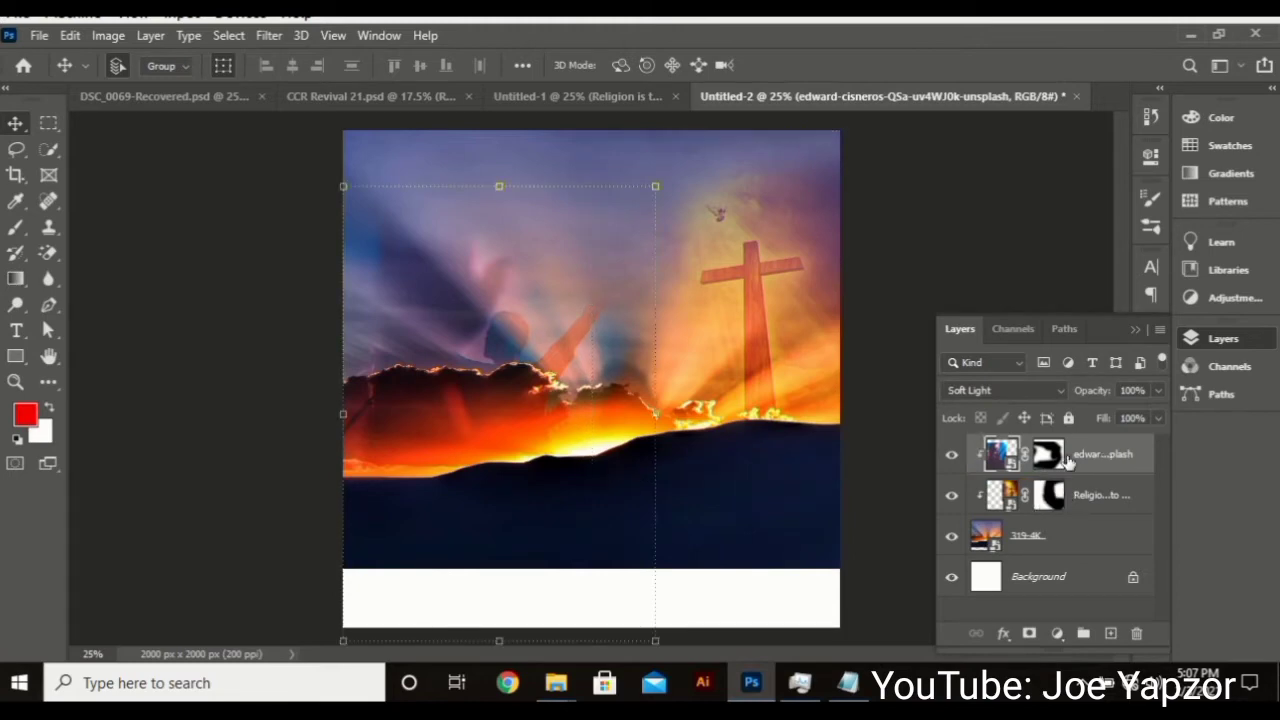
# - Add a Solid Color fill layer and change its colour to purple #a04ce7
pyautogui.click(1057, 634)
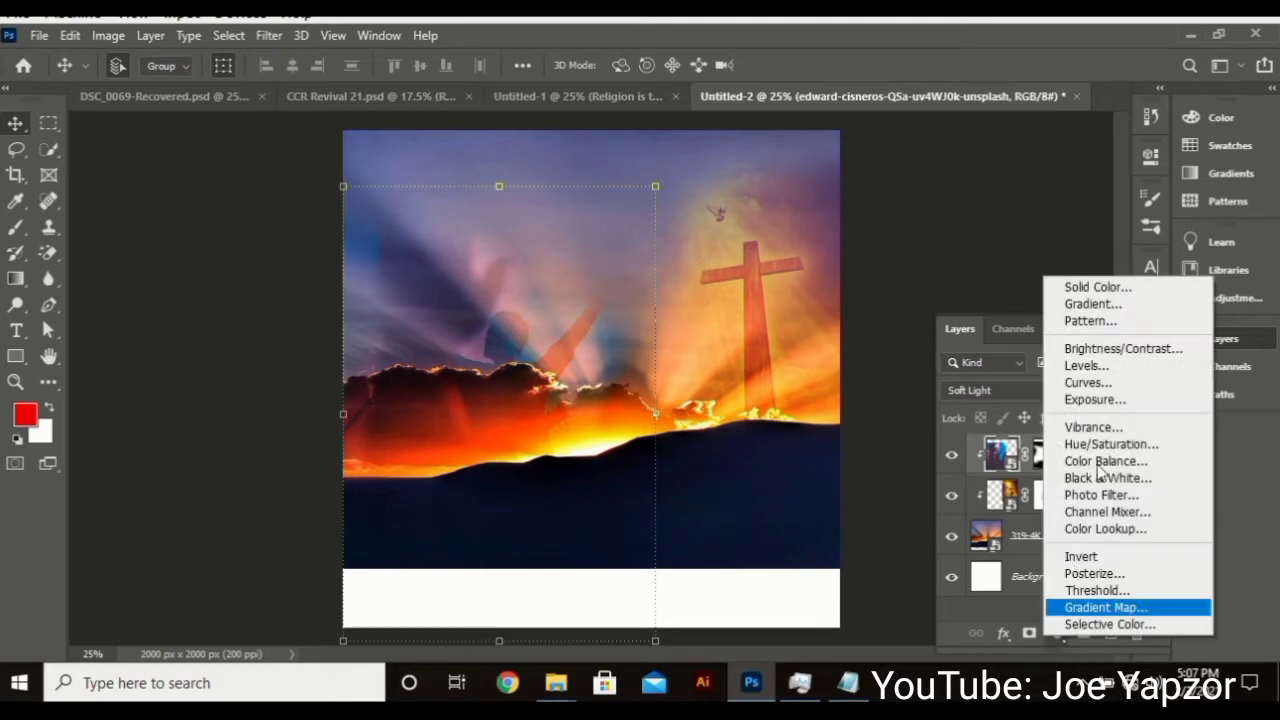
pyautogui.click(1093, 287)
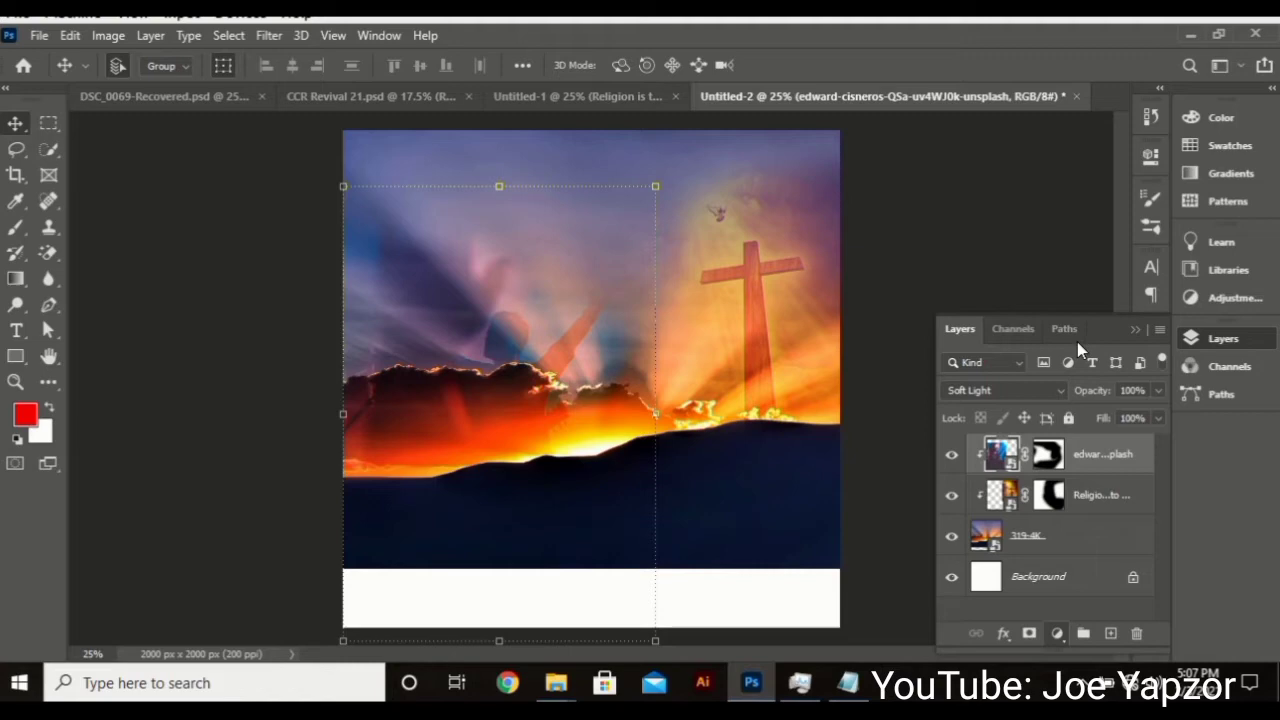
pyautogui.press('Return')
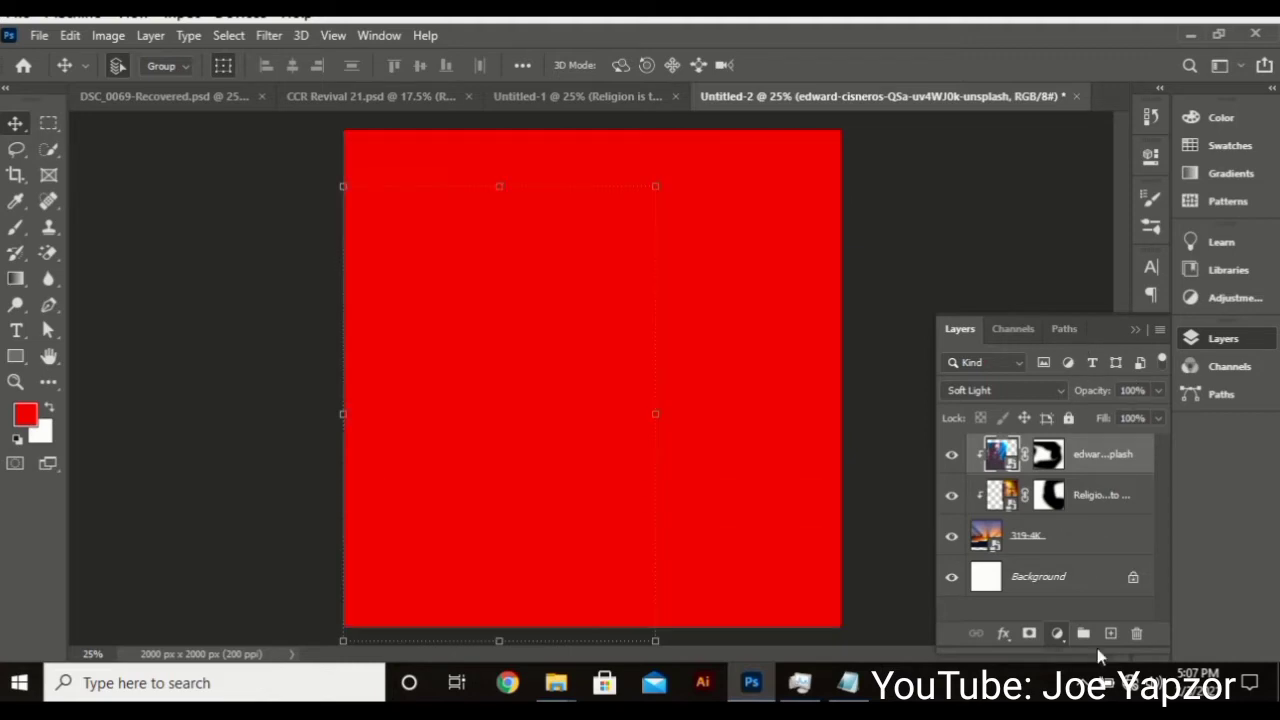
pyautogui.doubleClick(987, 454)
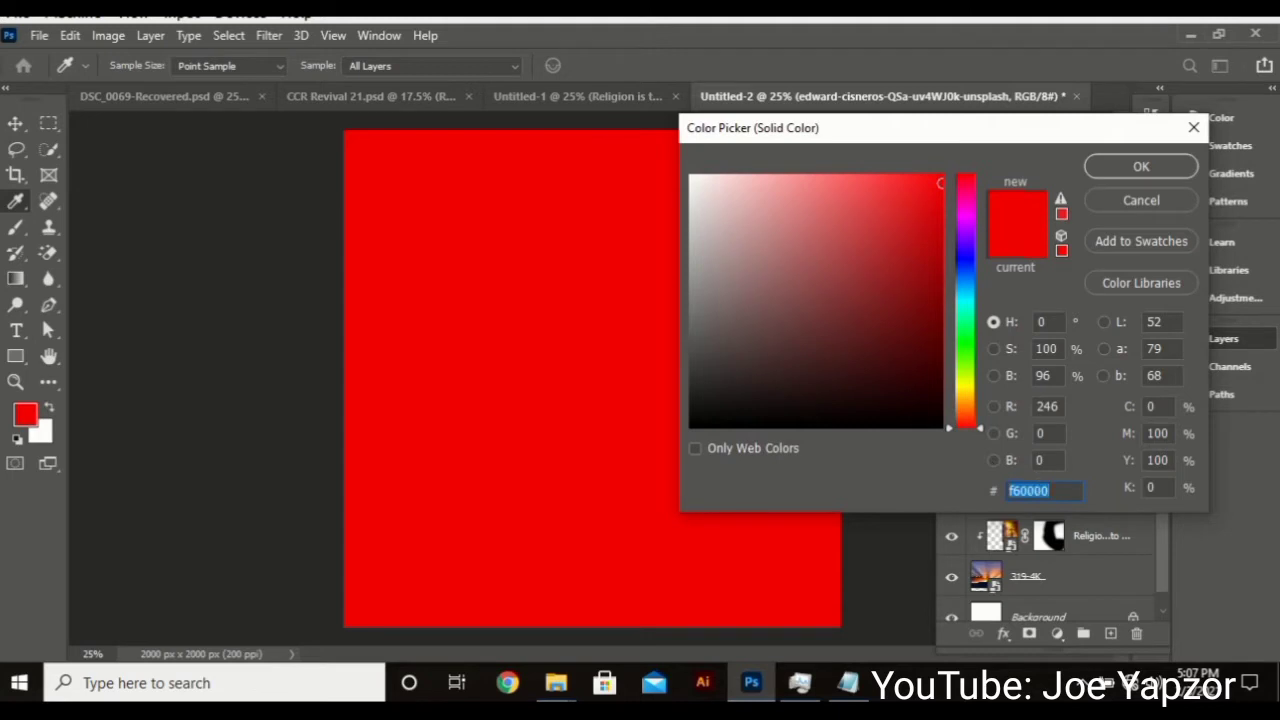
pyautogui.write('1')
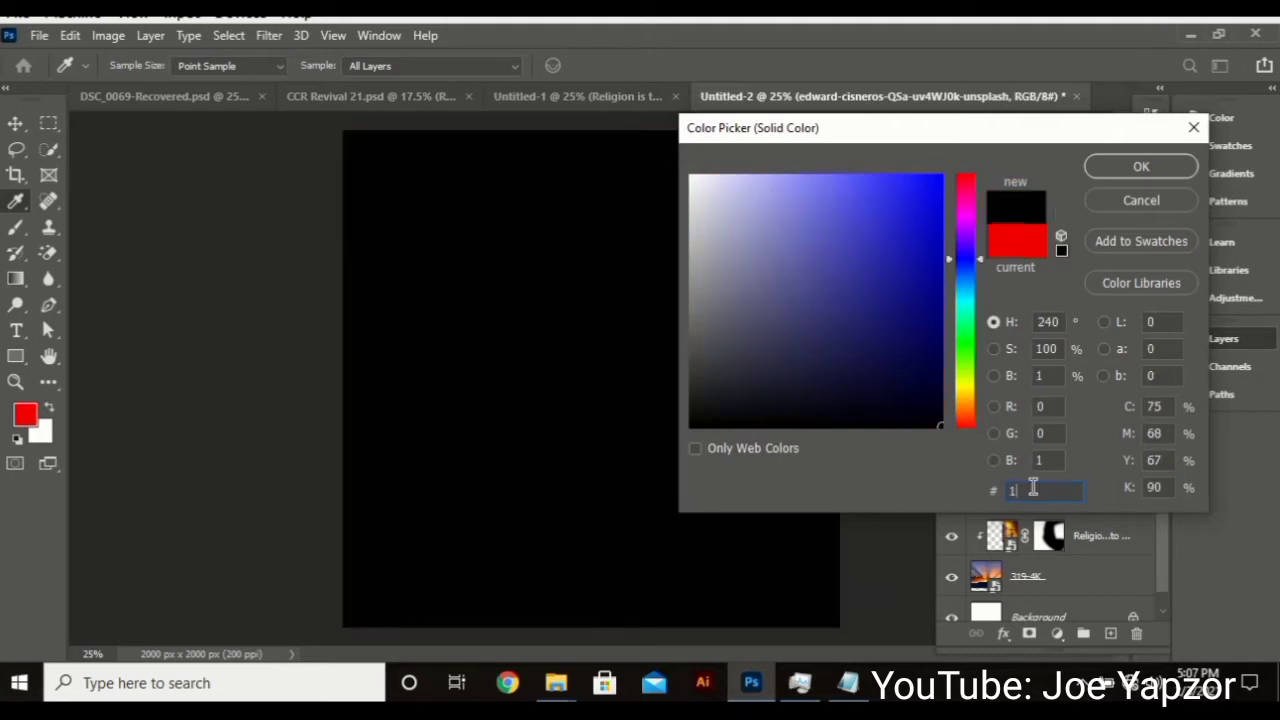
pyautogui.write('04')
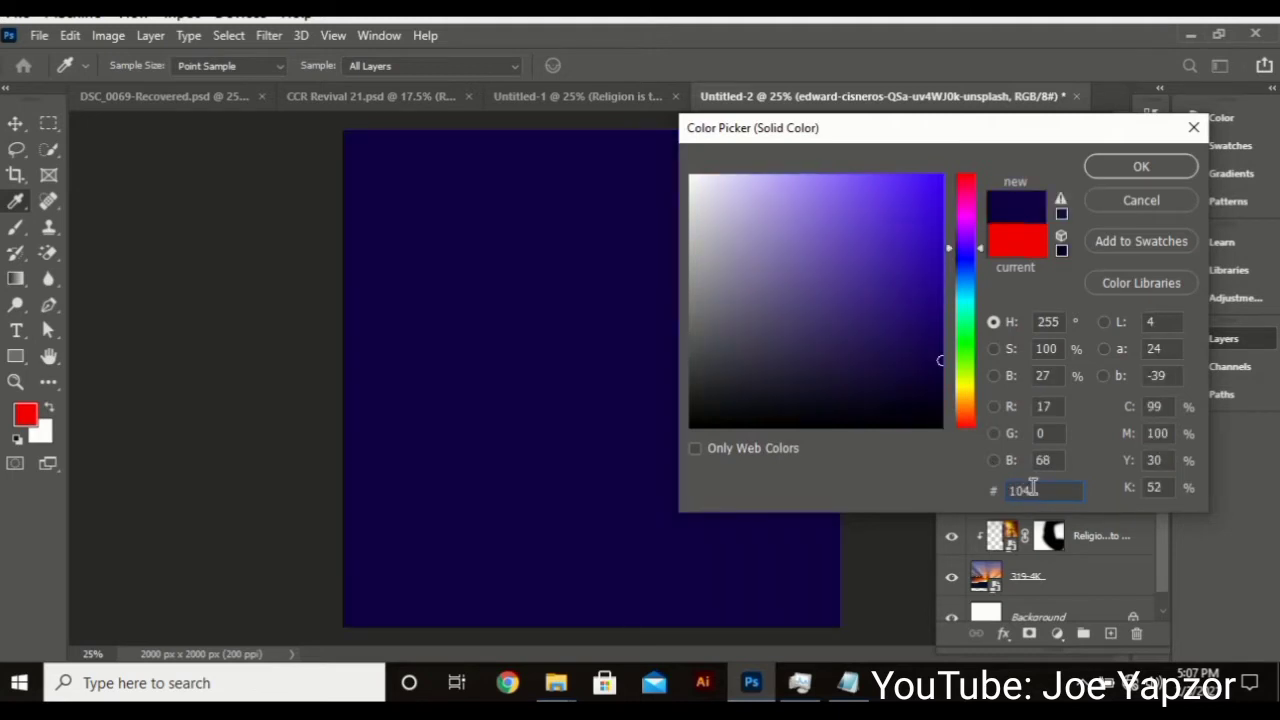
pyautogui.write('ce')
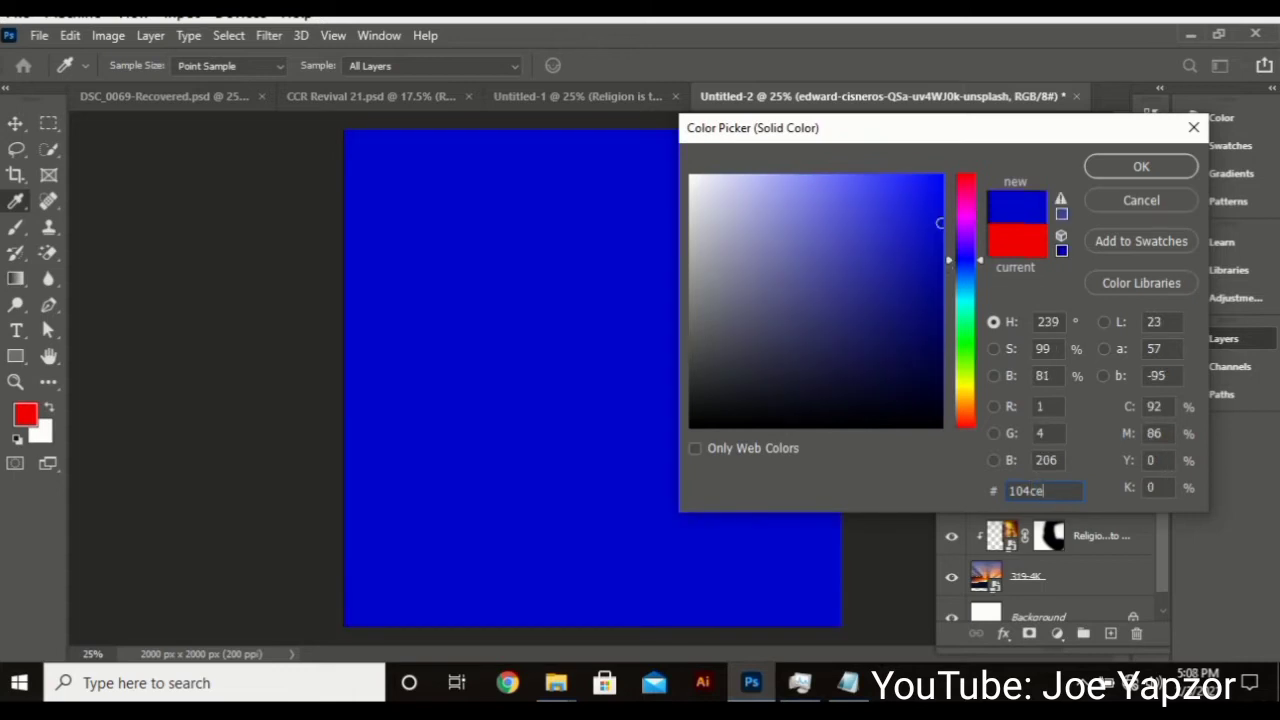
pyautogui.write('7')
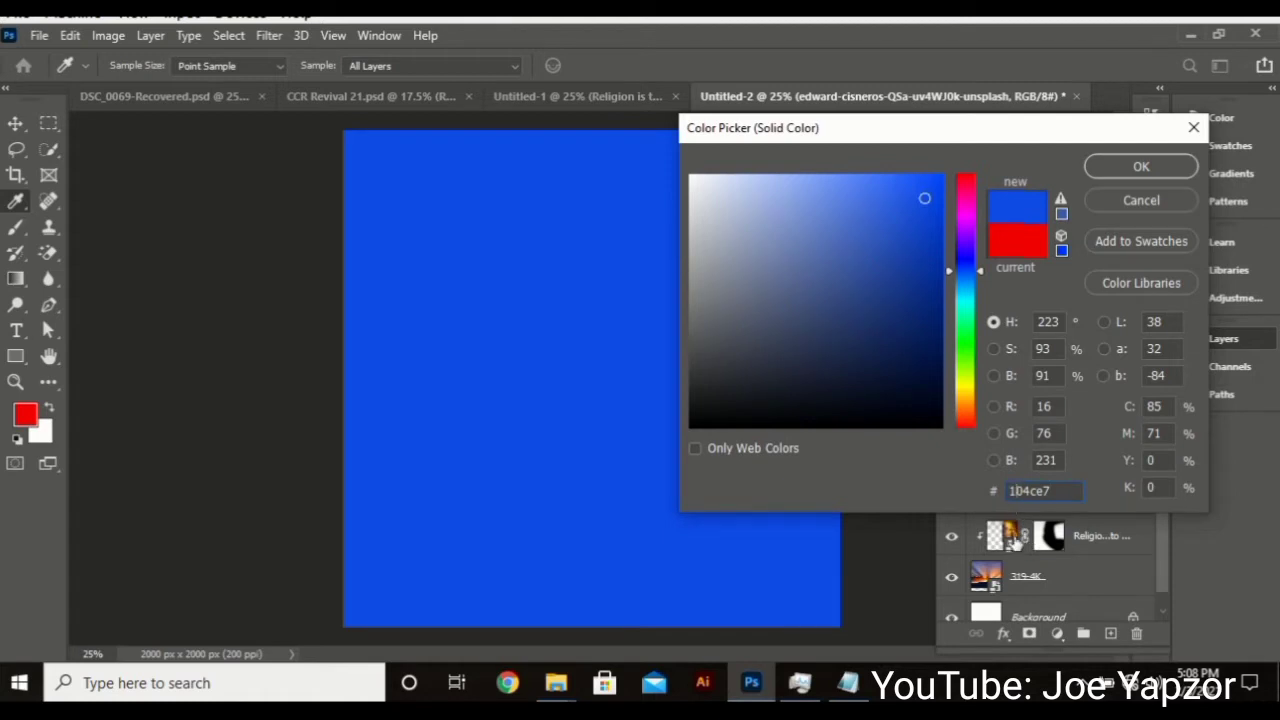
pyautogui.write('a')
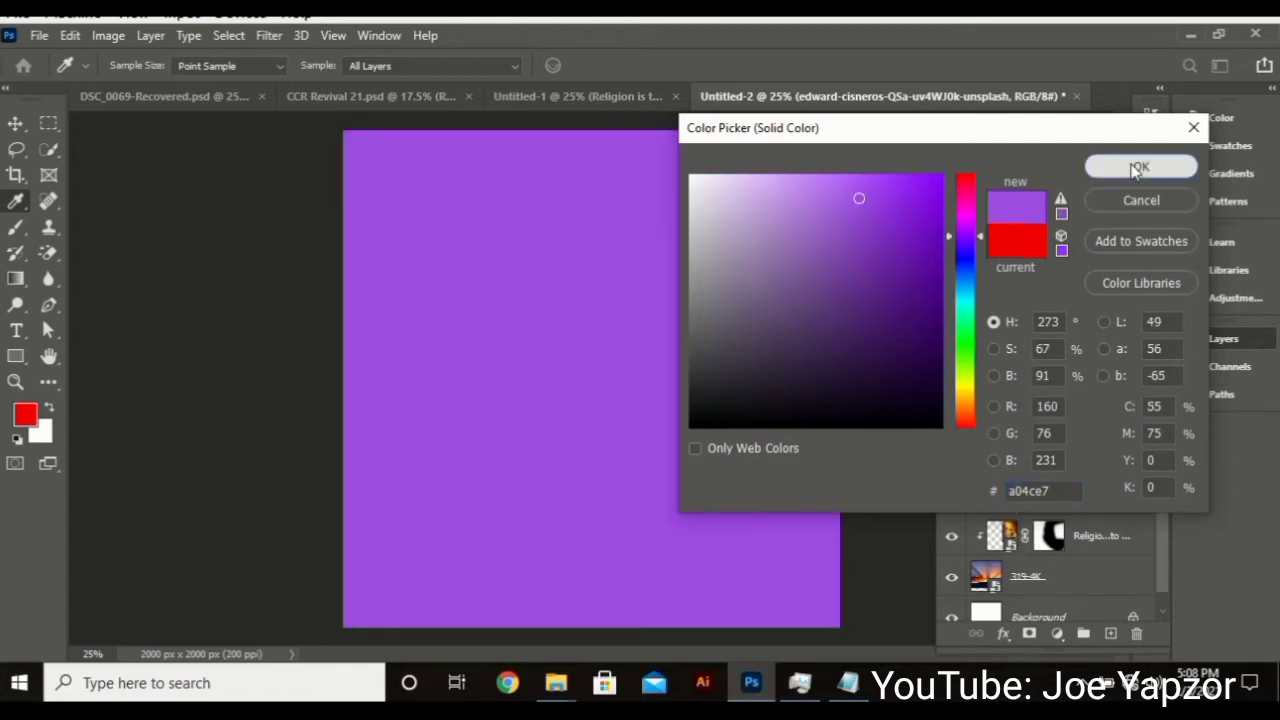
pyautogui.click(1140, 166)
pyautogui.click(1017, 391)
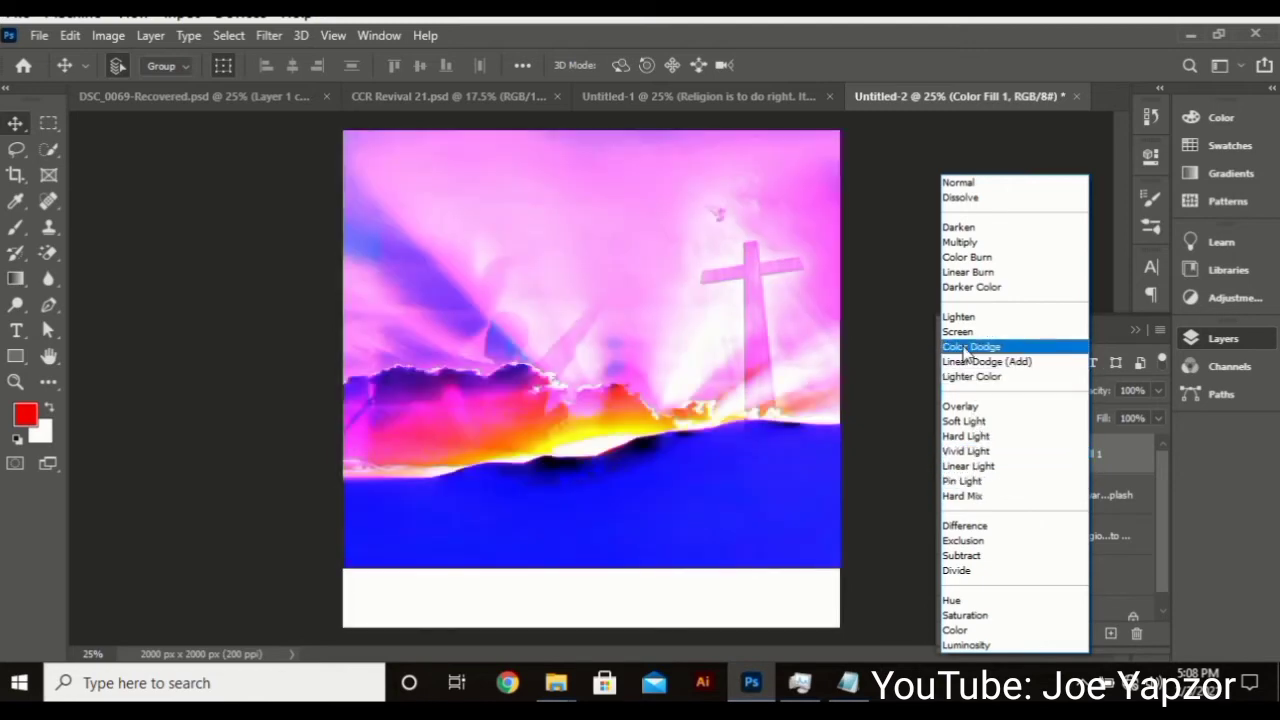
# - Set Color Fill 1 to Linear Burn, clip it to the layers below, and use 59% opacity
pyautogui.click(980, 272)
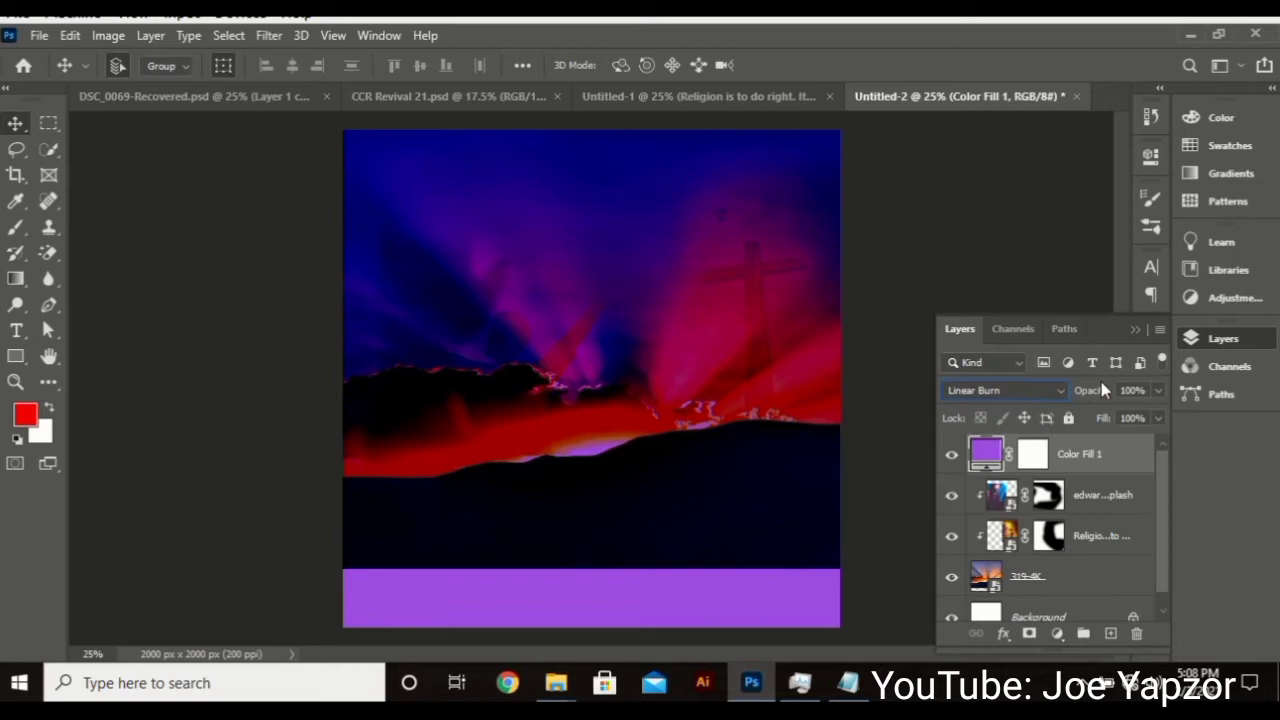
pyautogui.moveTo(1101, 389); pyautogui.dragTo(1070, 422)
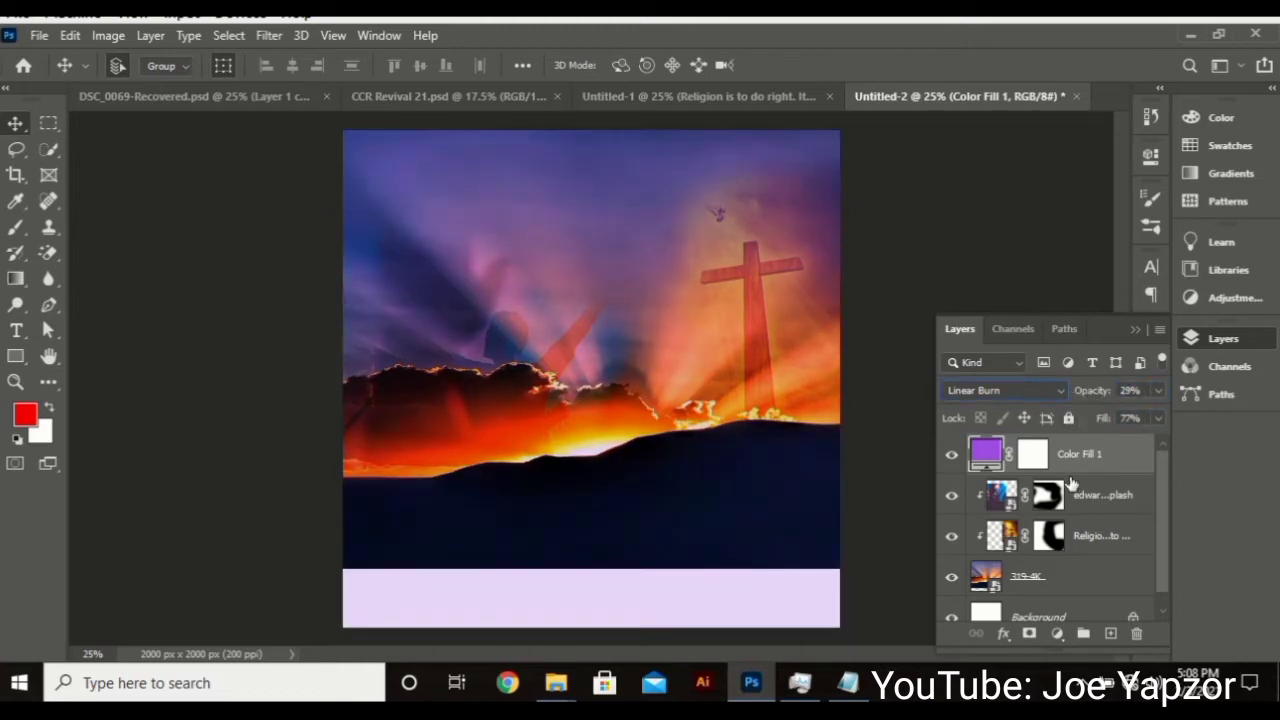
pyautogui.rightClick(1083, 459)
pyautogui.click(924, 408)
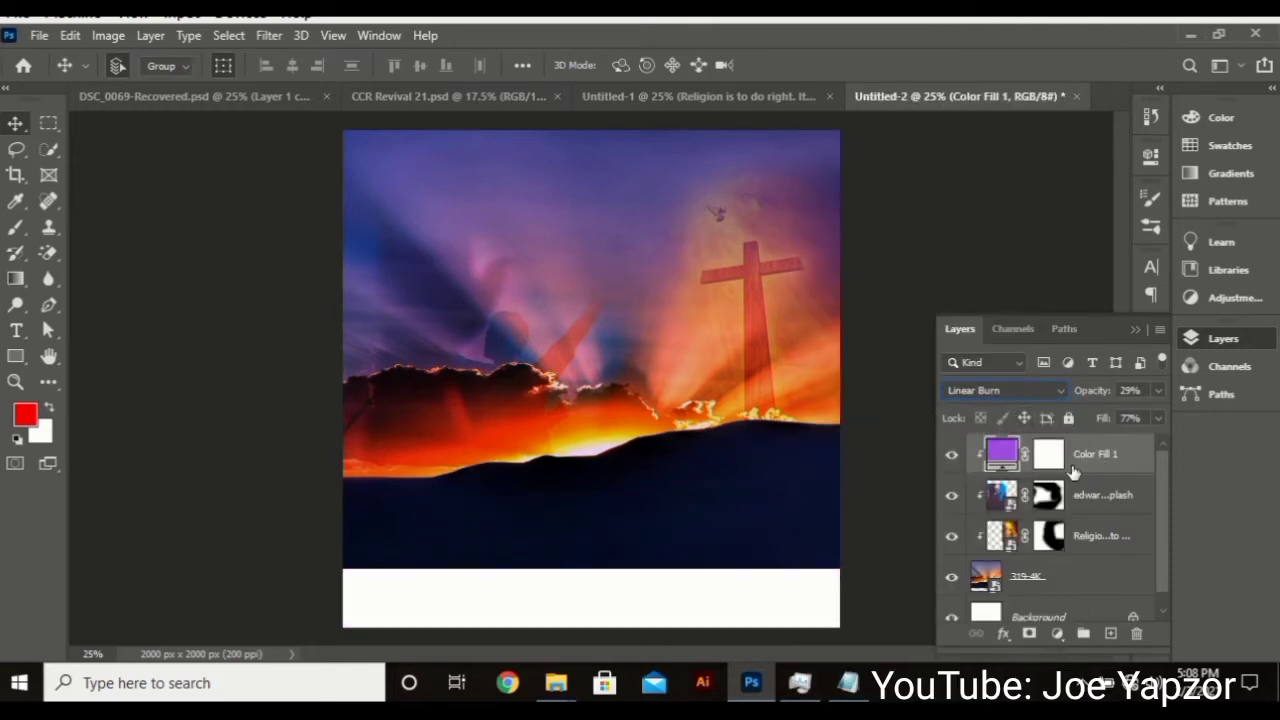
pyautogui.moveTo(1100, 390); pyautogui.dragTo(1132, 389)
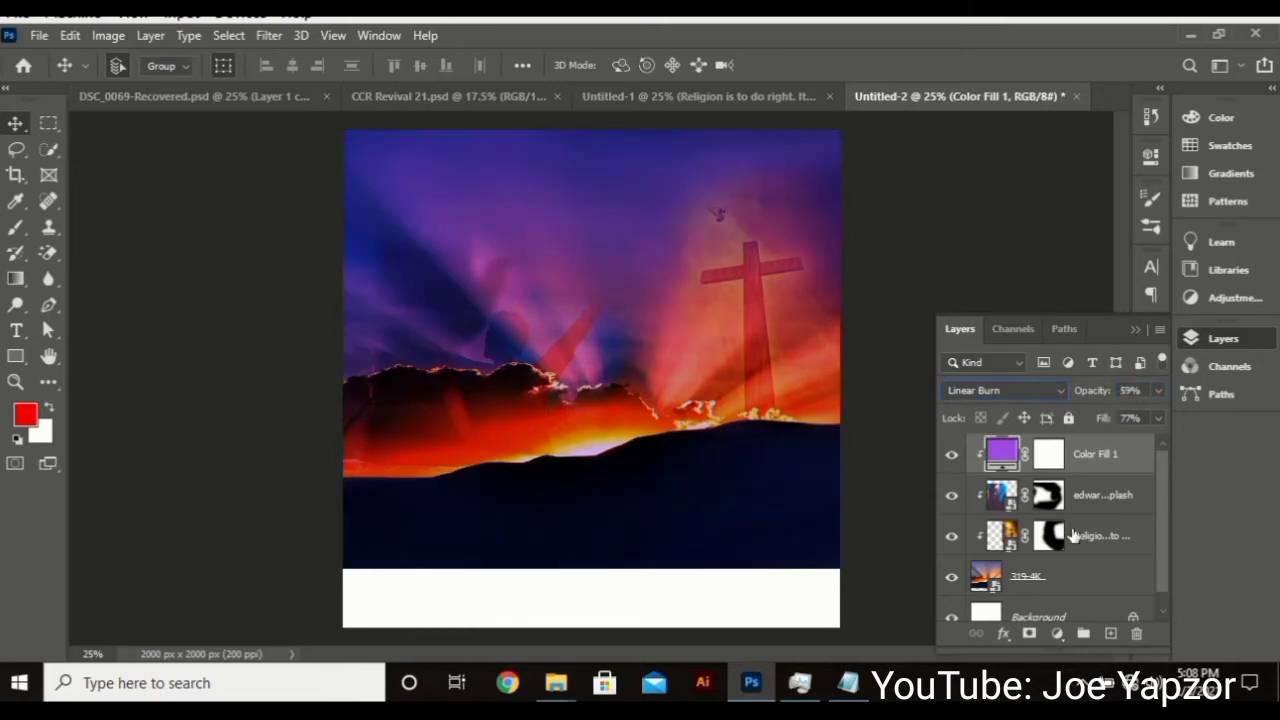
pyautogui.click(1040, 577)
# - Group the 319-4K sunset with its clipped layers, name the group 'Background', and lock it
pyautogui.hotkey('ctrl', 'g')
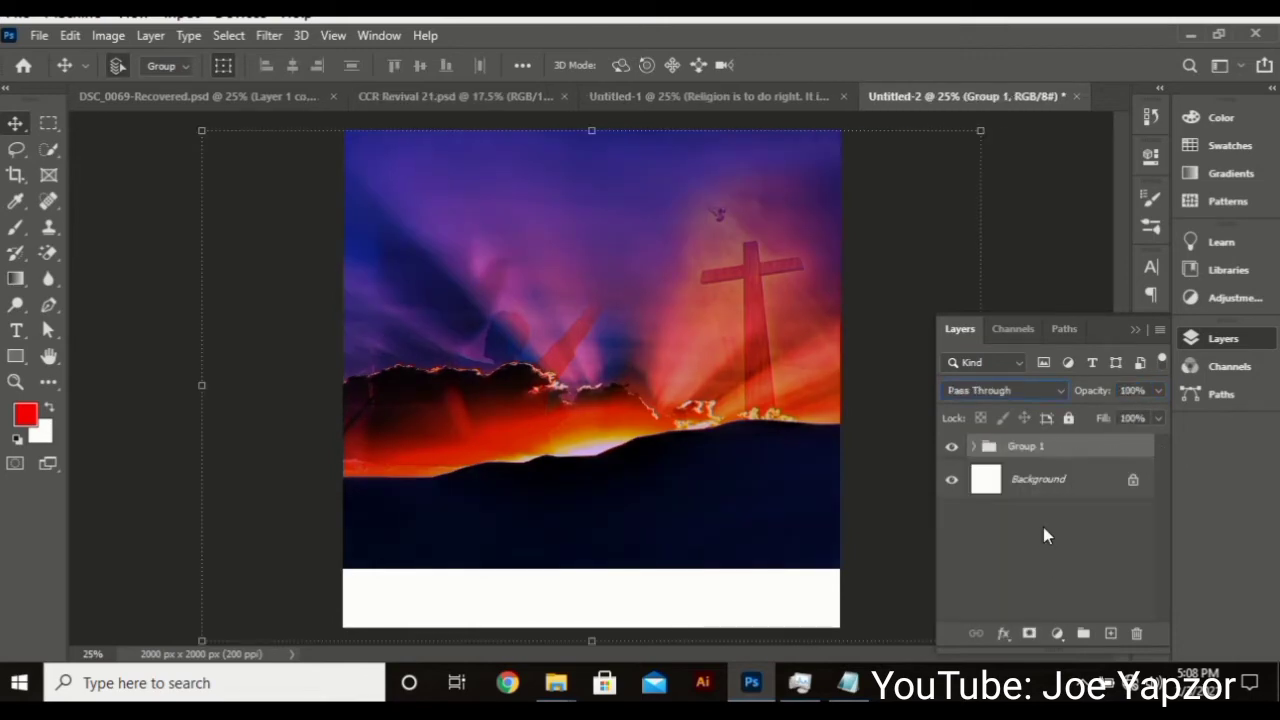
pyautogui.doubleClick(1030, 446)
pyautogui.write('Background')
pyautogui.press('Return')
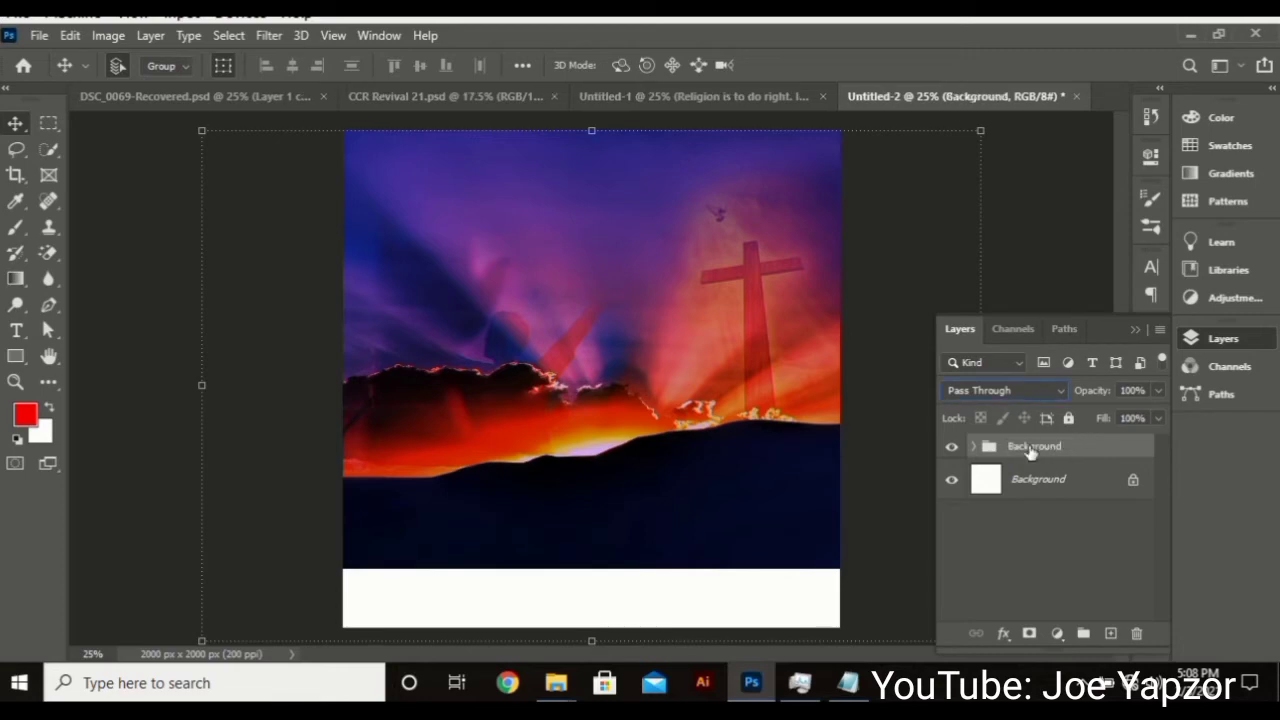
pyautogui.hotkey('ctrl', '/')
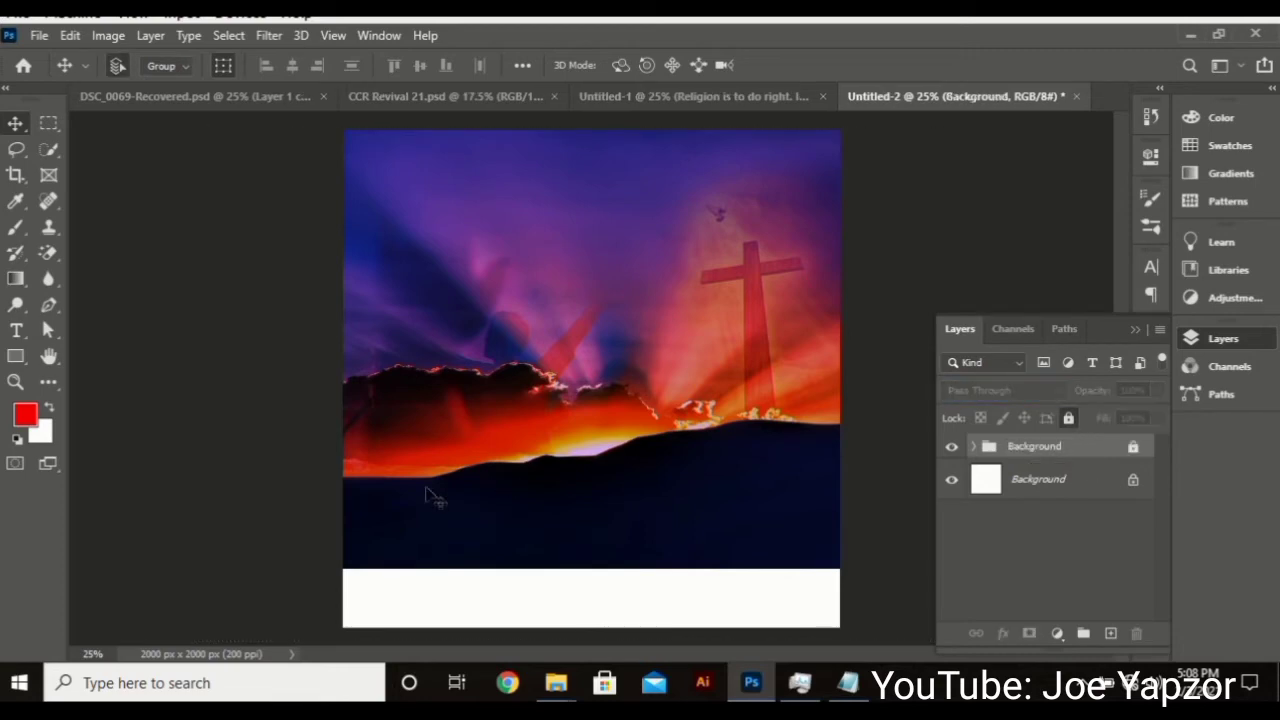
# - Cover the bottom white strip with a 2420 × 340 px rectangle filled with navy sampled from the landscape
pyautogui.click(20, 358)
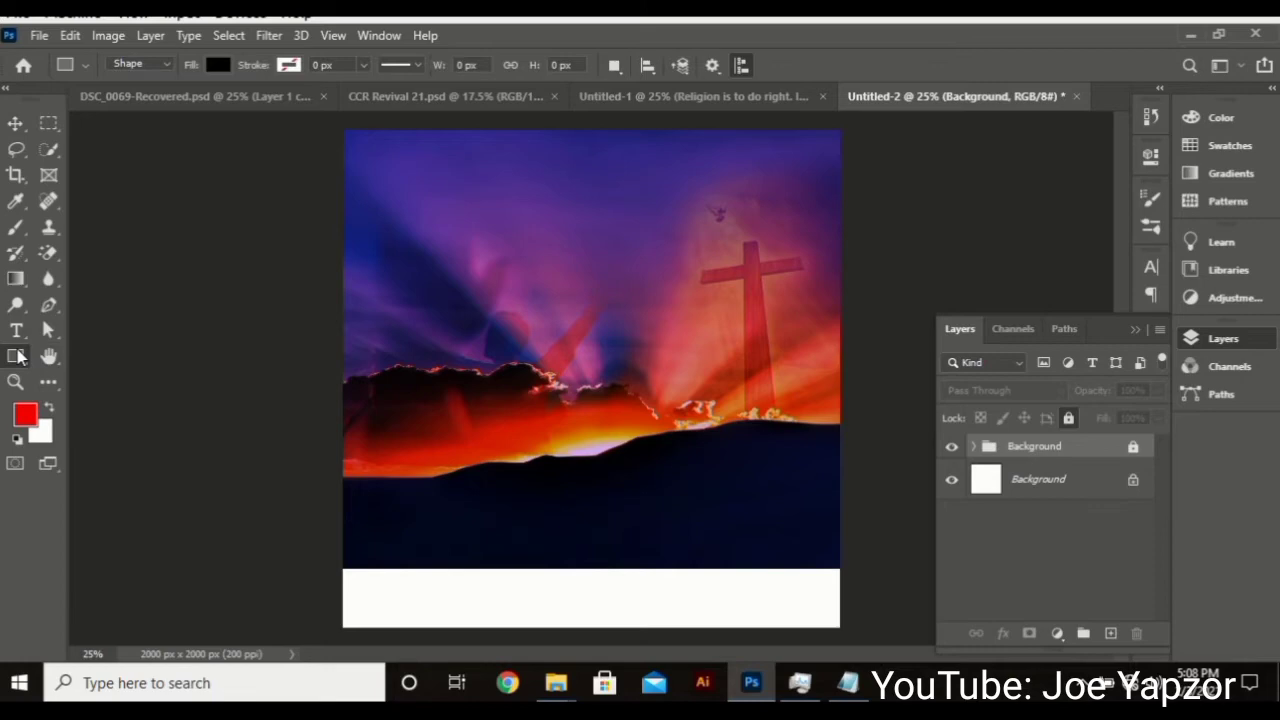
pyautogui.moveTo(299, 569); pyautogui.dragTo(900, 648)
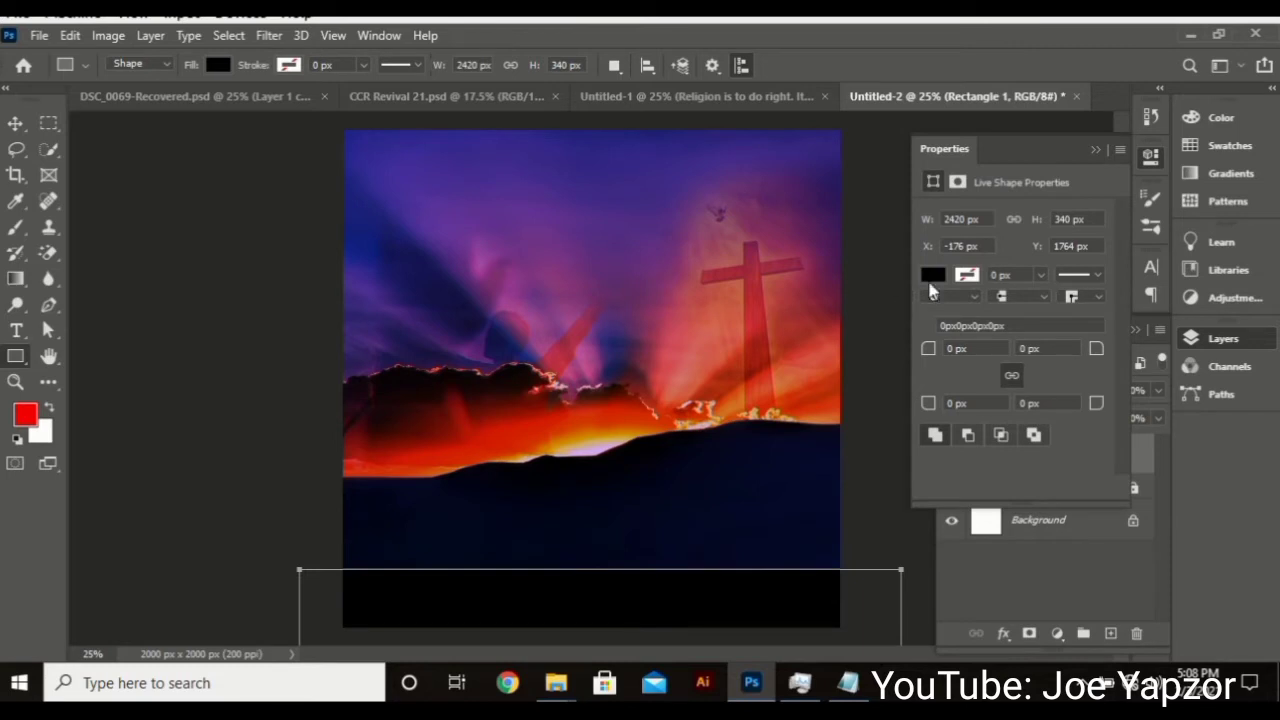
pyautogui.click(934, 274)
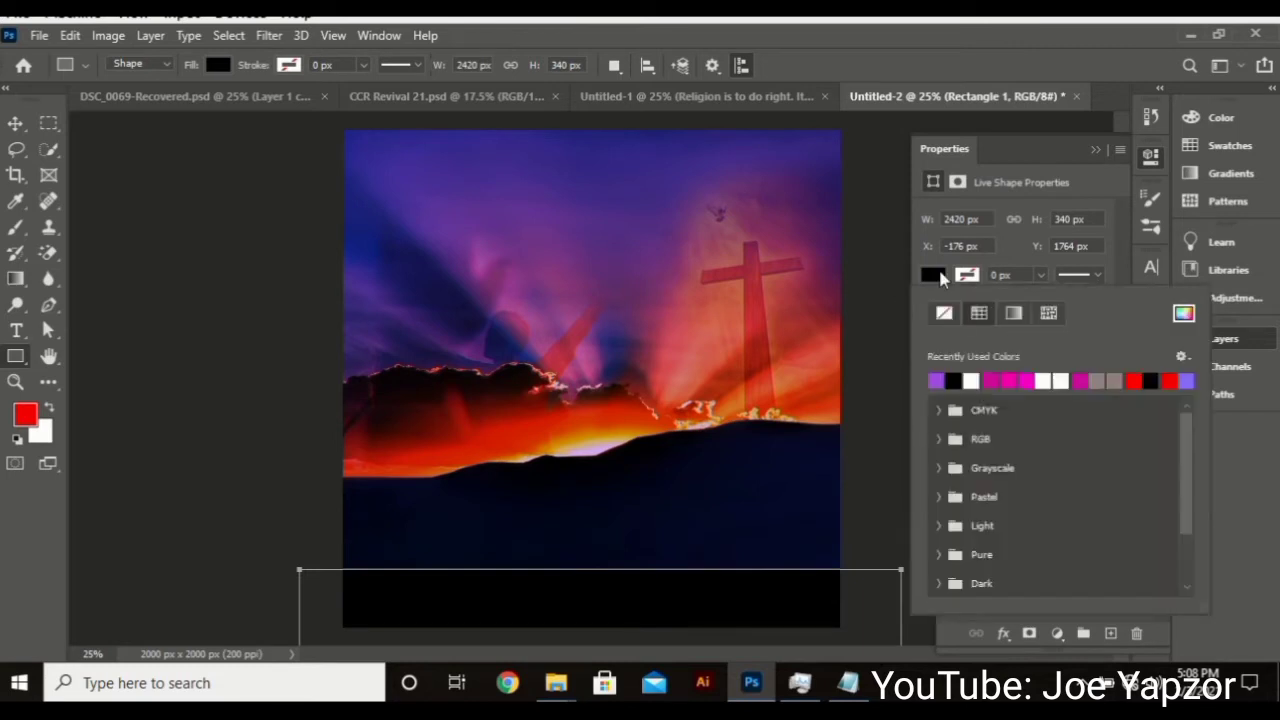
pyautogui.click(1183, 315)
pyautogui.moveTo(606, 540); pyautogui.dragTo(490, 520)
pyautogui.click(1141, 166)
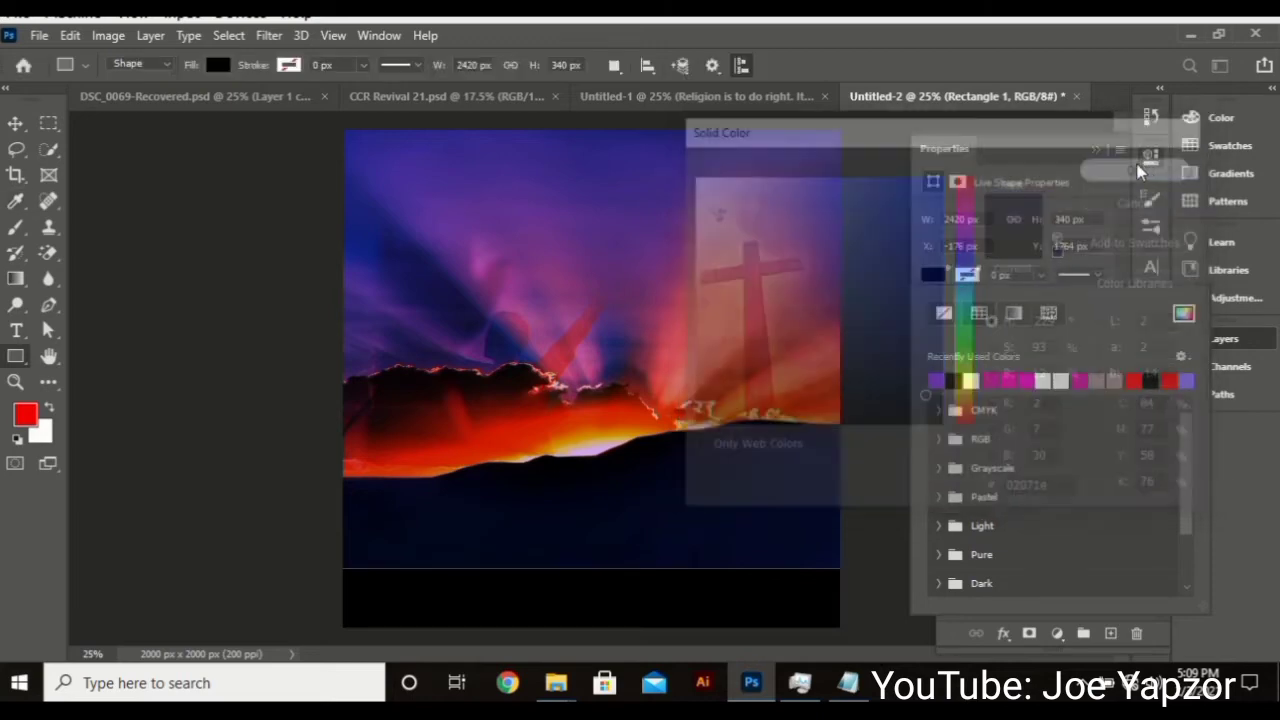
pyautogui.click(15, 122)
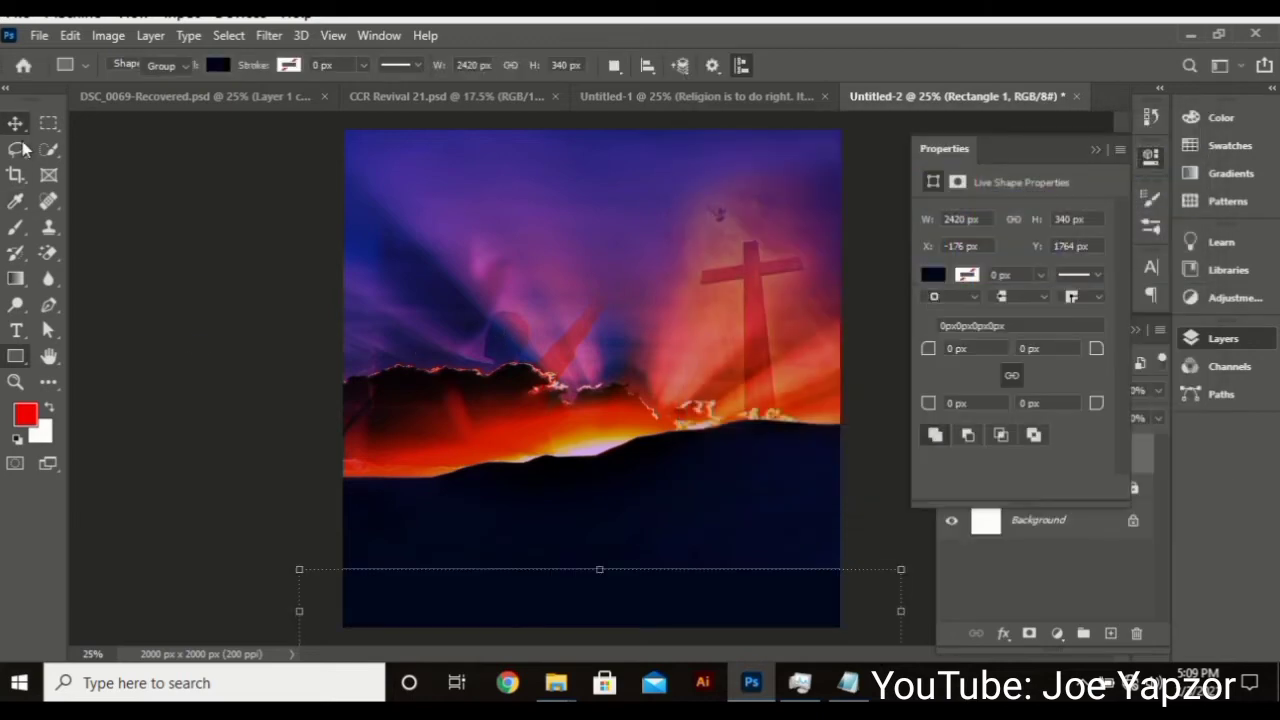
pyautogui.click(191, 348)
pyautogui.moveTo(660, 607); pyautogui.dragTo(660, 597)
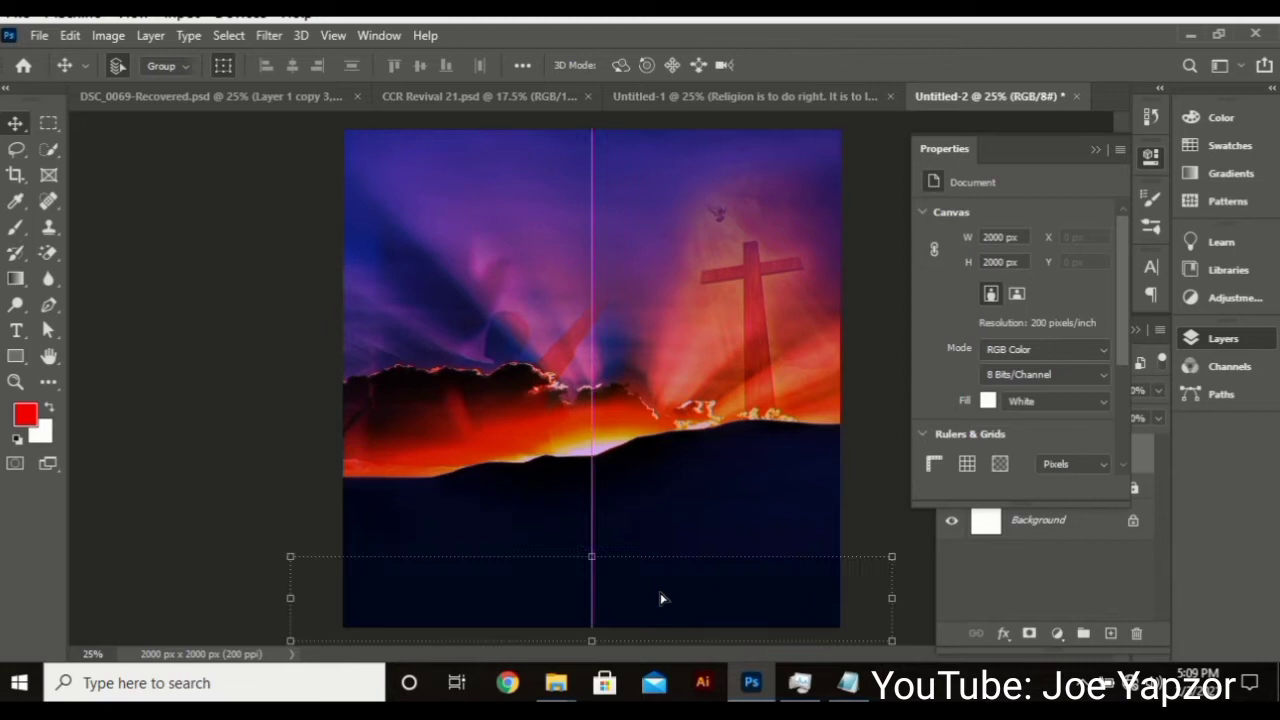
pyautogui.click(481, 566)
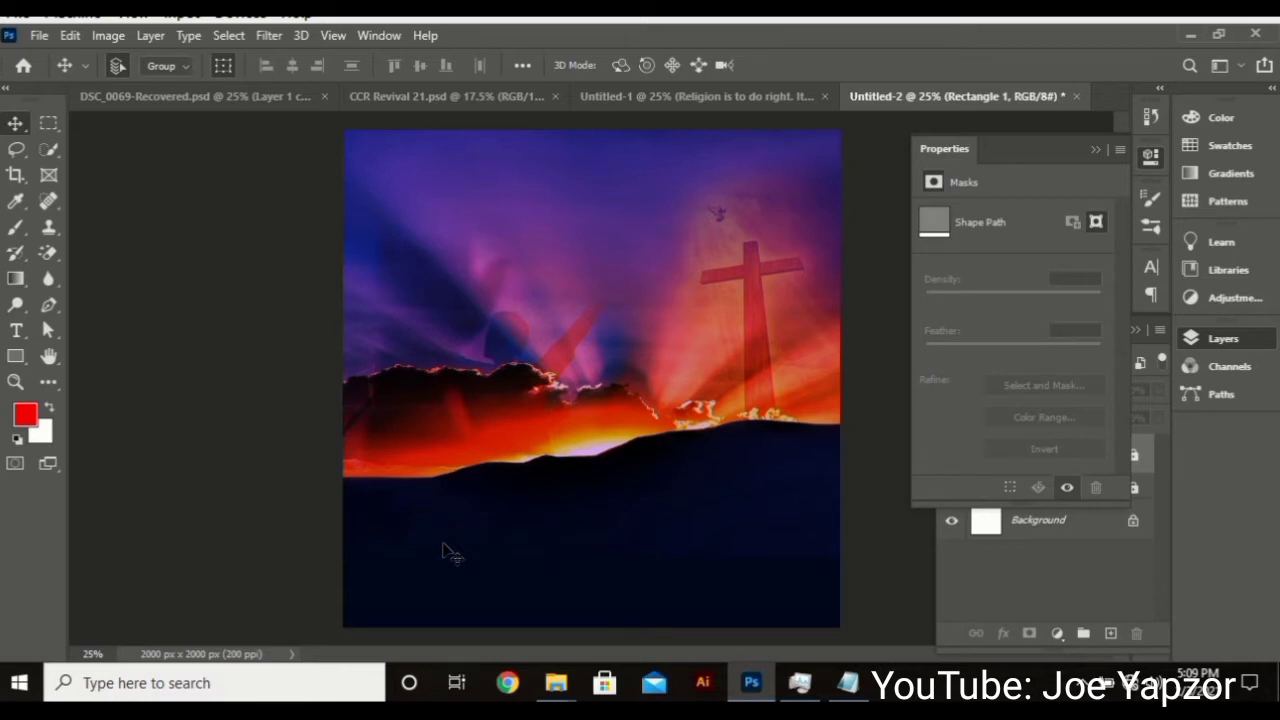
# - Copy the first four heading lines from the text notes
pyautogui.press('t')
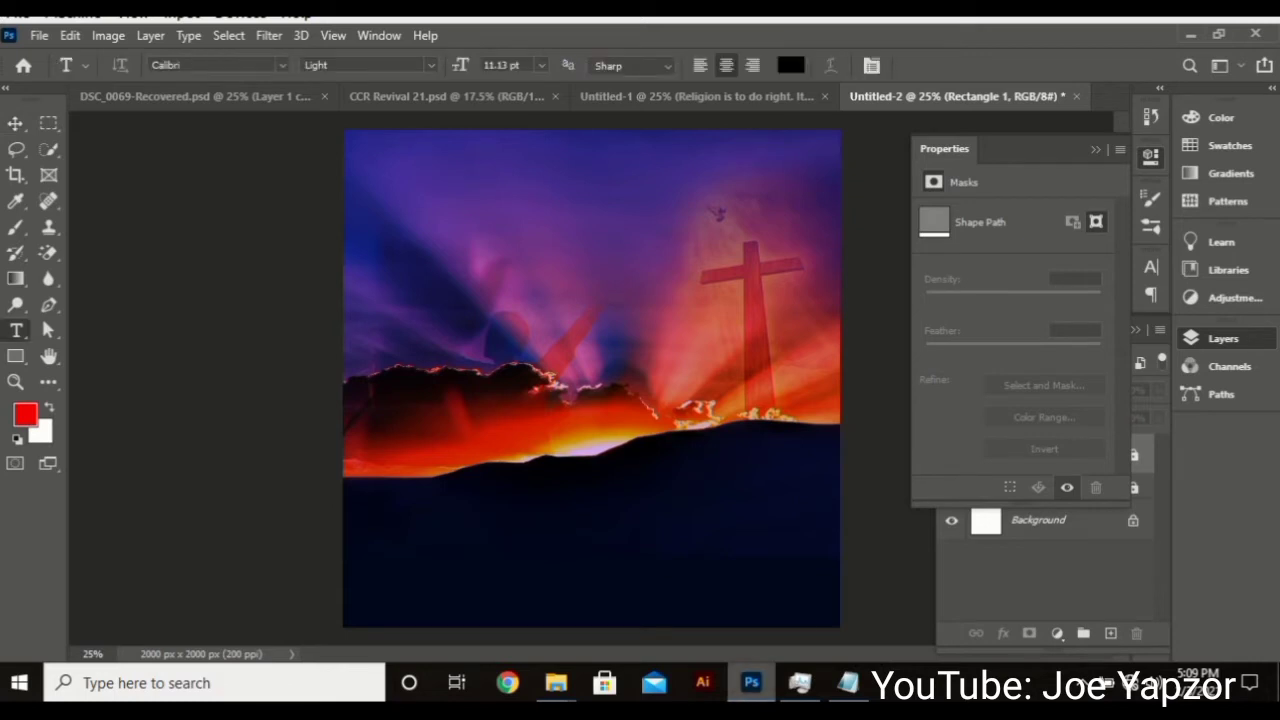
pyautogui.click(848, 683)
pyautogui.moveTo(72, 129); pyautogui.dragTo(1, 111)
pyautogui.click(64, 129)
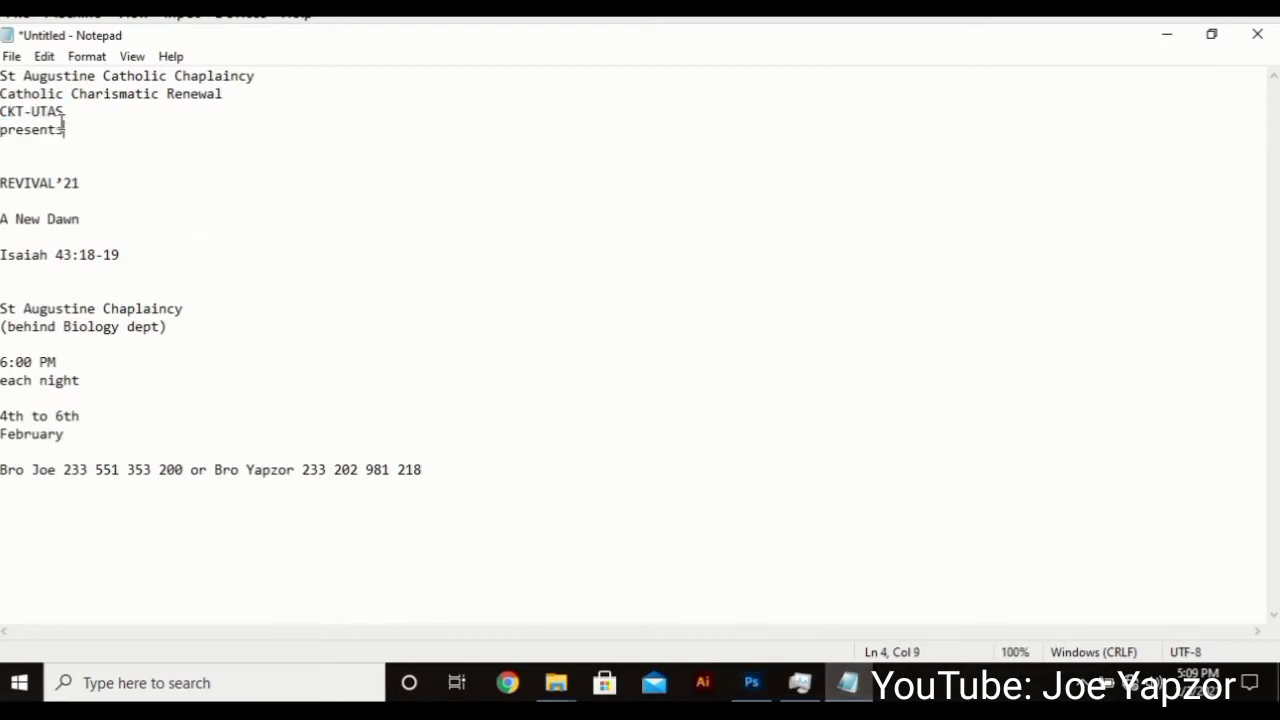
pyautogui.hotkey('ctrl', 'a')
pyautogui.click(87, 116)
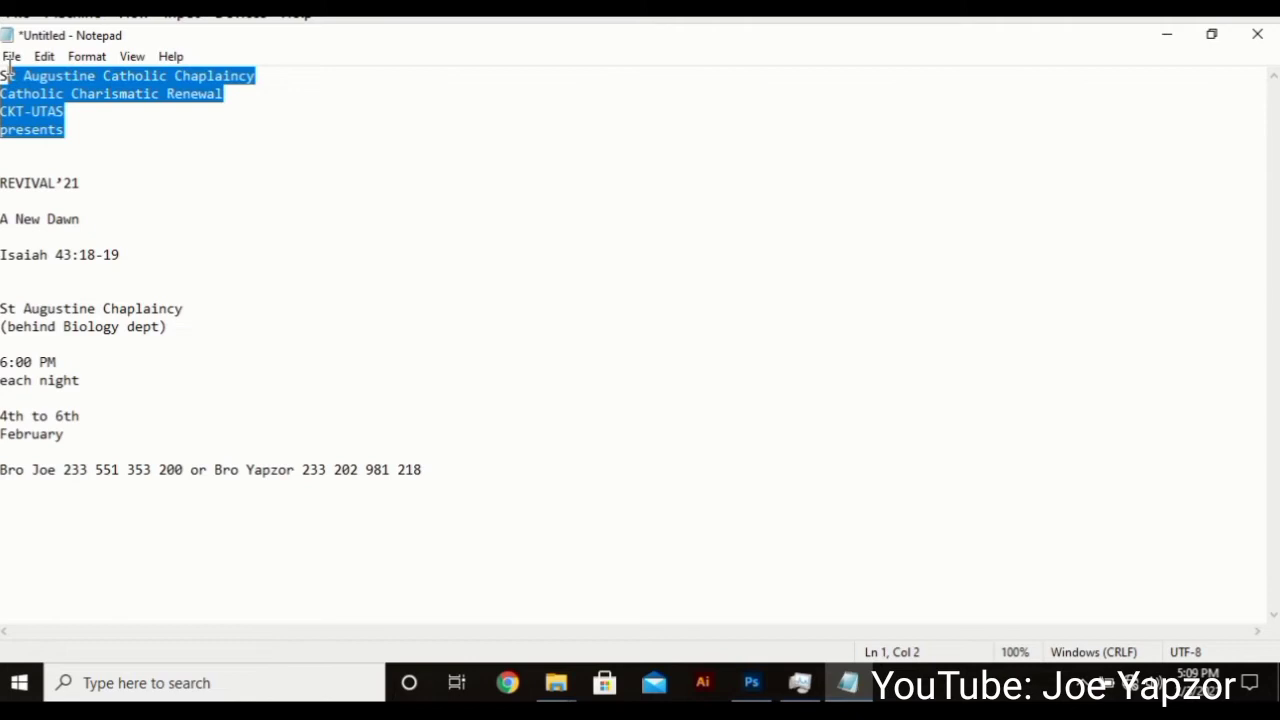
pyautogui.moveTo(8, 66); pyautogui.dragTo(2, 74)
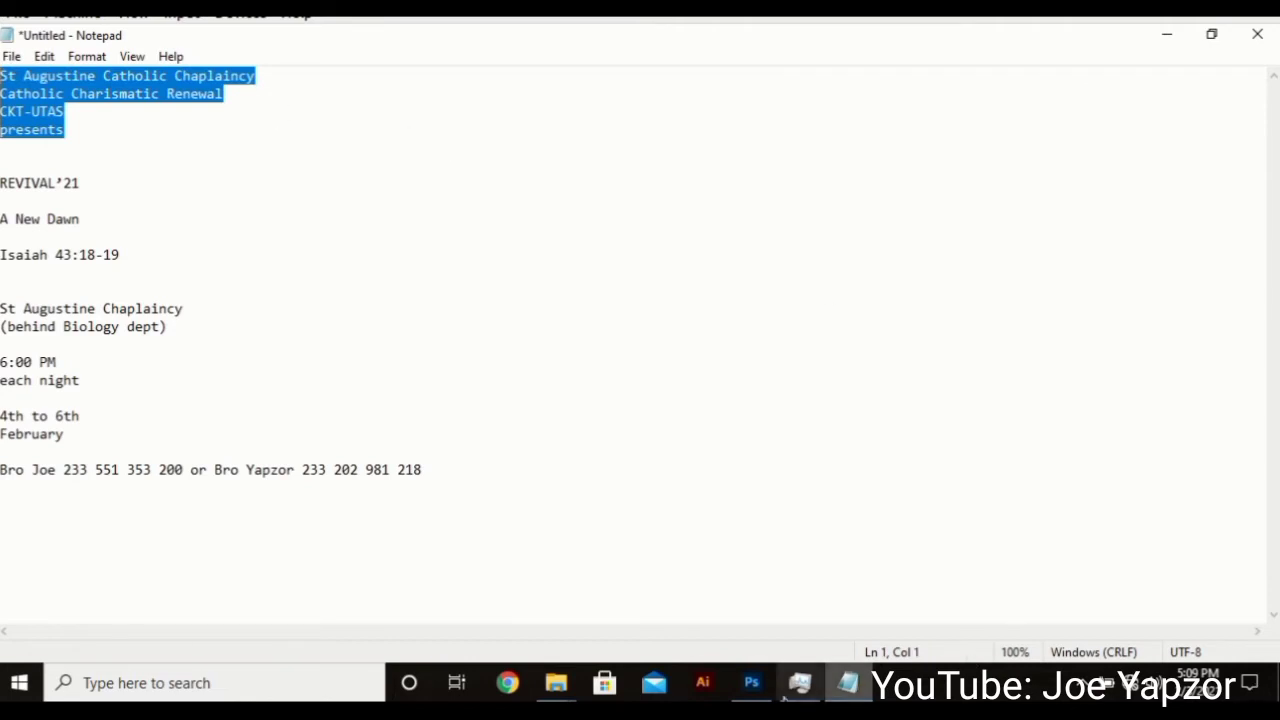
# - Paste the heading lines as a new text layer near the flyer's top and move it toward centre
pyautogui.click(751, 683)
pyautogui.moveTo(497, 158); pyautogui.dragTo(585, 168)
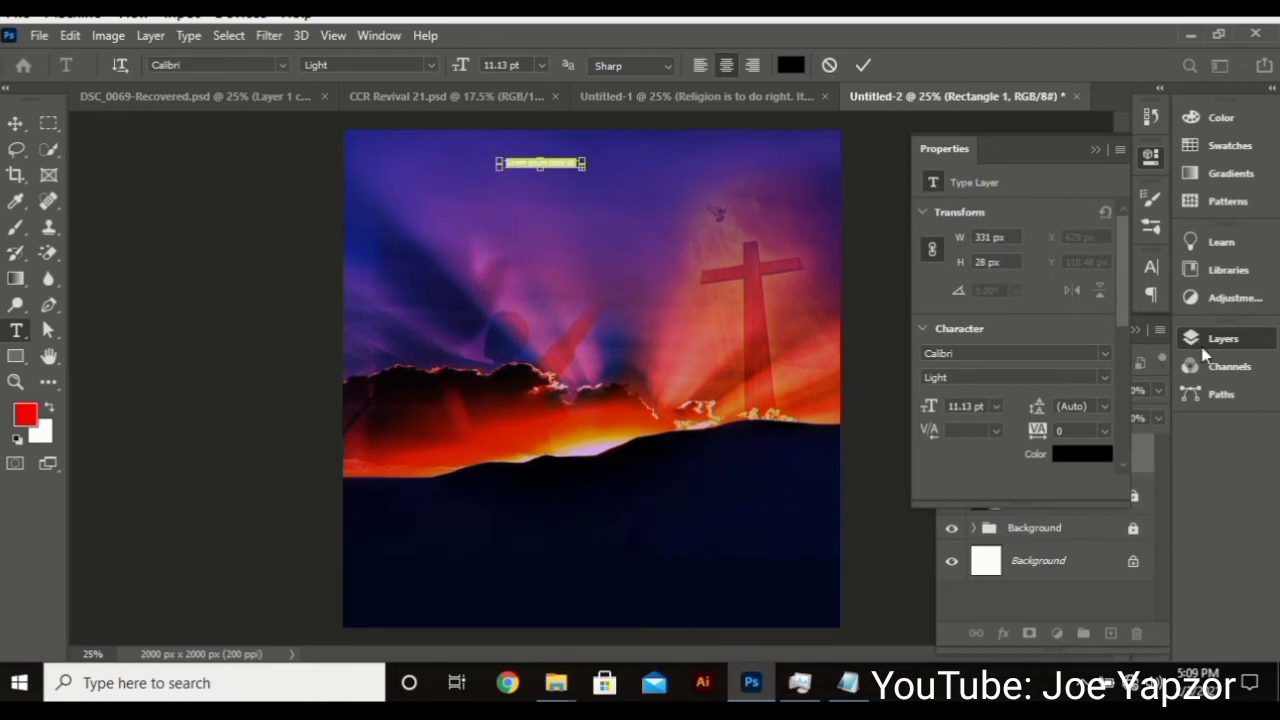
pyautogui.click(1203, 345)
pyautogui.click(1222, 339)
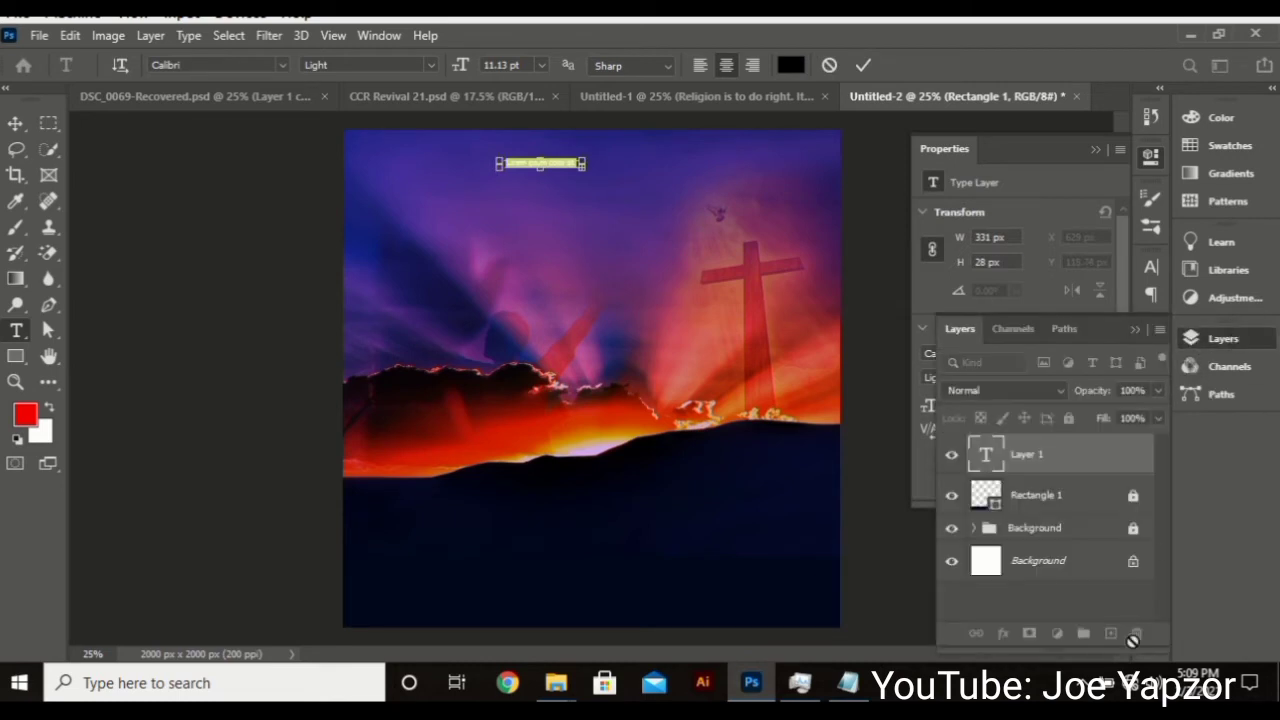
pyautogui.press('Escape')
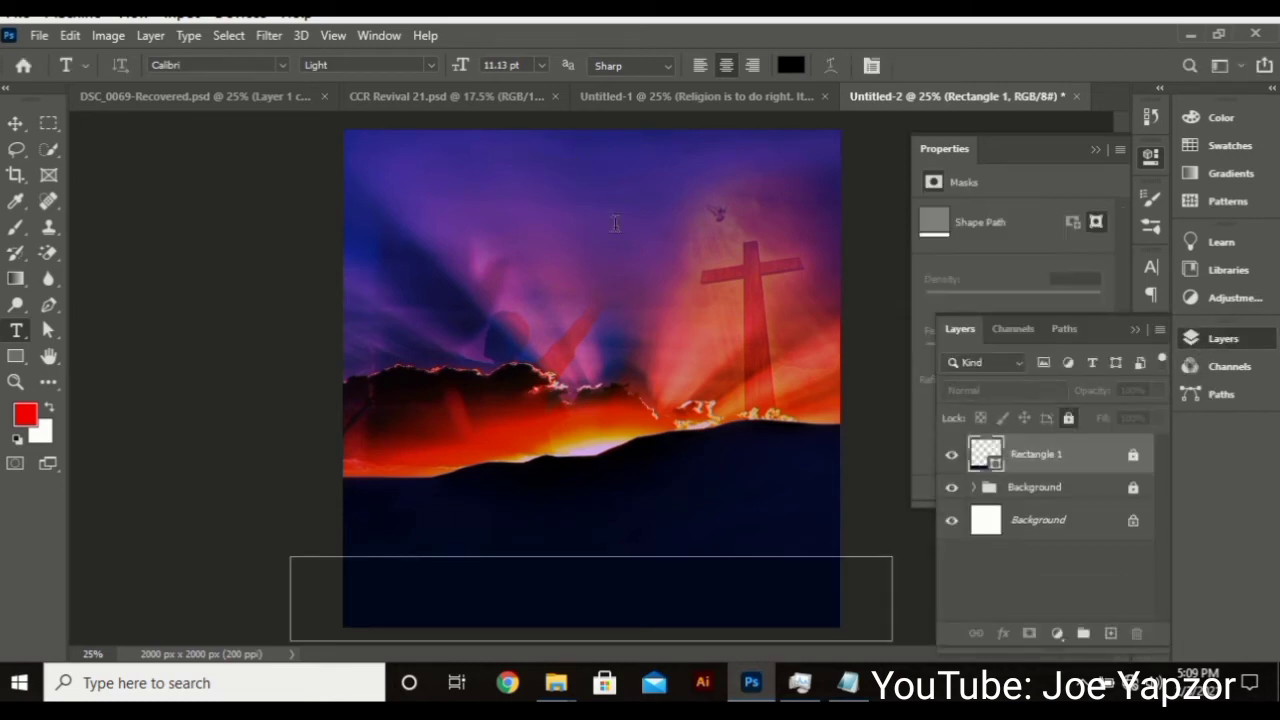
pyautogui.click(436, 152)
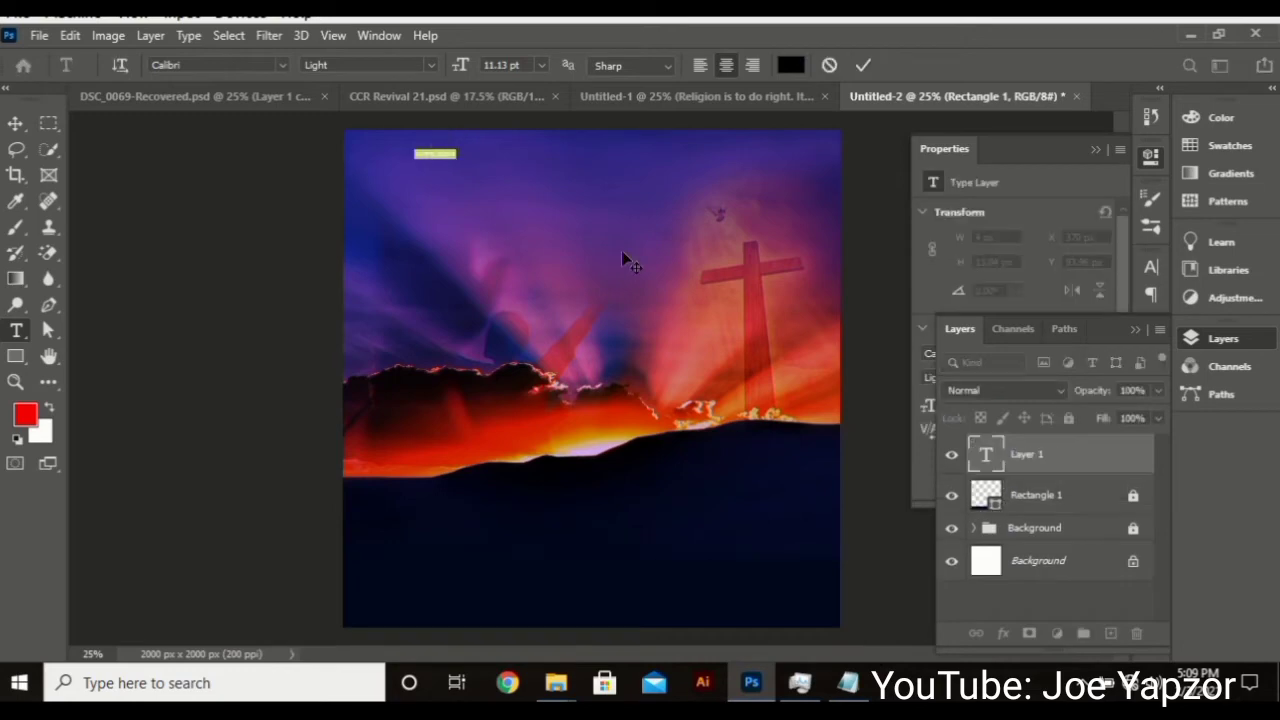
pyautogui.hotkey('ctrl', 'v')
pyautogui.hotkey('ctrl', 'a')
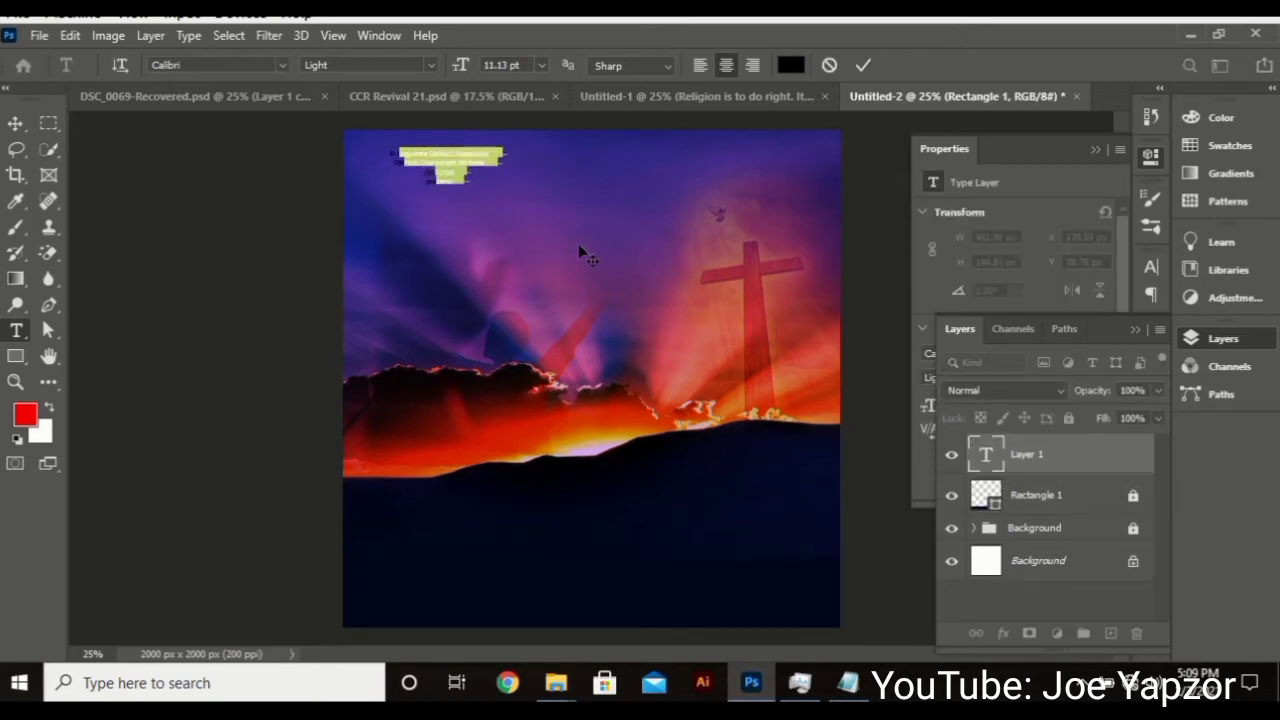
pyautogui.moveTo(588, 256); pyautogui.dragTo(740, 245)
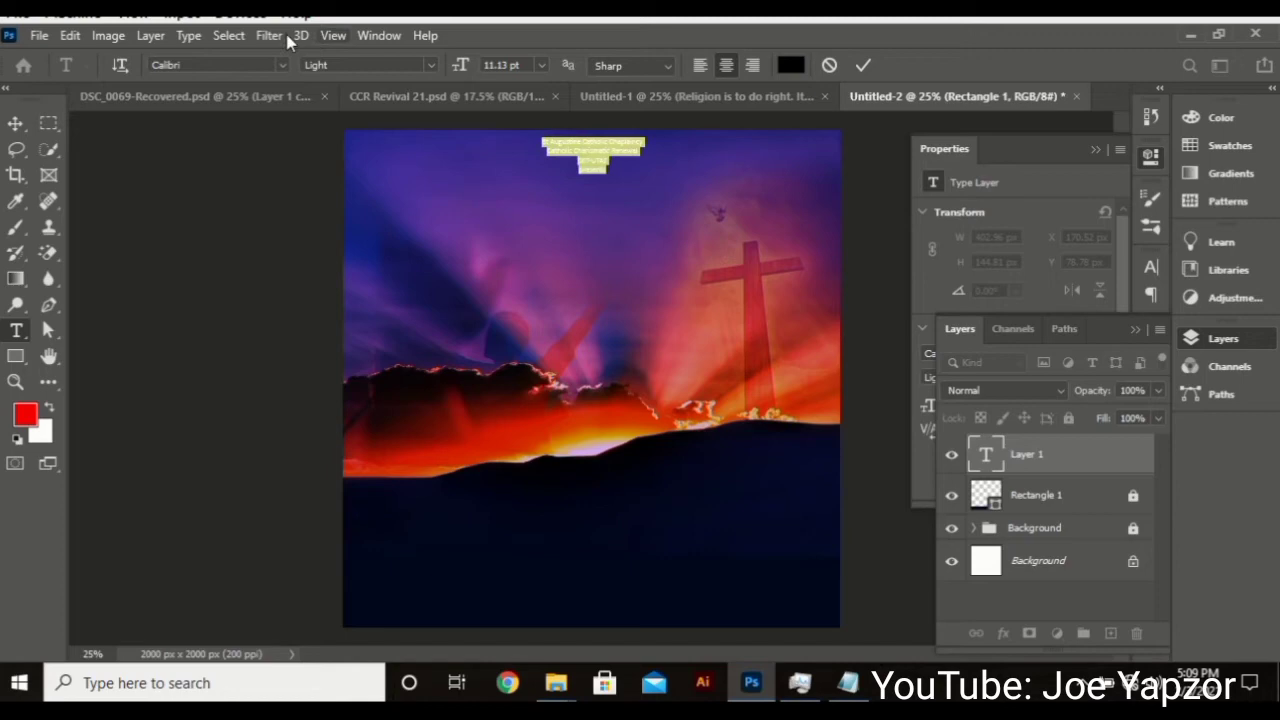
# - Commit the pasted heading and apply a New Guide Layout with 2 columns and 2 rows
pyautogui.click(333, 38)
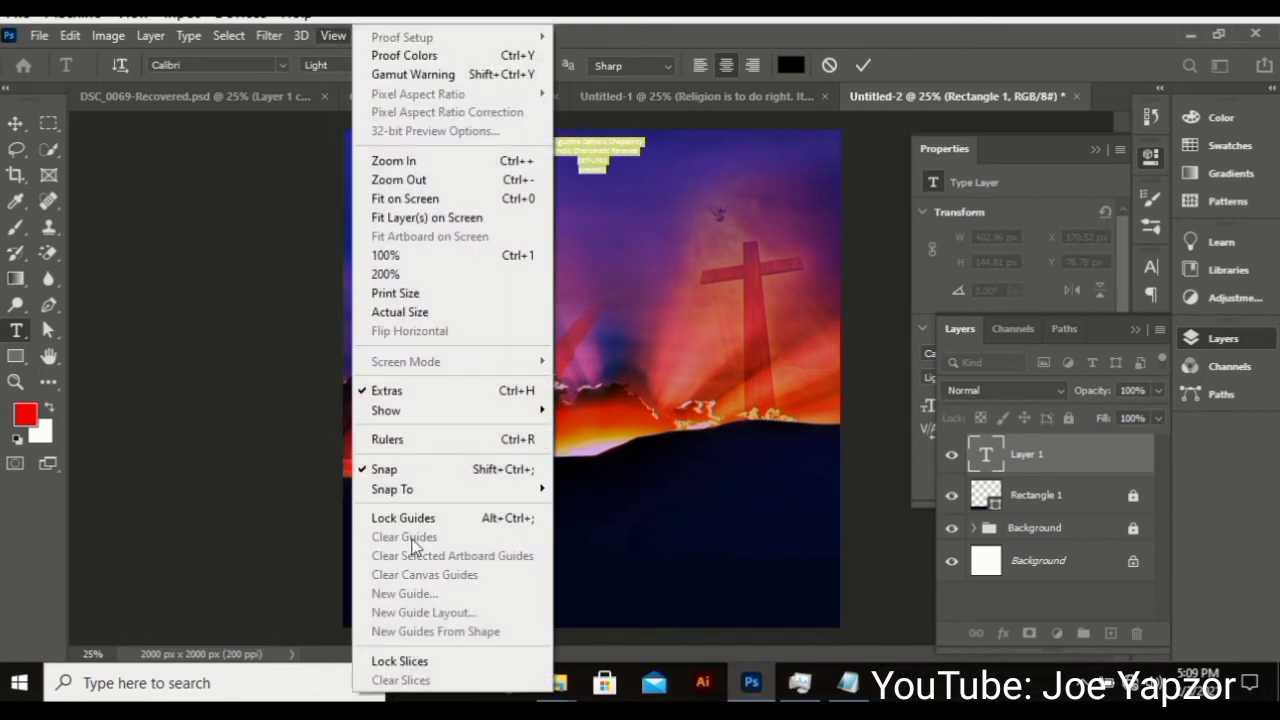
pyautogui.click(868, 70)
pyautogui.click(866, 68)
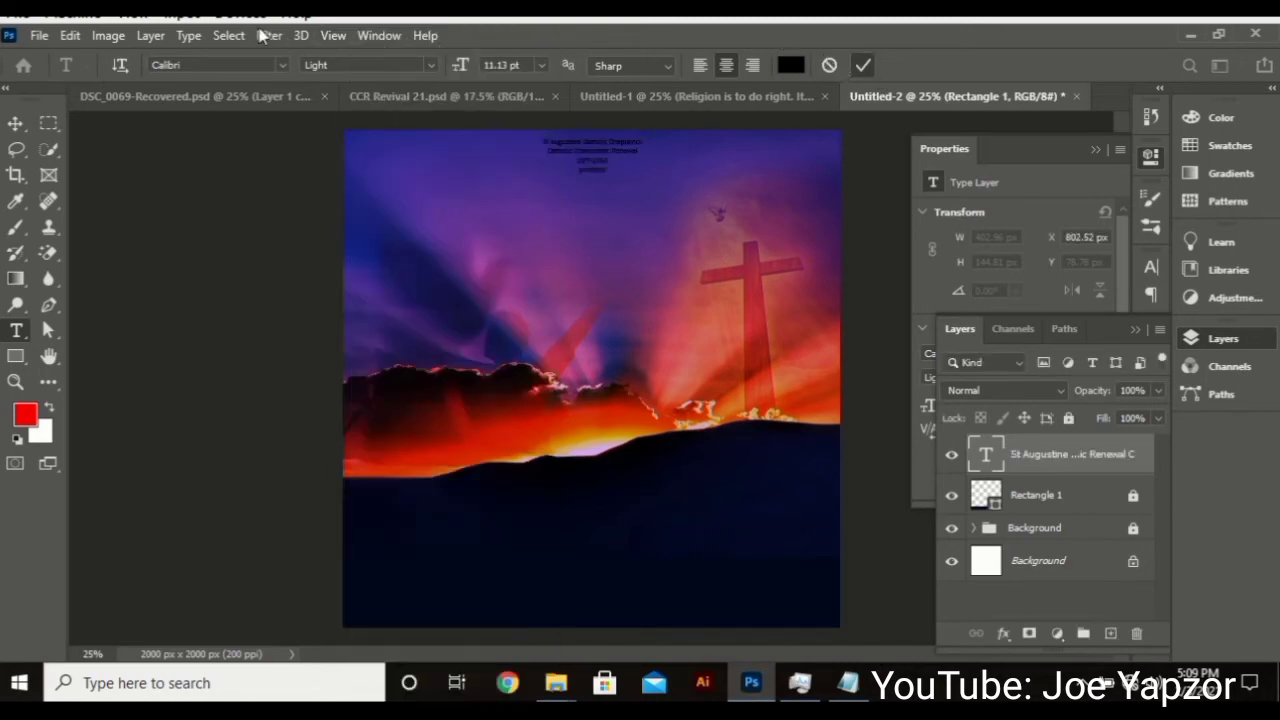
pyautogui.click(333, 35)
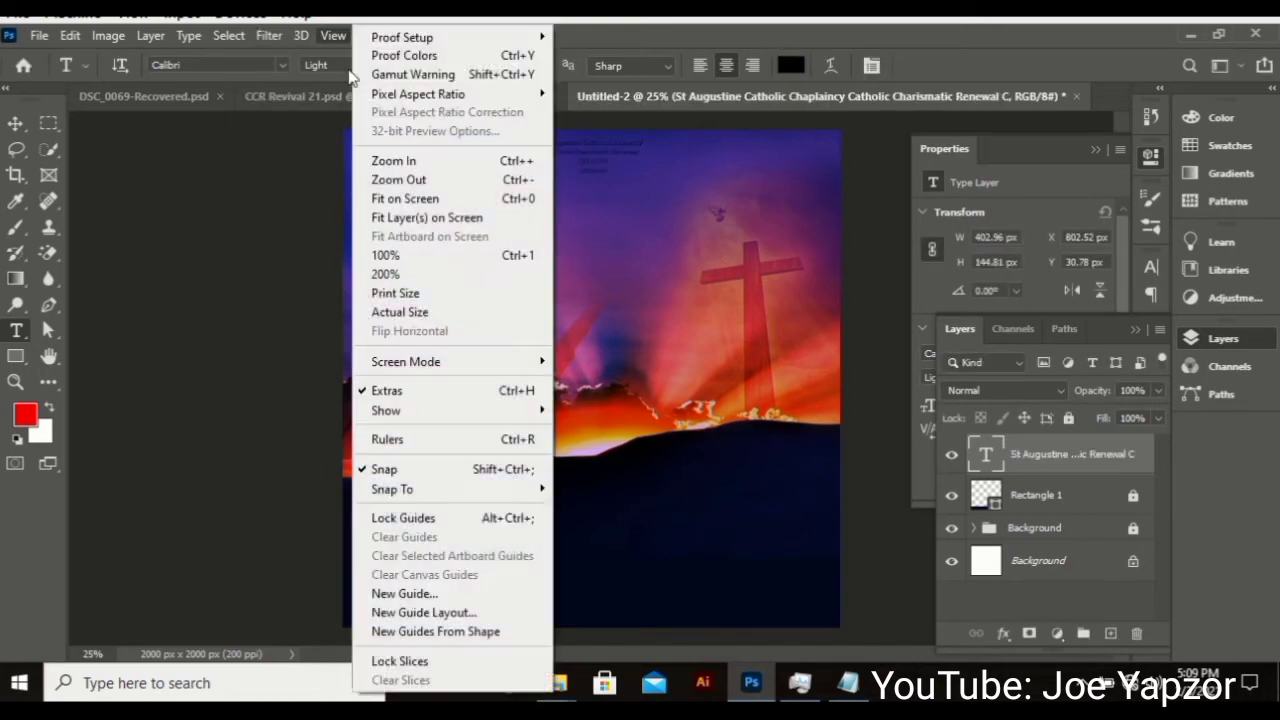
pyautogui.click(415, 614)
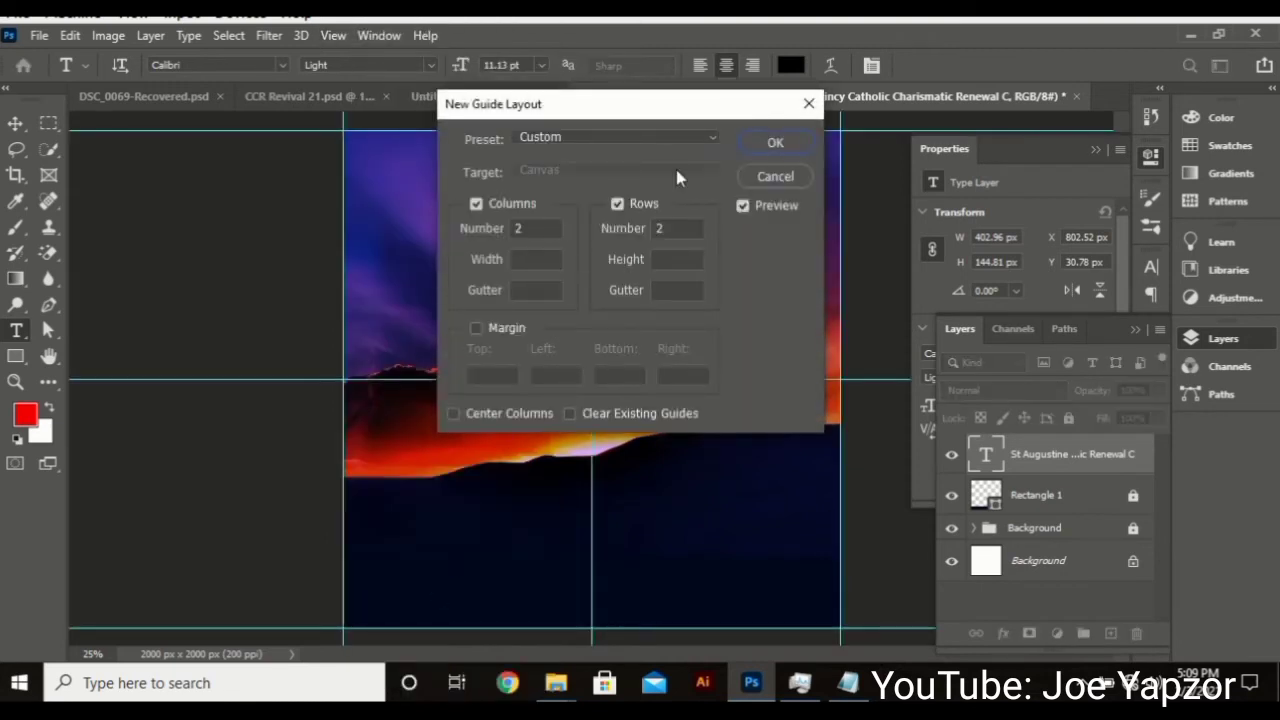
pyautogui.click(523, 229)
pyautogui.click(772, 141)
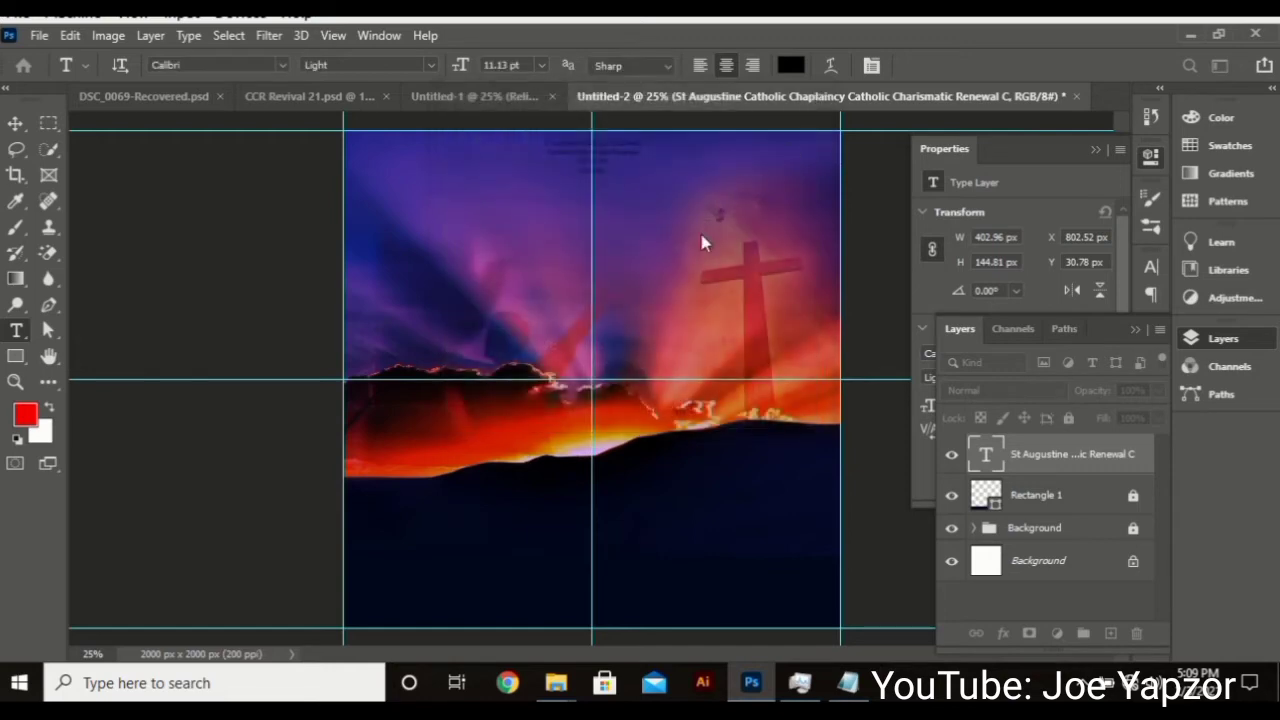
# - Set the heading text to 19 pt and position it at the top centre of the flyer
pyautogui.click(559, 147)
pyautogui.hotkey('ctrl', 'a')
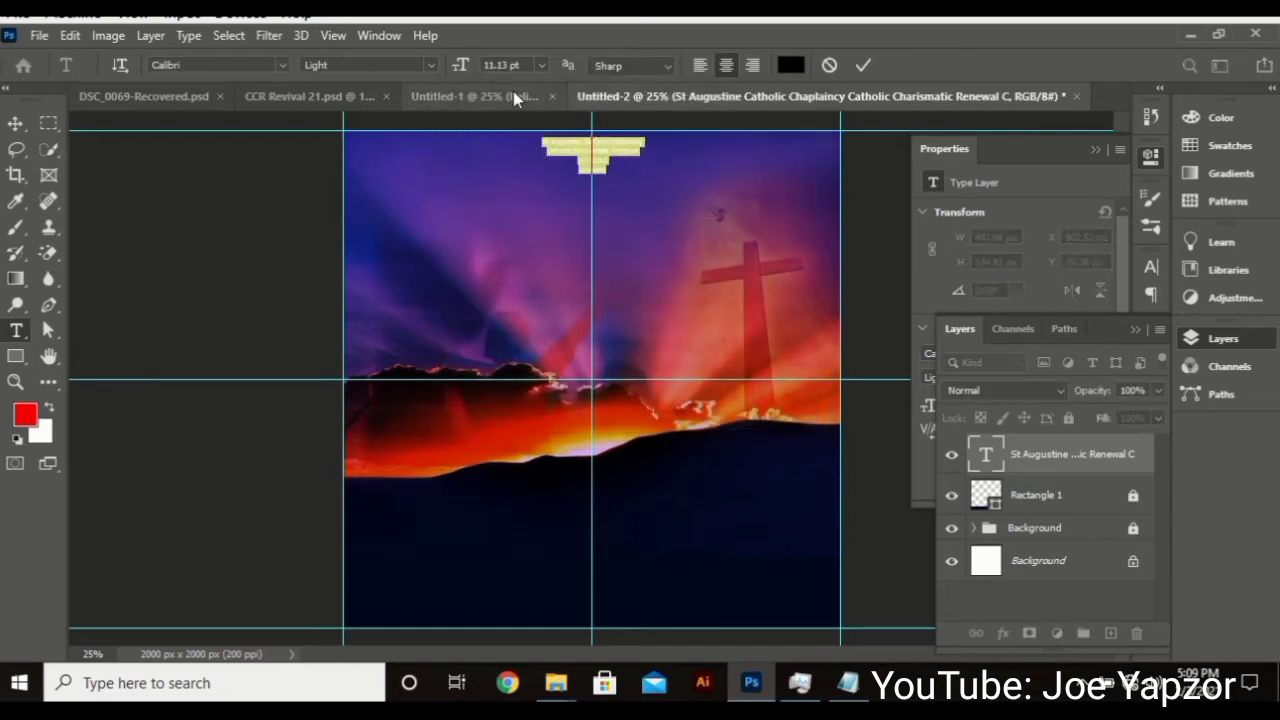
pyautogui.scroll(9, 505, 64)
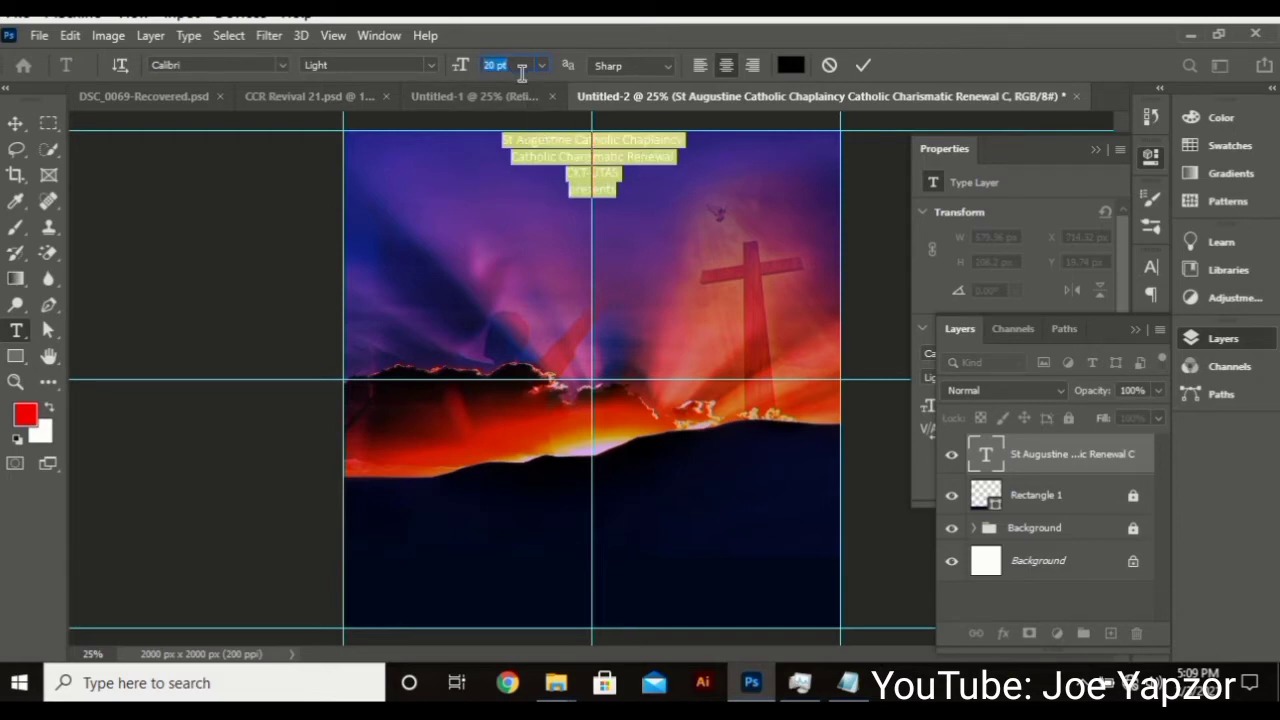
pyautogui.scroll(-1, 520, 67)
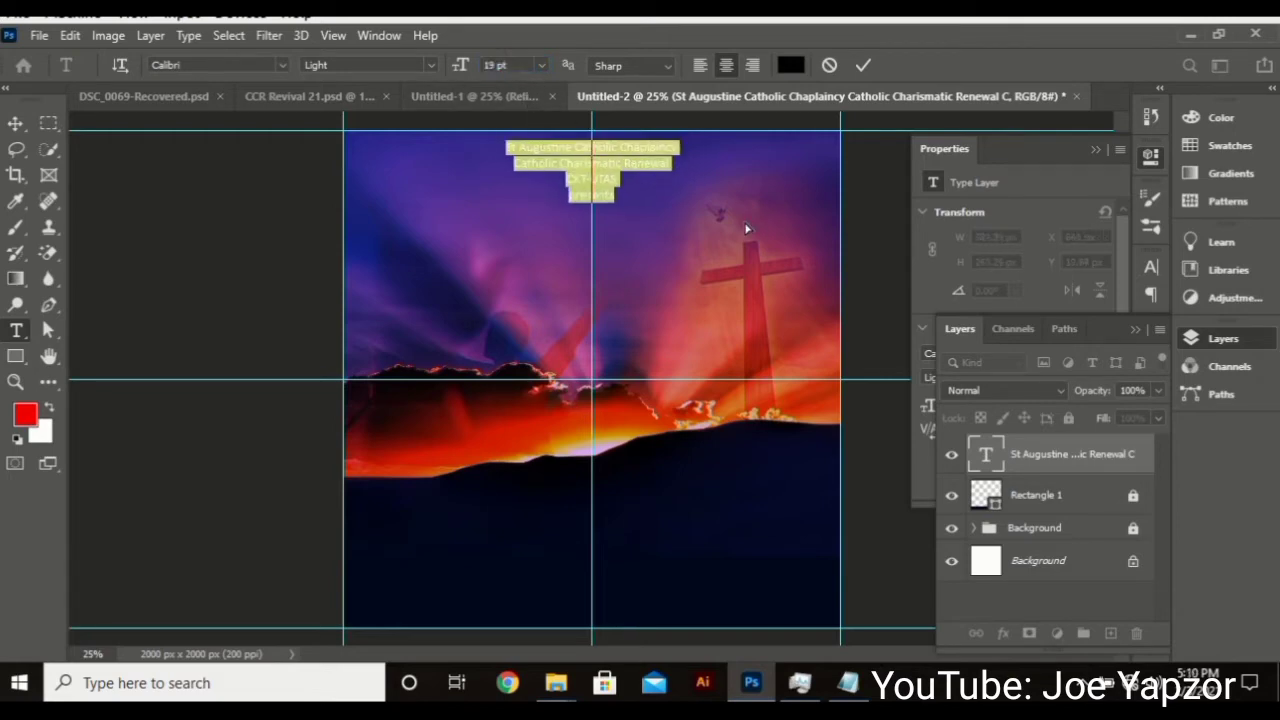
pyautogui.moveTo(748, 225); pyautogui.dragTo(753, 231)
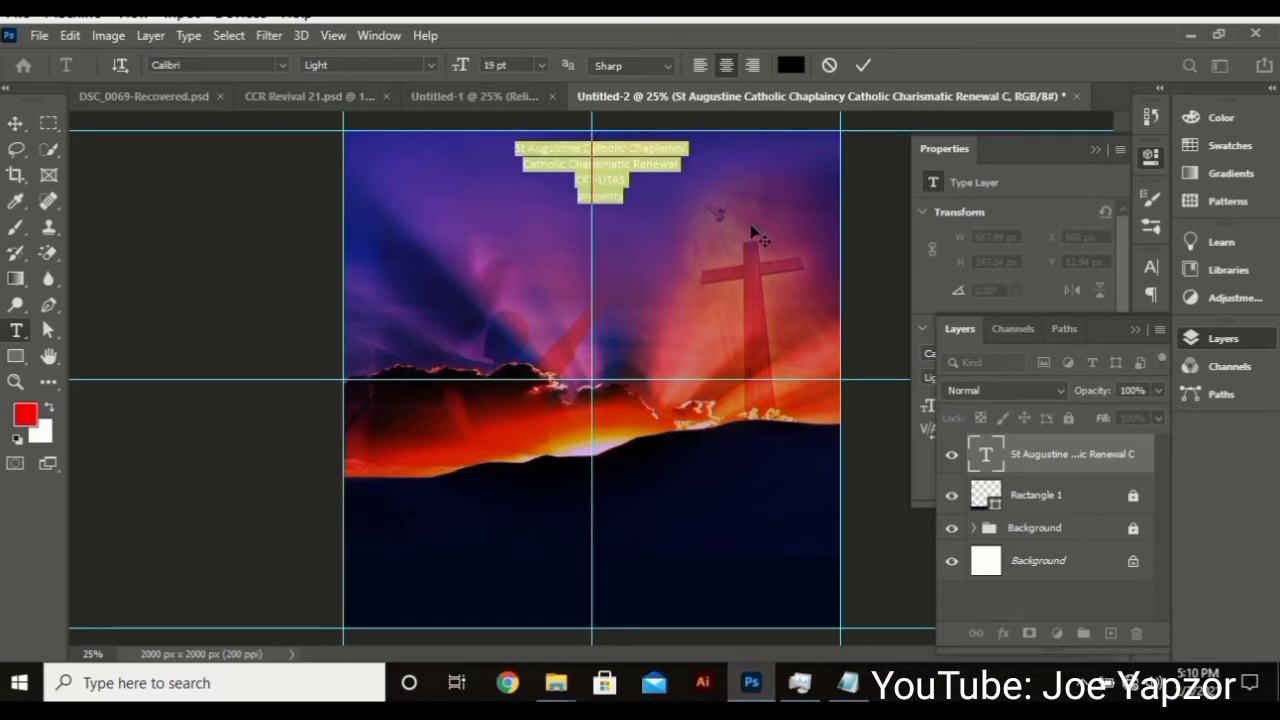
pyautogui.click(862, 65)
pyautogui.click(15, 123)
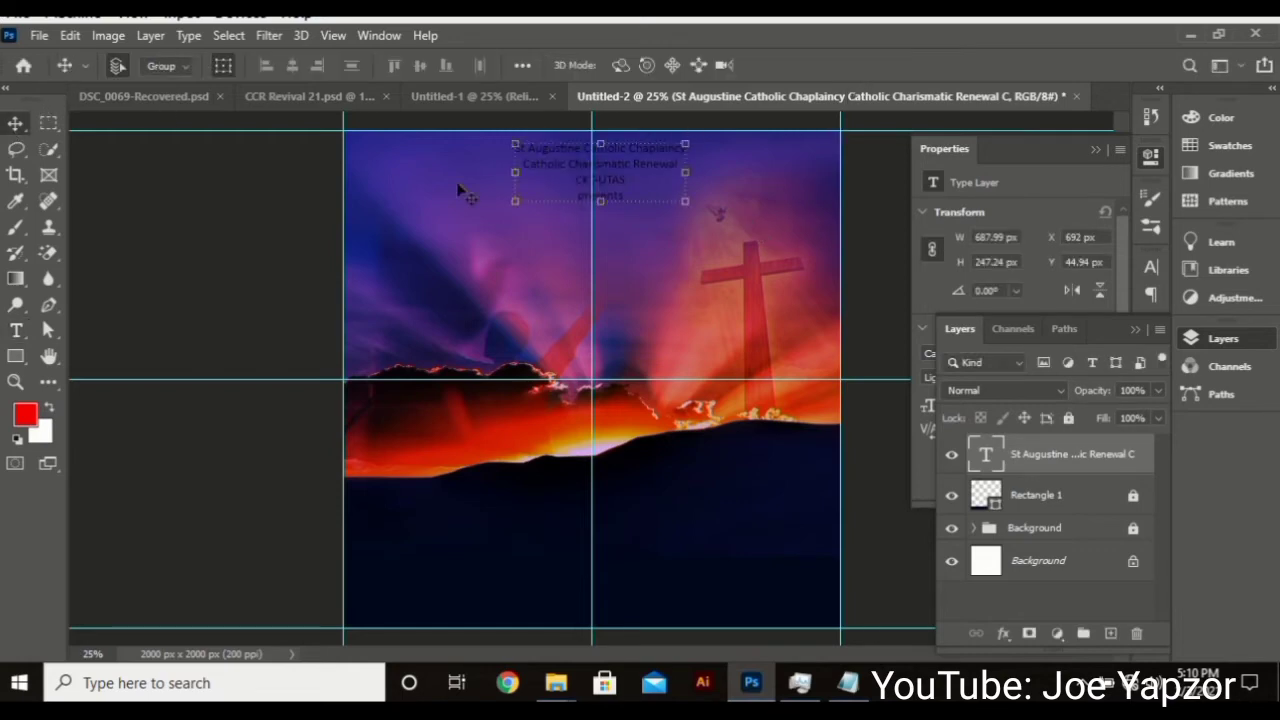
pyautogui.moveTo(617, 157); pyautogui.dragTo(636, 193)
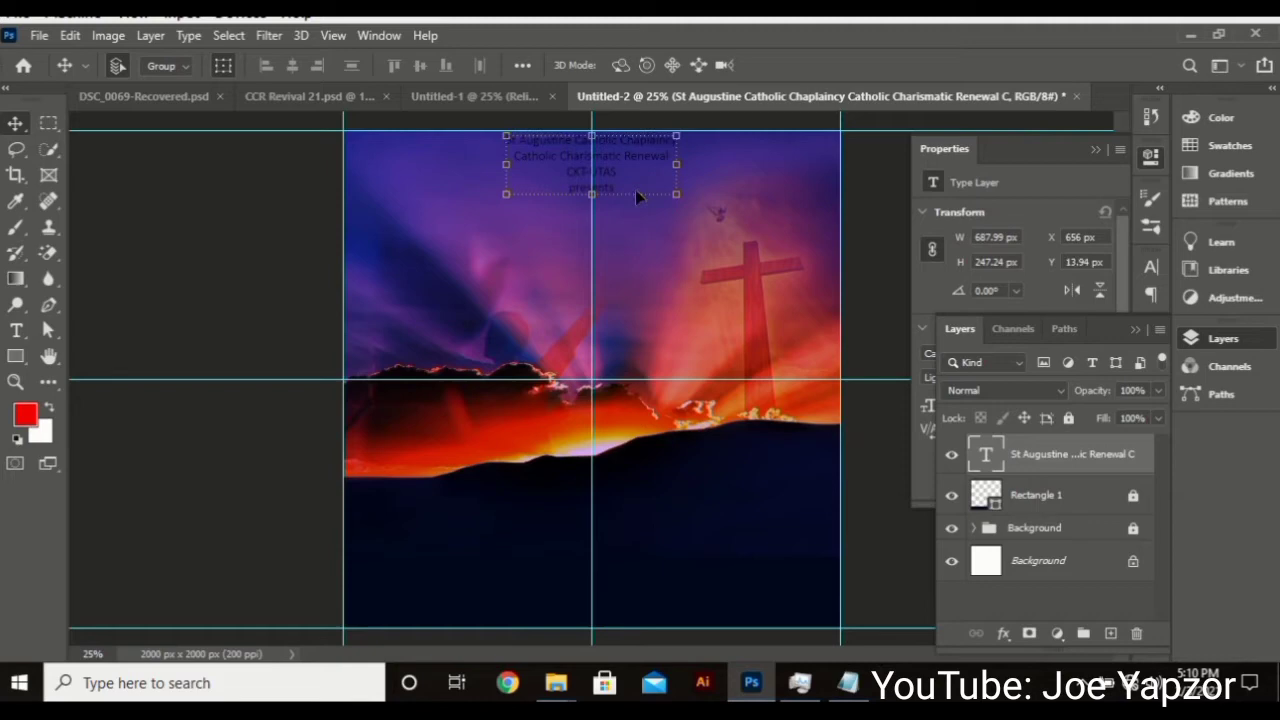
# - Change the heading's text colour to white (#ffffff)
pyautogui.click(1153, 162)
pyautogui.click(1153, 162)
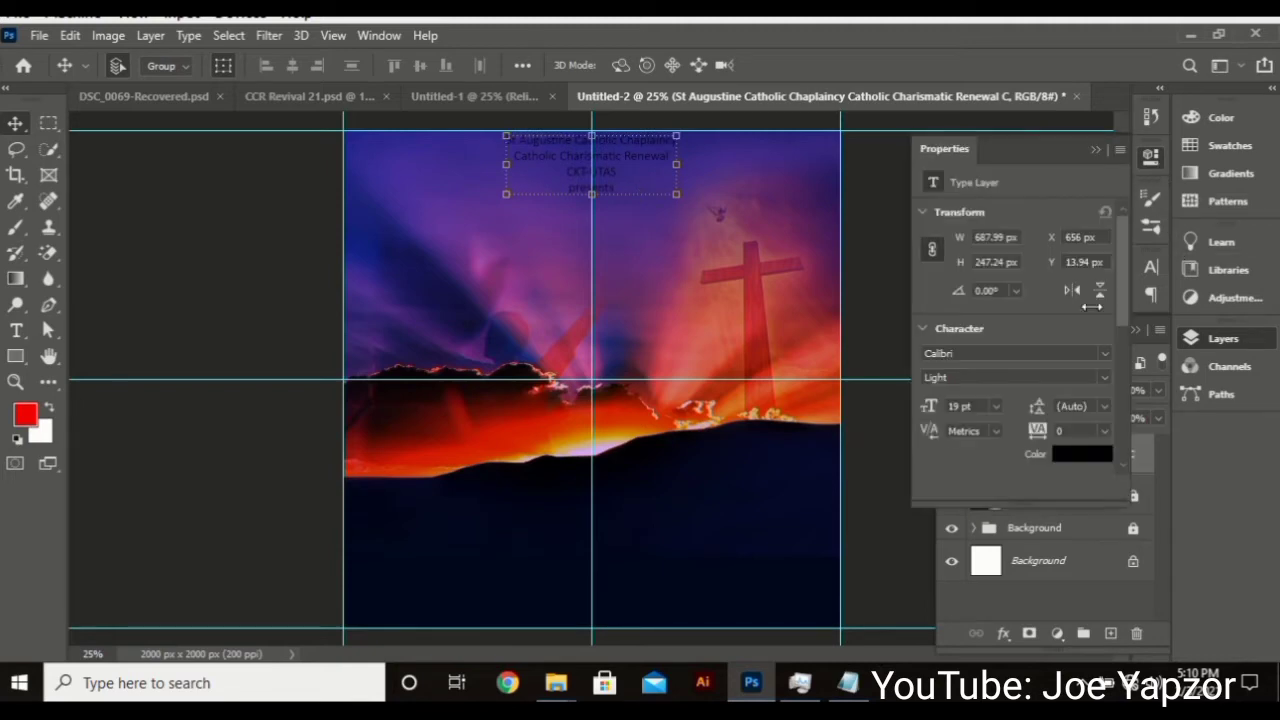
pyautogui.click(1068, 458)
pyautogui.write('ffffff')
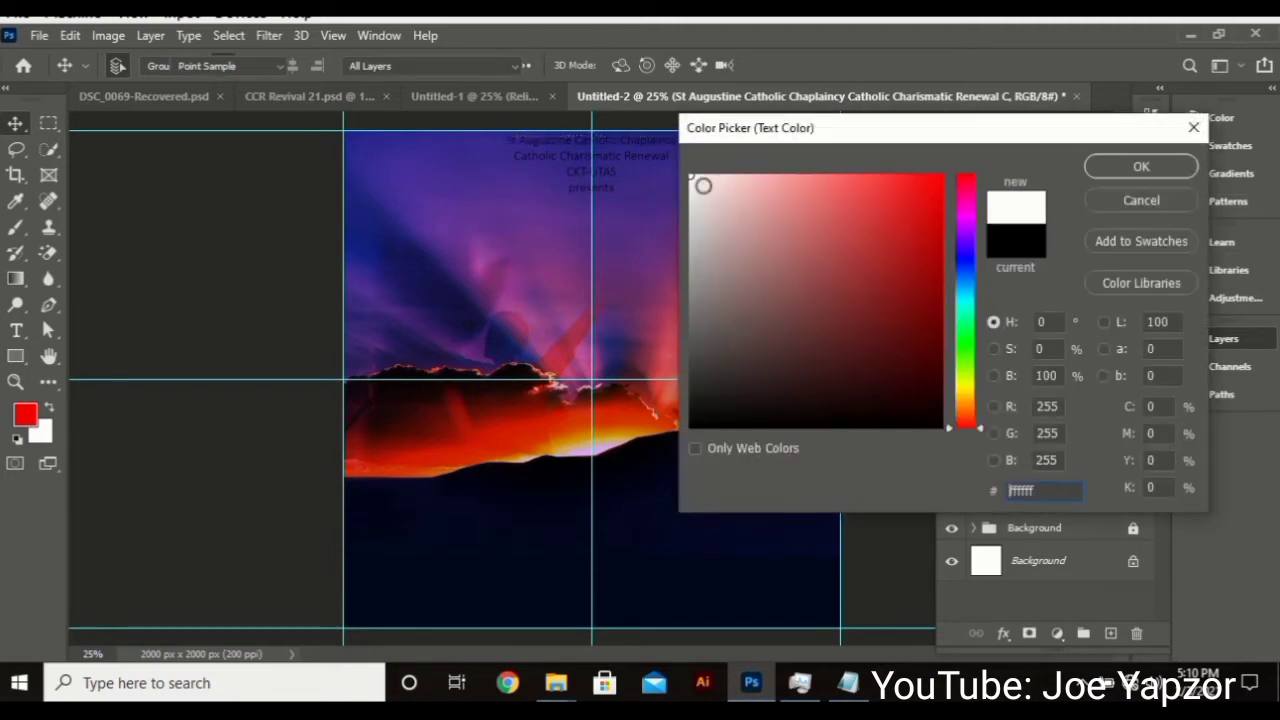
pyautogui.click(1139, 167)
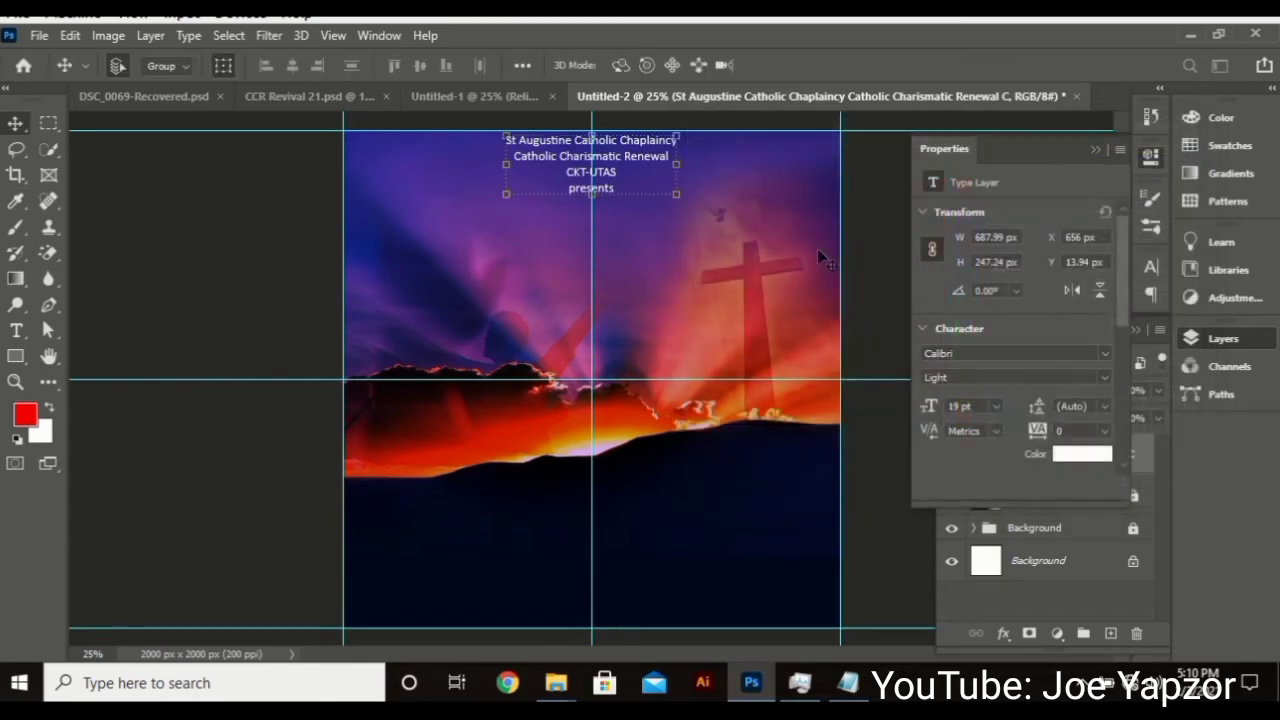
pyautogui.click(243, 205)
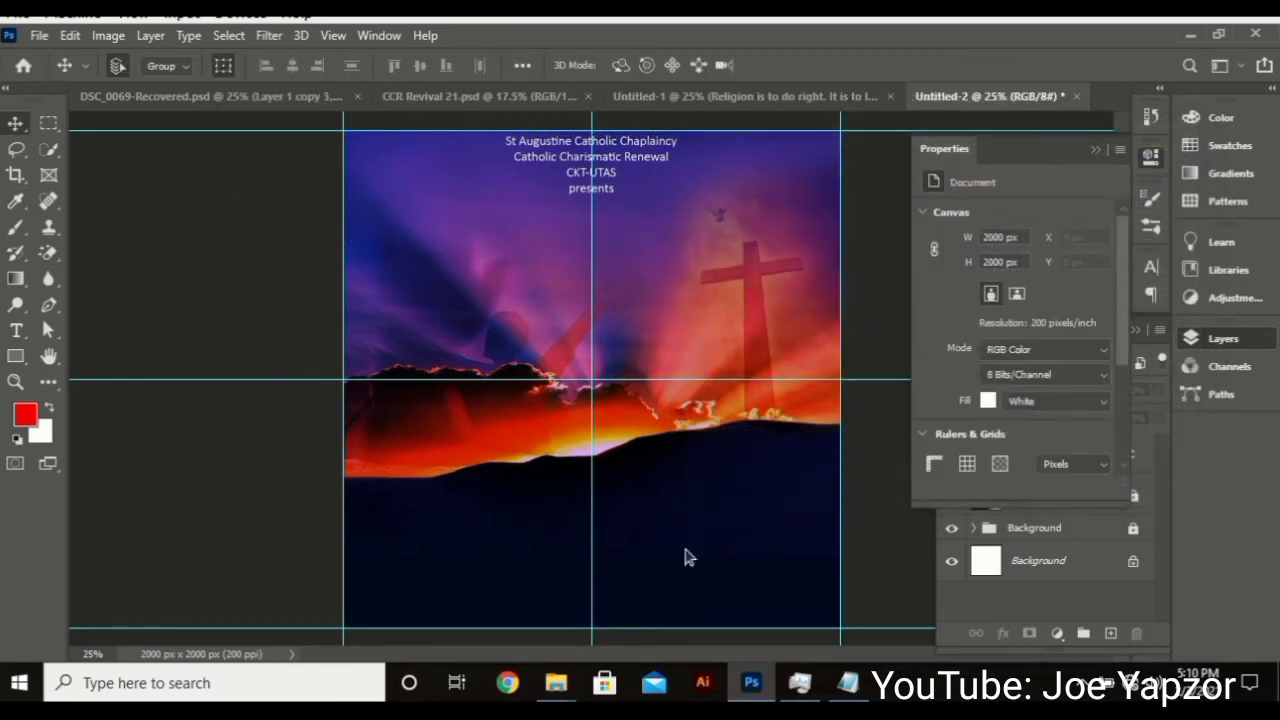
# - Copy the word REVIVAL'21 from the text notes
pyautogui.moveTo(848, 683)
pyautogui.click(860, 629)
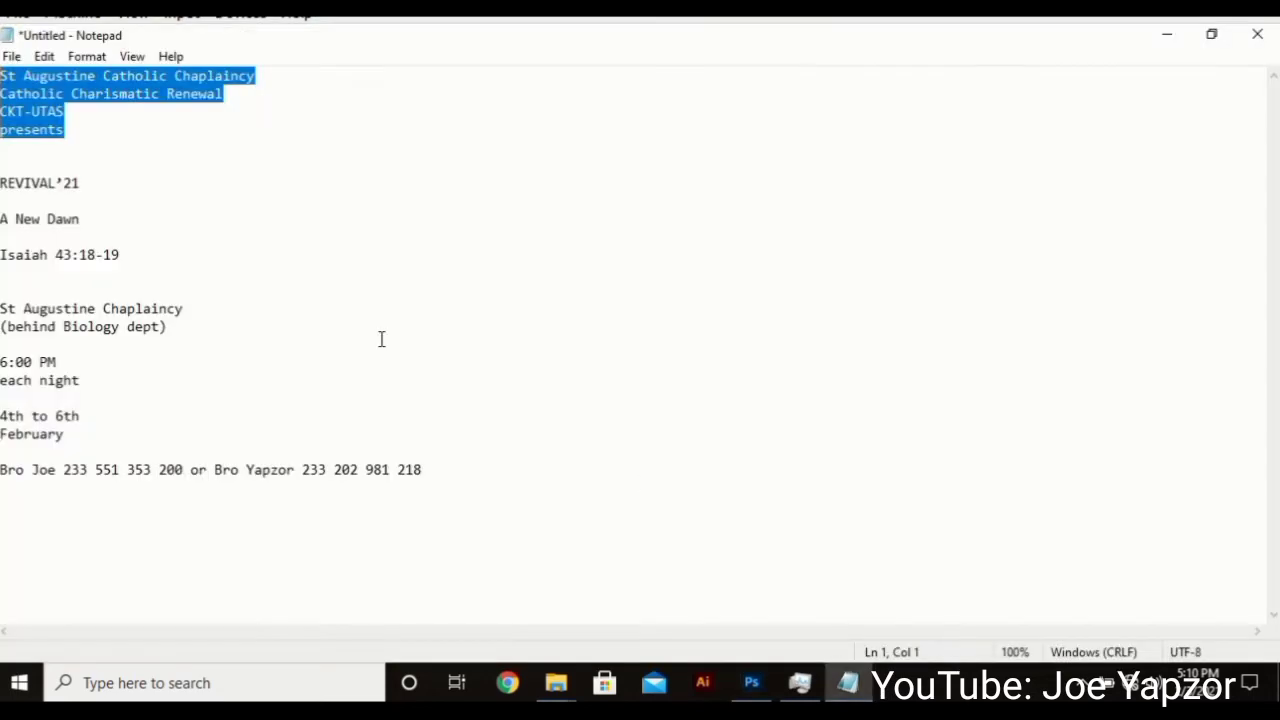
pyautogui.click(64, 184)
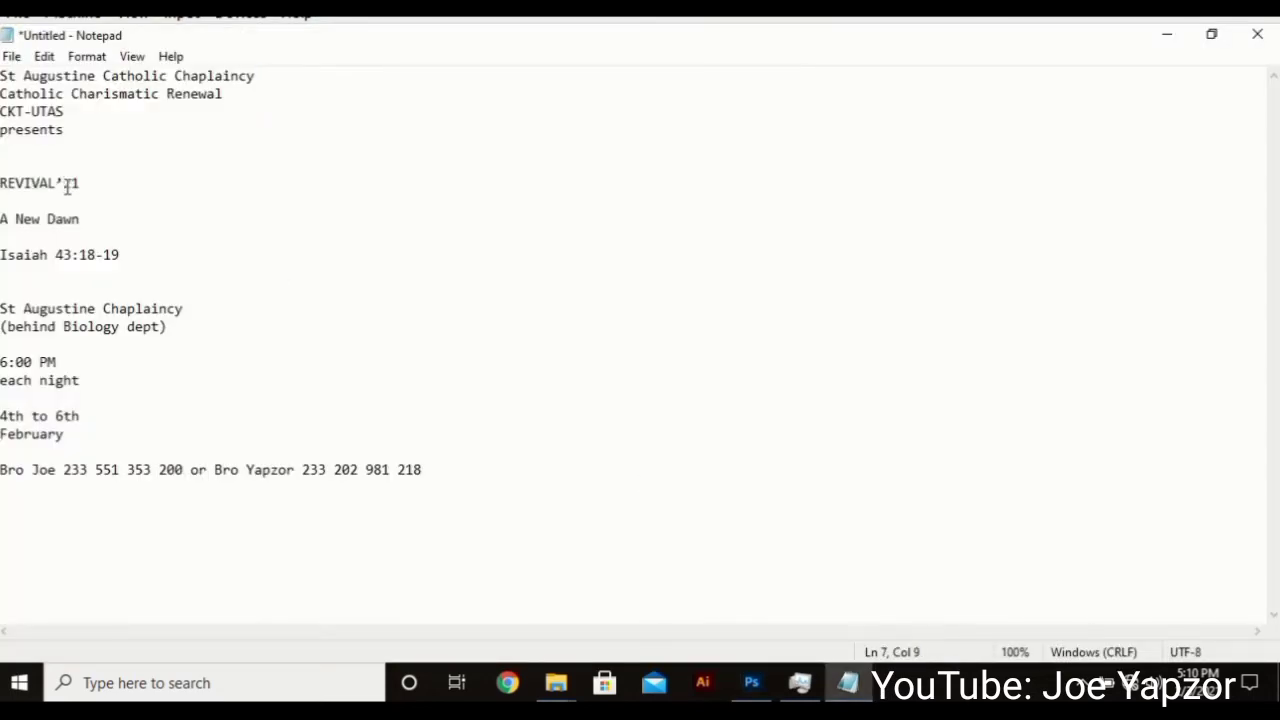
pyautogui.doubleClick(66, 186)
pyautogui.rightClick(66, 184)
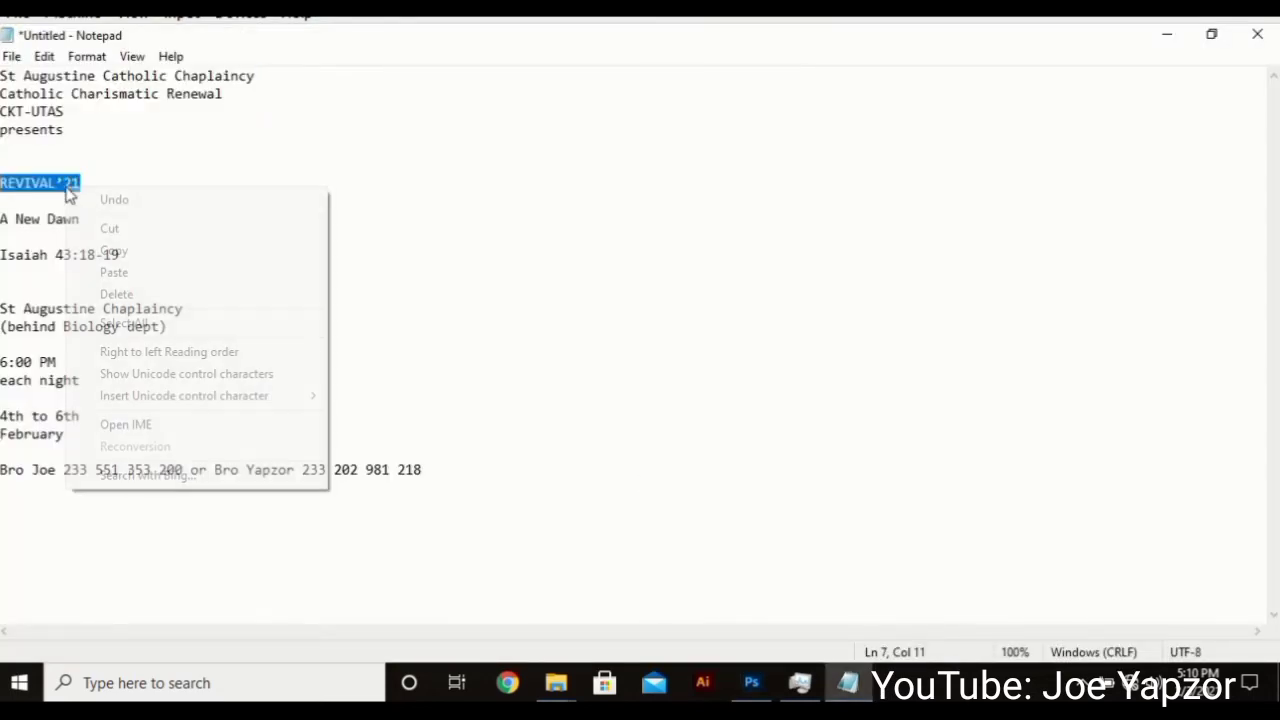
pyautogui.click(113, 250)
# - Paste REVIVAL'21 as a new text layer, enlarge it to 74 pt, and centre it horizontally
pyautogui.click(751, 683)
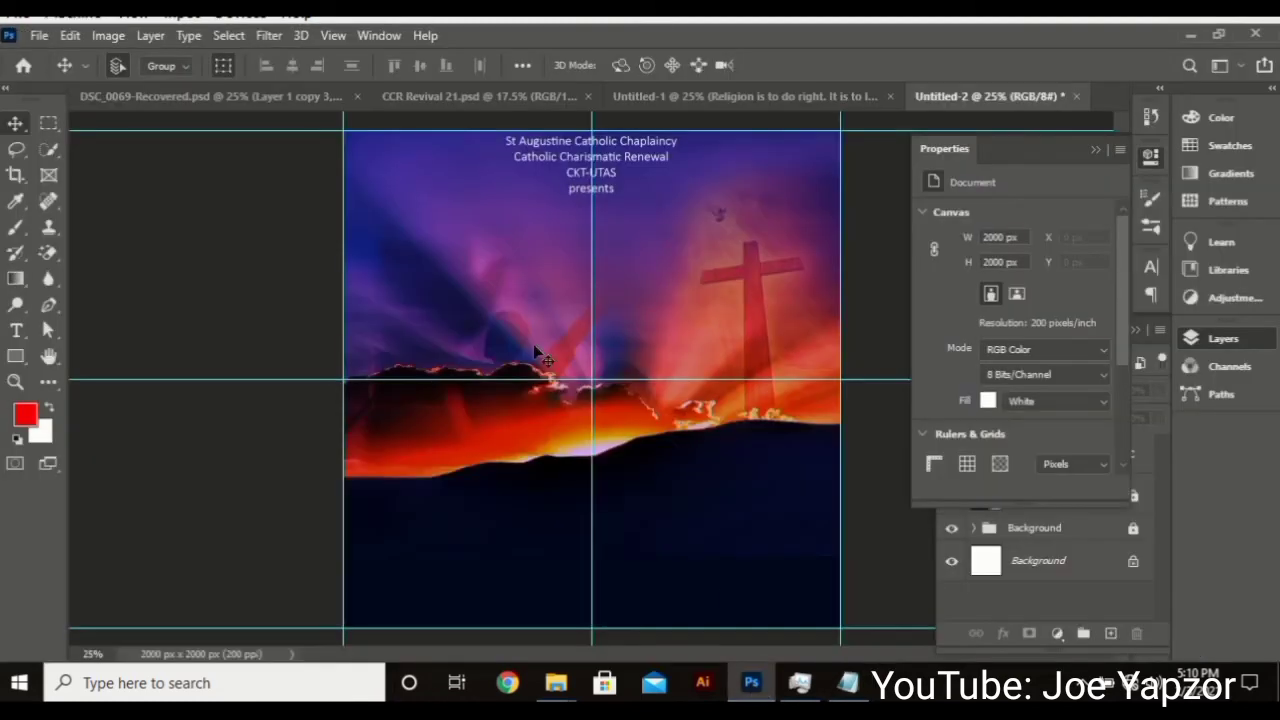
pyautogui.press('t')
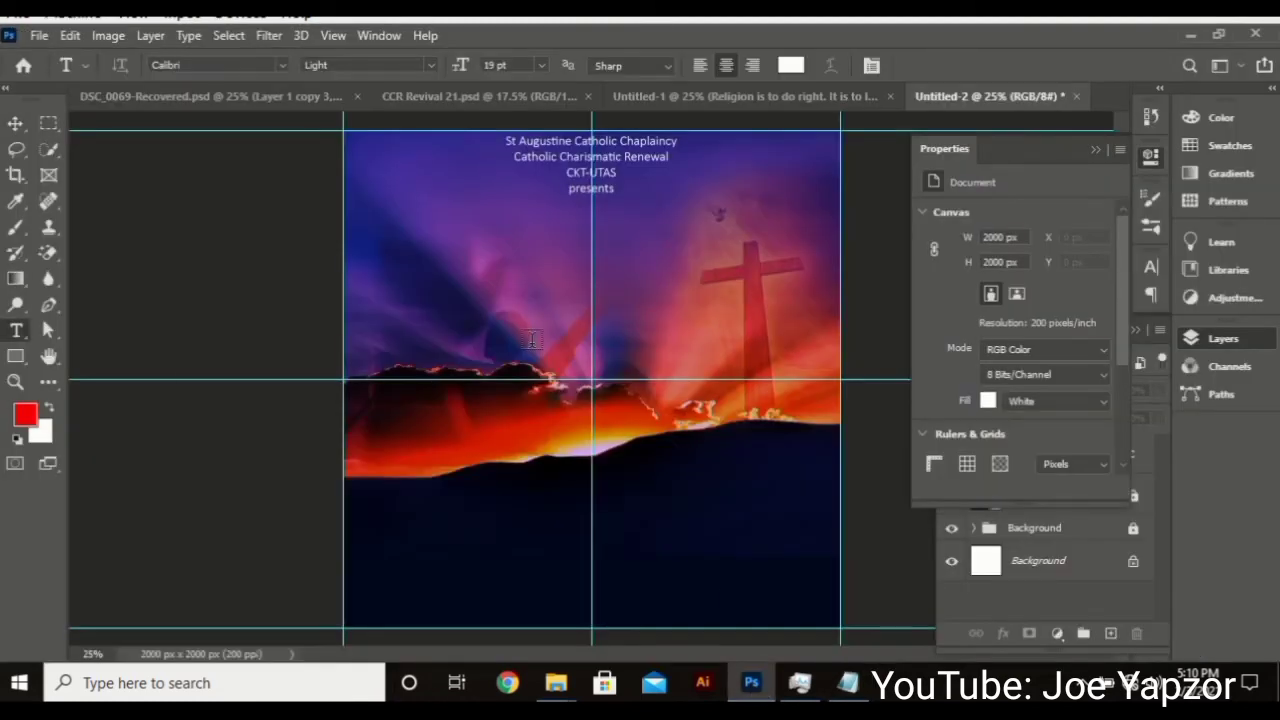
pyautogui.click(516, 318)
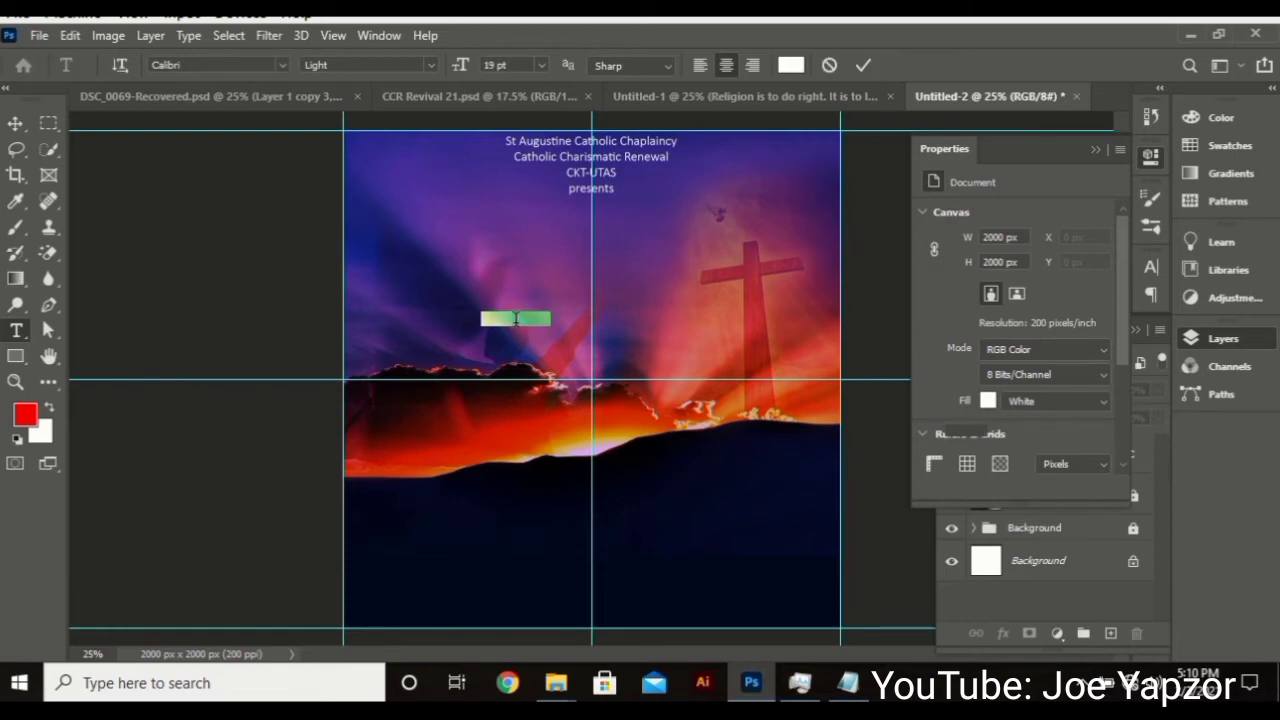
pyautogui.hotkey('ctrl', 'v')
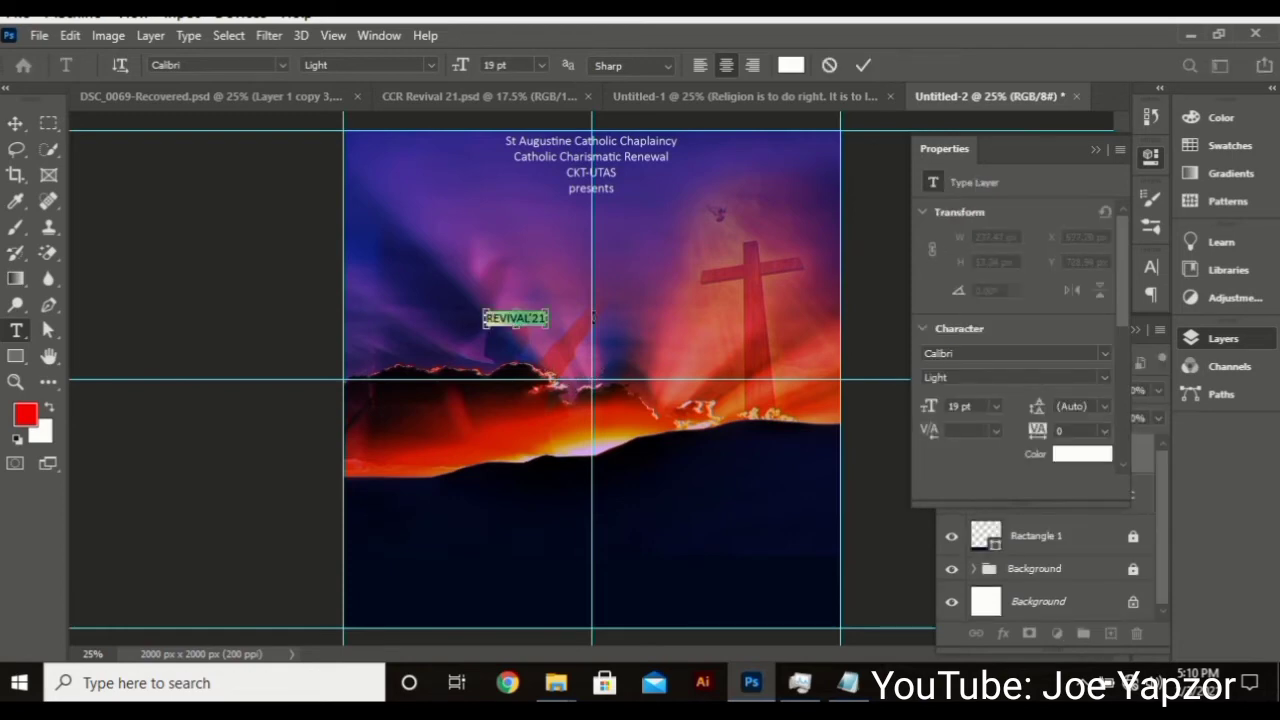
pyautogui.scroll(15, 497, 64)
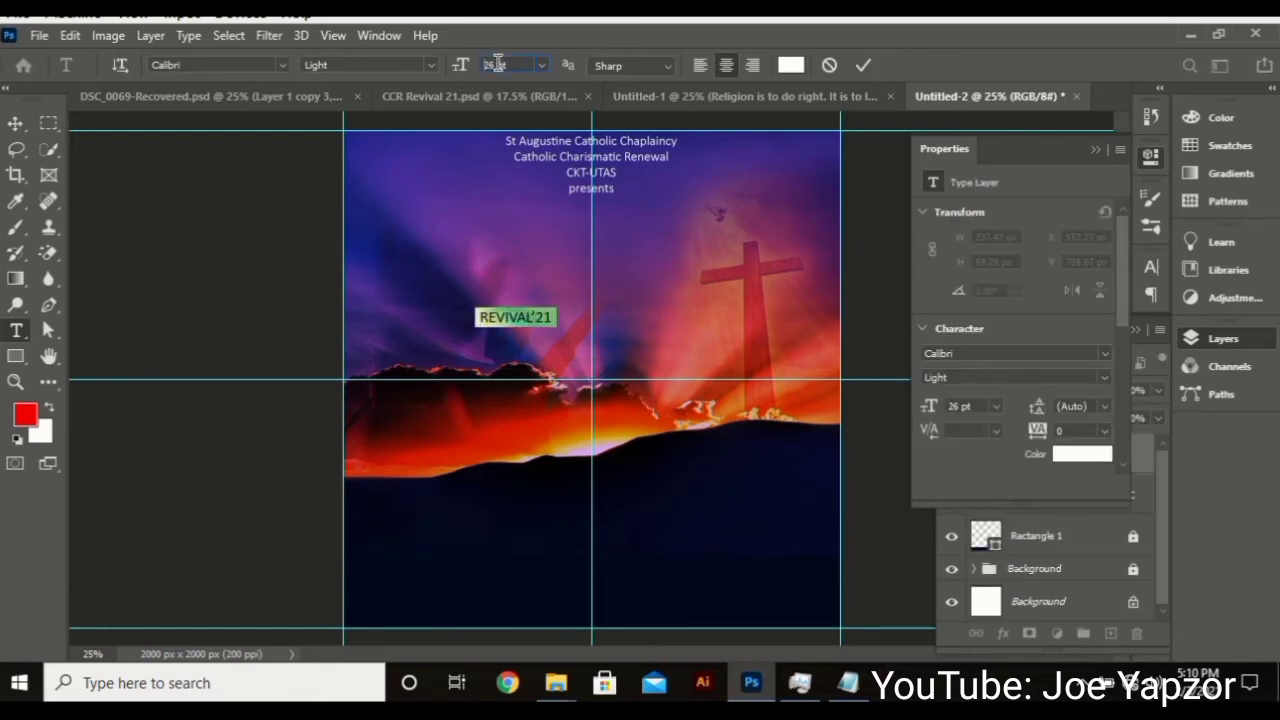
pyautogui.scroll(8, 482, 72)
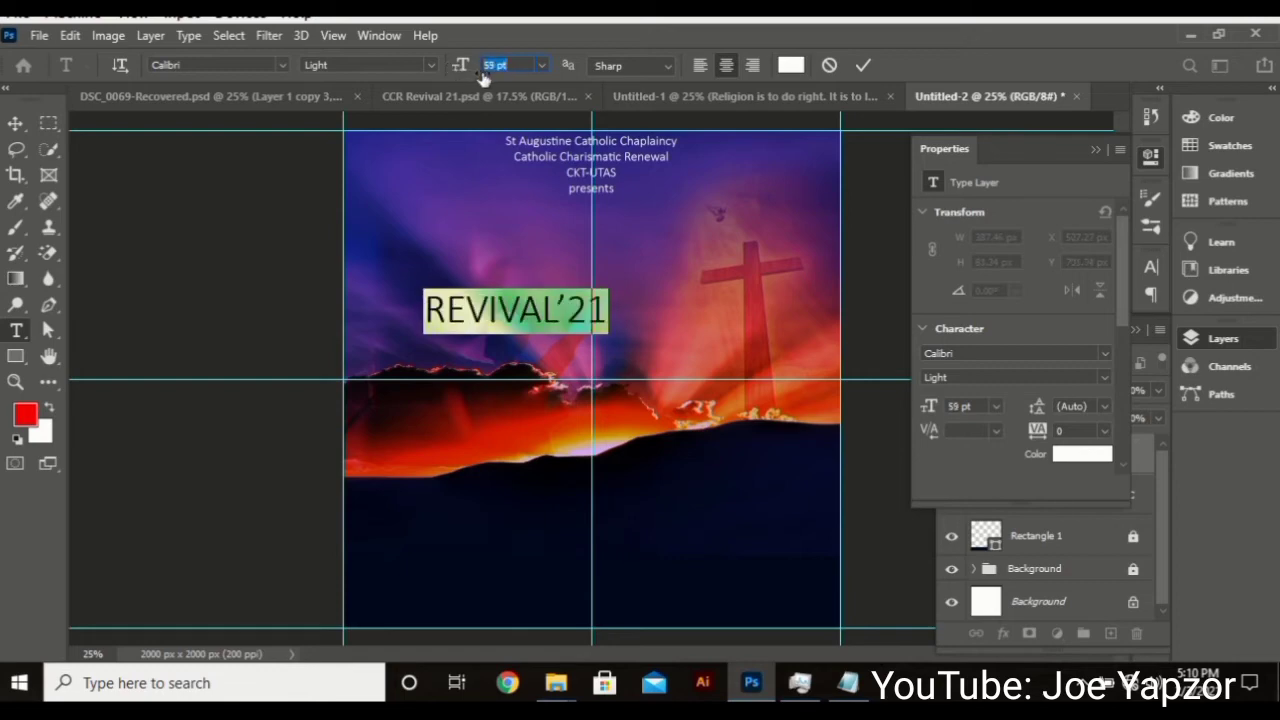
pyautogui.moveTo(612, 407); pyautogui.dragTo(686, 413)
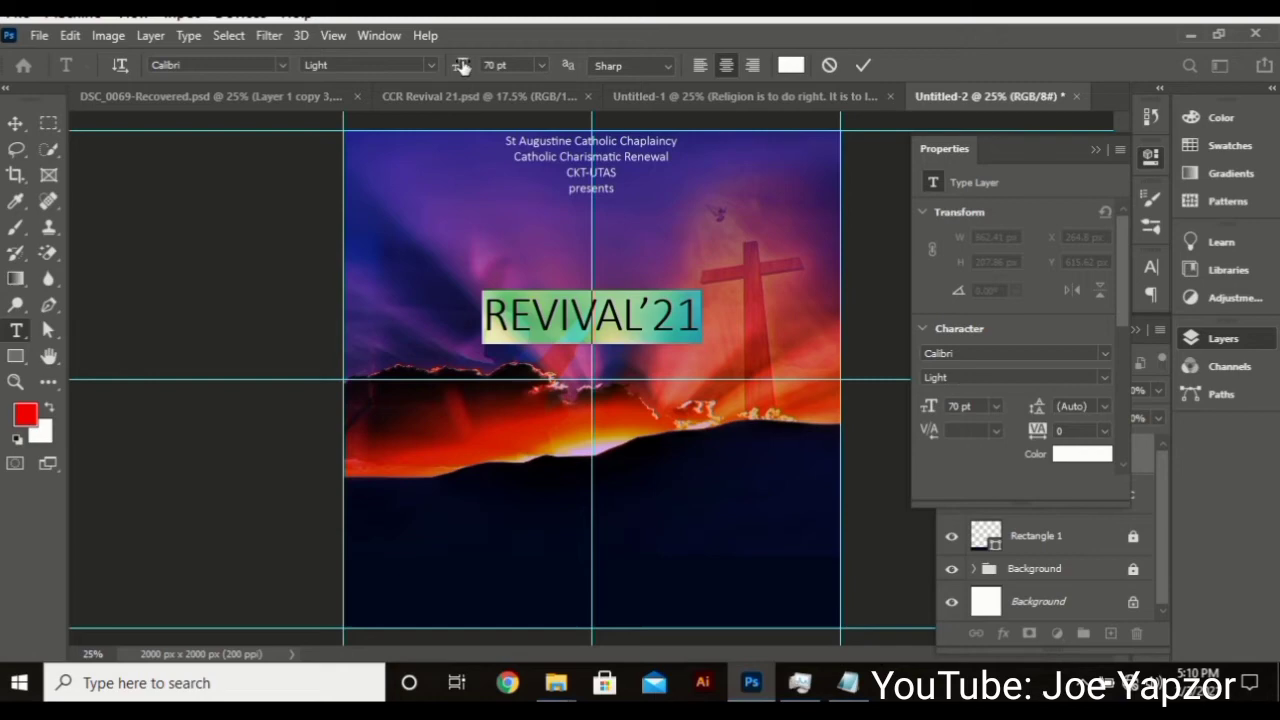
pyautogui.moveTo(463, 66); pyautogui.dragTo(466, 66)
# - Select the '21 portion of the title text
pyautogui.click(653, 316)
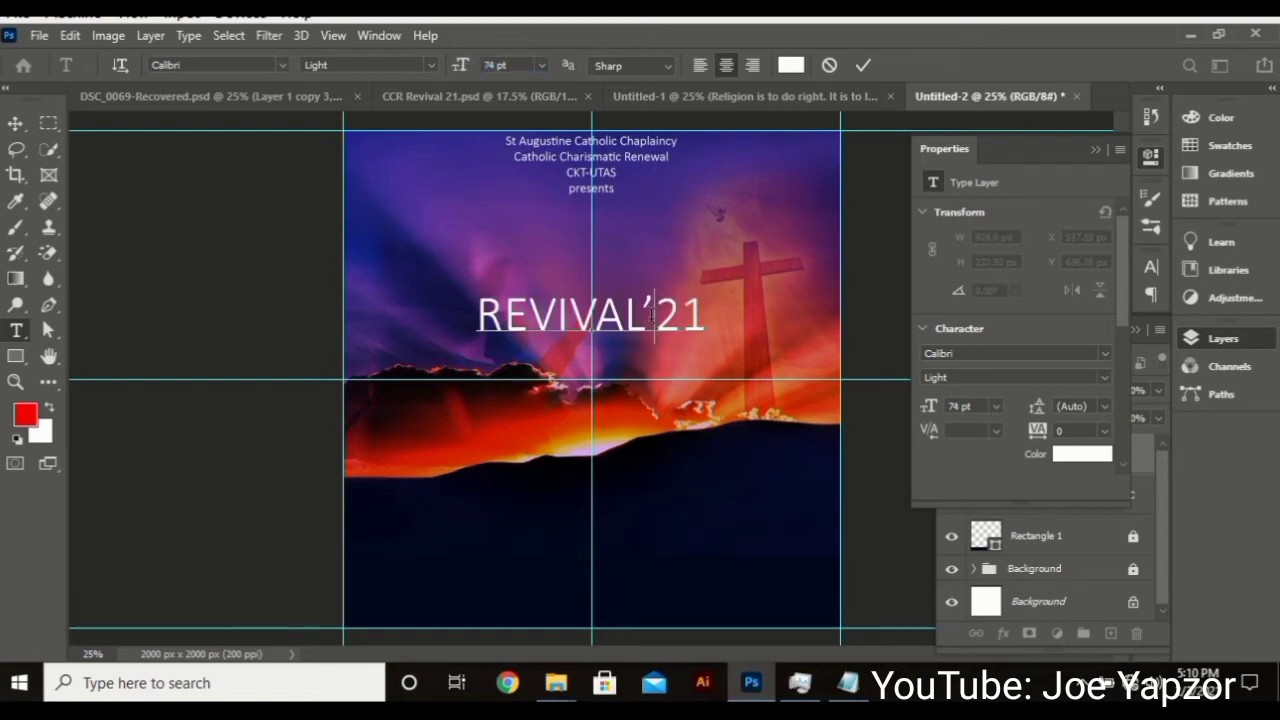
pyautogui.moveTo(653, 316); pyautogui.dragTo(748, 318)
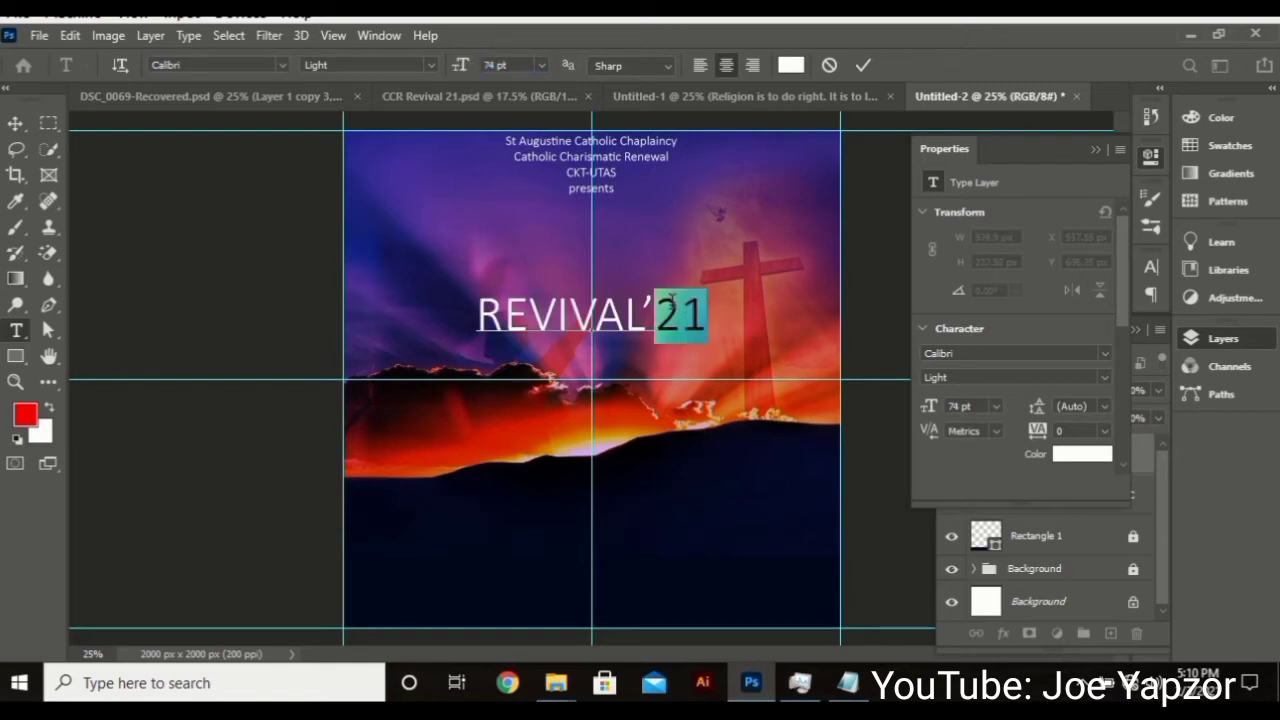
pyautogui.moveTo(647, 302); pyautogui.dragTo(746, 317)
# - Make the selected ’21 of REVIVAL'21 superscript in the Character panel and commit the title
pyautogui.click(375, 38)
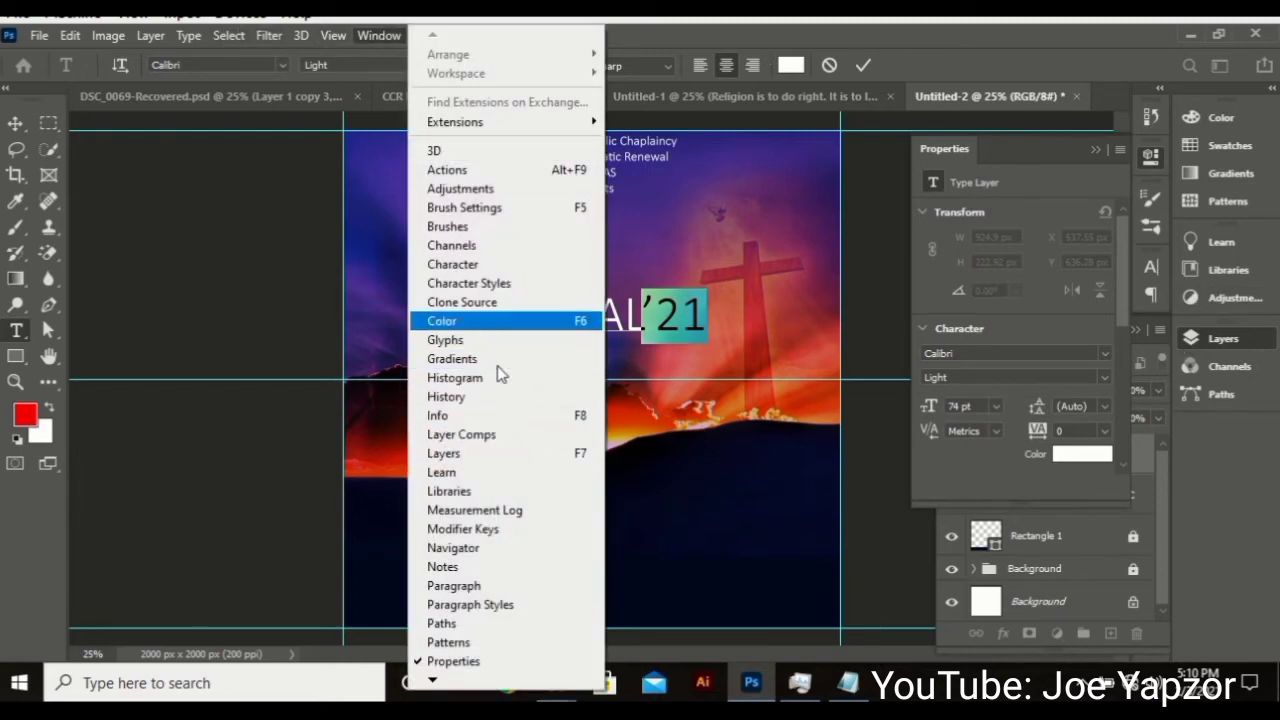
pyautogui.click(456, 265)
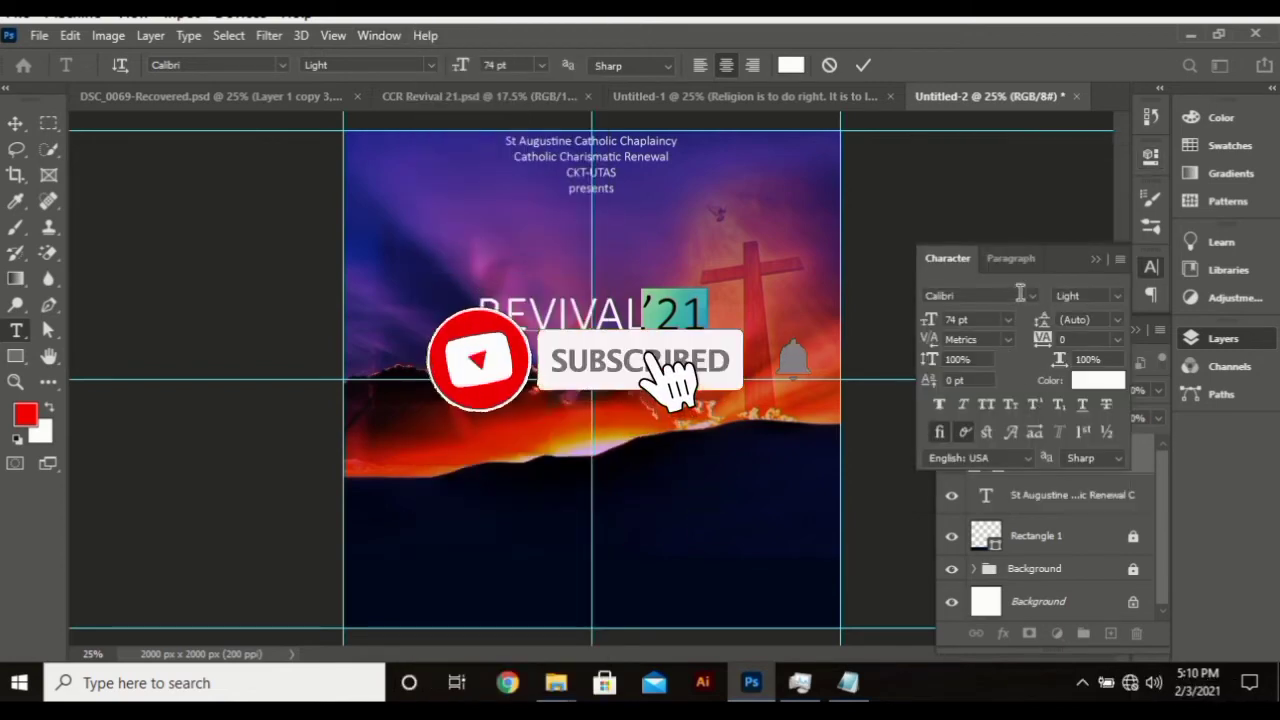
pyautogui.click(1037, 404)
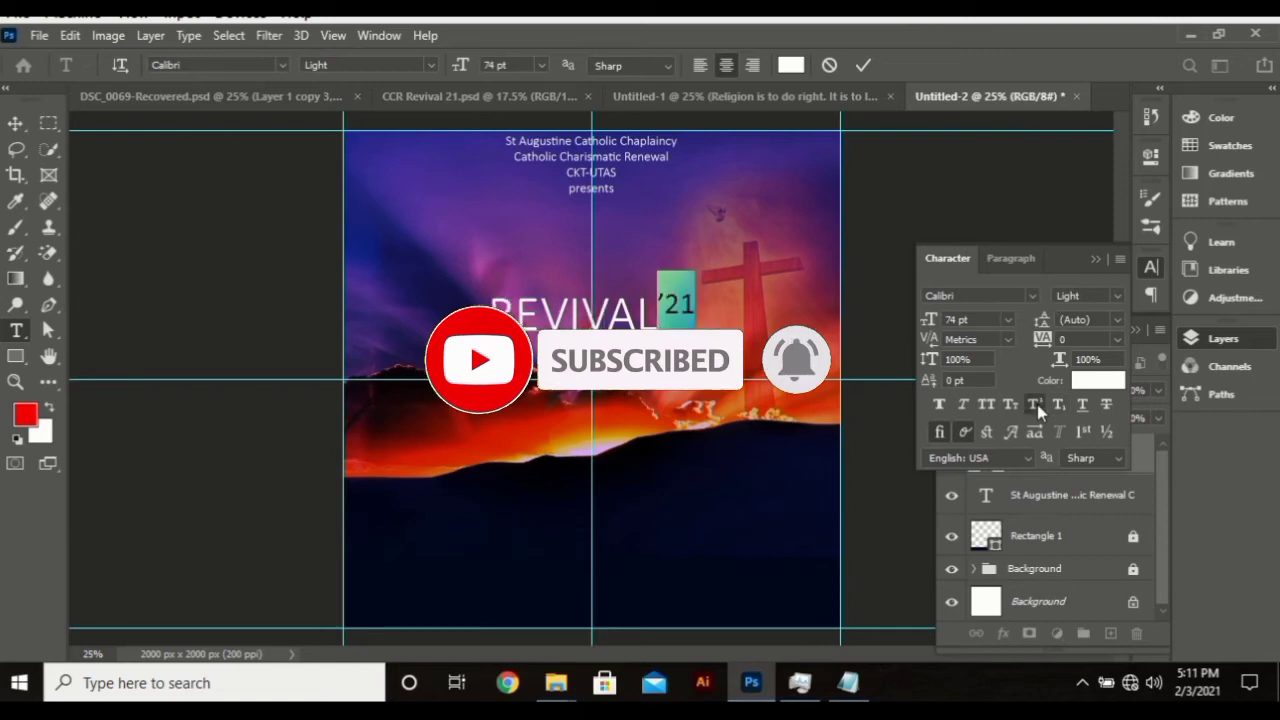
pyautogui.click(864, 65)
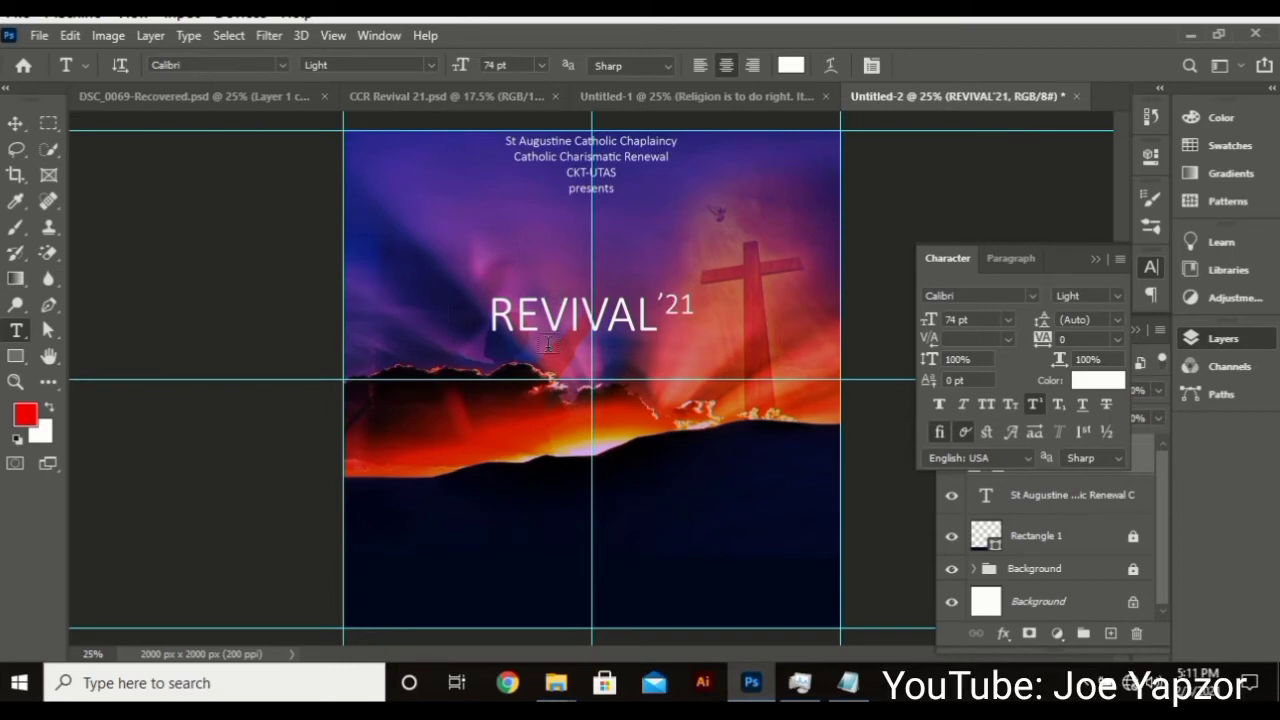
# - Copy the 'St Augustine Chaplaincy (behind Biology dept)' venue lines from the Notepad notes
pyautogui.click(848, 683)
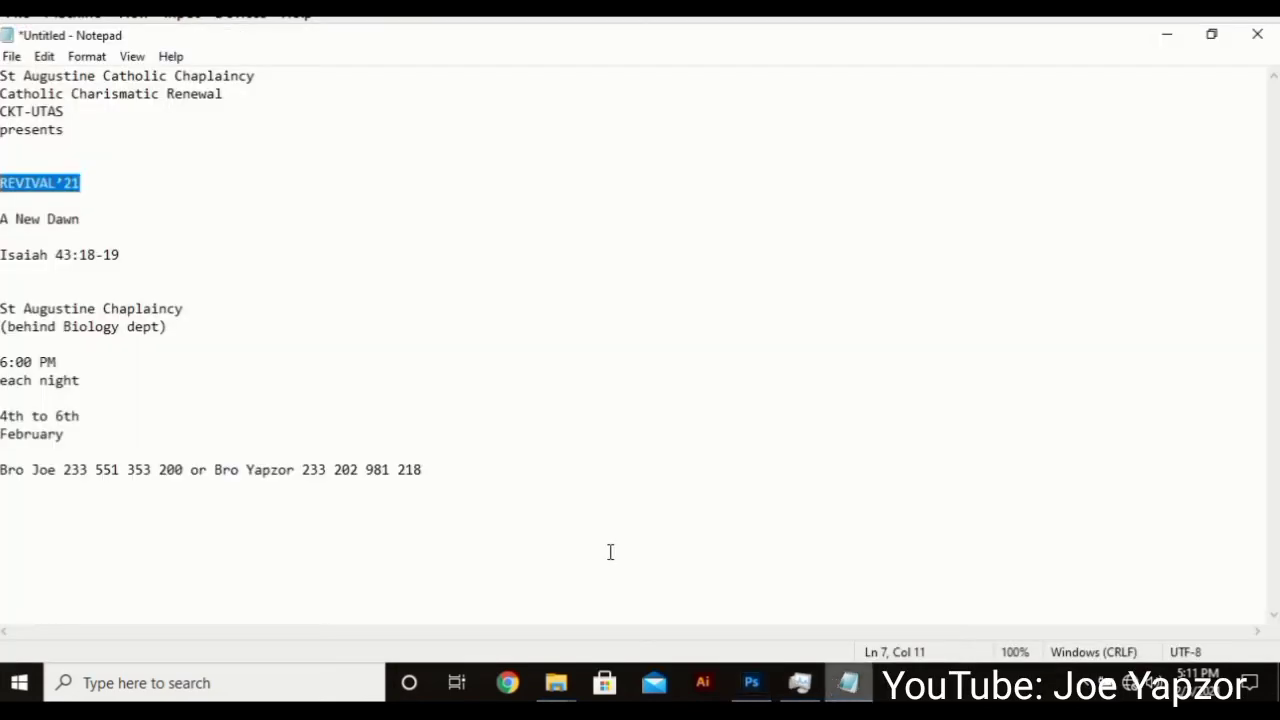
pyautogui.click(31, 470)
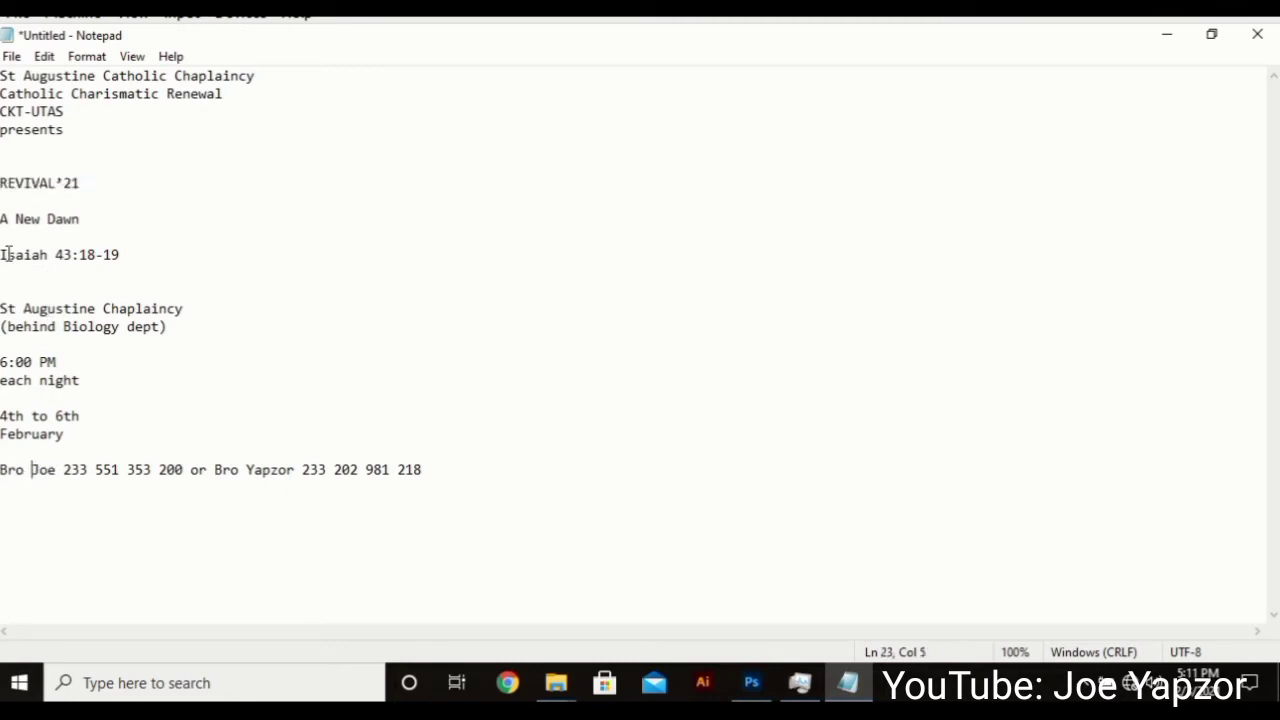
pyautogui.moveTo(2, 298); pyautogui.dragTo(191, 329)
pyautogui.hotkey('ctrl', 'c')
pyautogui.click(229, 334)
pyautogui.hotkey('ctrl', 'shift', 'Left')
pyautogui.keyDown('shift'); pyautogui.click(9, 307); pyautogui.keyUp('shift')
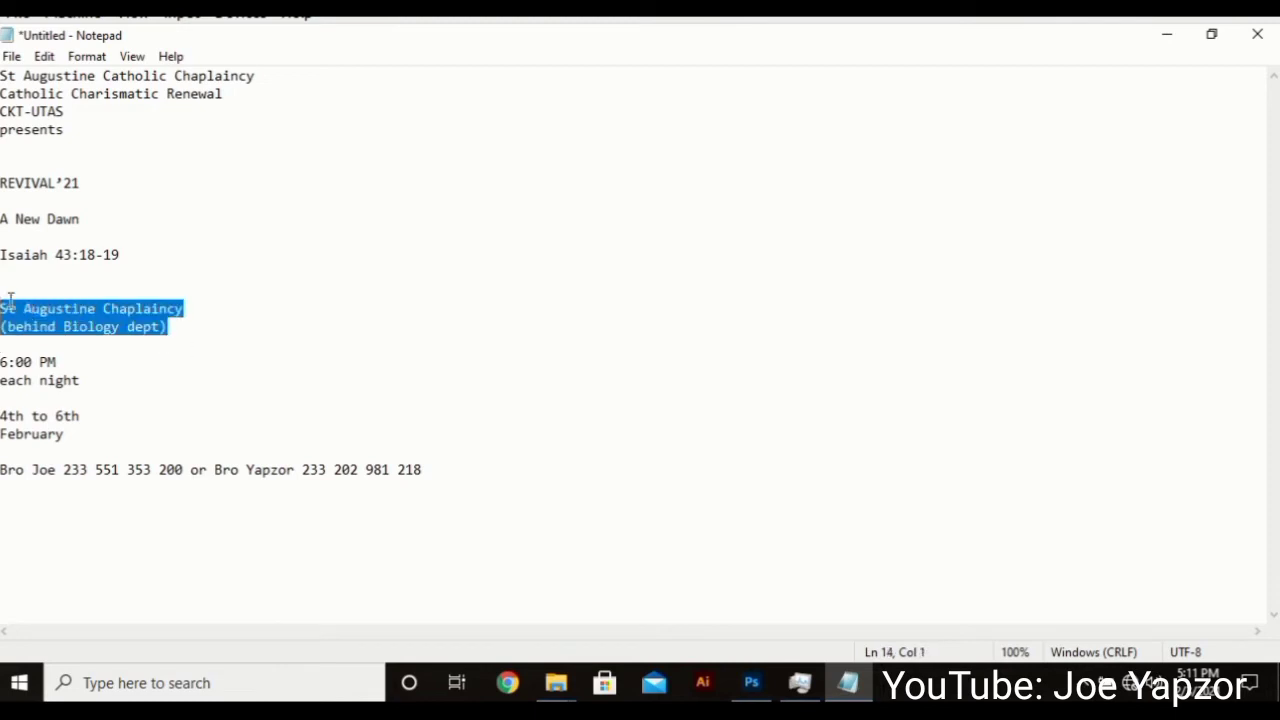
pyautogui.click(751, 683)
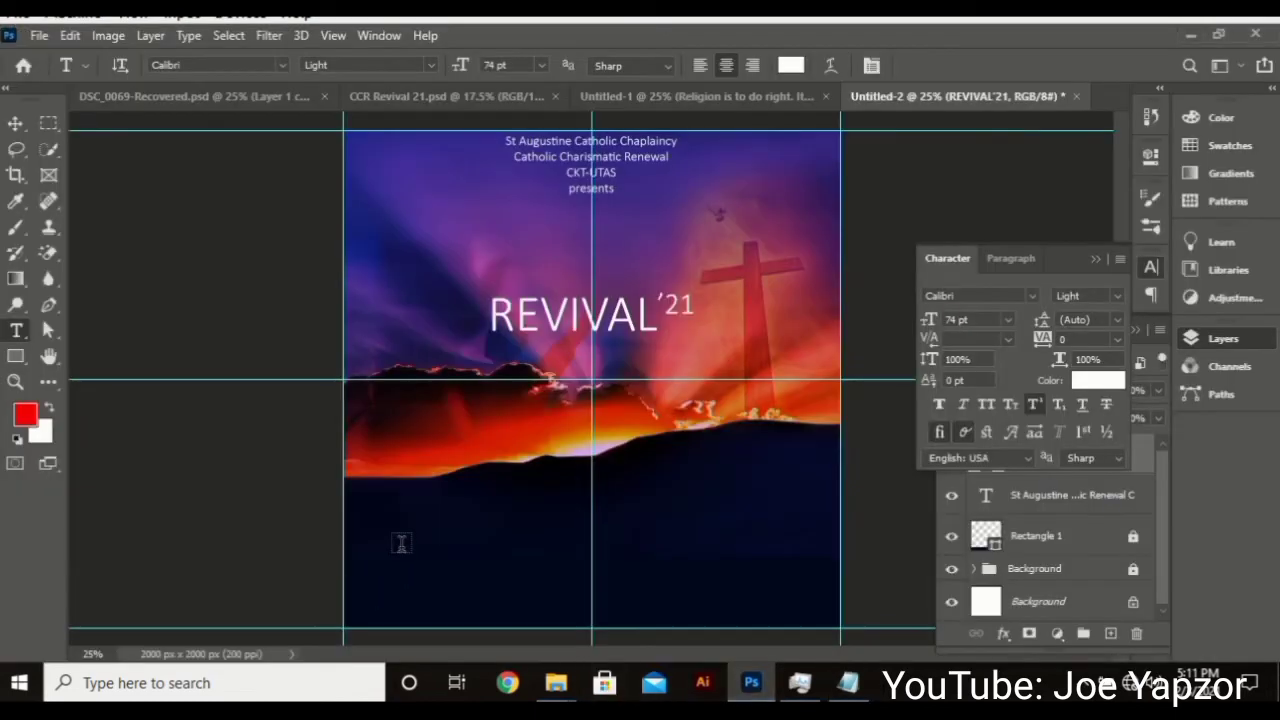
# - Paste the venue lines as a new 18 pt text layer near the flyer's bottom centre
pyautogui.click(414, 560)
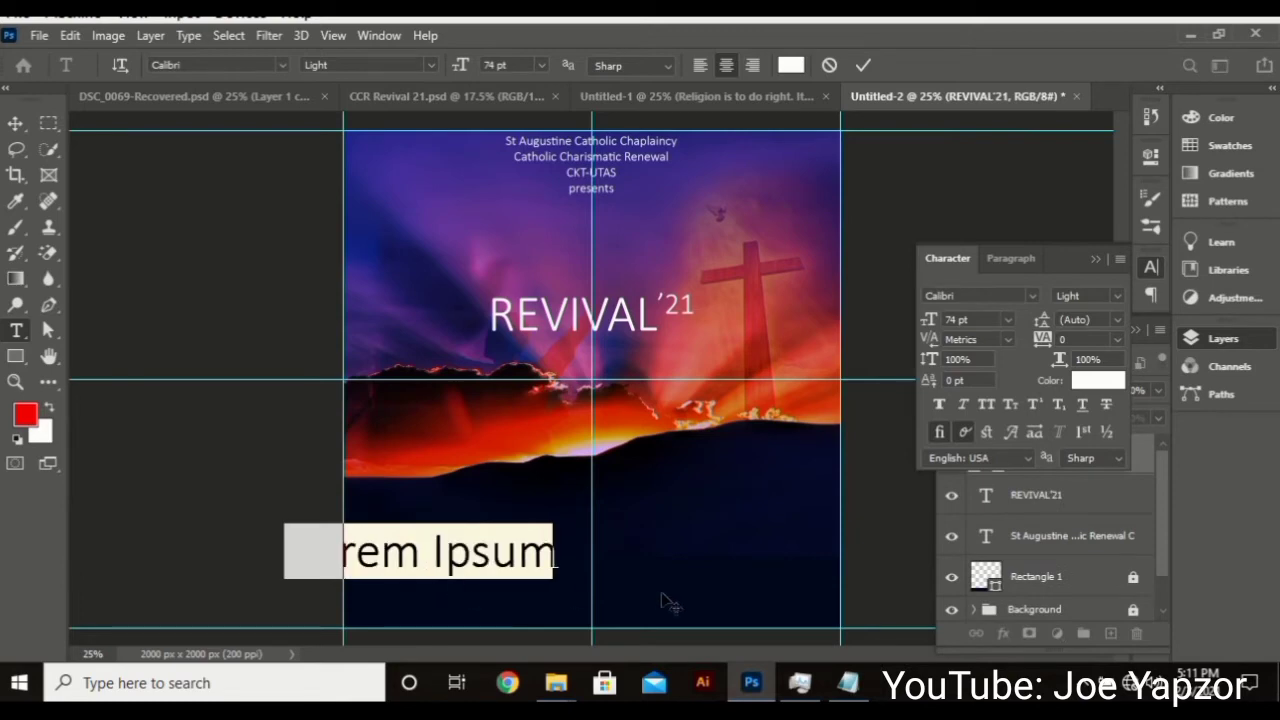
pyautogui.moveTo(660, 600); pyautogui.dragTo(825, 590)
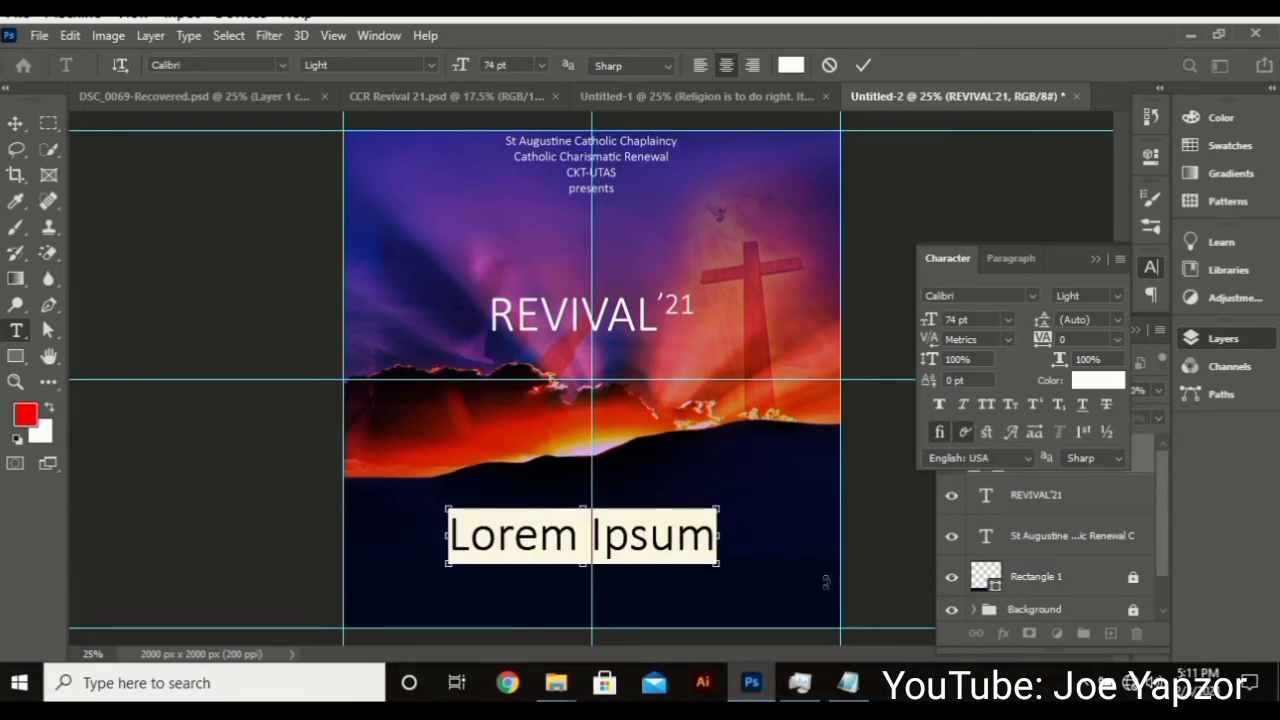
pyautogui.hotkey('ctrl', 'v')
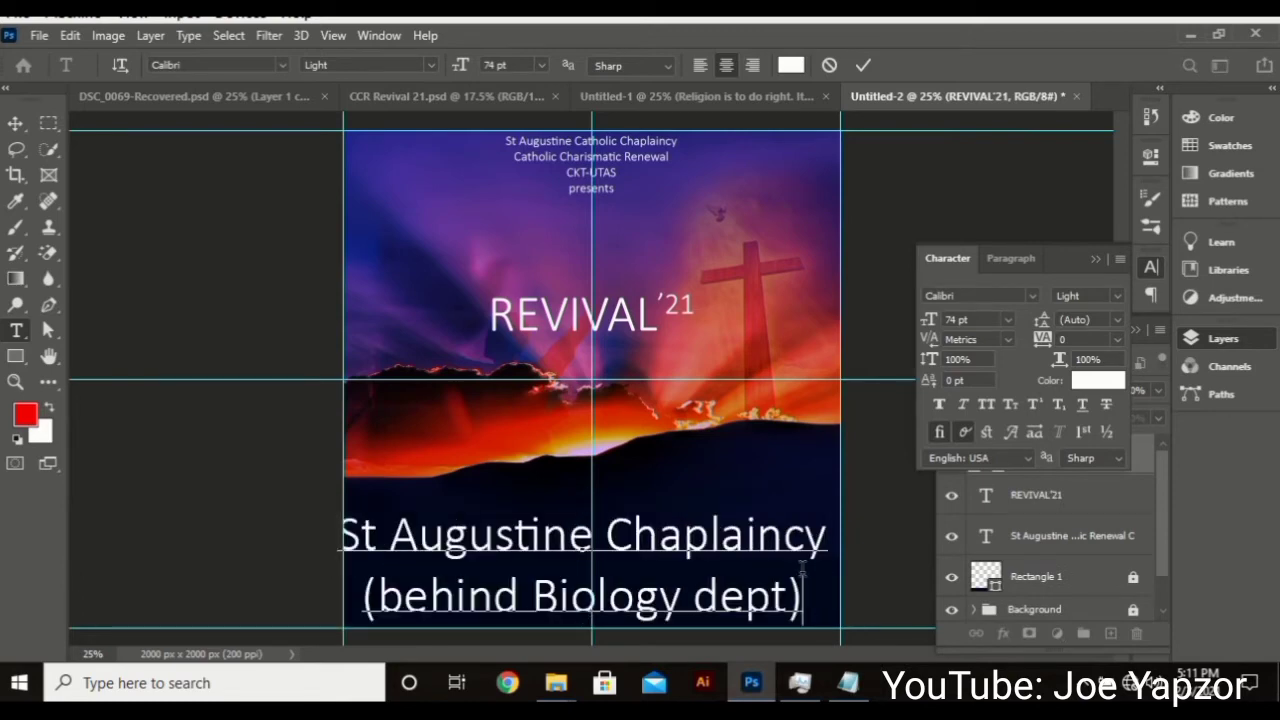
pyautogui.hotkey('ctrl', 'a')
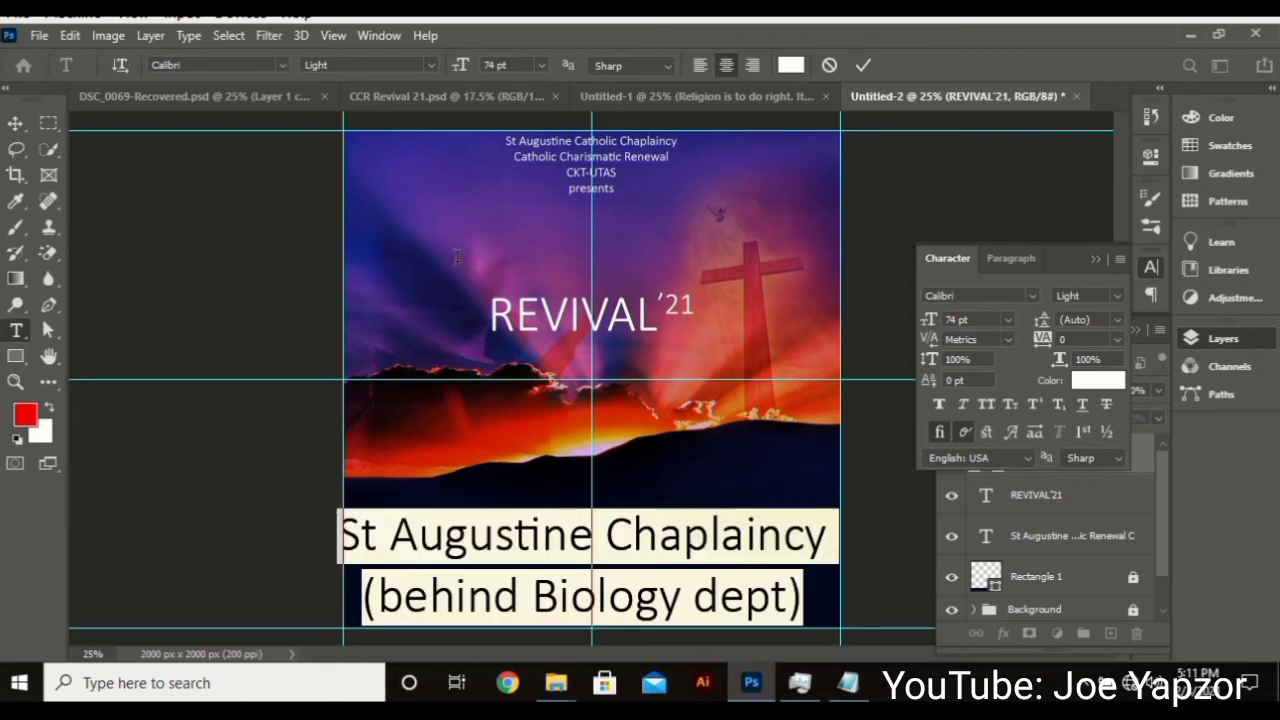
pyautogui.click(502, 62)
pyautogui.scroll(-20, 503, 62)
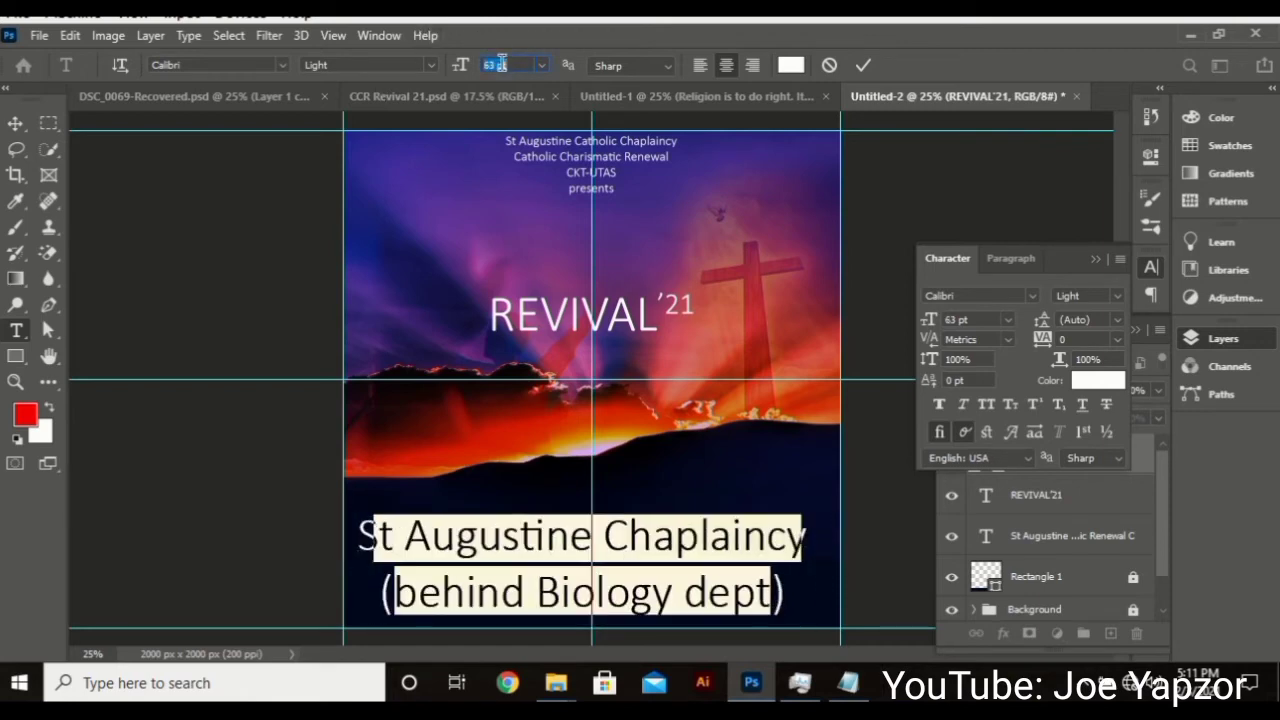
pyautogui.scroll(-20, 505, 62)
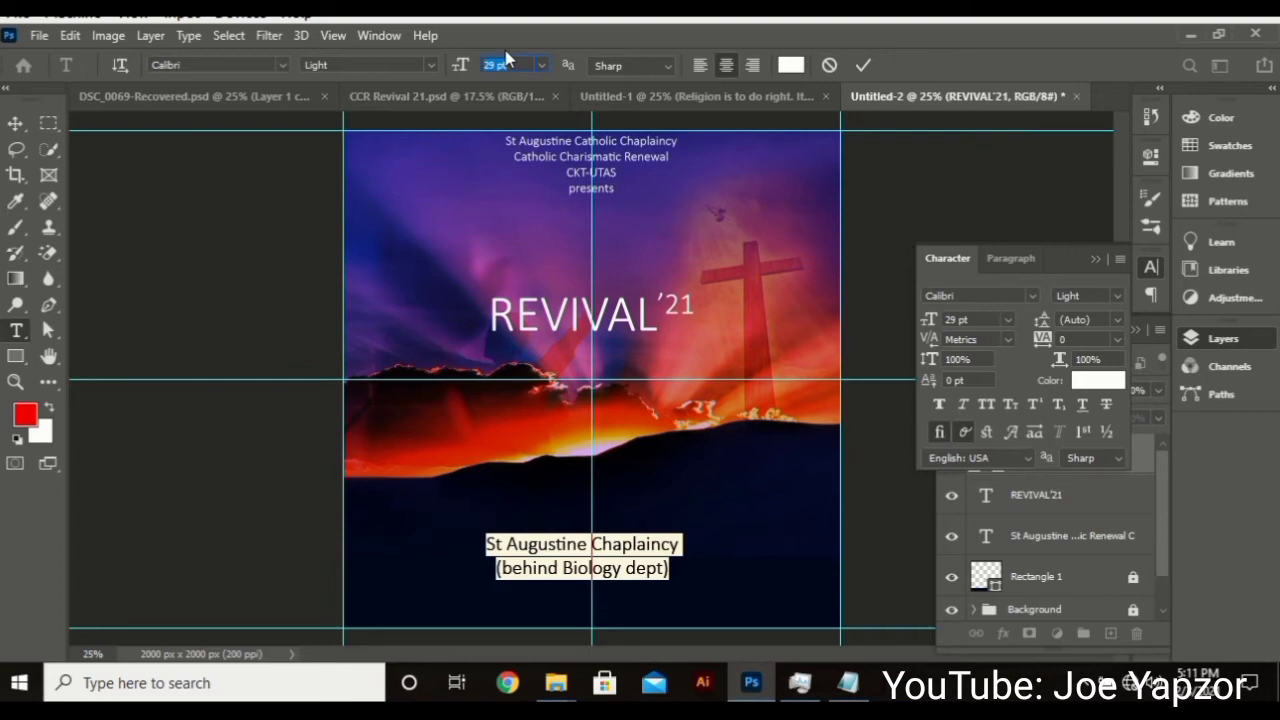
pyautogui.scroll(-1, 508, 60)
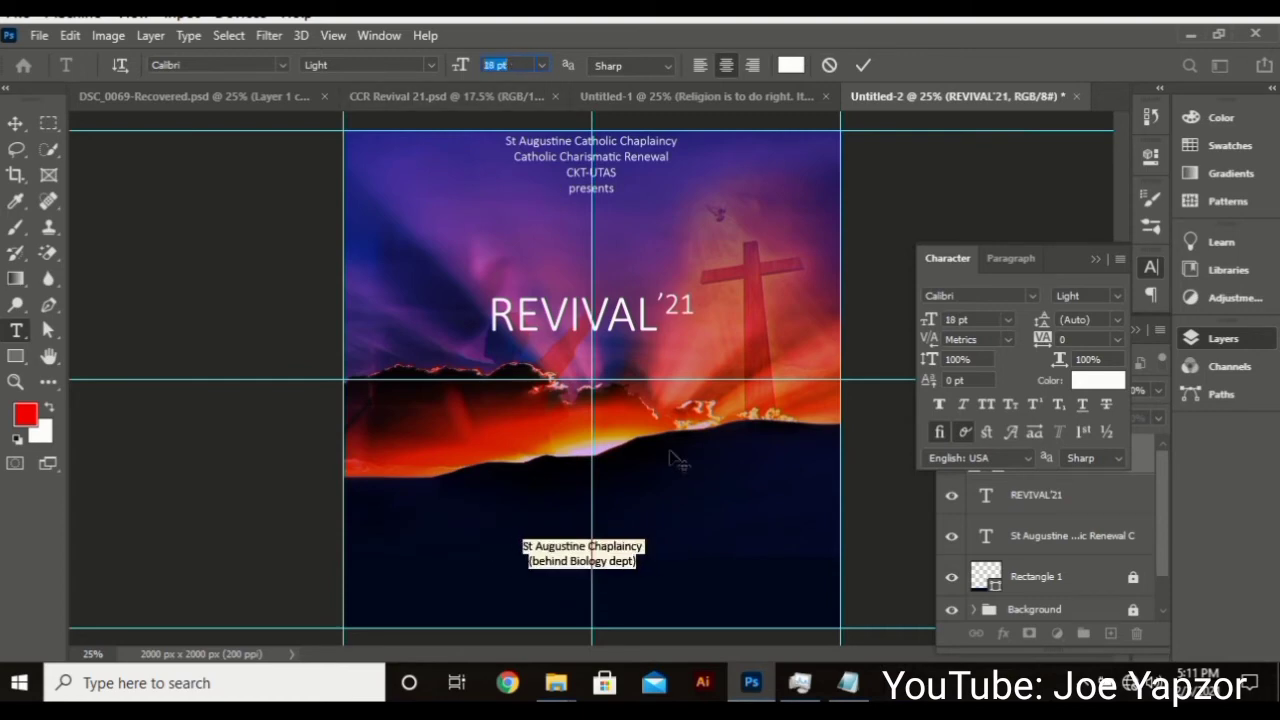
pyautogui.moveTo(672, 457)
pyautogui.mouseDown()
pyautogui.moveTo(680, 447)
pyautogui.moveTo(688, 466)
pyautogui.mouseUp()
pyautogui.click(863, 66)
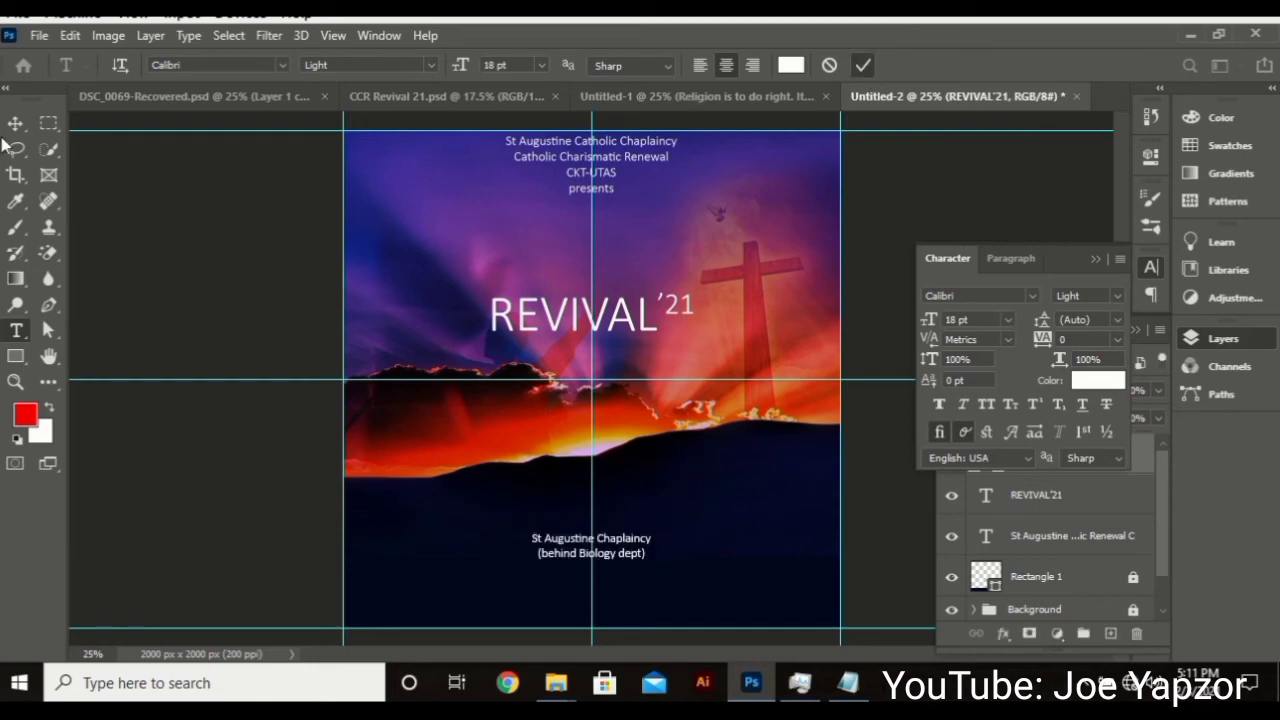
# - Duplicate the venue text to the right and replace it with '6:00 PM each night'
pyautogui.press('v')
pyautogui.moveTo(628, 559); pyautogui.dragTo(470, 551)
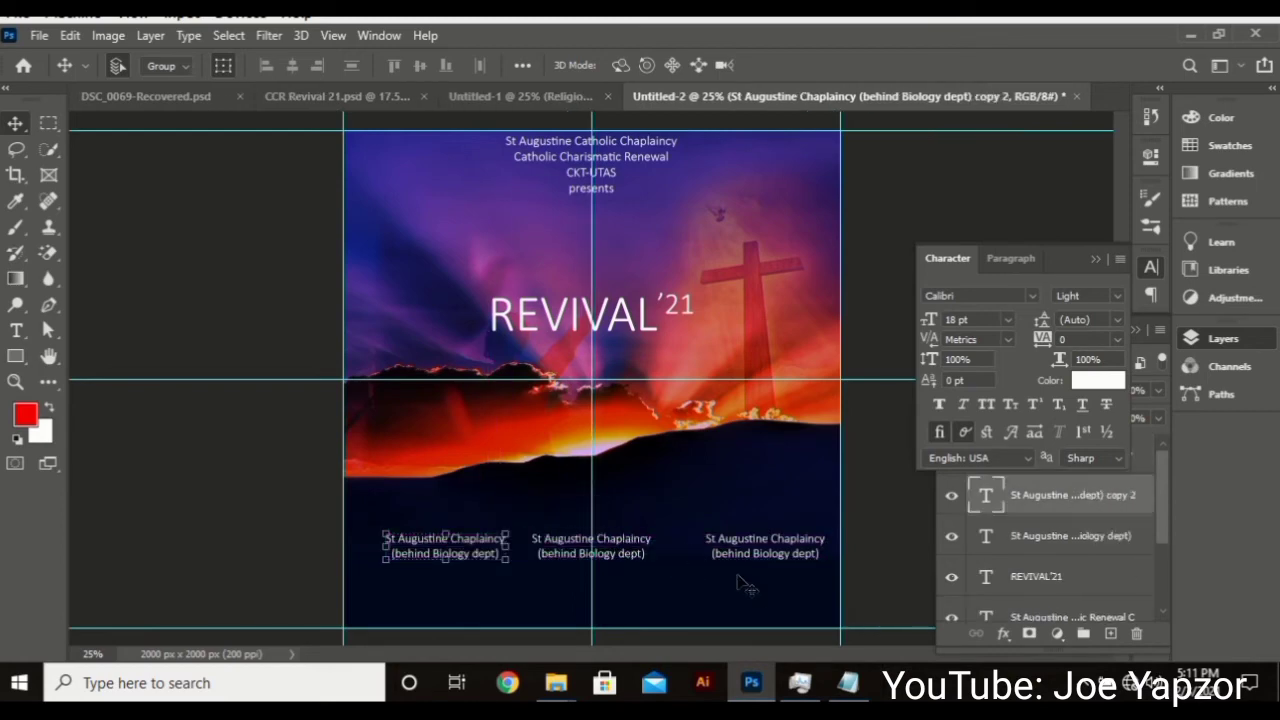
pyautogui.click(848, 683)
pyautogui.moveTo(93, 378); pyautogui.dragTo(2, 362)
pyautogui.hotkey('ctrl', 'c')
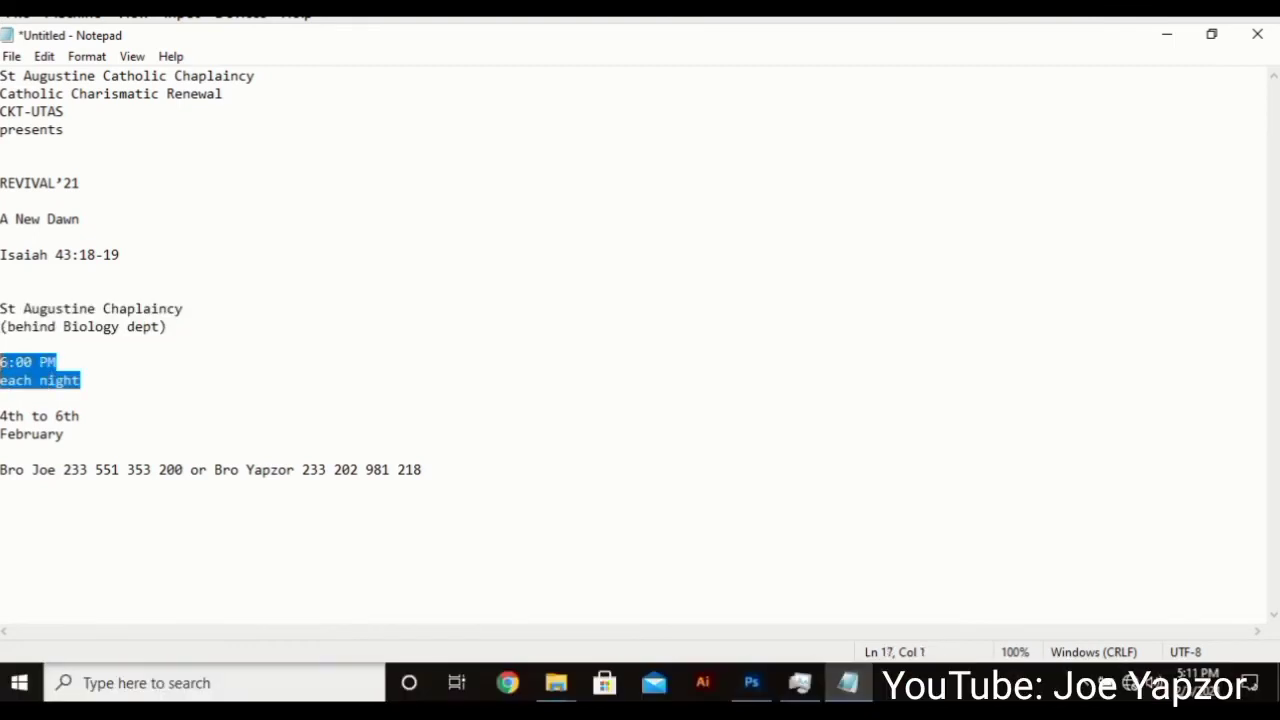
pyautogui.click(750, 684)
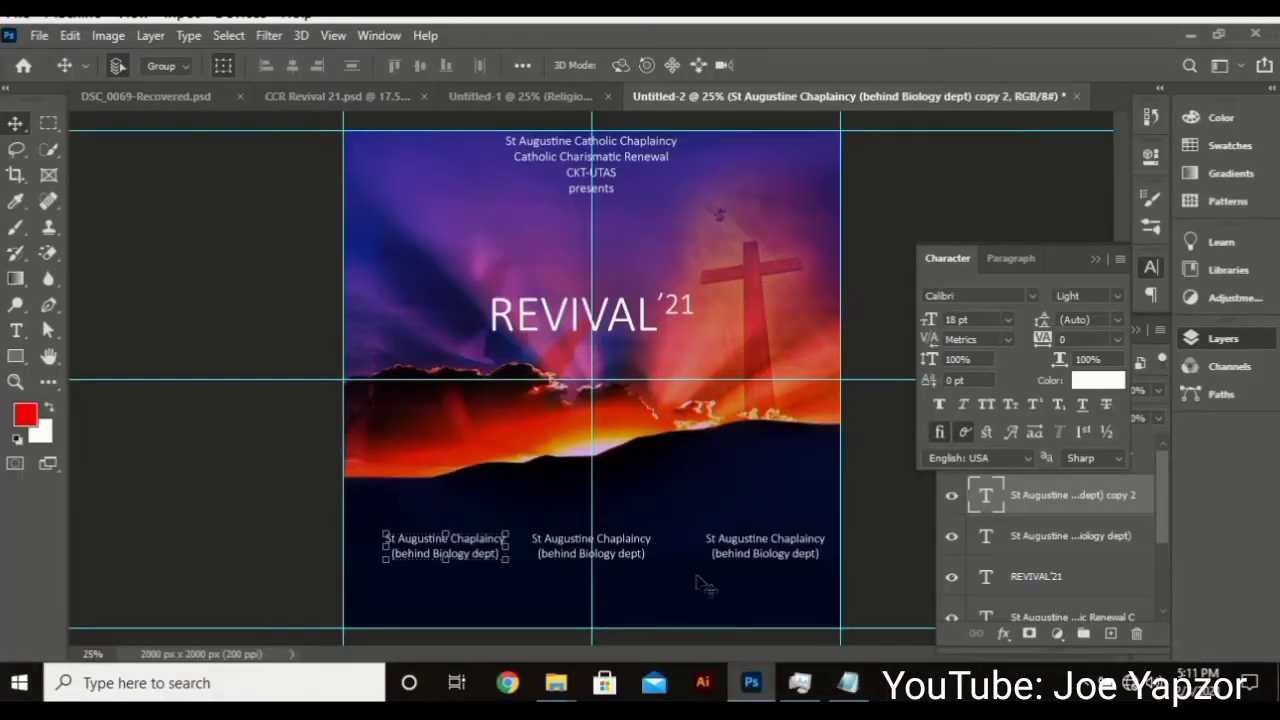
pyautogui.click(755, 553)
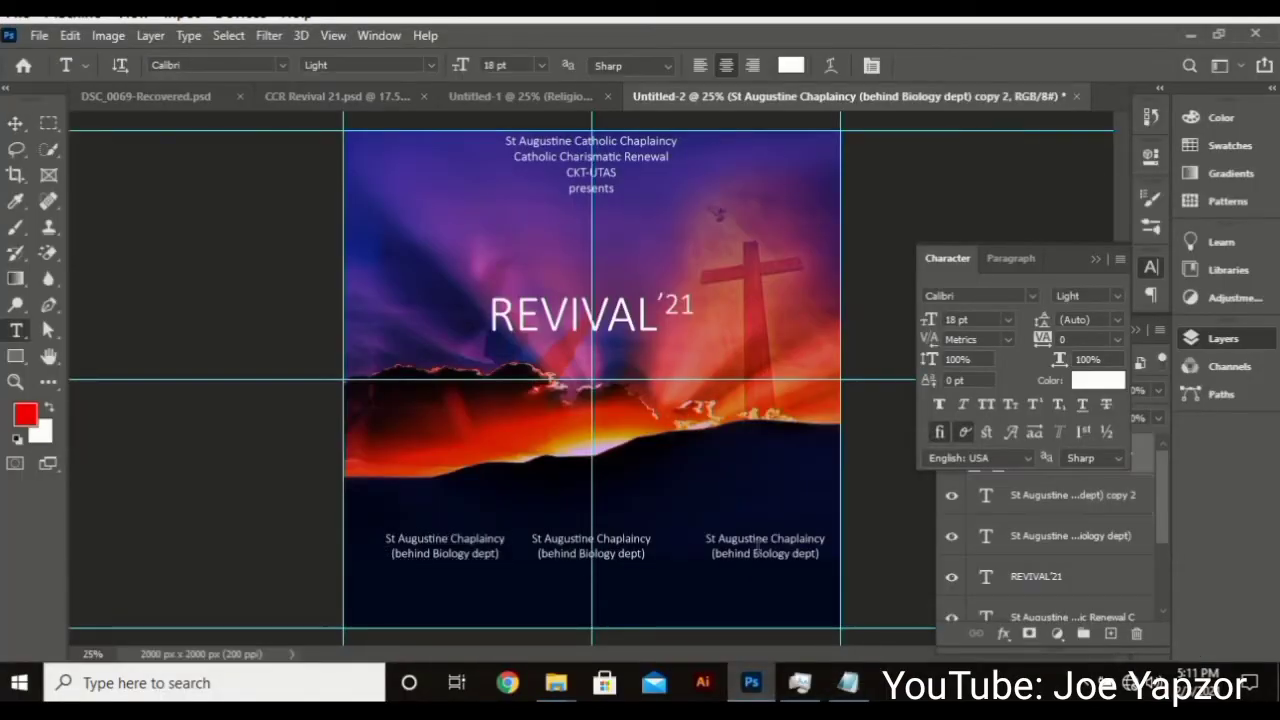
pyautogui.hotkey('ctrl', 'a')
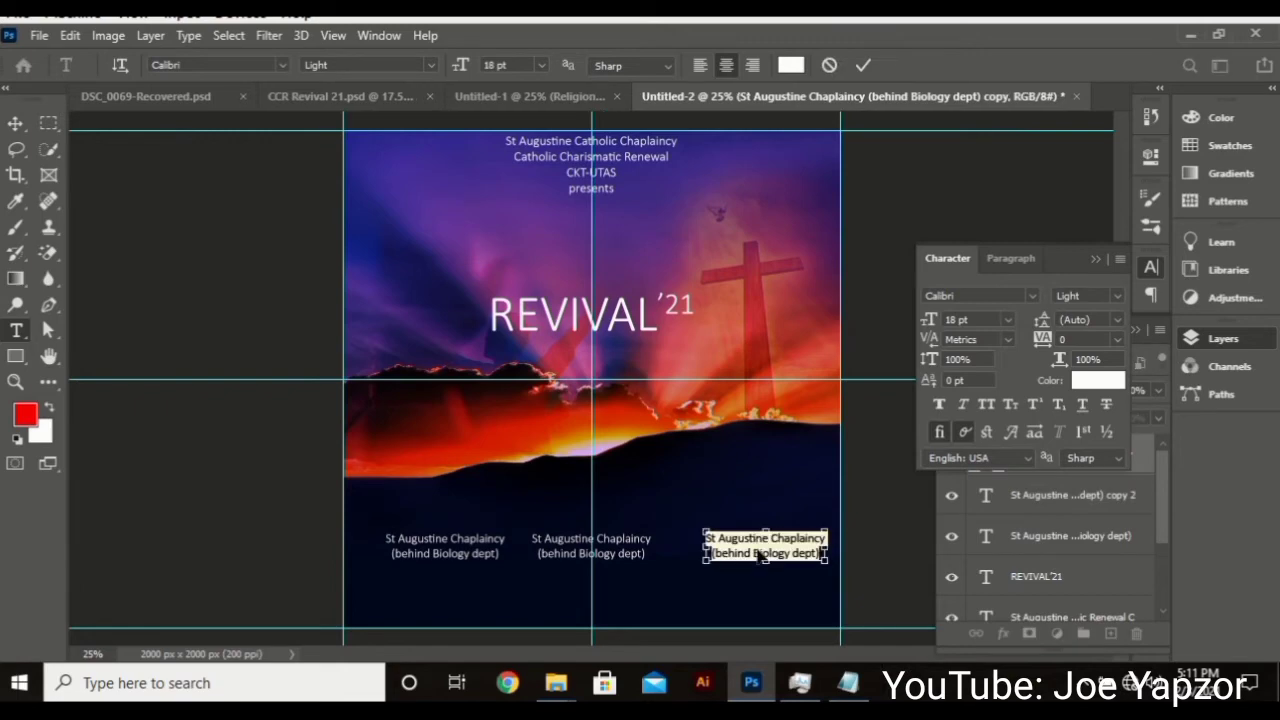
pyautogui.hotkey('ctrl', 'v')
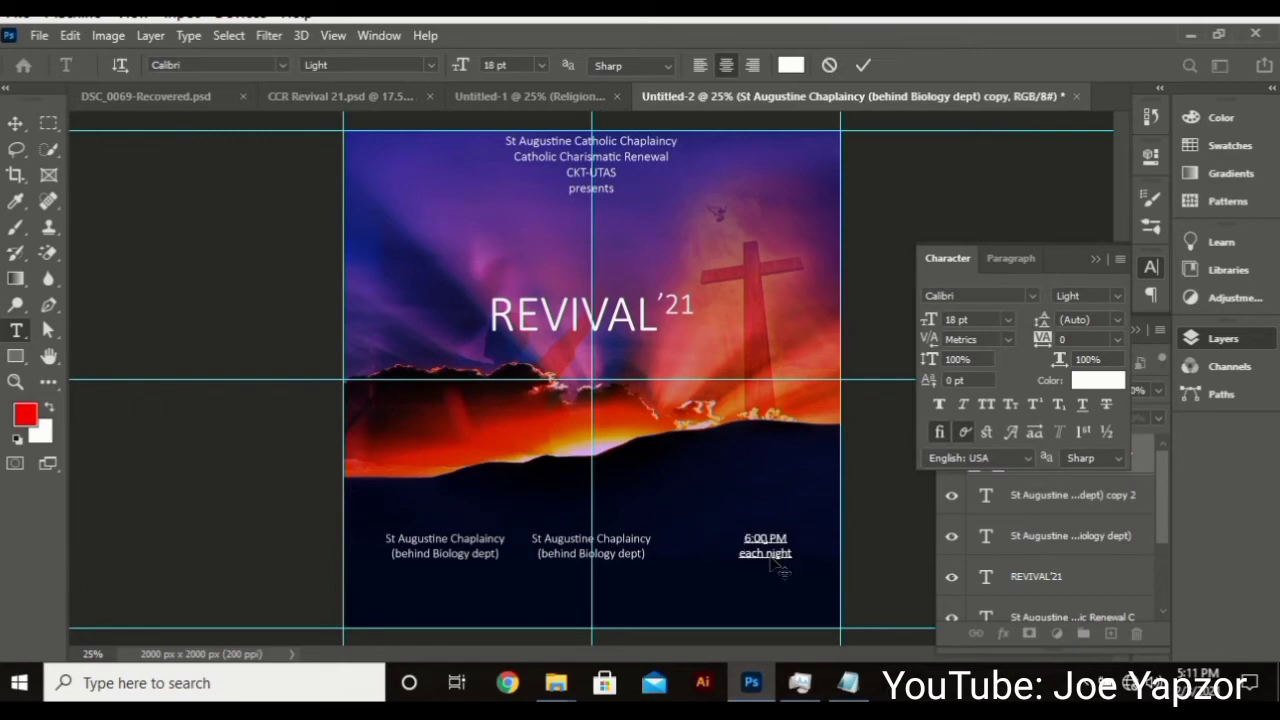
pyautogui.click(862, 65)
# - Replace the left venue copy with the '4th to 6th February' date lines from the notes
pyautogui.moveTo(848, 683)
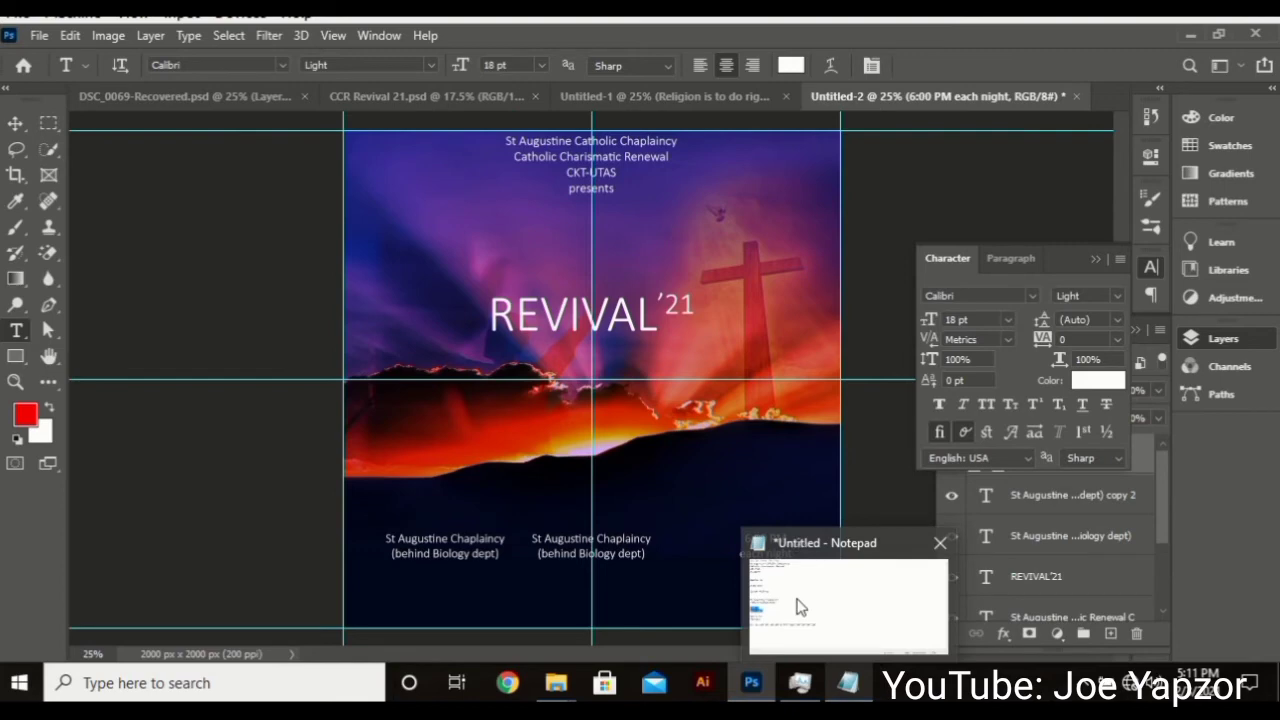
pyautogui.click(800, 605)
pyautogui.moveTo(92, 440)
pyautogui.mouseDown()
pyautogui.moveTo(1, 436)
pyautogui.moveTo(20, 416)
pyautogui.moveTo(111, 444)
pyautogui.mouseUp()
pyautogui.hotkey('ctrl', 'c')
pyautogui.click(2, 412)
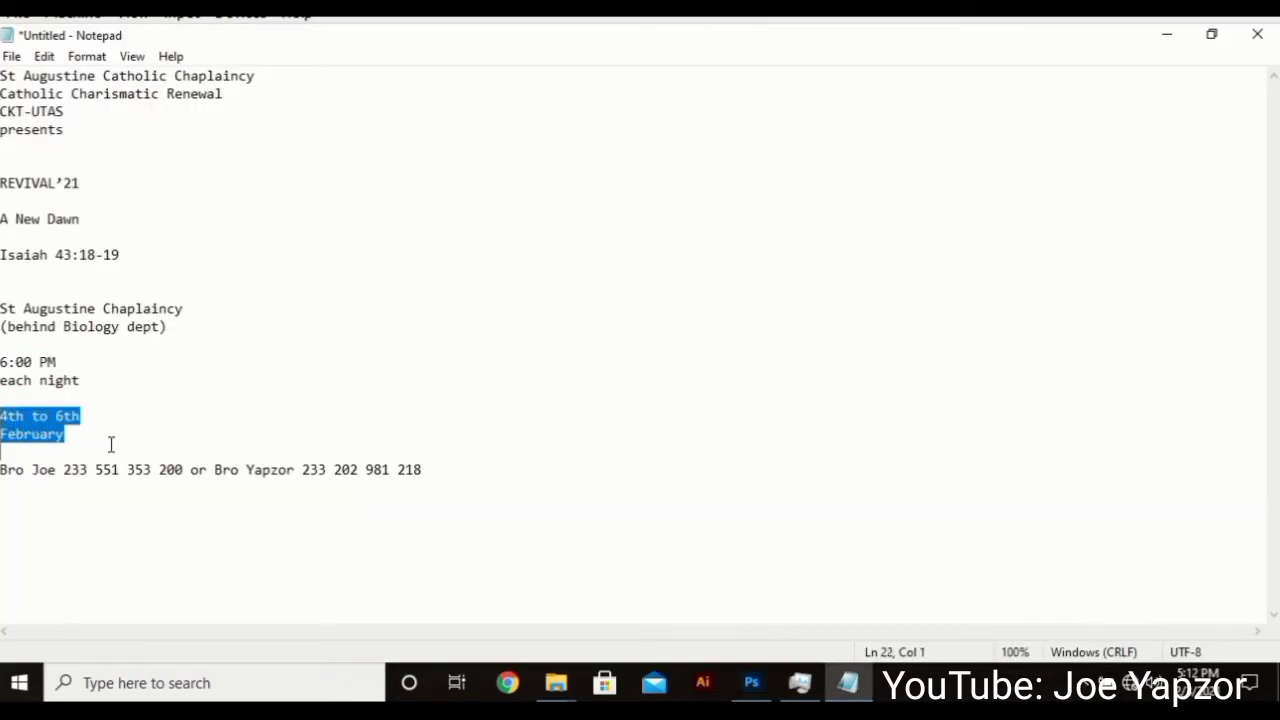
pyautogui.click(752, 683)
pyautogui.click(443, 552)
pyautogui.hotkey('ctrl', 'a')
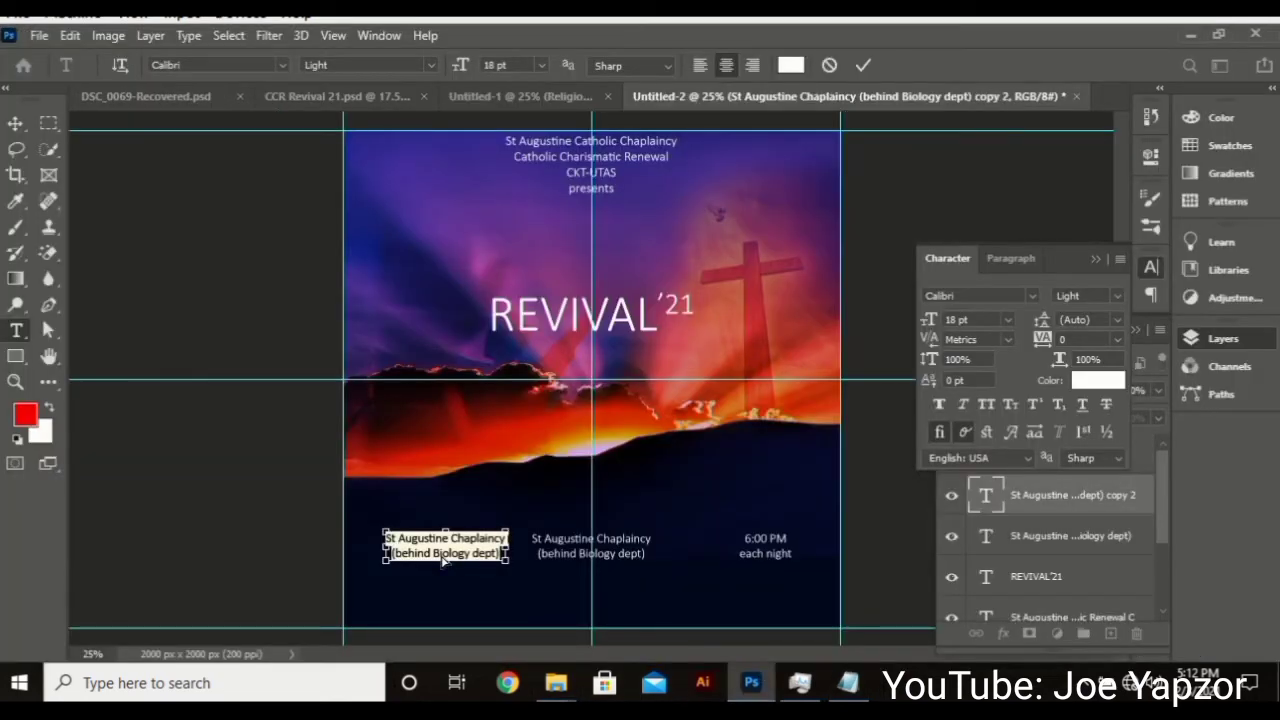
pyautogui.hotkey('ctrl', 'v')
pyautogui.hotkey('ctrl', 'shift', 'Left')
pyautogui.hotkey('ctrl', 'shift', 'Left')
pyautogui.hotkey('ctrl', 'shift', 'Left')
pyautogui.hotkey('ctrl', 'shift', 'Left')
pyautogui.hotkey('ctrl', 'shift', 'Left')
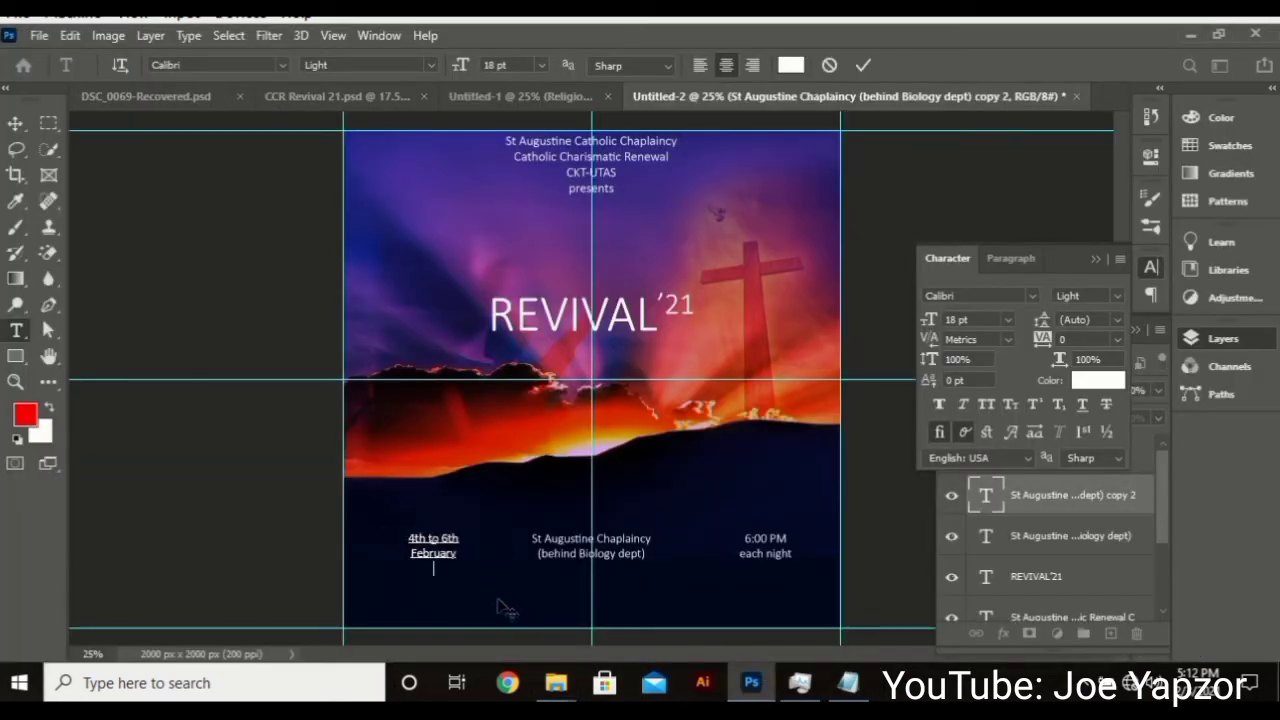
pyautogui.hotkey('ctrl', 'a')
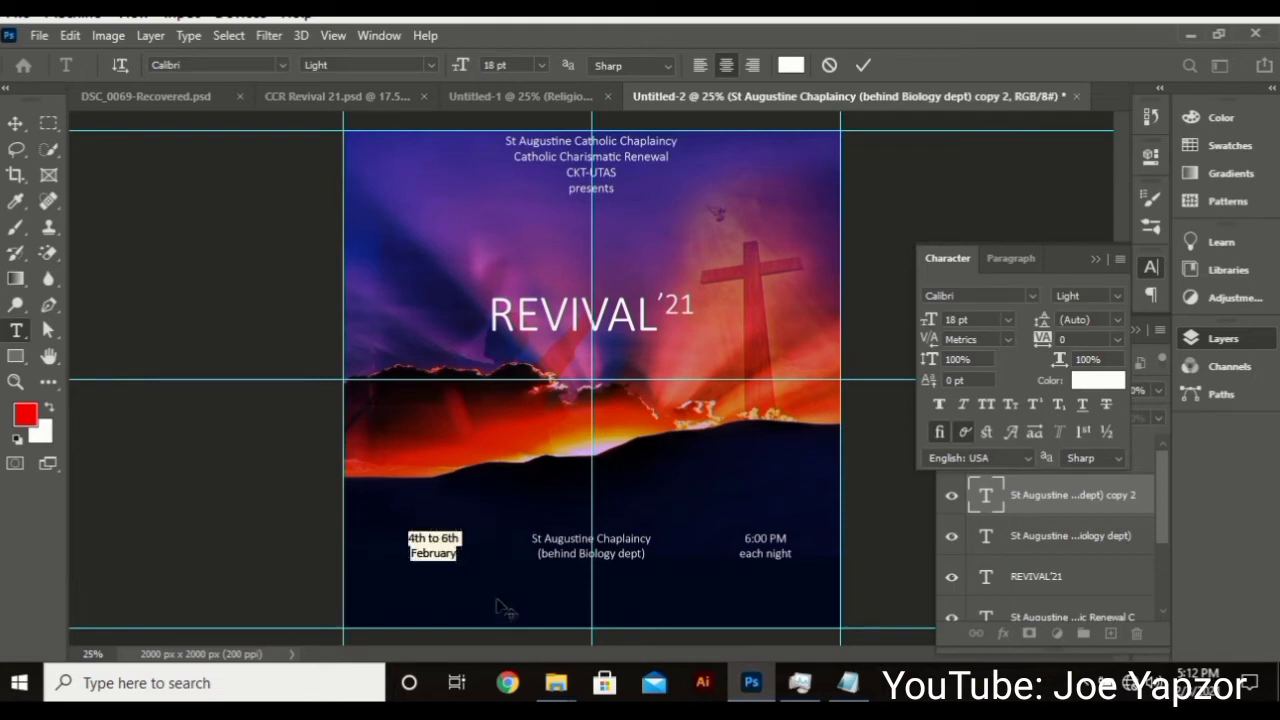
pyautogui.click(862, 66)
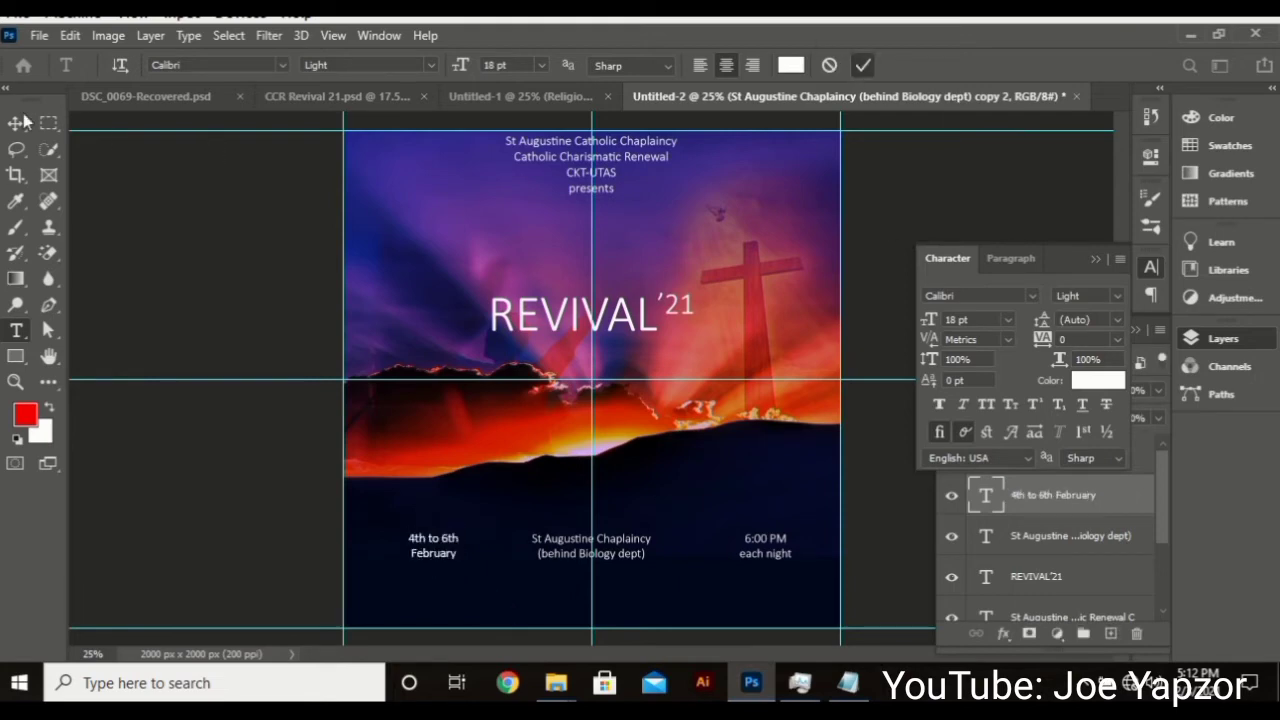
# - Select the three bottom text layers and distribute their horizontal centres evenly
pyautogui.click(15, 123)
pyautogui.click(435, 566)
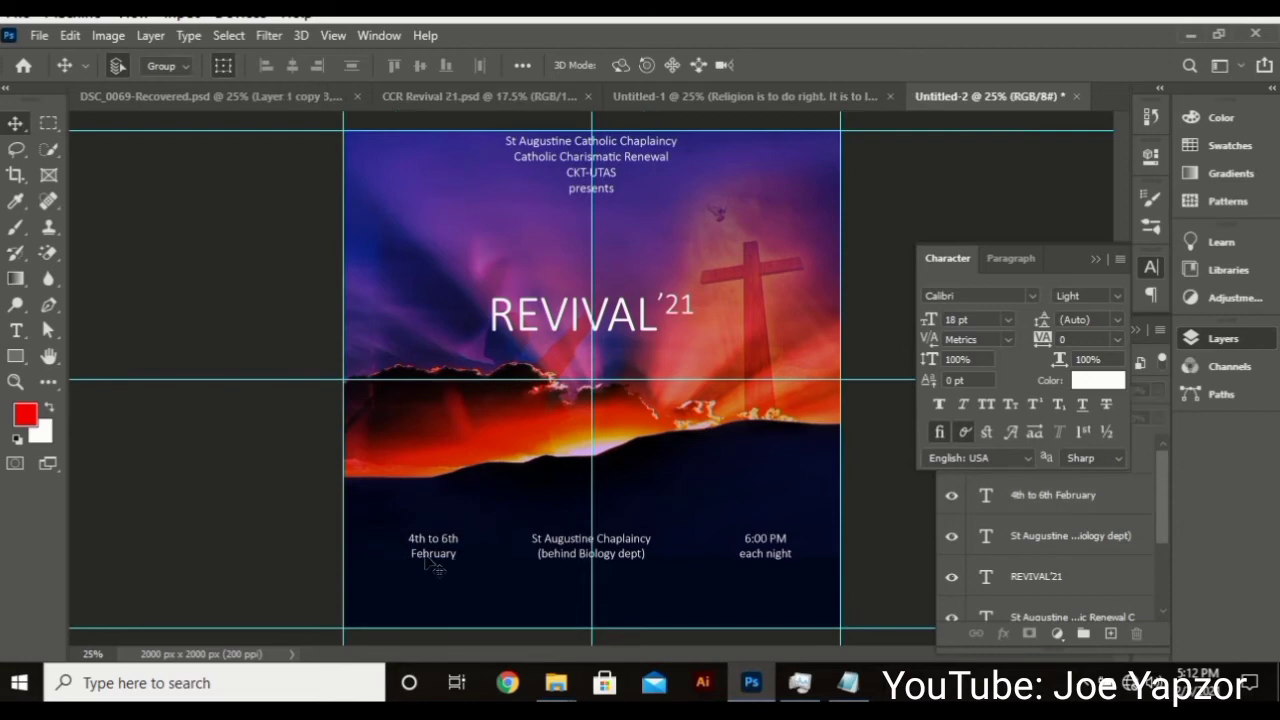
pyautogui.moveTo(405, 548); pyautogui.dragTo(830, 566)
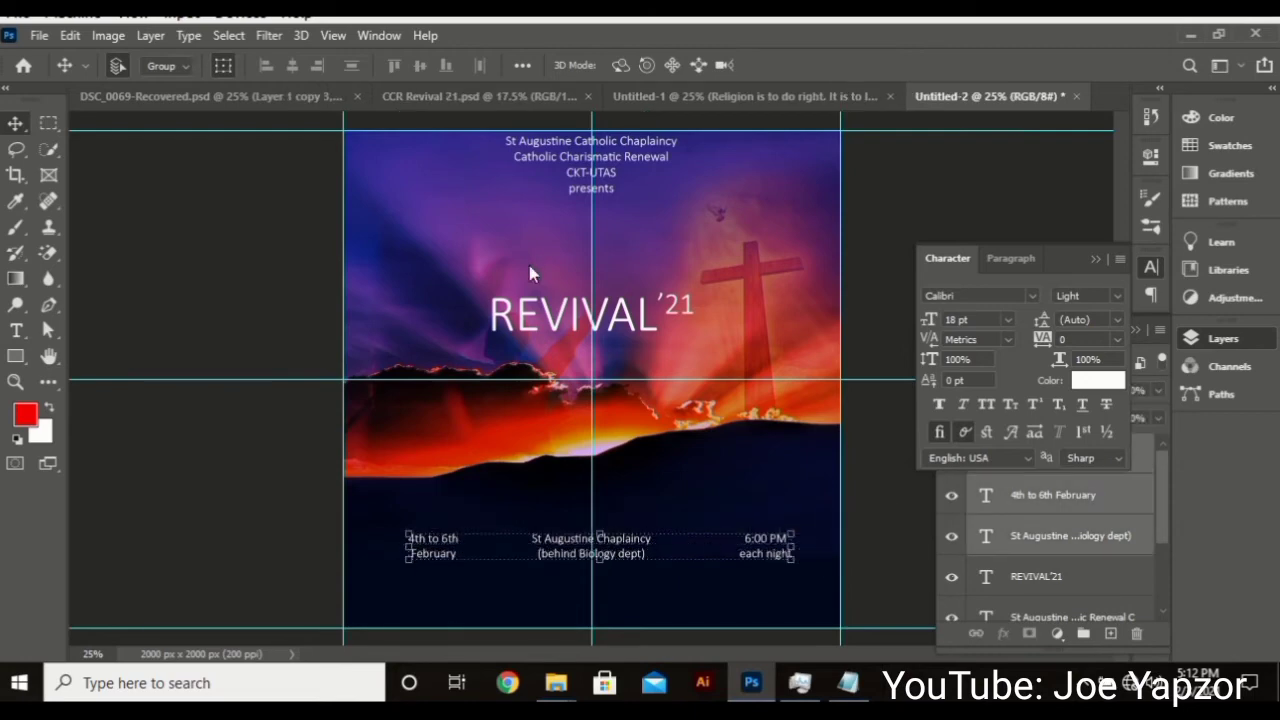
pyautogui.click(481, 66)
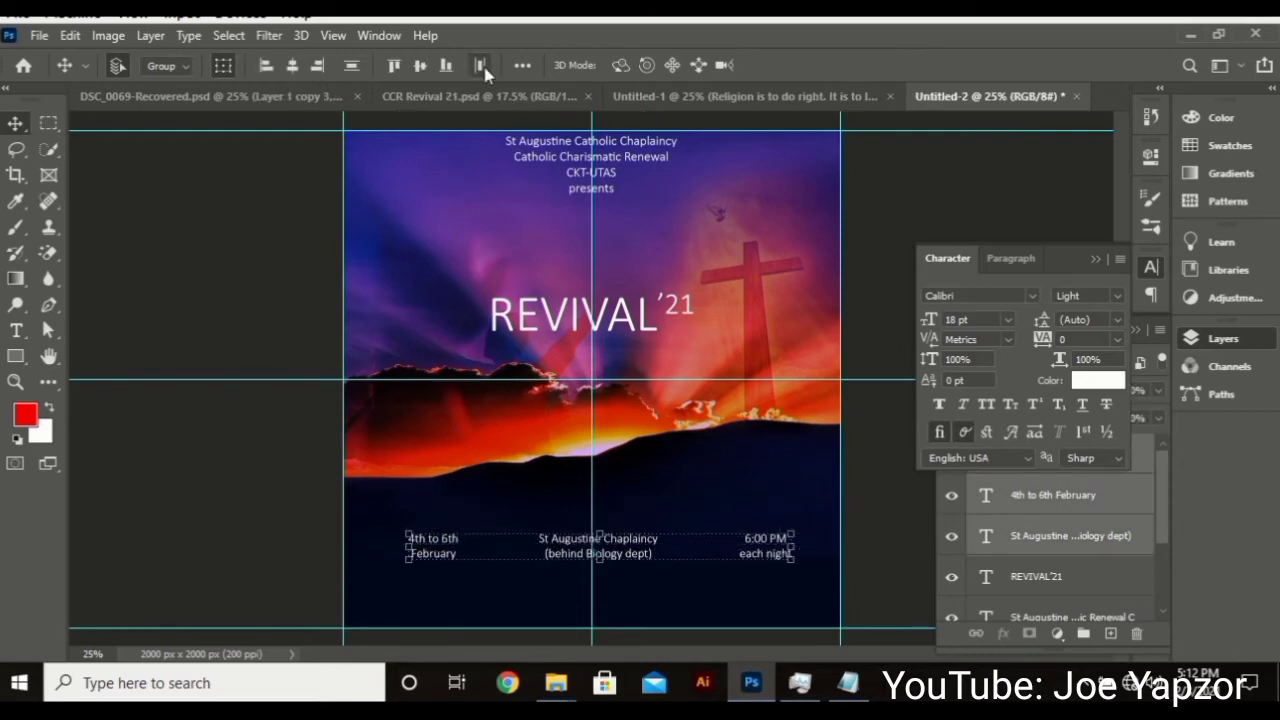
pyautogui.click(481, 66)
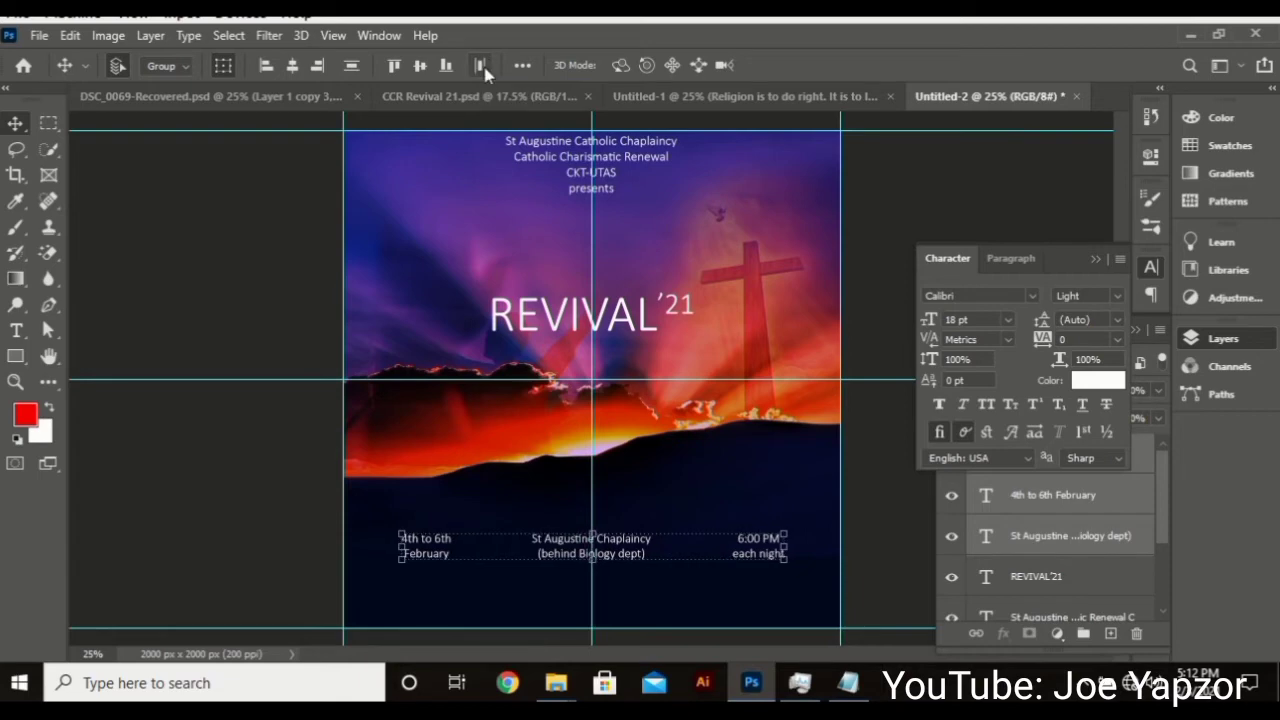
# - Copy the contacts' phone-number line from the Notepad notes
pyautogui.click(217, 274)
pyautogui.click(848, 684)
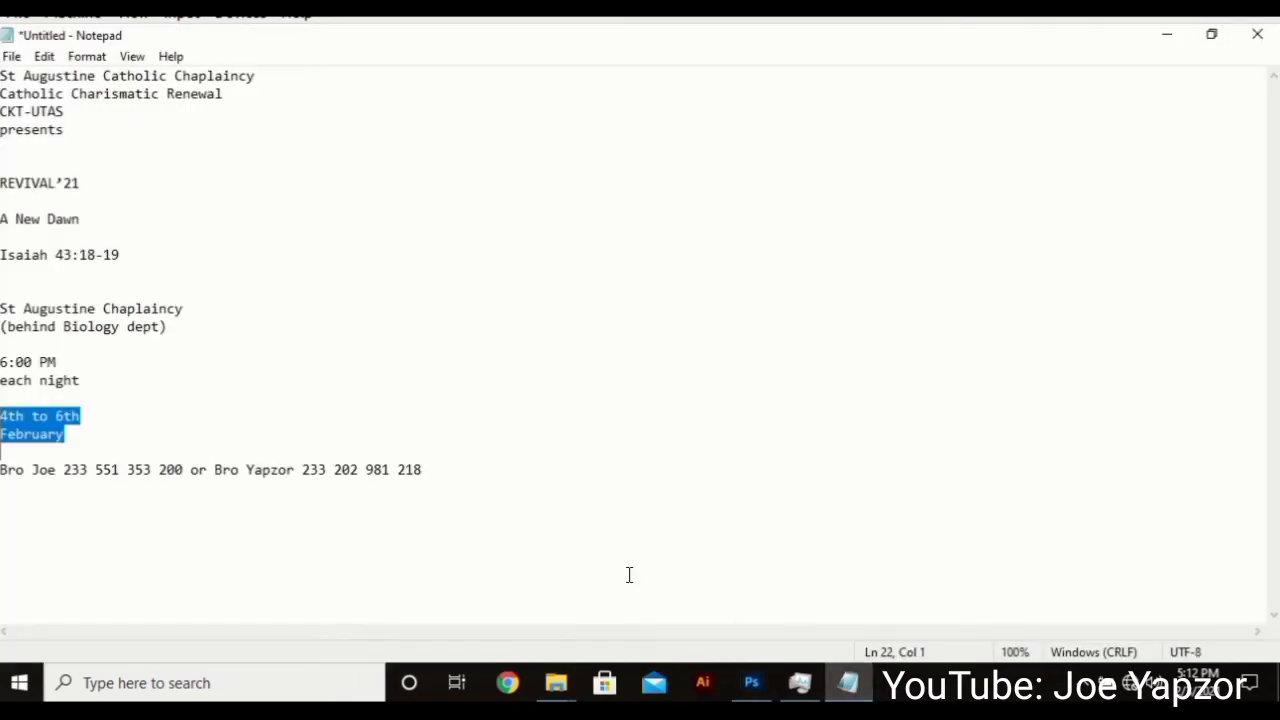
pyautogui.click(265, 472)
pyautogui.hotkey('ctrl', 'a')
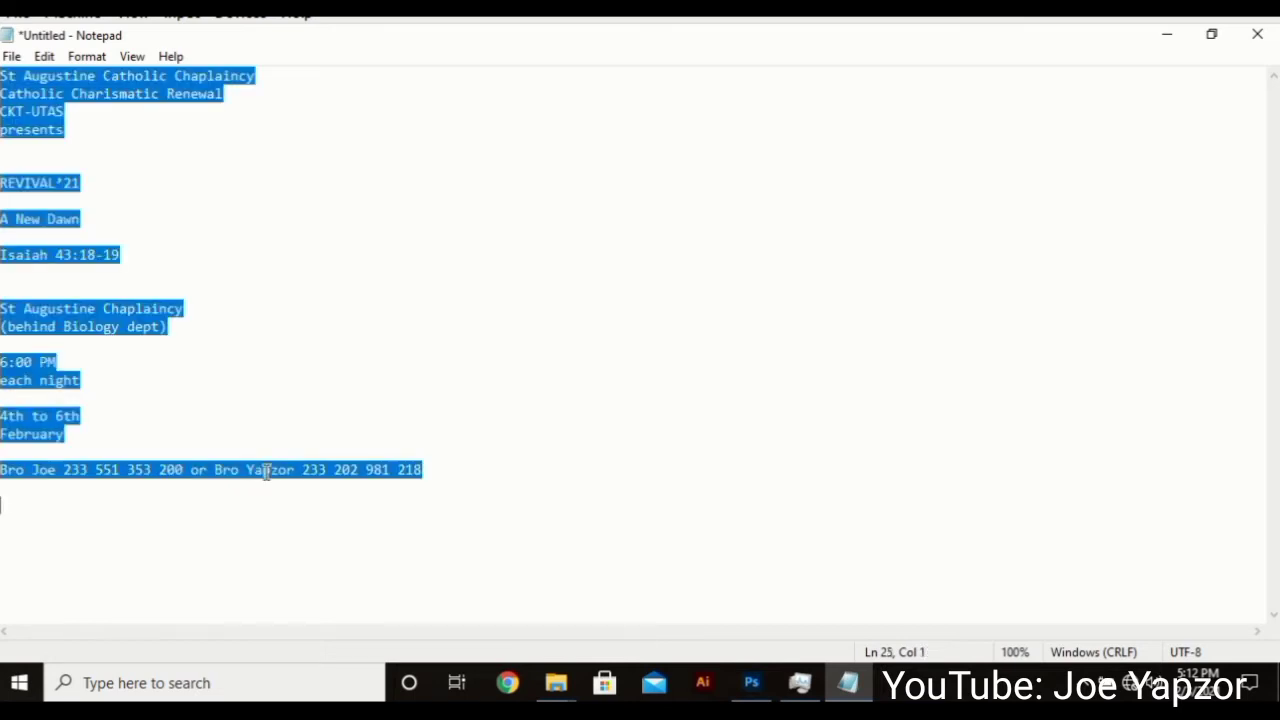
pyautogui.click(265, 470)
pyautogui.moveTo(457, 468); pyautogui.dragTo(33, 460)
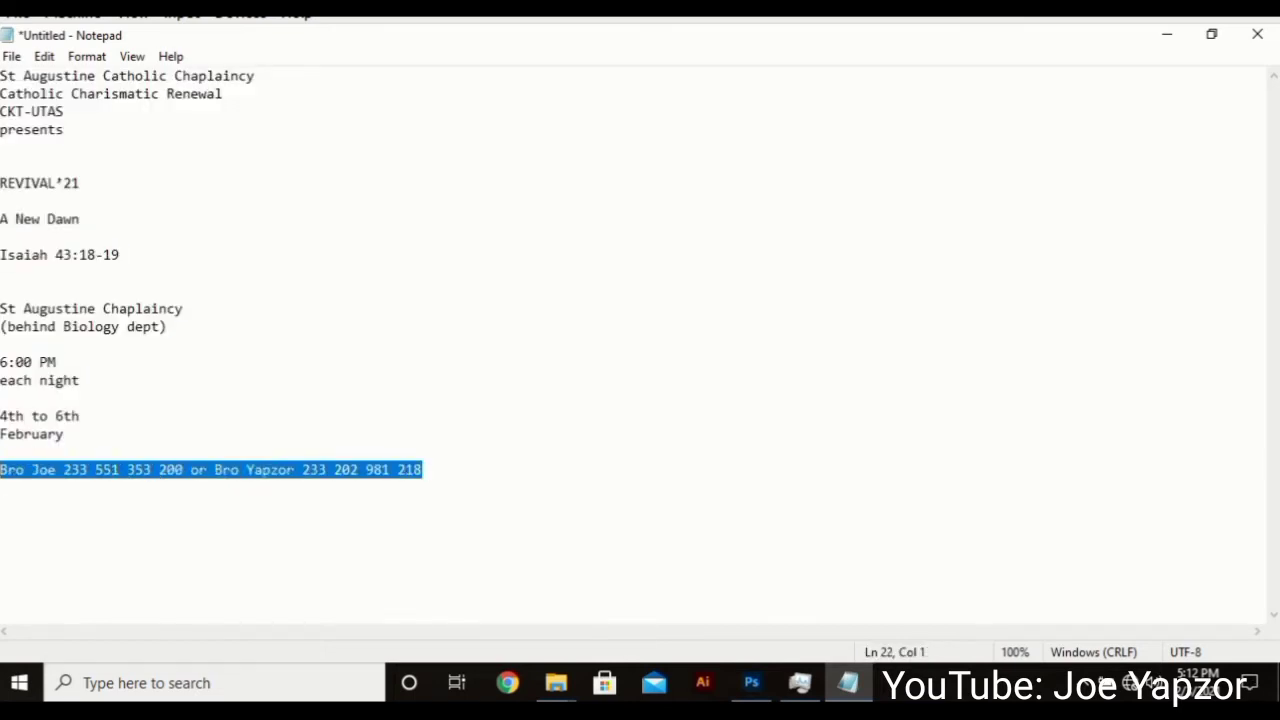
pyautogui.click(750, 685)
pyautogui.click(750, 685)
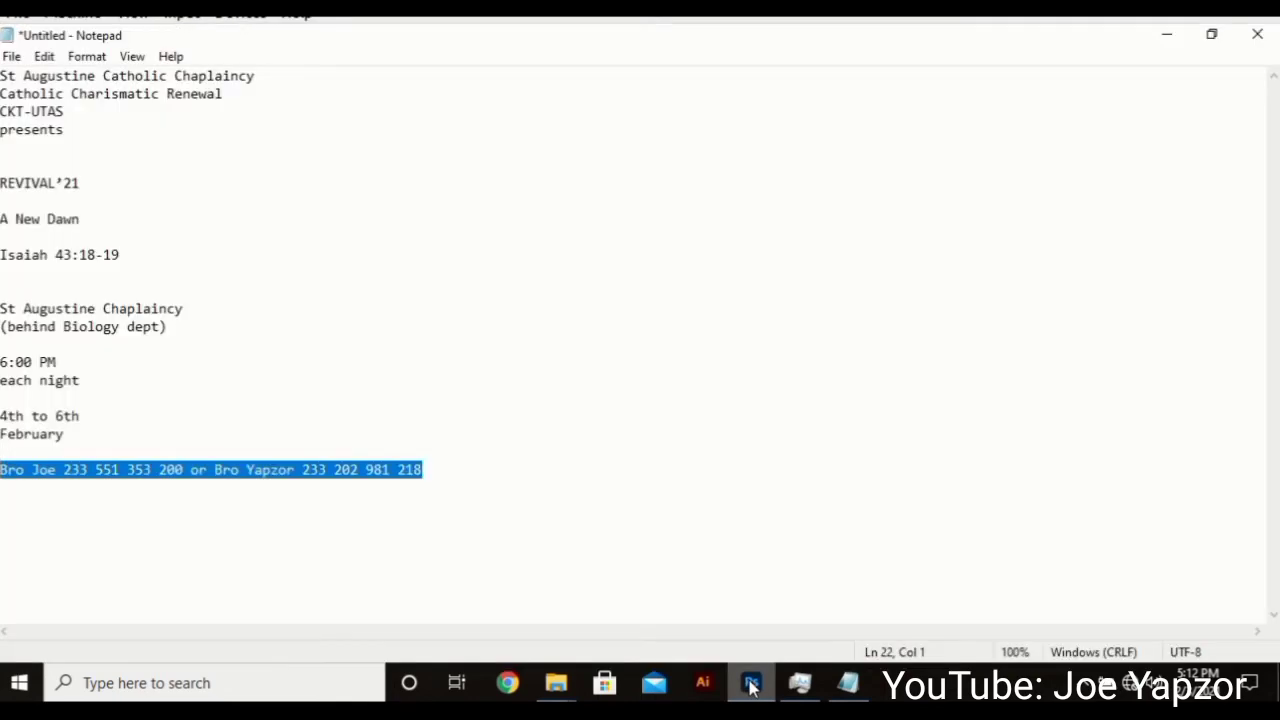
pyautogui.click(752, 683)
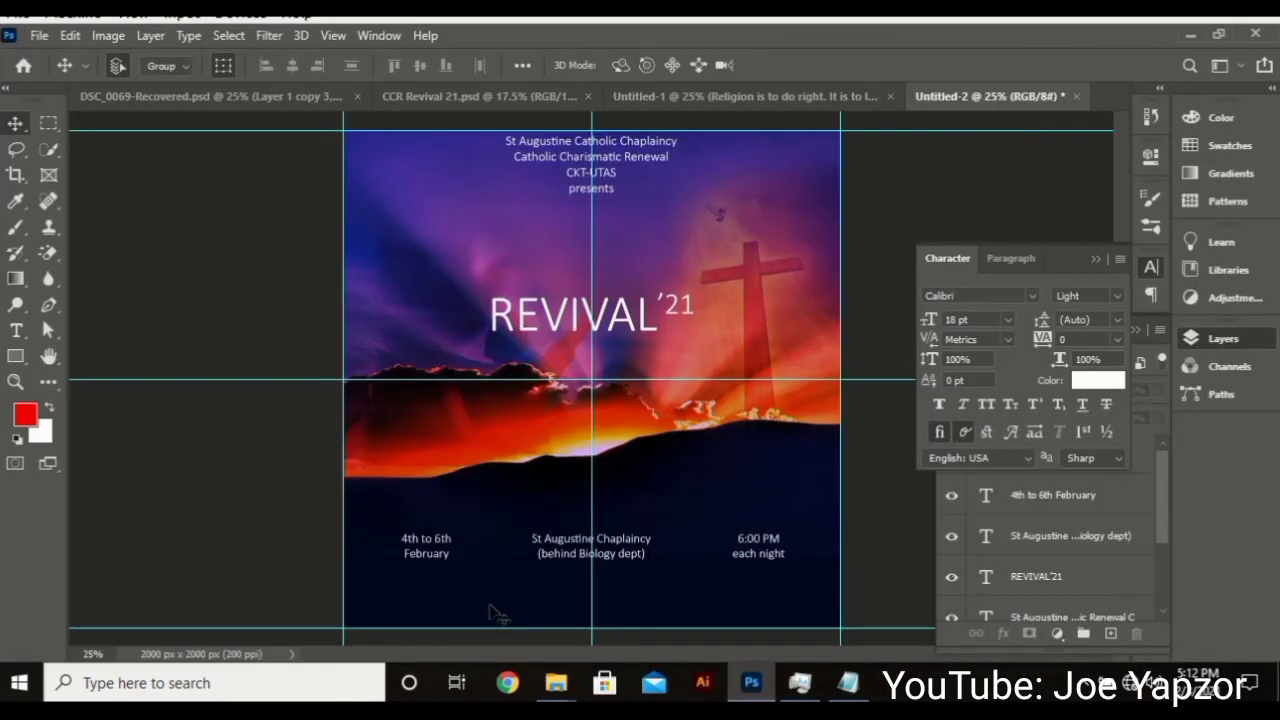
# - Paste the contact line as new text centred along the bottom edge, set to 17 pt
pyautogui.press('t')
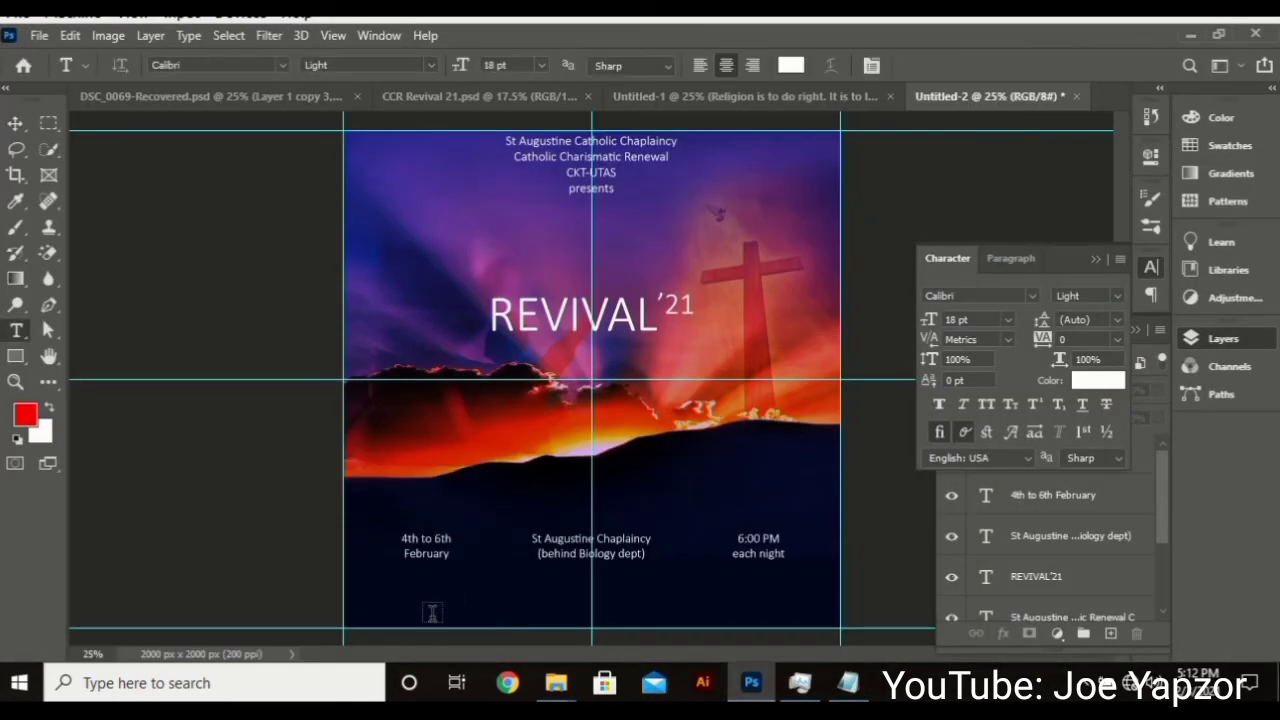
pyautogui.click(433, 612)
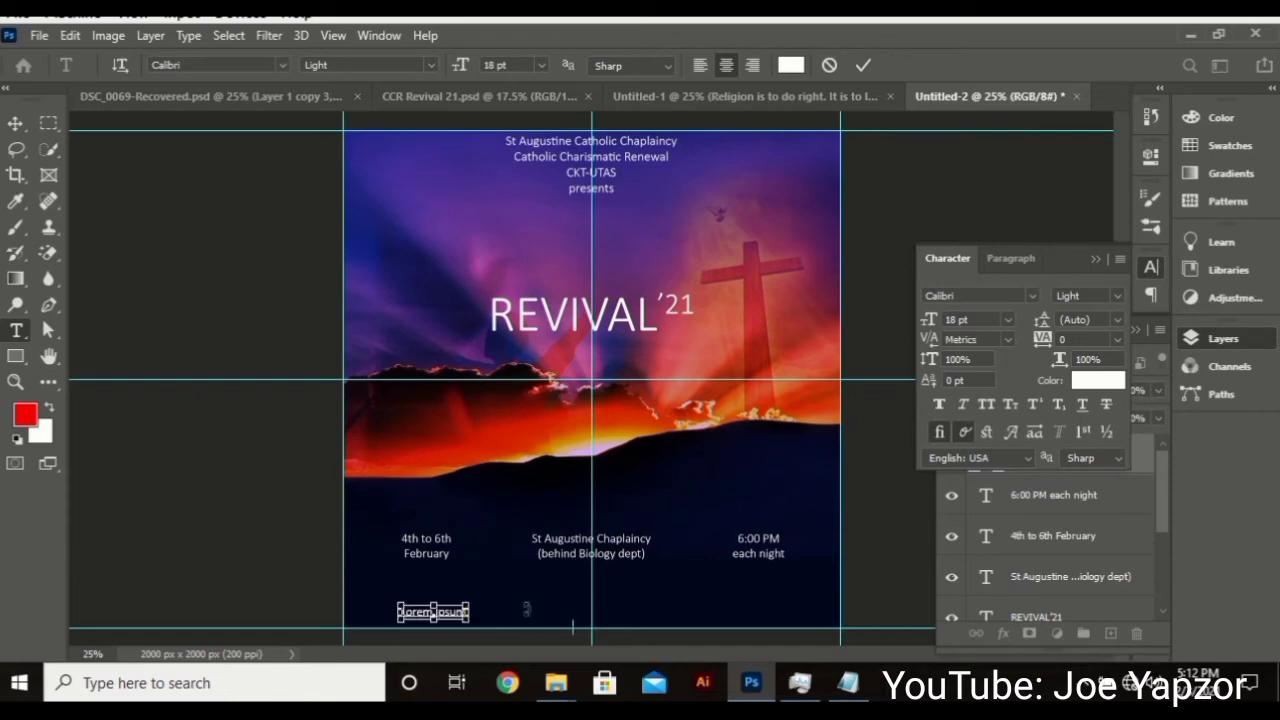
pyautogui.hotkey('ctrl', 'v')
pyautogui.moveTo(654, 580); pyautogui.dragTo(800, 565)
pyautogui.hotkey('ctrl', 'a')
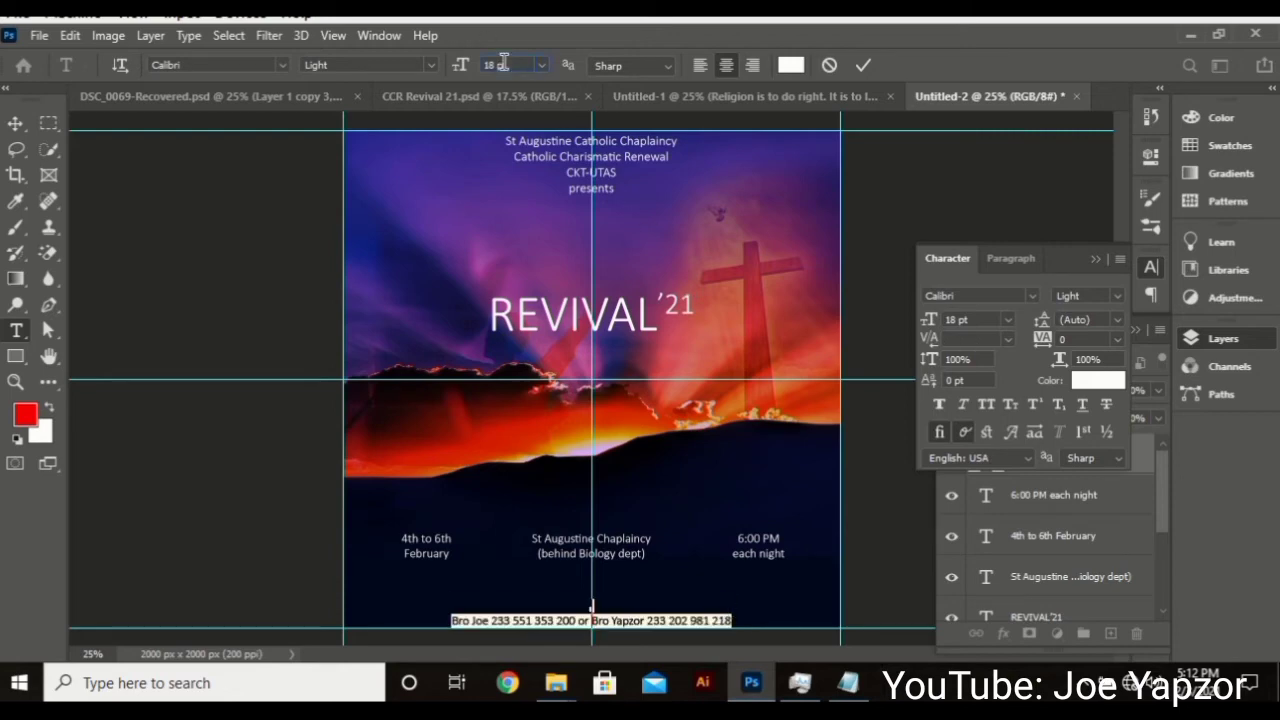
pyautogui.click(504, 63)
pyautogui.press('Down')
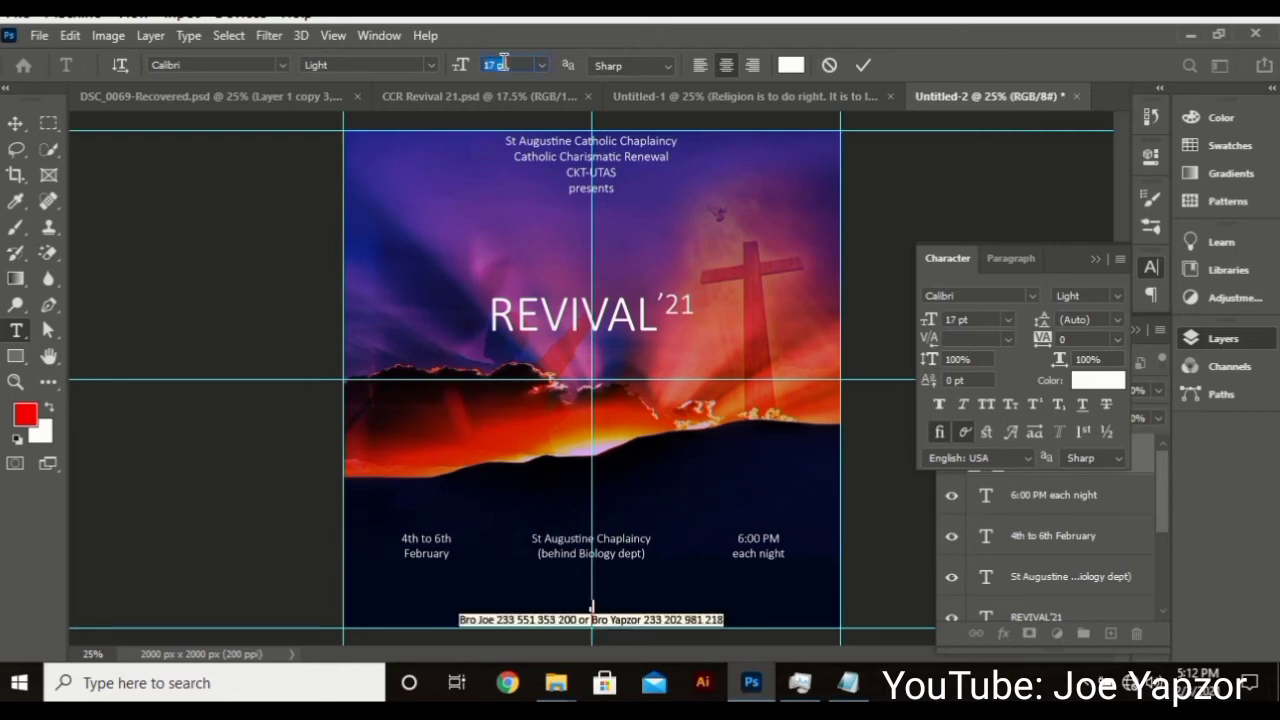
pyautogui.click(863, 66)
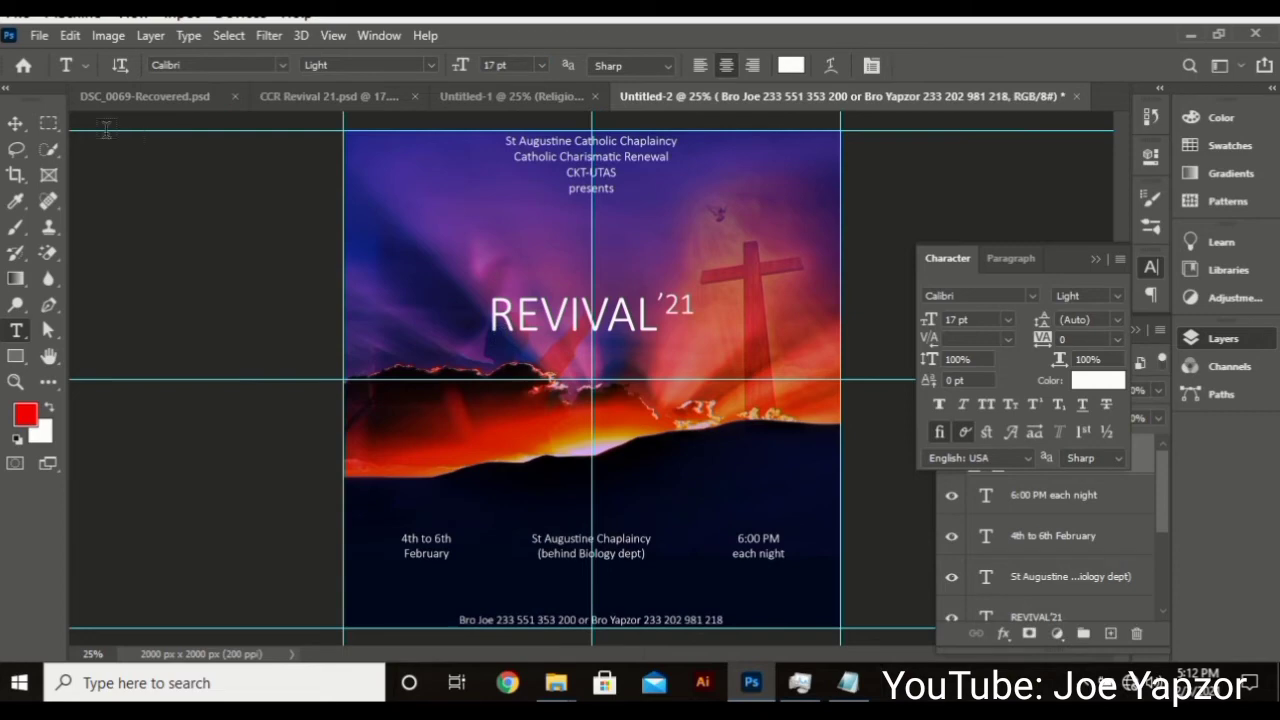
pyautogui.click(16, 123)
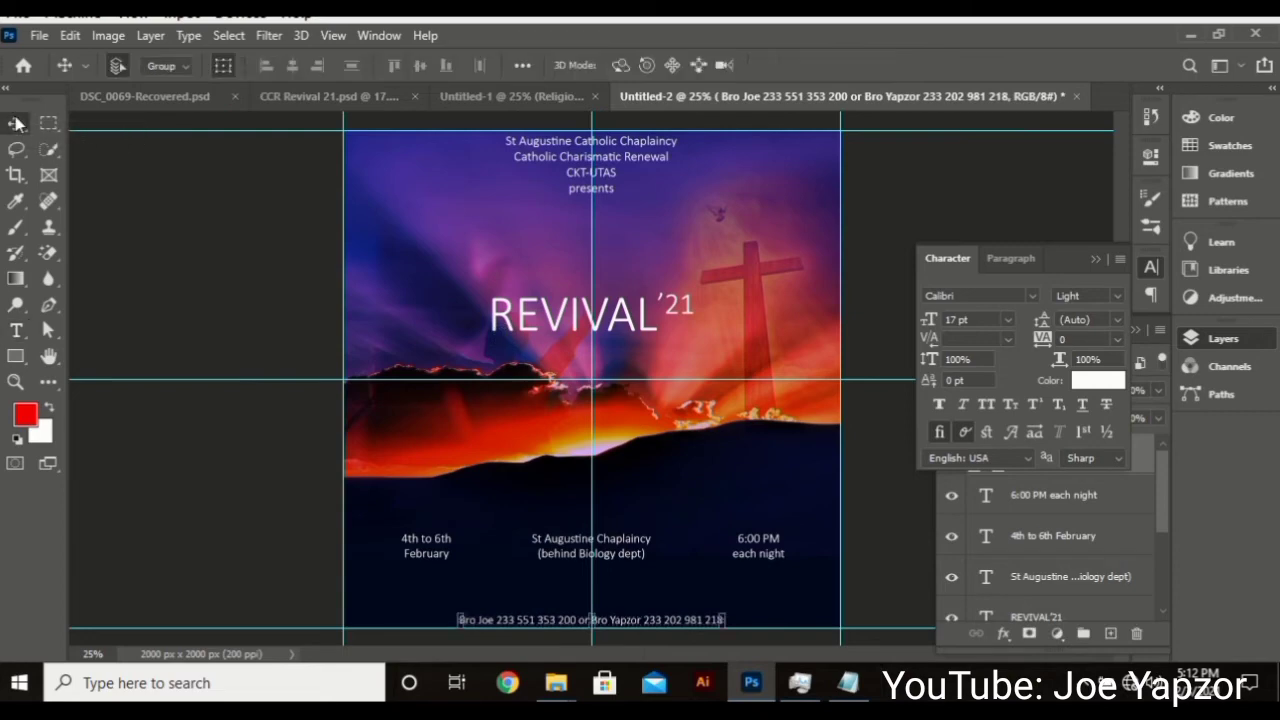
# - Draw a small rectangle just below the REVIVAL'21 title
pyautogui.click(588, 262)
pyautogui.click(562, 328)
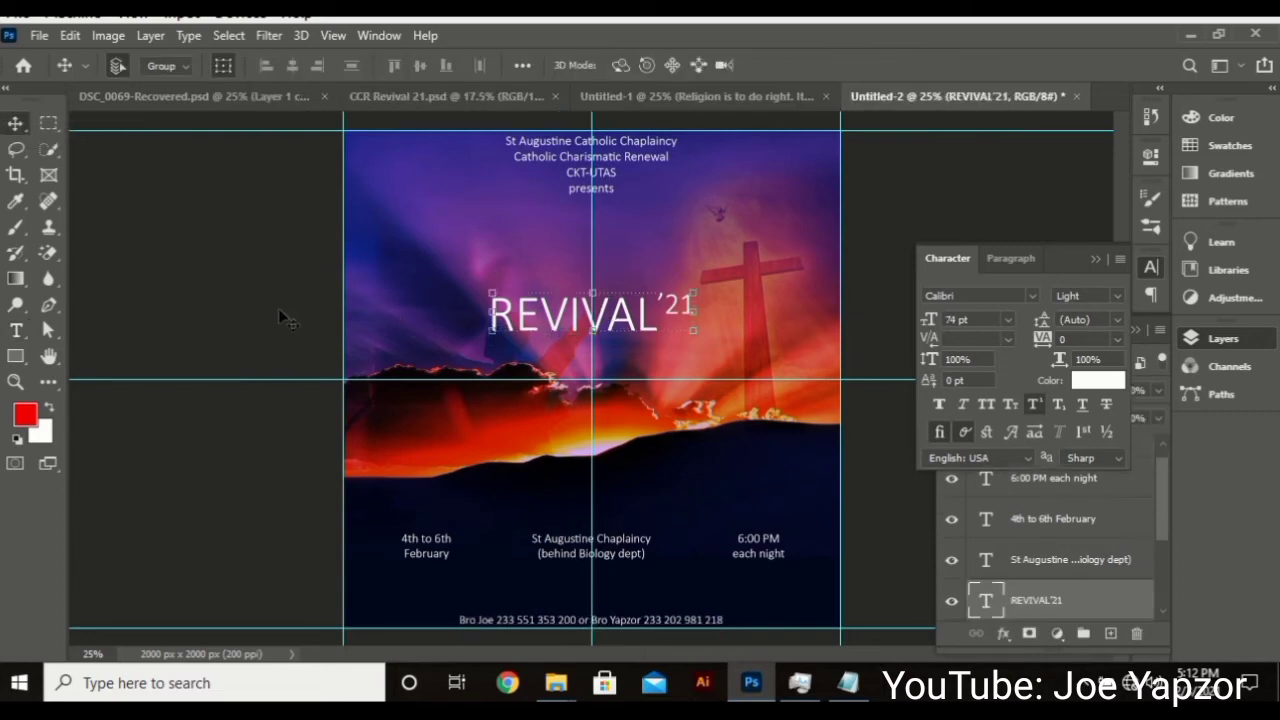
pyautogui.click(16, 356)
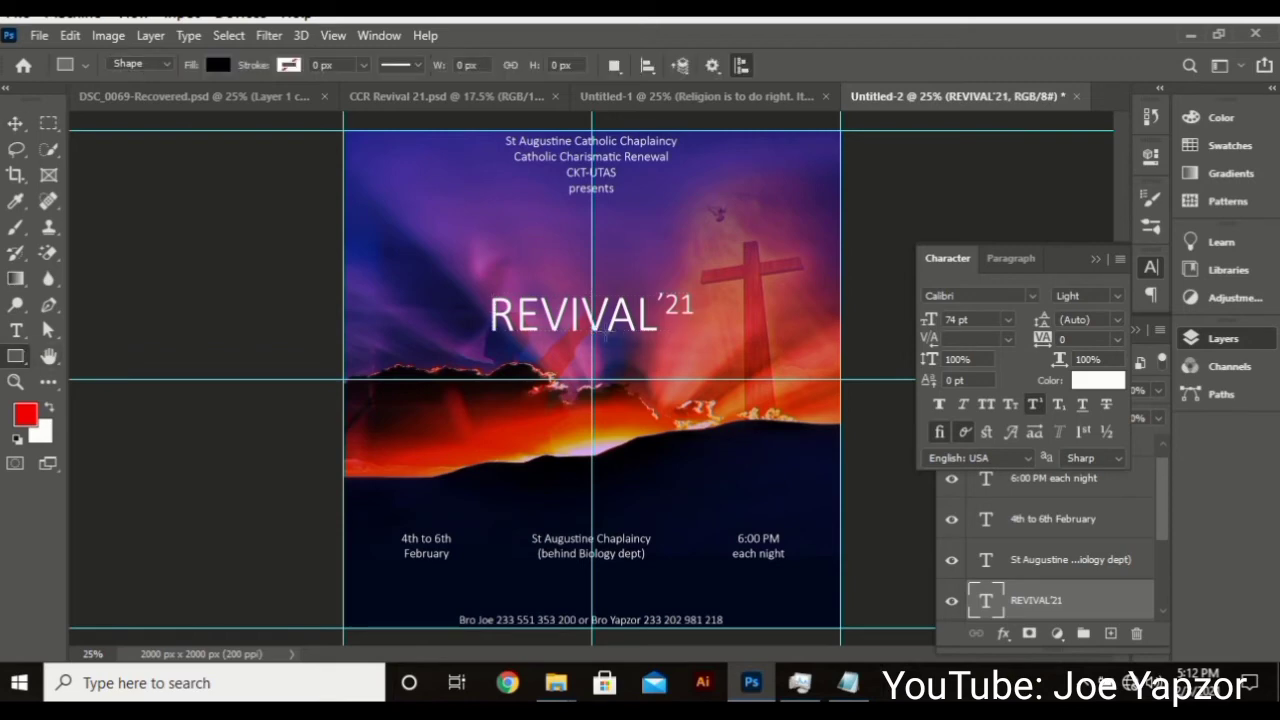
pyautogui.moveTo(605, 334); pyautogui.dragTo(677, 356)
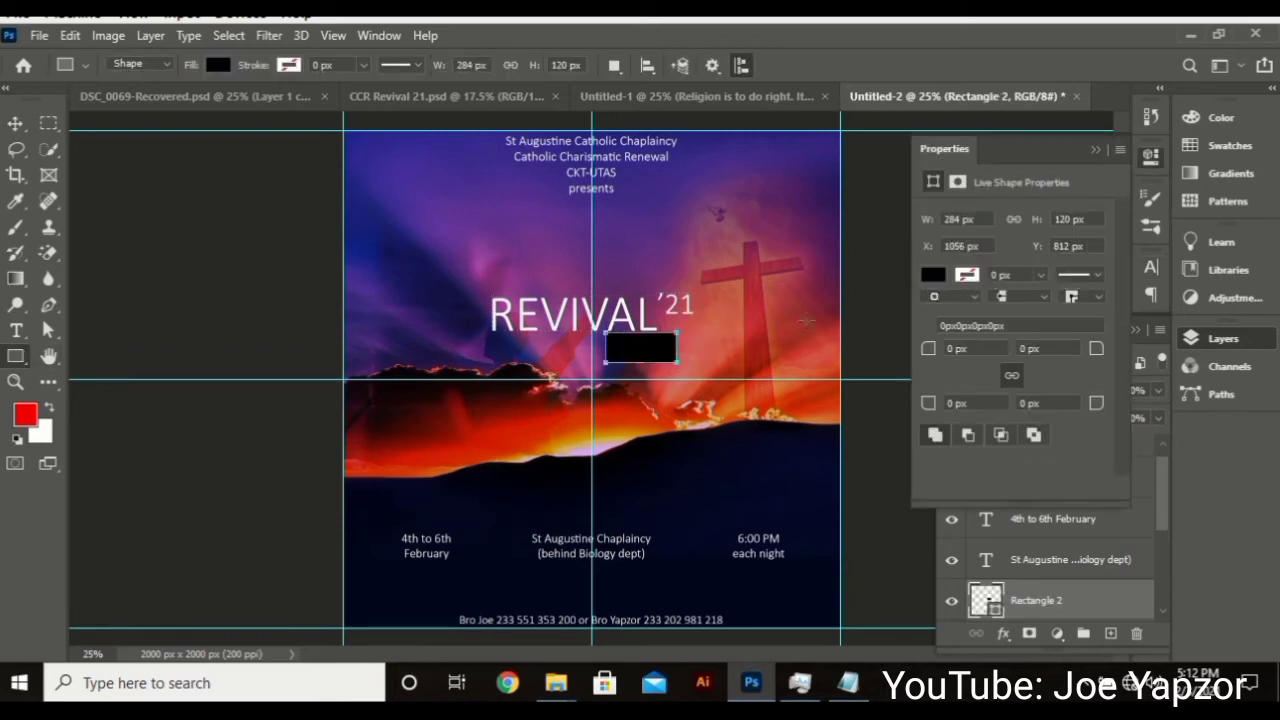
# - Fill the rectangle with orange #d38000 sampled from the flyer, then nudge it left
pyautogui.click(935, 276)
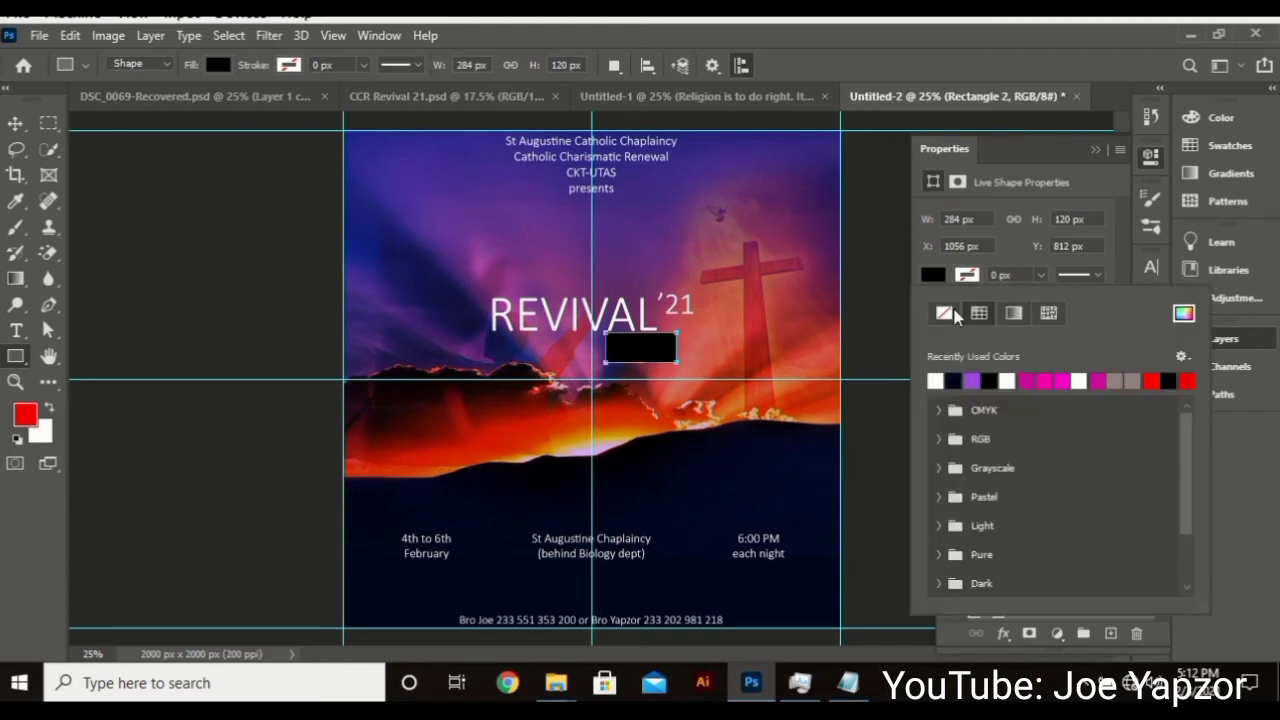
pyautogui.click(1183, 314)
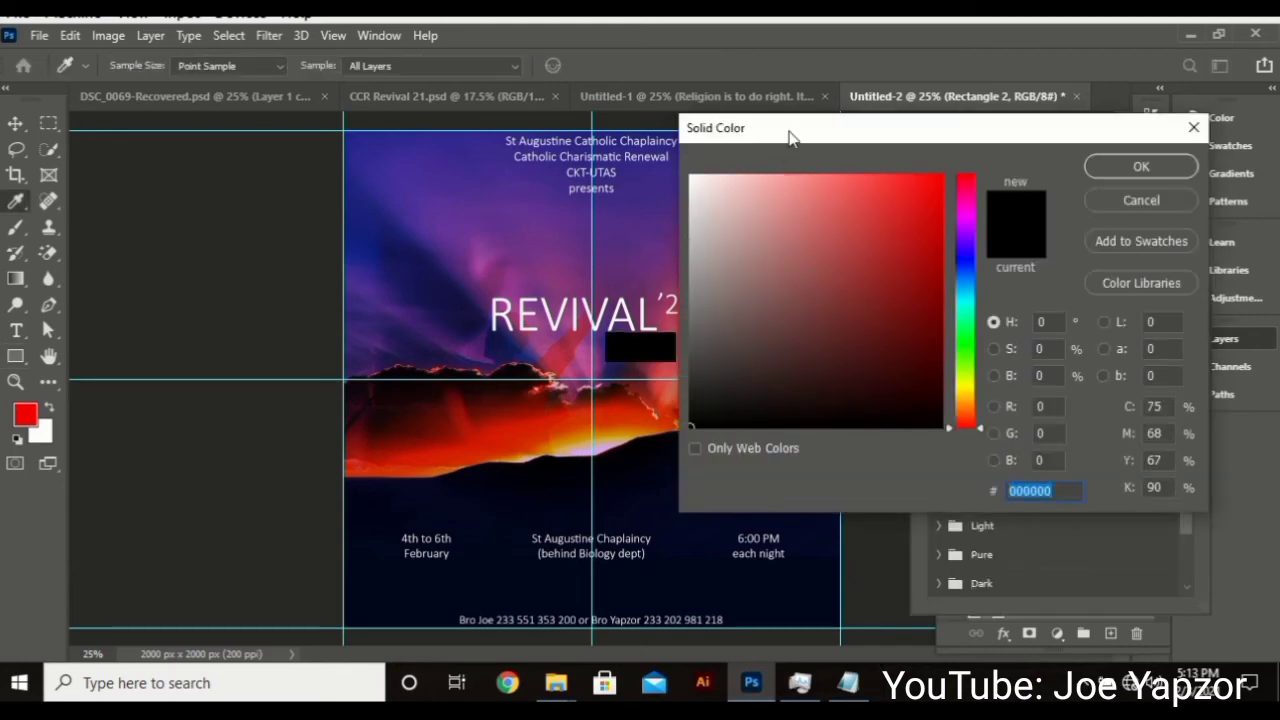
pyautogui.moveTo(789, 137); pyautogui.dragTo(834, 235)
pyautogui.click(615, 398)
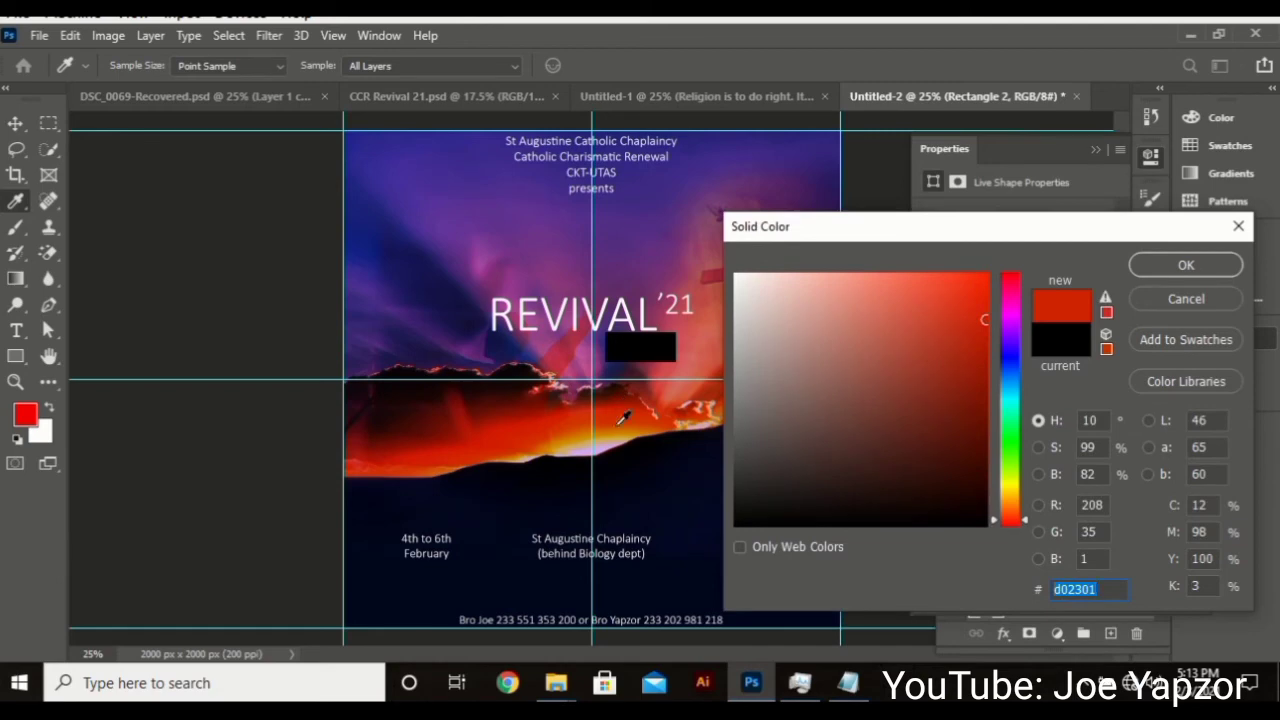
pyautogui.click(622, 418)
pyautogui.click(1188, 265)
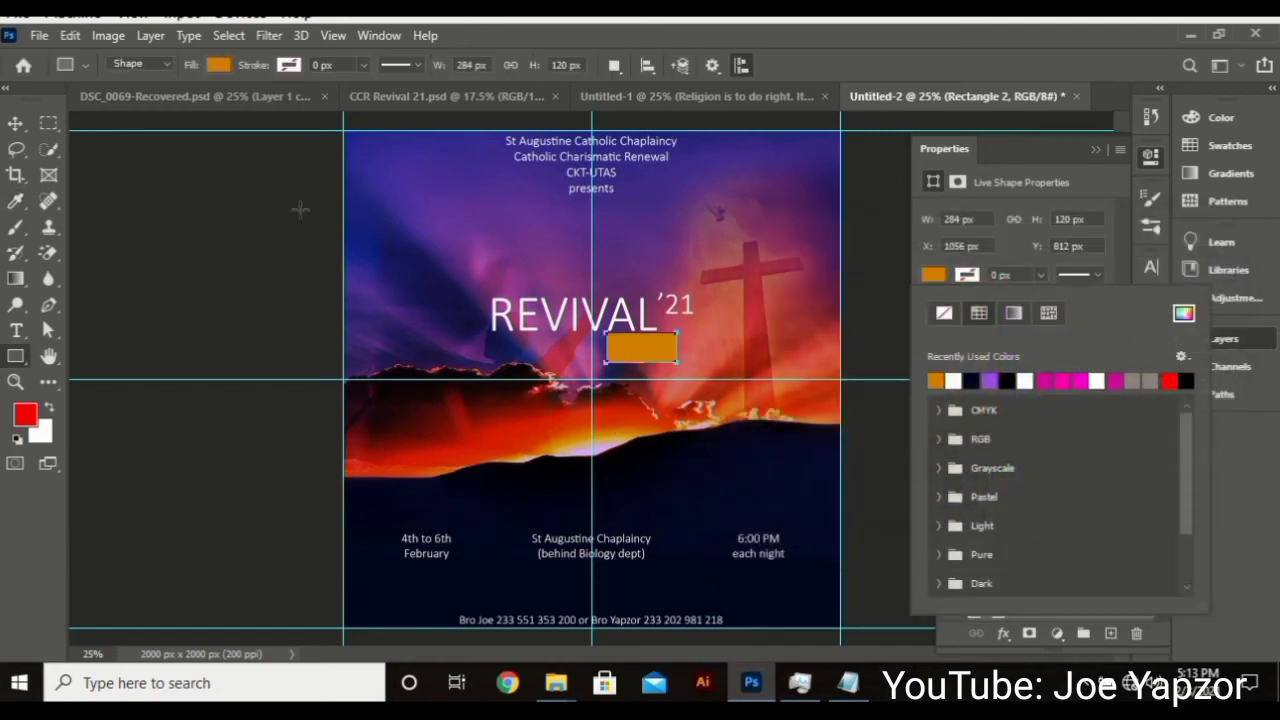
pyautogui.click(15, 122)
pyautogui.click(206, 194)
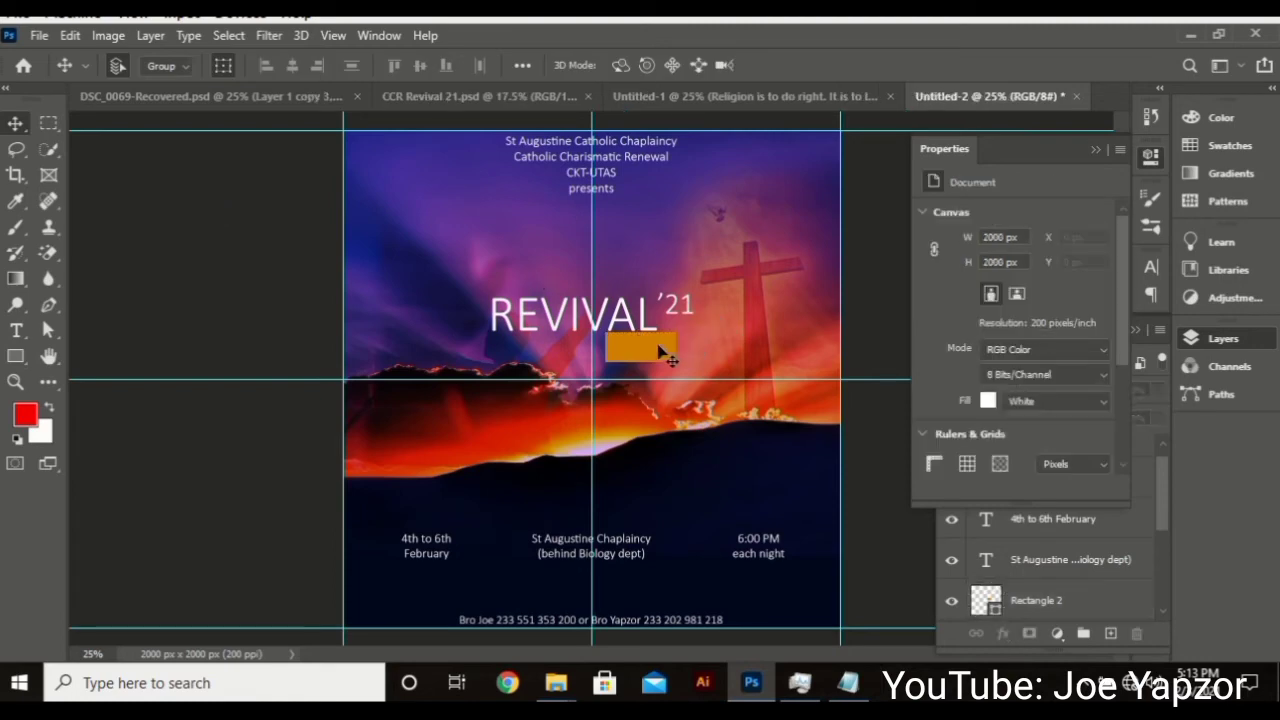
pyautogui.moveTo(668, 356); pyautogui.dragTo(775, 372)
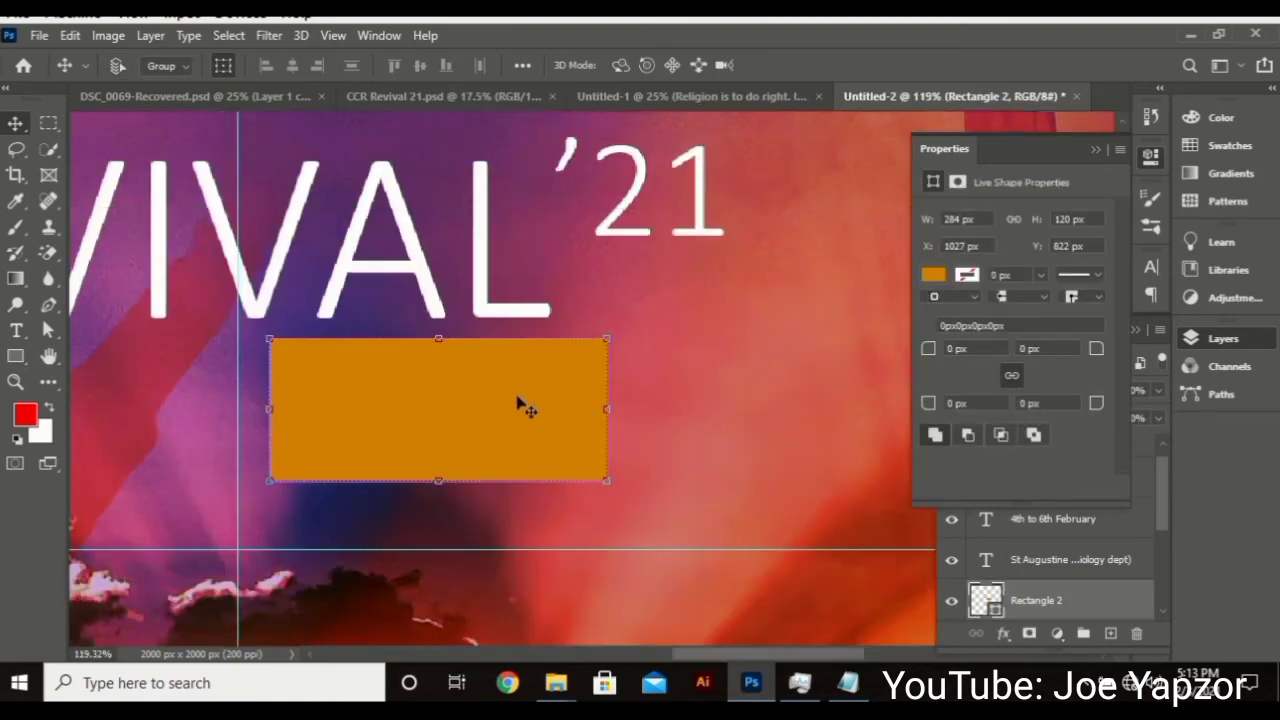
# - Type 'A New Dawn' as a new text layer inside the orange rectangle
pyautogui.press('t')
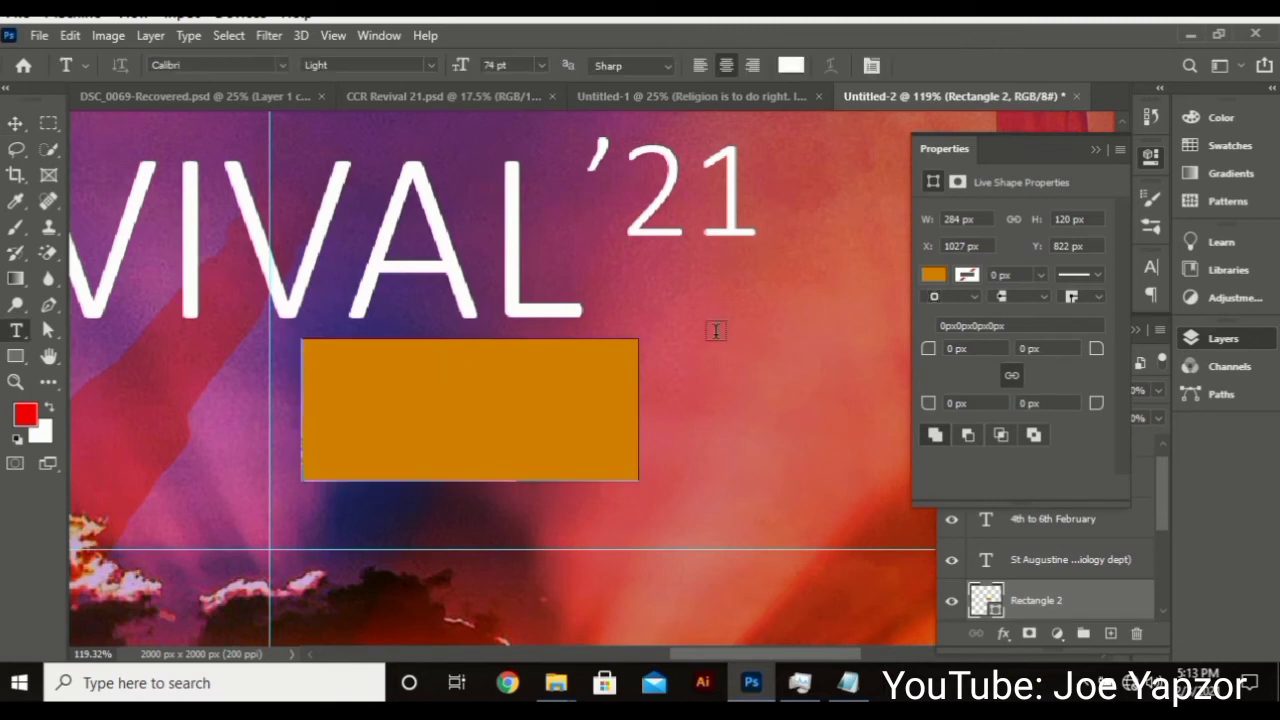
pyautogui.click(716, 331)
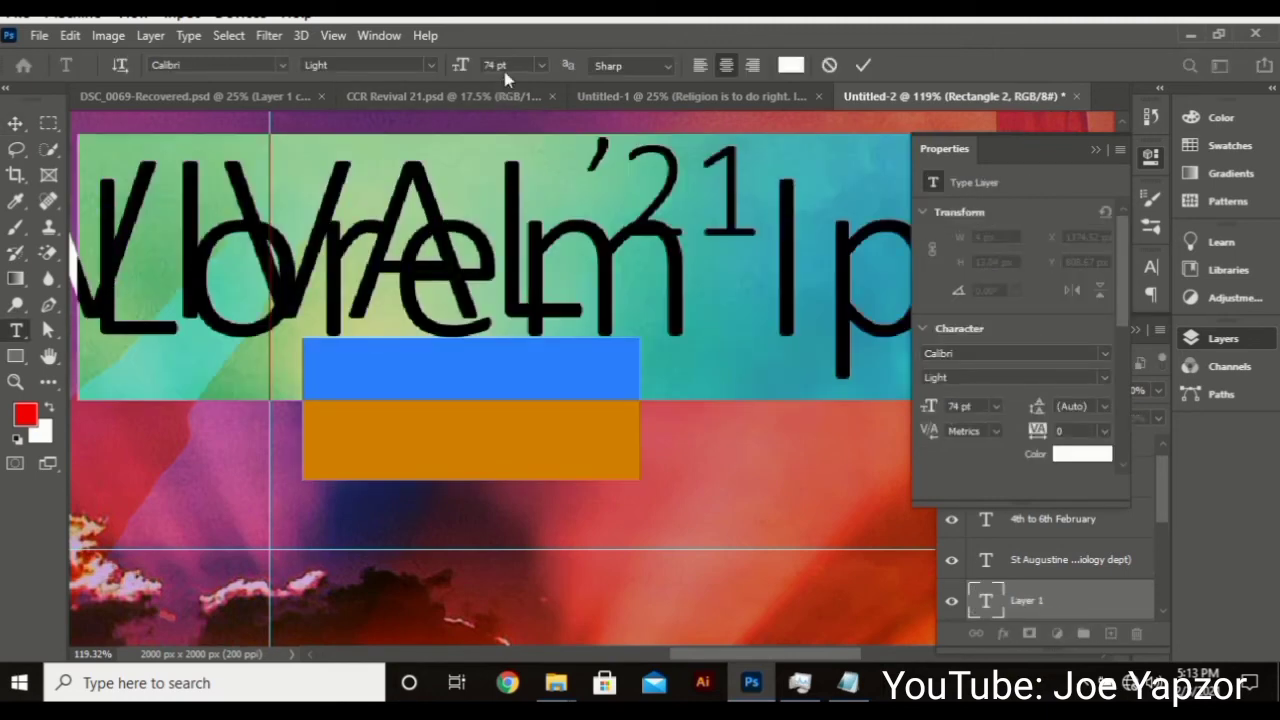
pyautogui.scroll(-20, 508, 66)
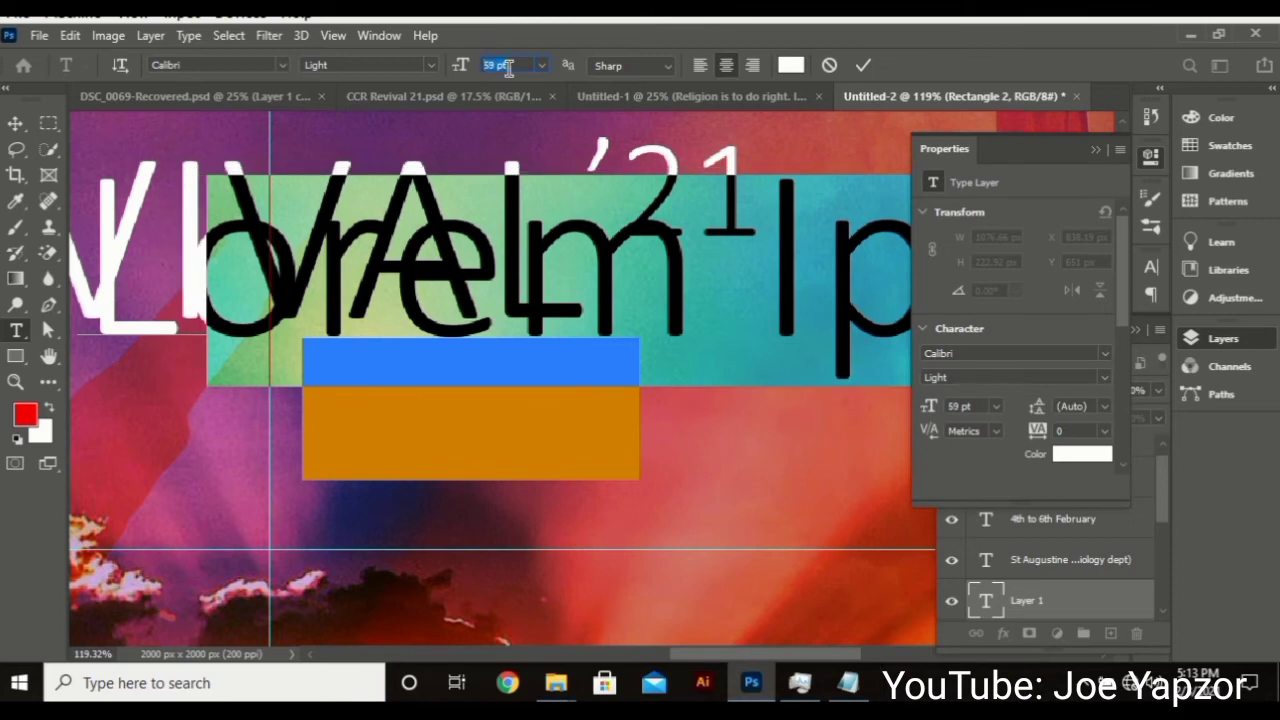
pyautogui.scroll(-19, 508, 66)
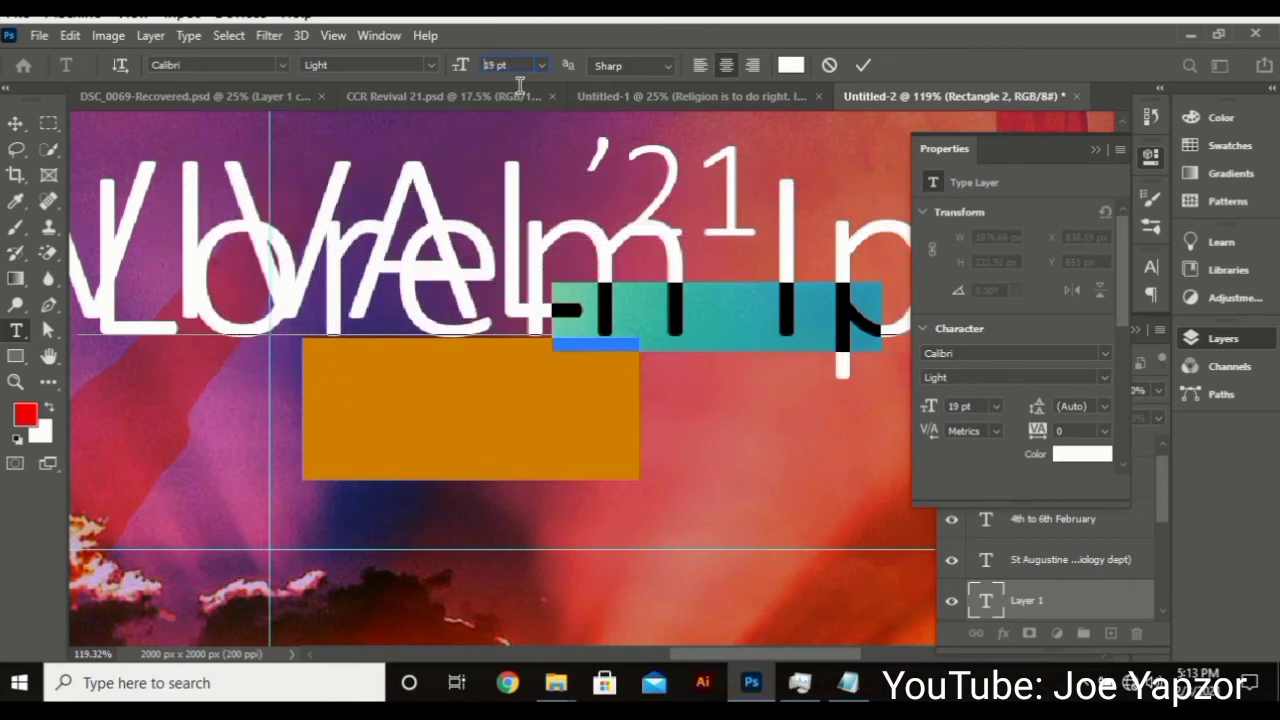
pyautogui.scroll(-17, 516, 66)
pyautogui.moveTo(737, 462); pyautogui.dragTo(569, 506)
pyautogui.write('A')
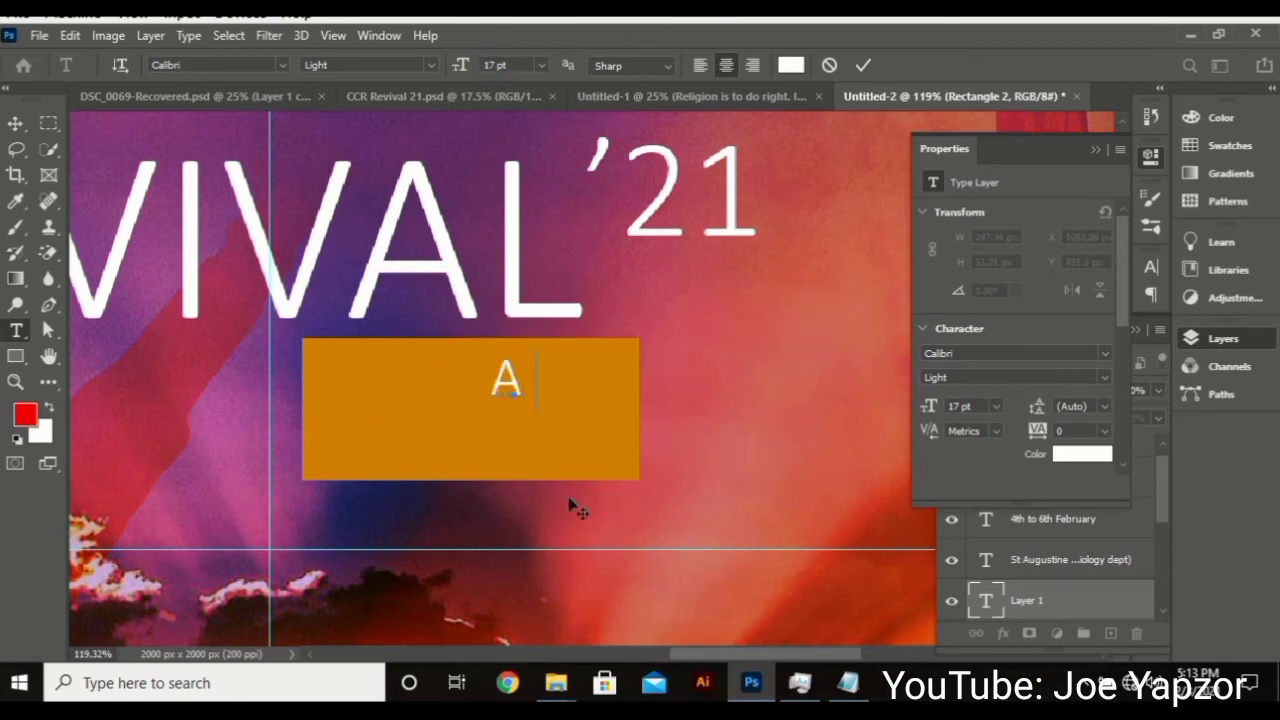
pyautogui.write(' new')
pyautogui.press('BackSpace')
pyautogui.press('BackSpace')
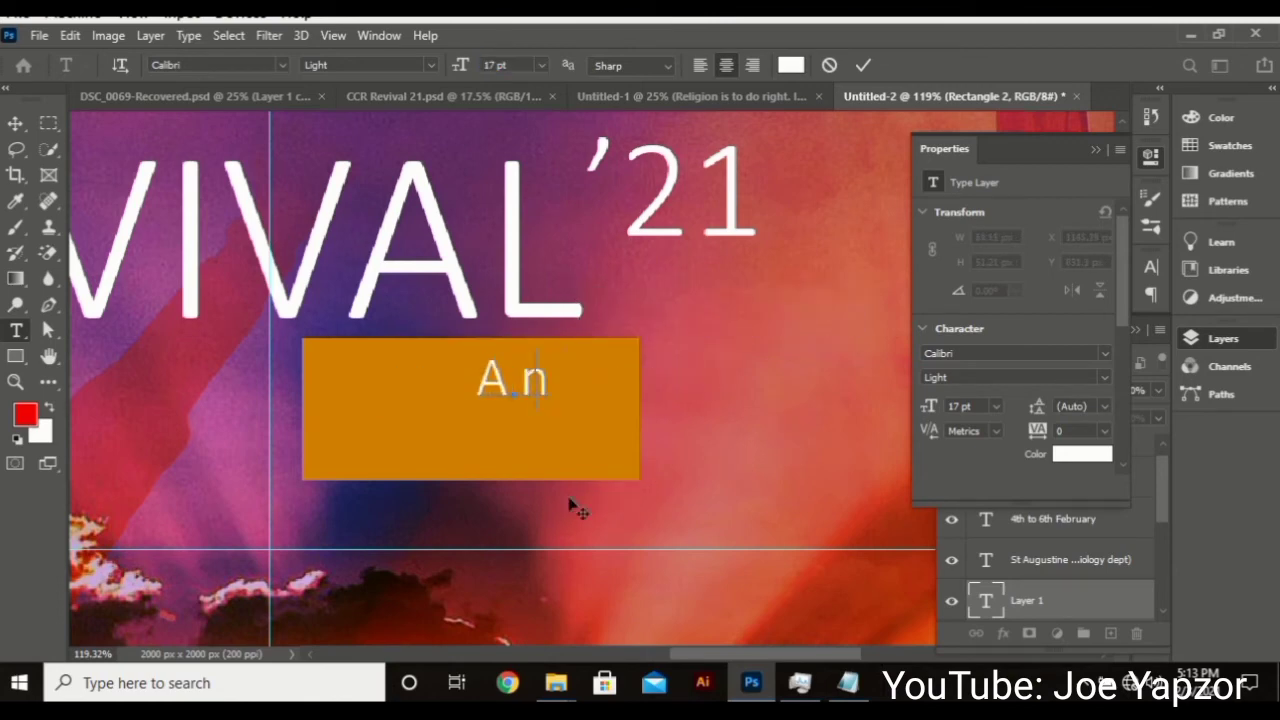
pyautogui.press('BackSpace')
pyautogui.press('BackSpace')
pyautogui.write('New')
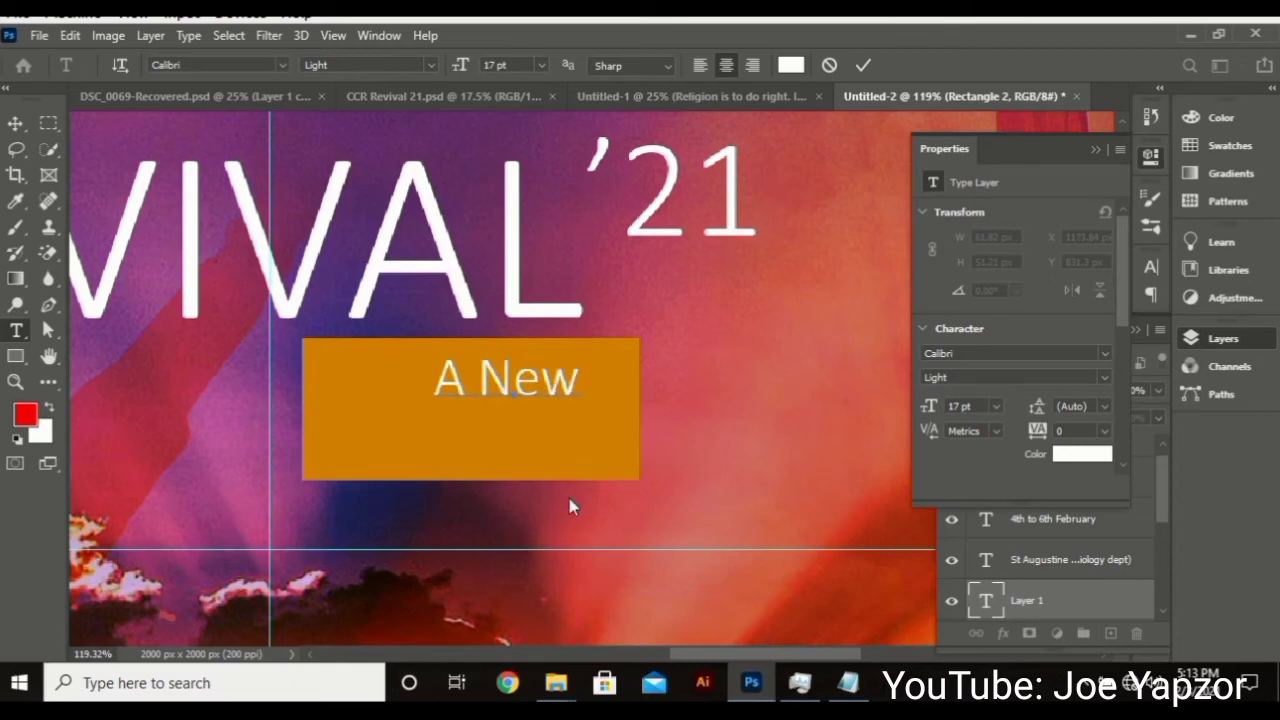
pyautogui.write(' Dawn')
# - Shift 'A New Dawn' toward the box's left edge and set it to 19 pt
pyautogui.hotkey('ctrl', 'a')
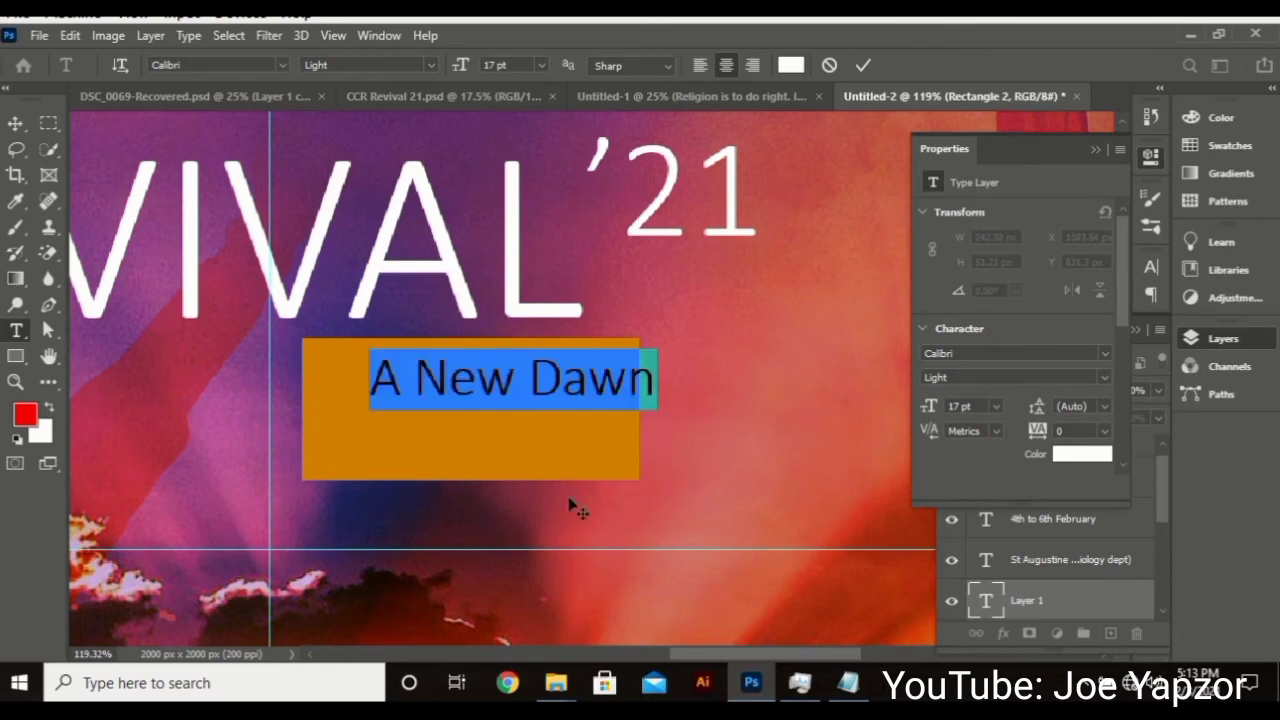
pyautogui.moveTo(563, 515); pyautogui.dragTo(517, 472)
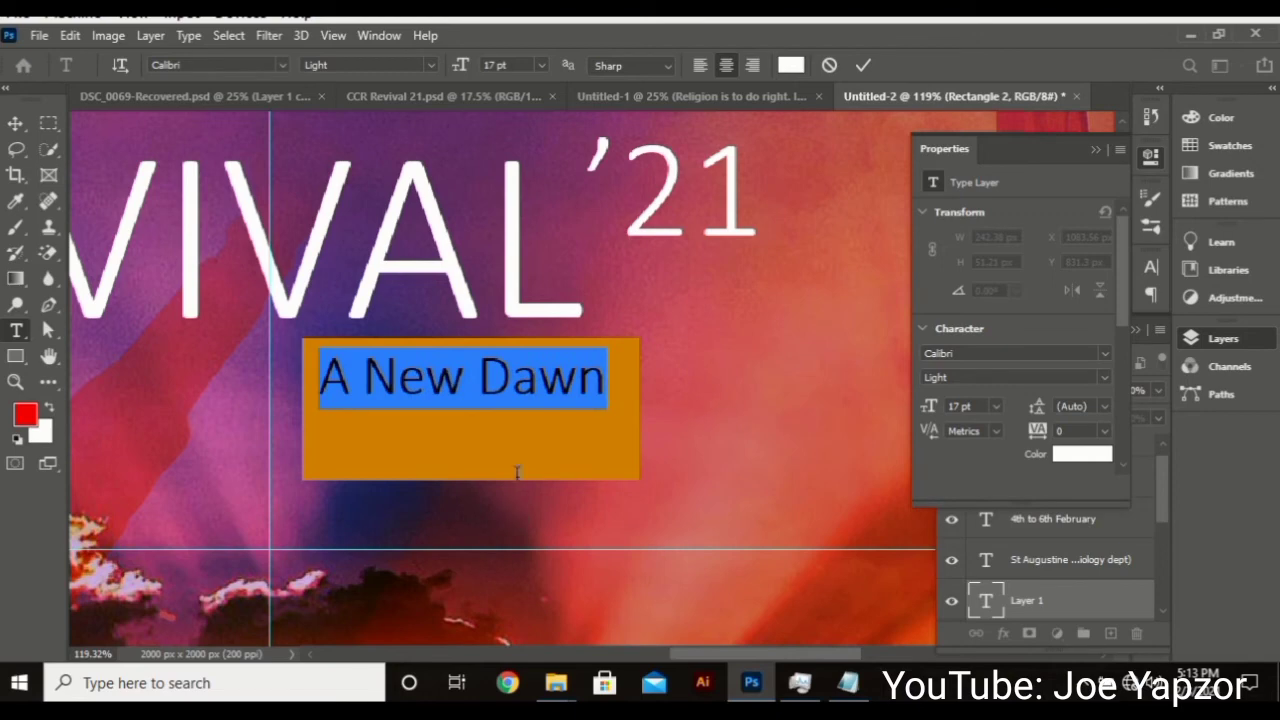
pyautogui.click(507, 64)
pyautogui.press('Up')
pyautogui.press('Up')
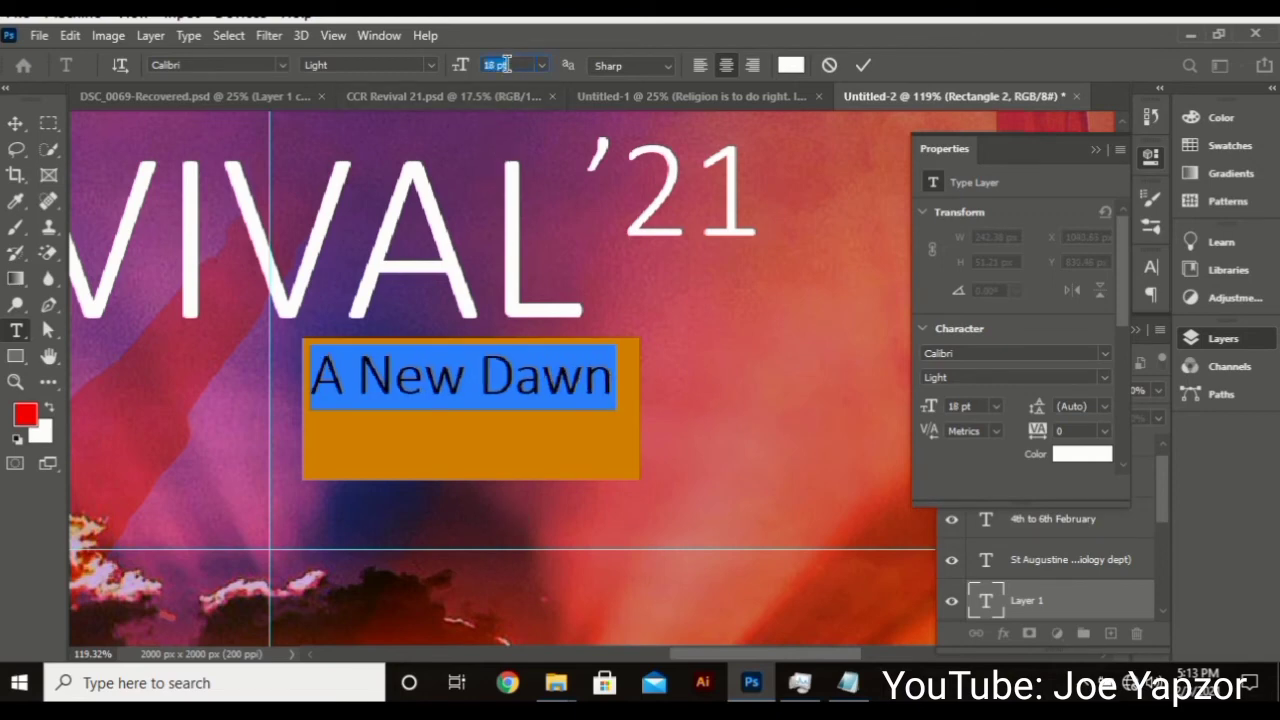
pyautogui.click(866, 64)
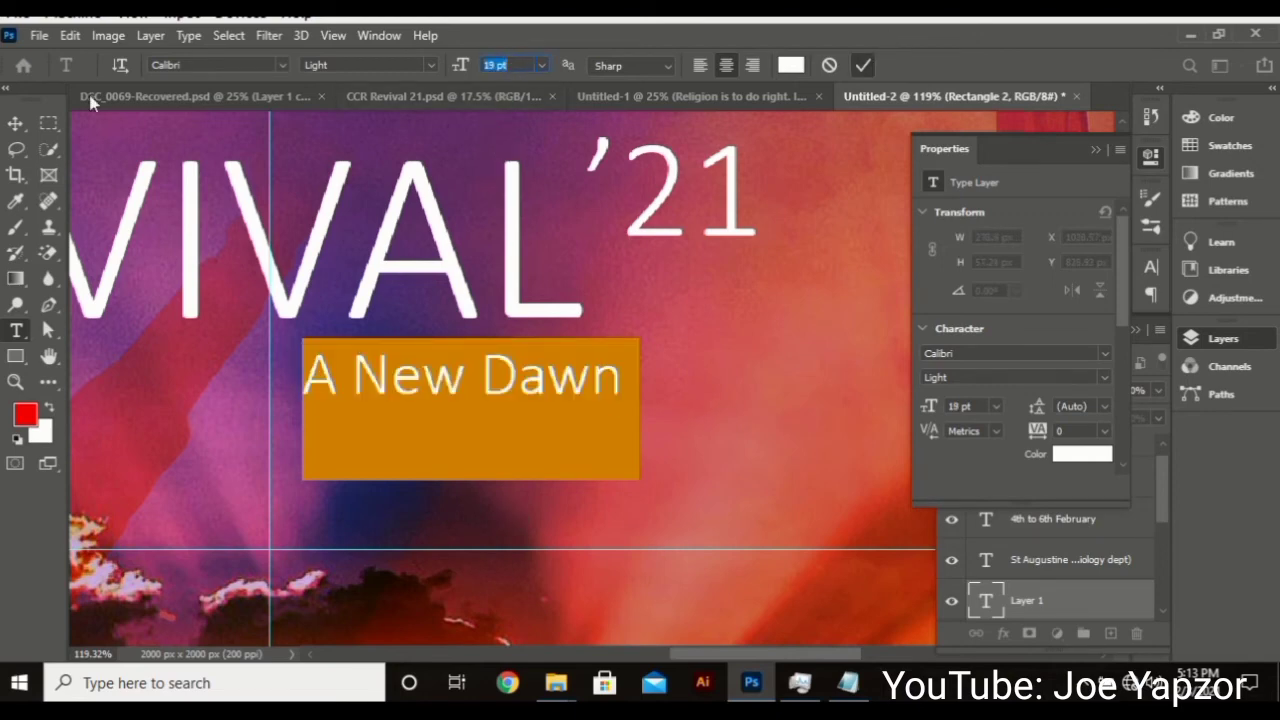
pyautogui.click(16, 123)
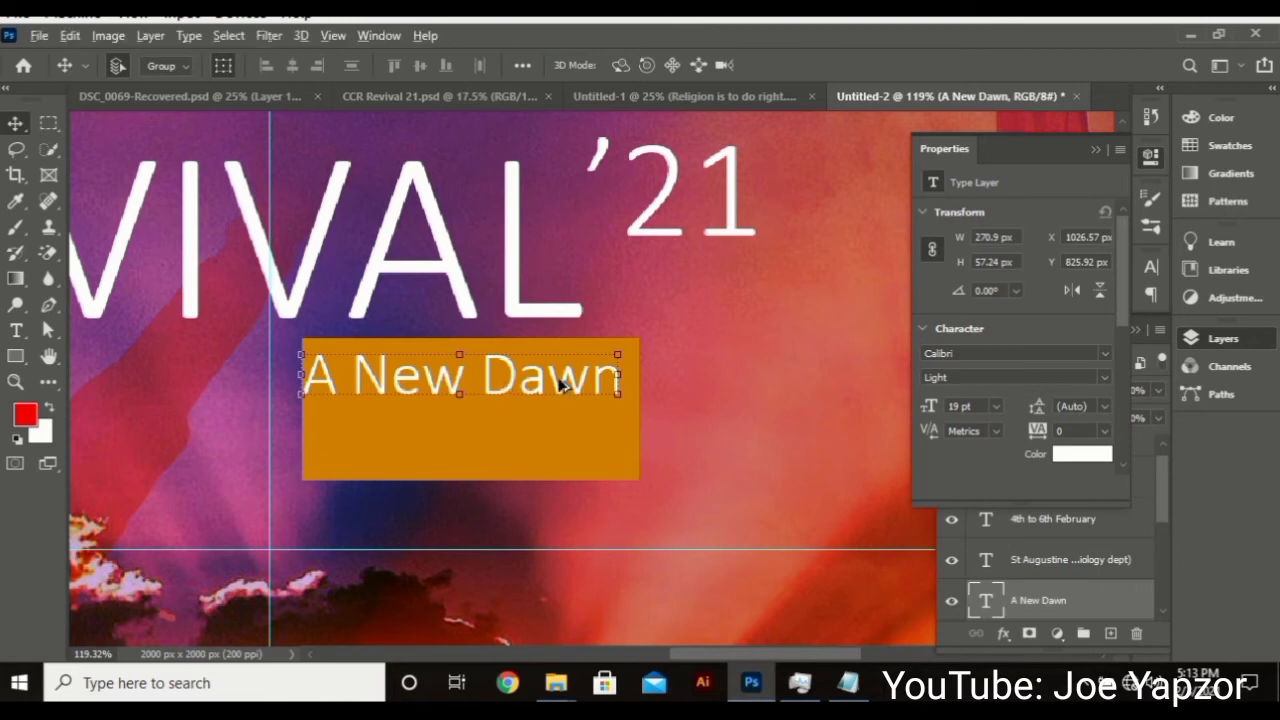
# - Duplicate 'A New Dawn' below itself and retype the copy as 'Isaiah 43:18-19'
pyautogui.moveTo(560, 385); pyautogui.dragTo(548, 432)
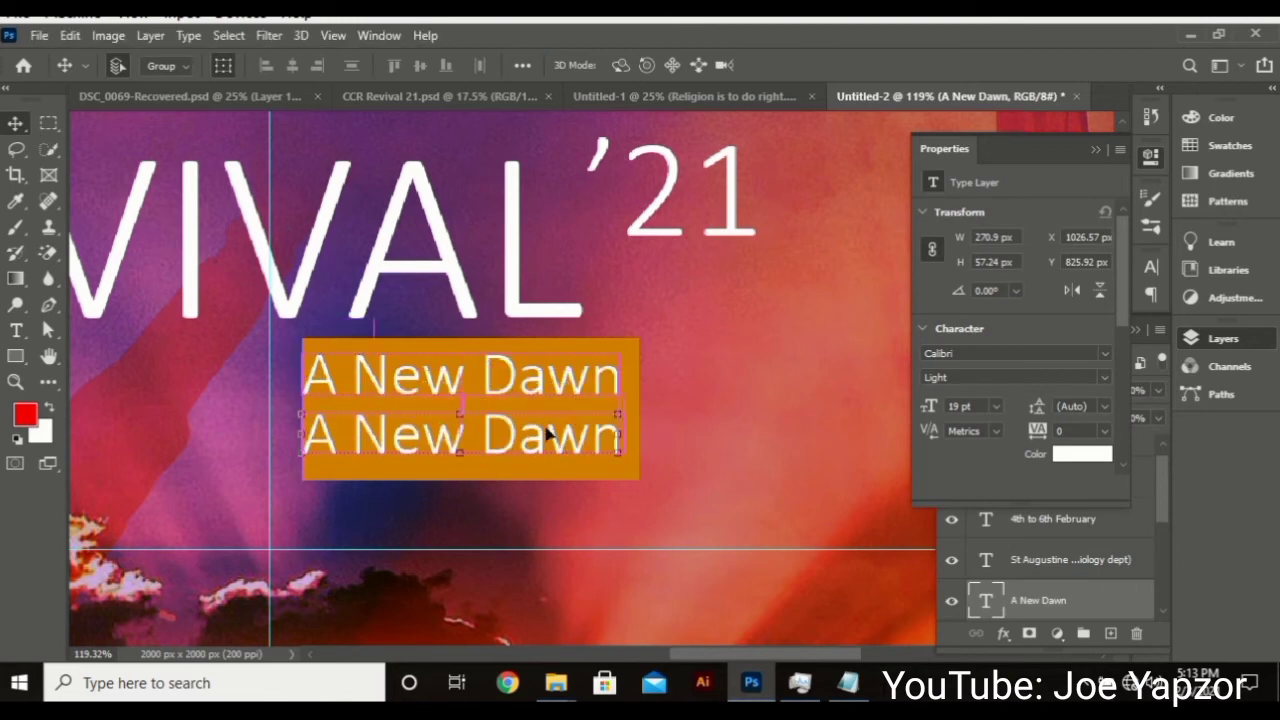
pyautogui.press('t')
pyautogui.doubleClick(516, 430)
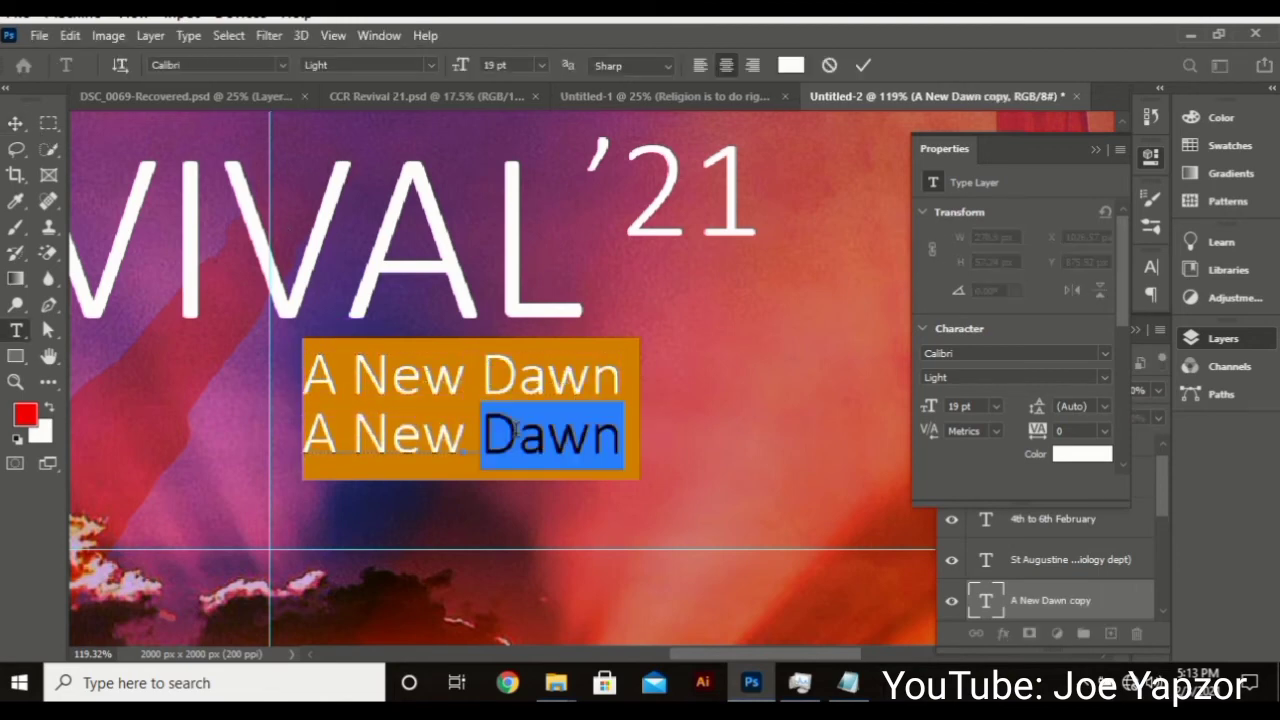
pyautogui.tripleClick(516, 430)
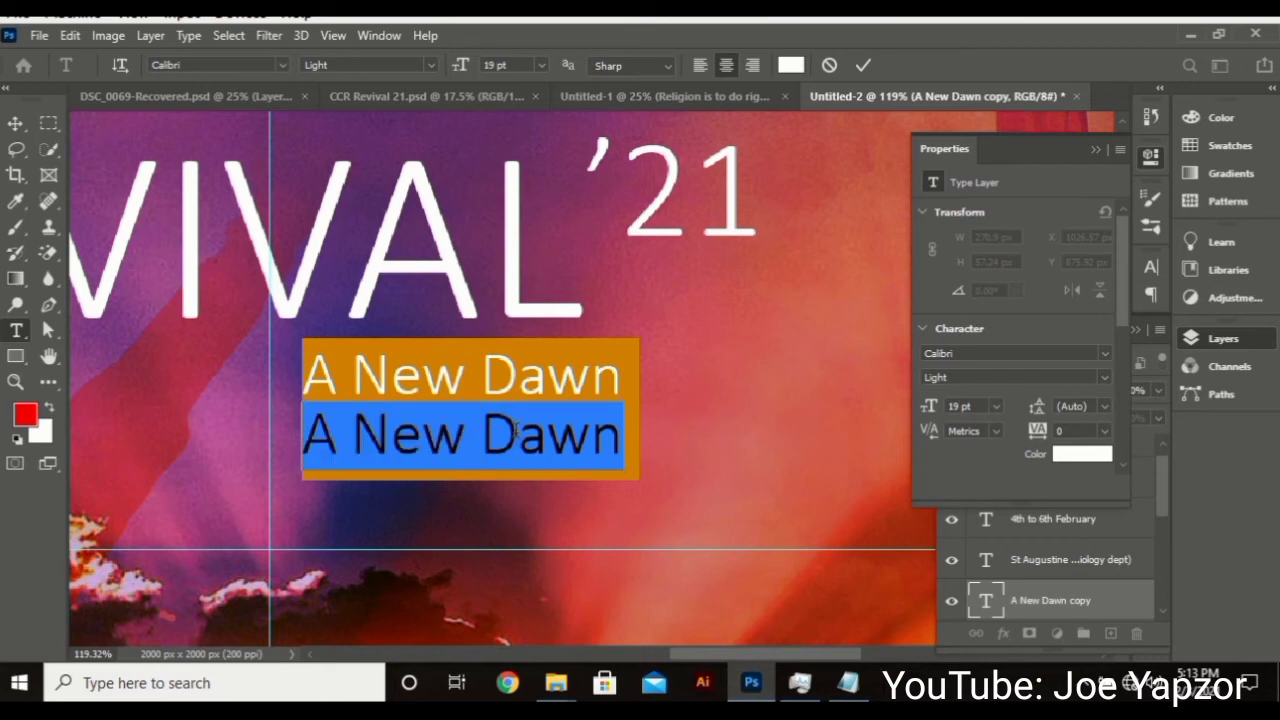
pyautogui.write('iss')
pyautogui.press('BackSpace')
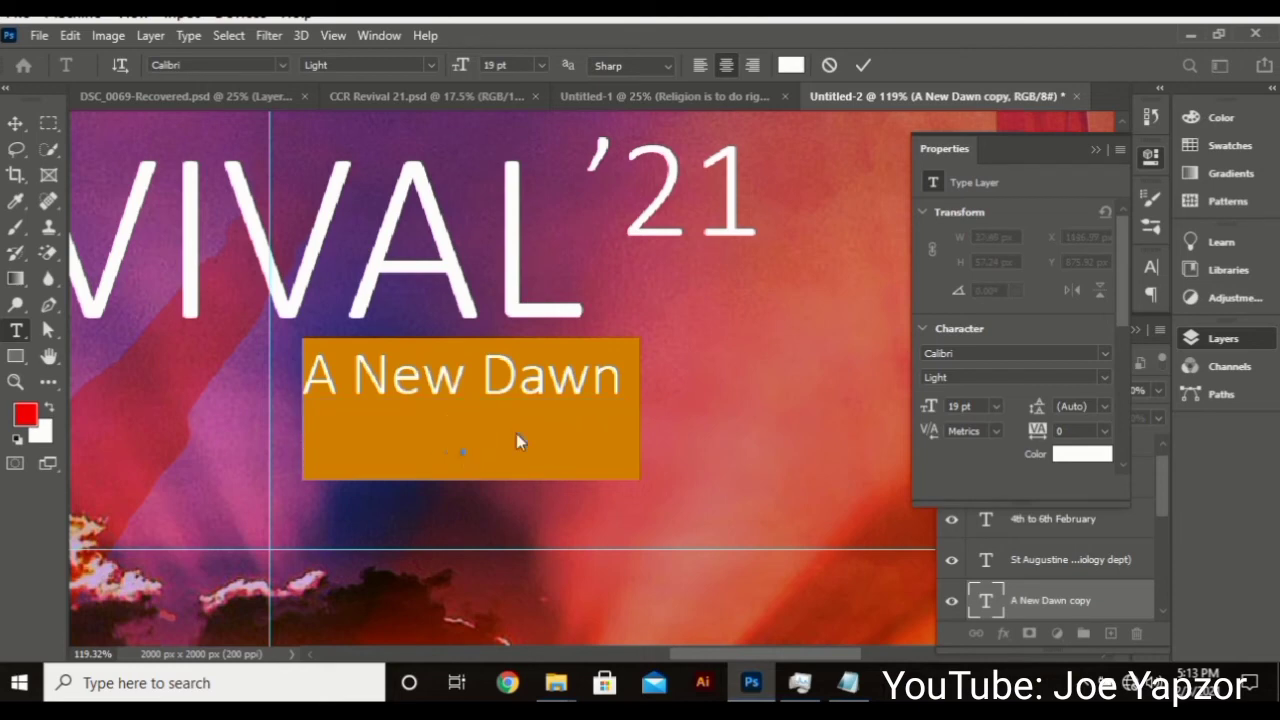
pyautogui.write('Isai')
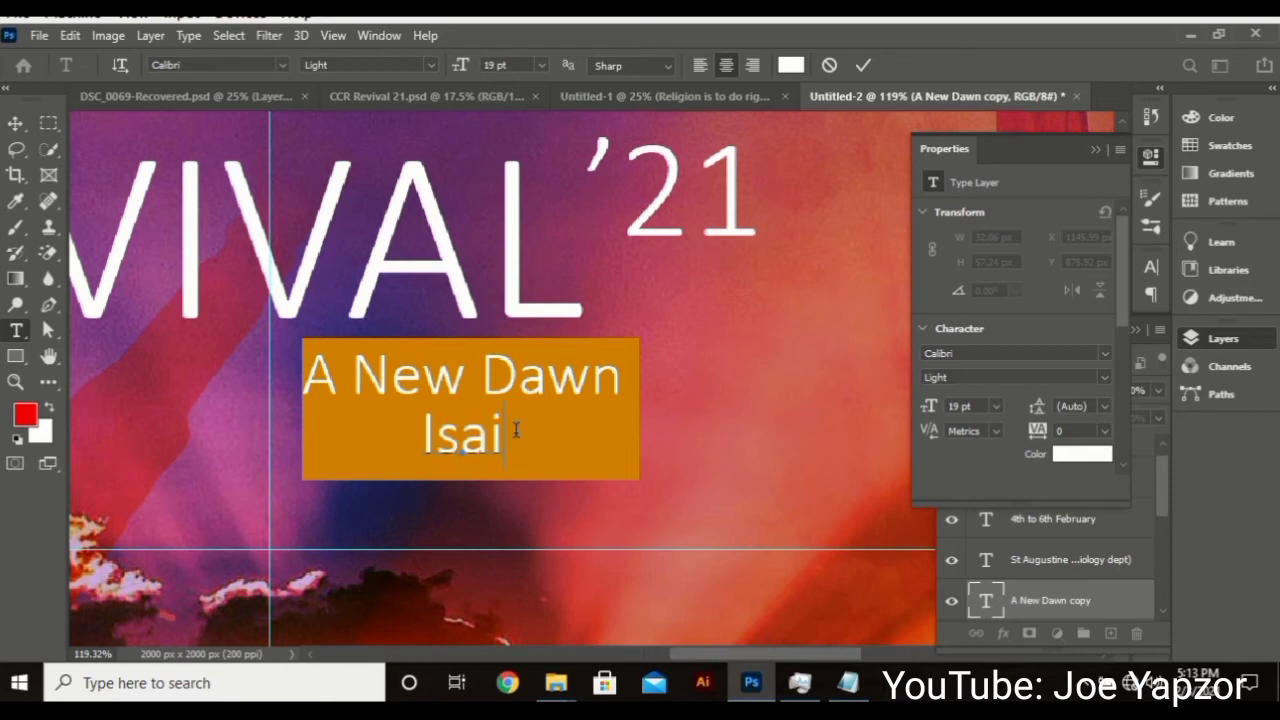
pyautogui.write('ah')
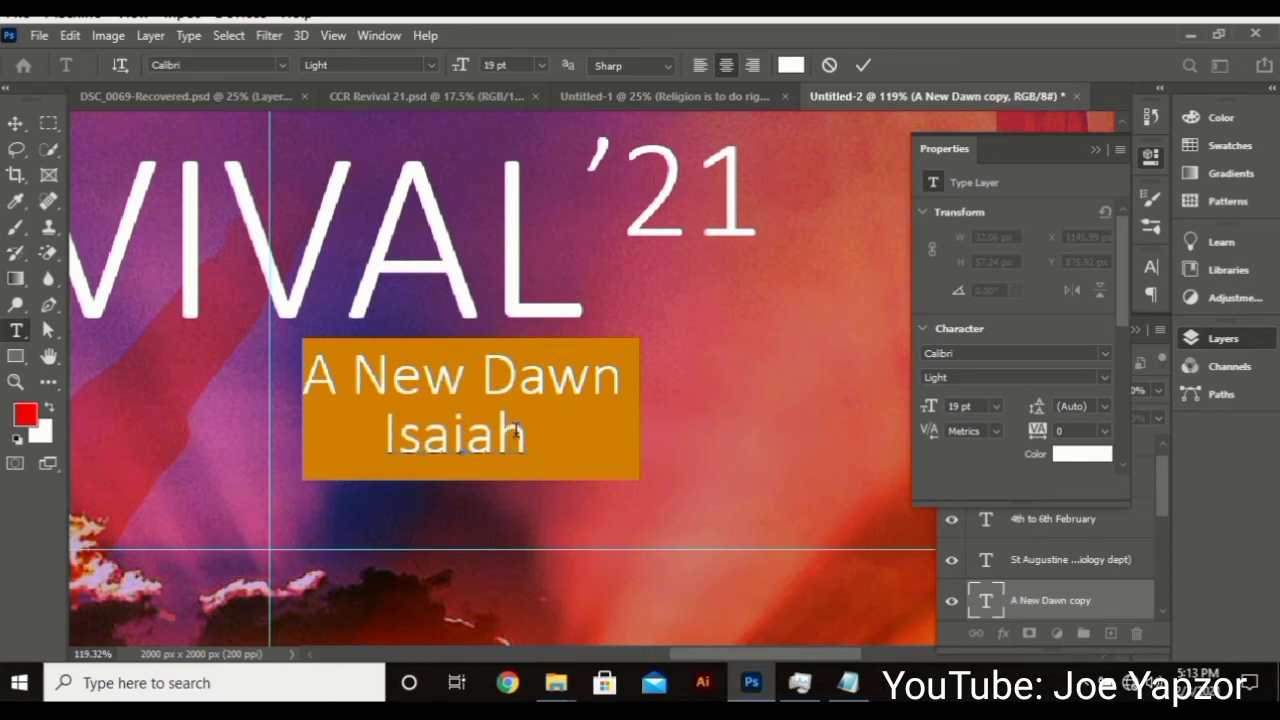
pyautogui.write(' 43:')
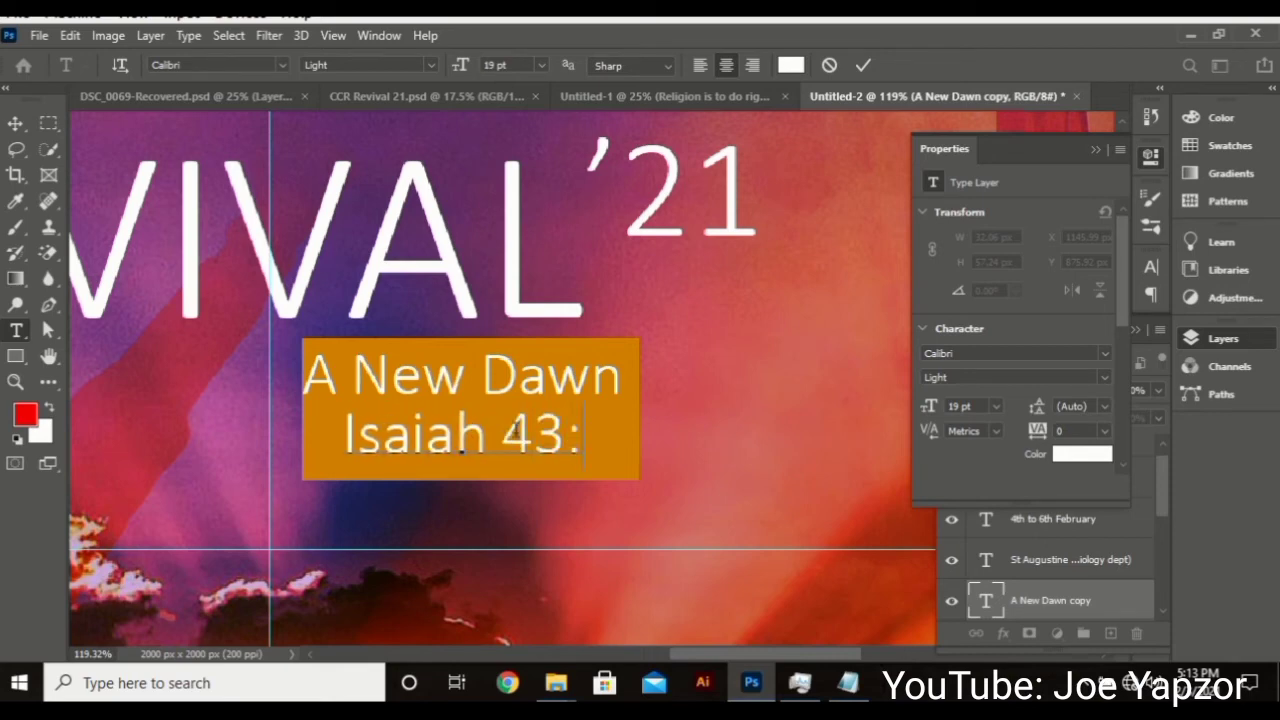
pyautogui.write('18-19')
# - Set the Isaiah 43:18-19 line to 7 pt and move it right within the box
pyautogui.tripleClick(517, 430)
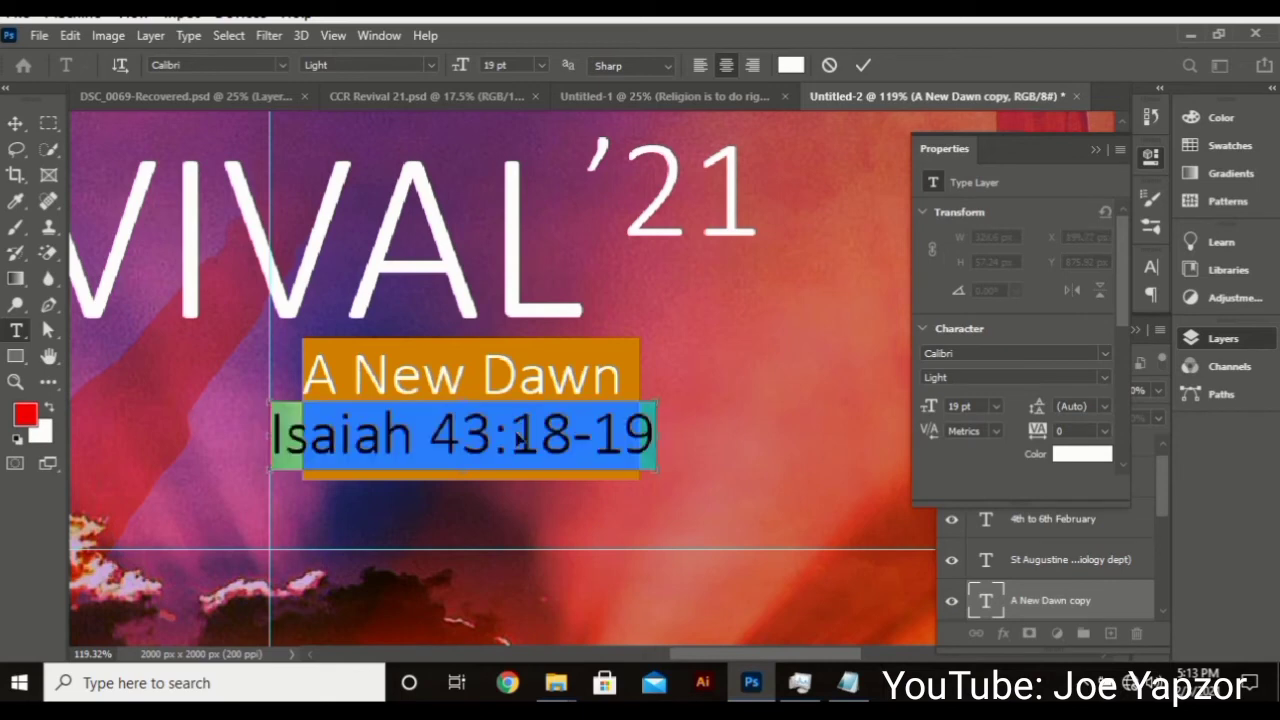
pyautogui.click(520, 65)
pyautogui.write('9')
pyautogui.write('5')
pyautogui.press('Return')
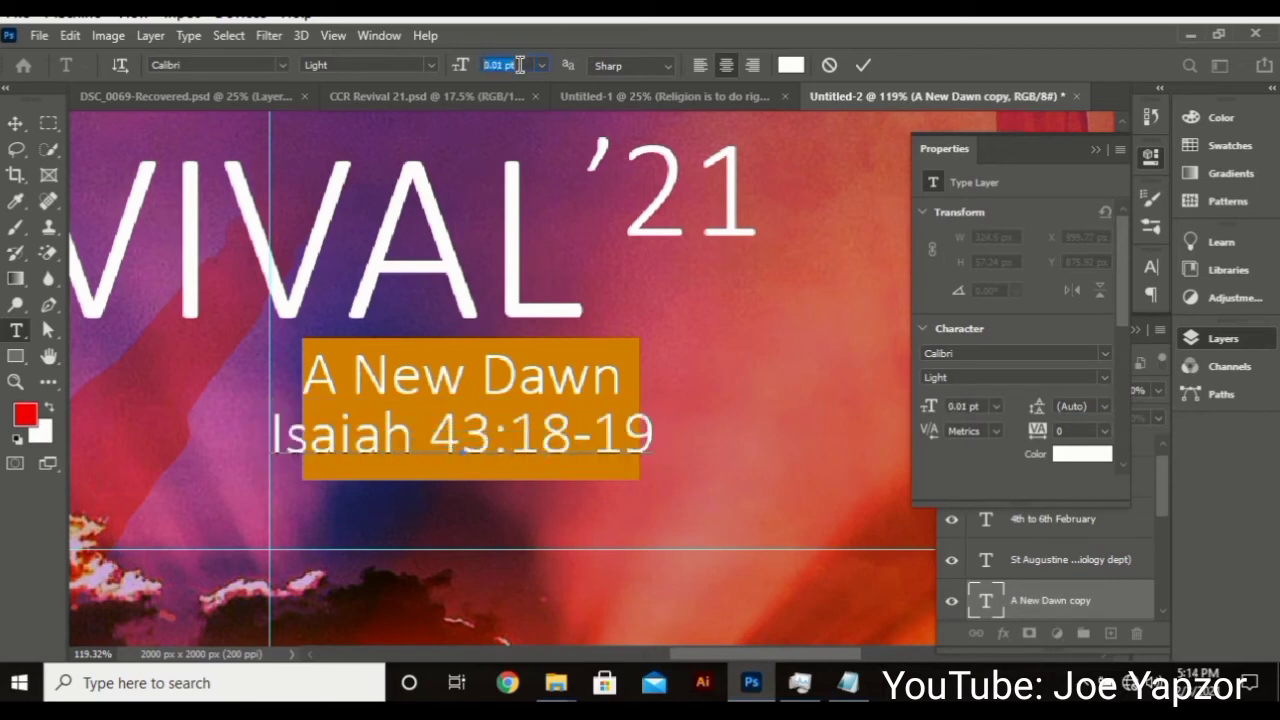
pyautogui.write('7')
pyautogui.press('Return')
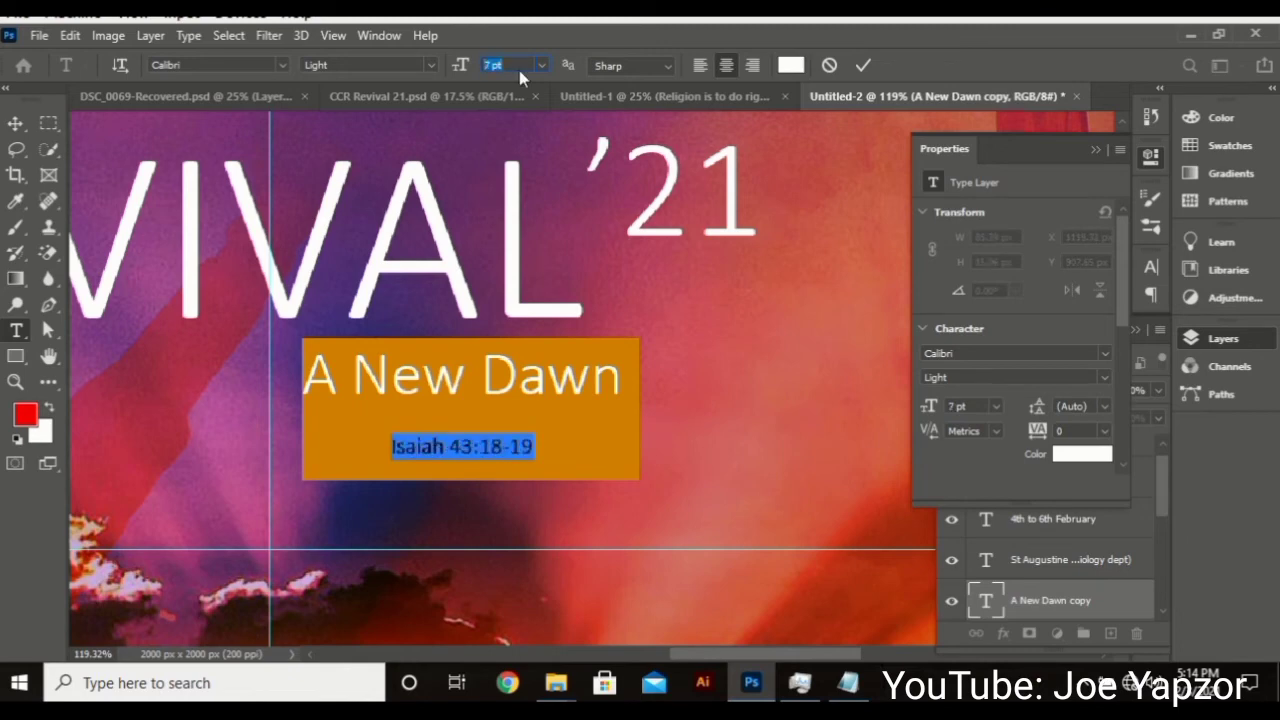
pyautogui.moveTo(691, 442); pyautogui.dragTo(758, 438)
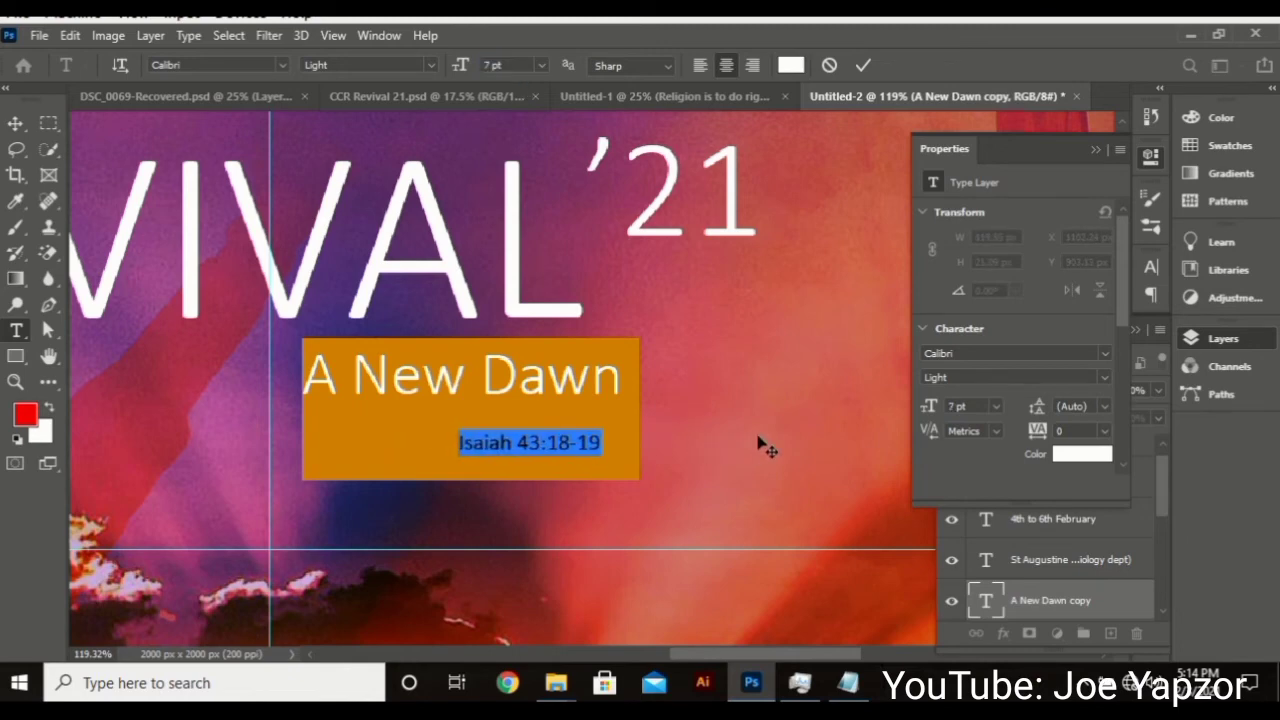
pyautogui.hotkey('ctrl', 'Right')
pyautogui.hotkey('ctrl', 'Right')
pyautogui.hotkey('ctrl', 'Right')
pyautogui.hotkey('ctrl', 'Right')
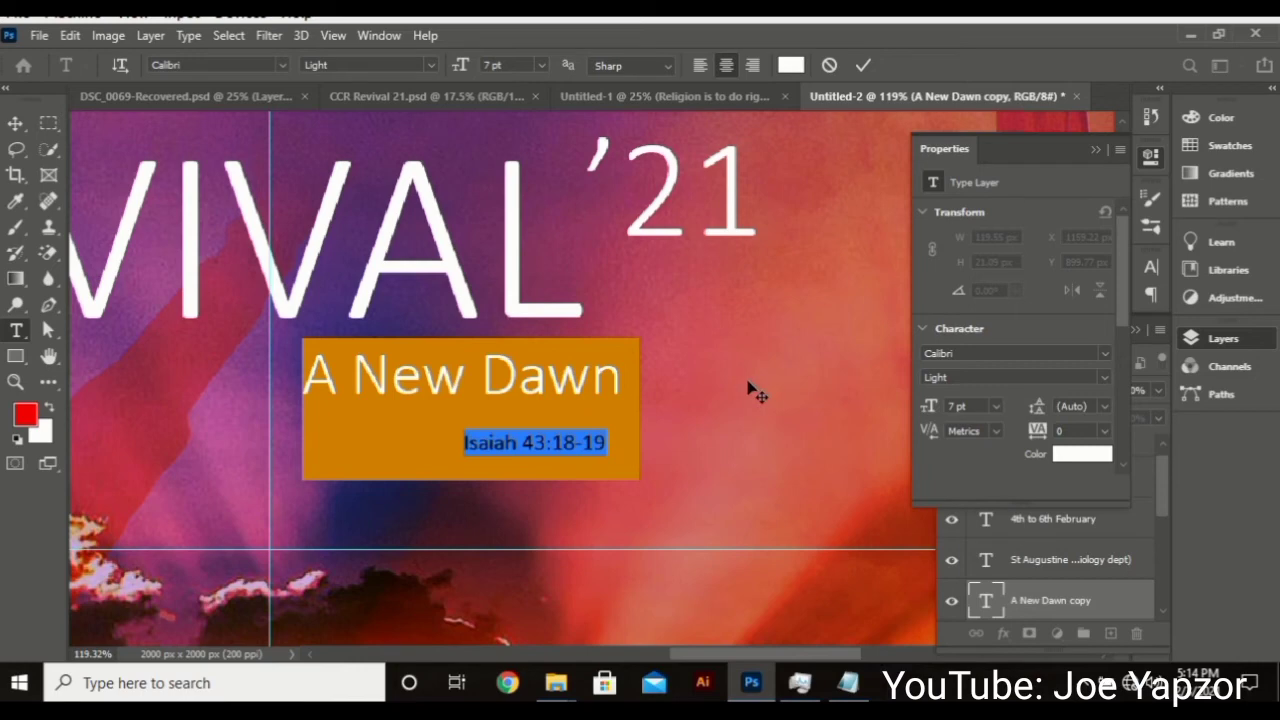
pyautogui.click(869, 64)
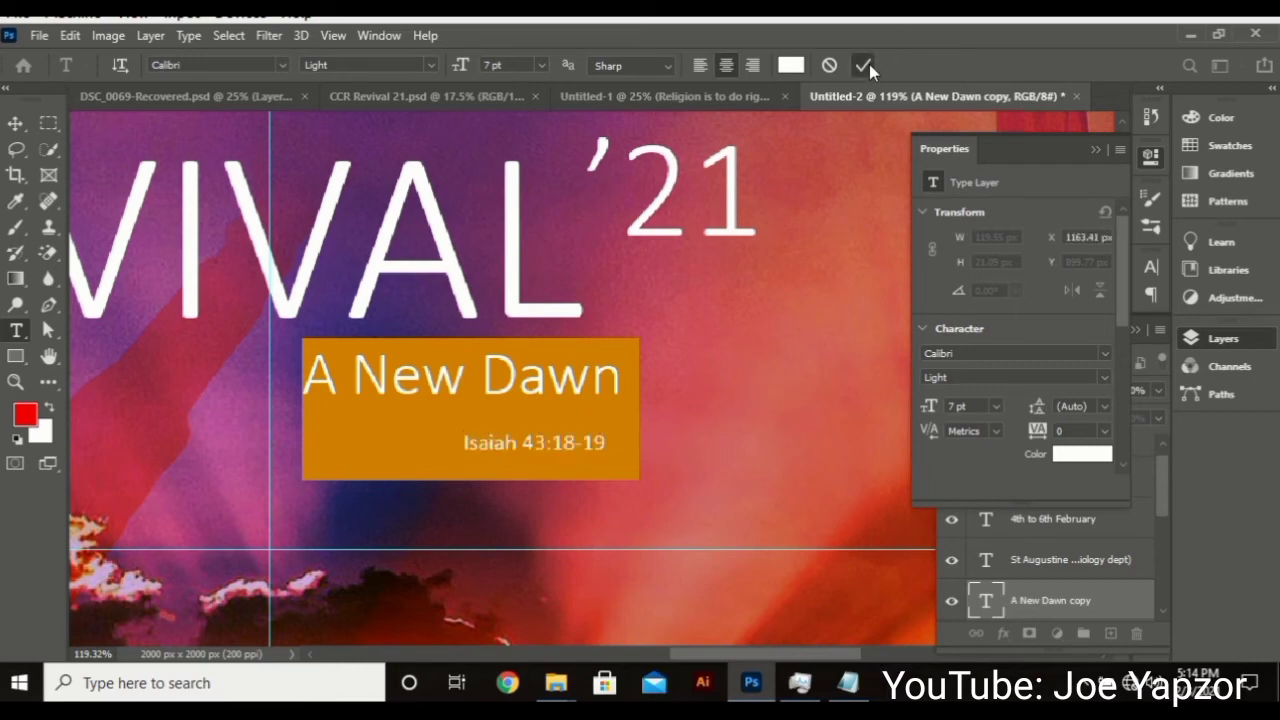
# - Enlarge 'A New Dawn' to 20 pt
pyautogui.click(518, 395)
pyautogui.hotkey('ctrl', 'a')
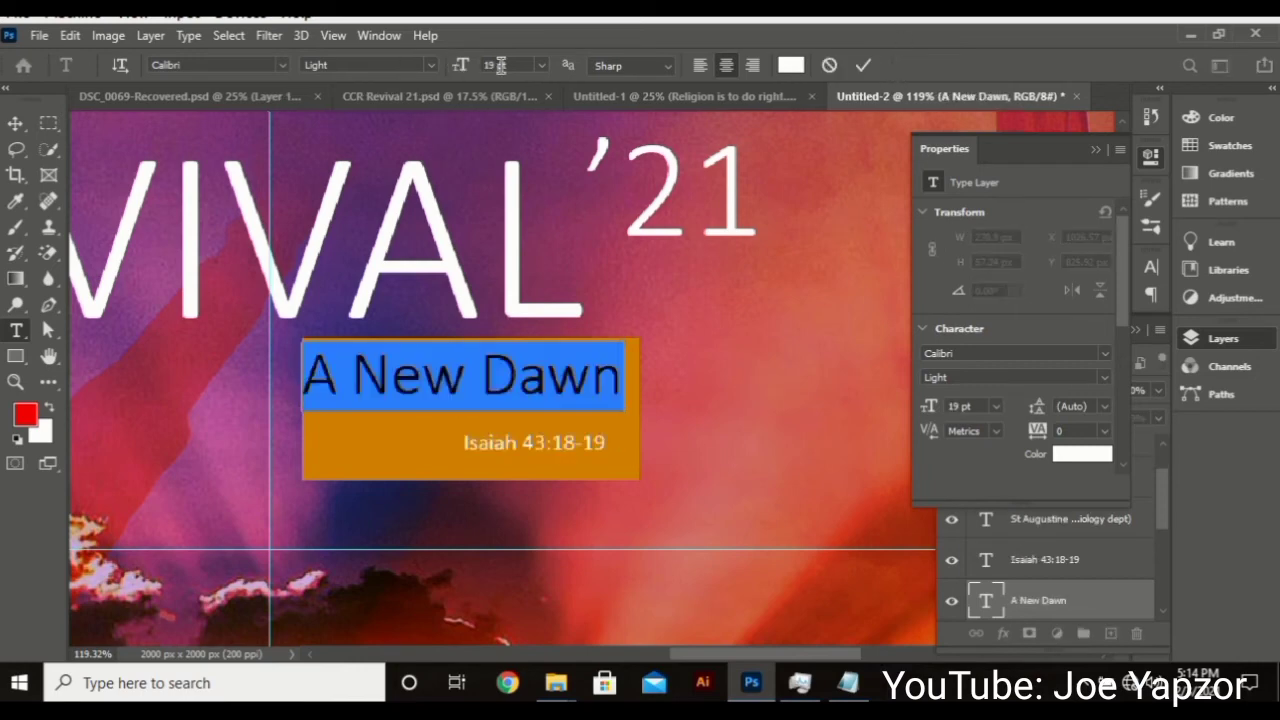
pyautogui.scroll(1, 505, 65)
pyautogui.press('Return')
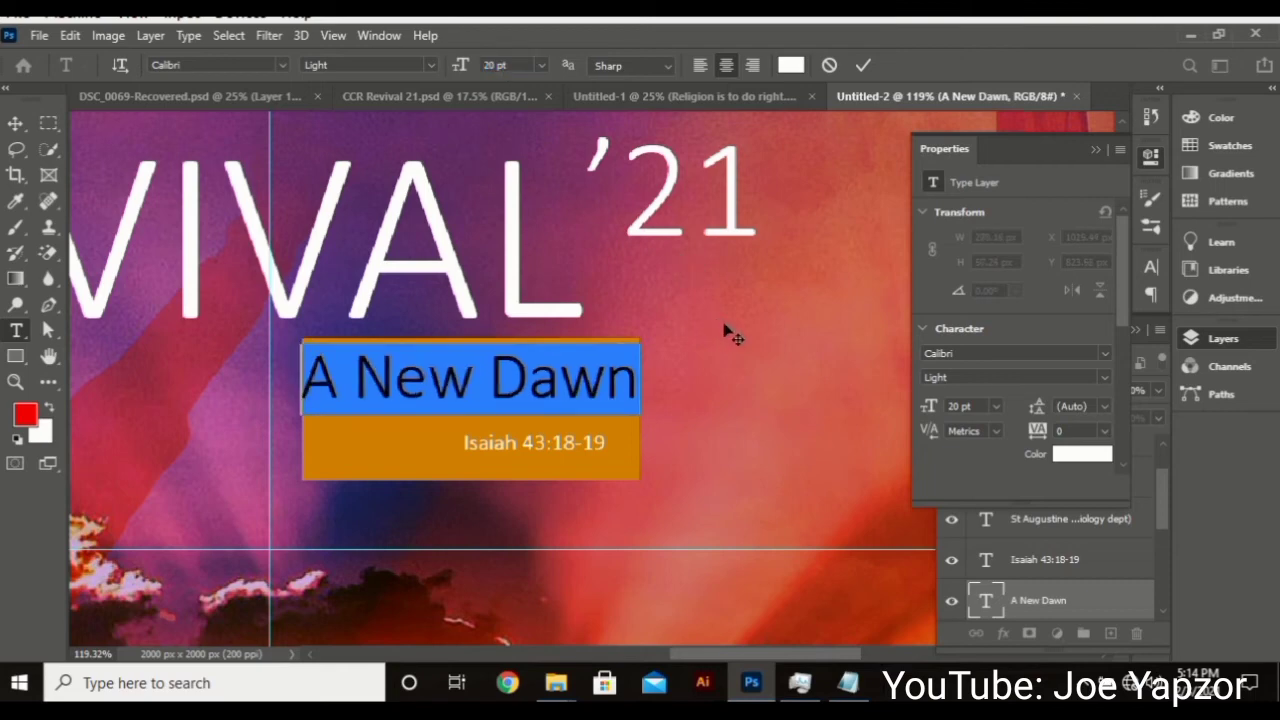
pyautogui.click(864, 65)
# - Raise the Isaiah line slightly and shorten the orange rectangle to fit the text
pyautogui.press('v')
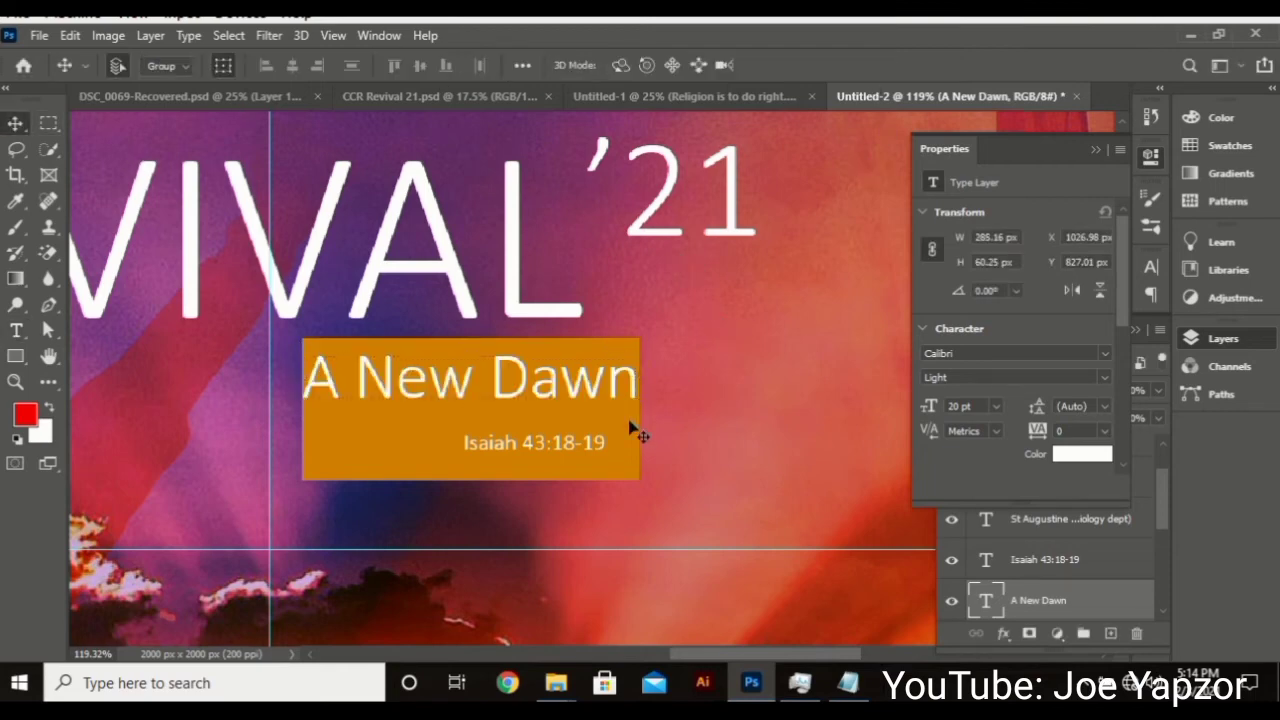
pyautogui.click(551, 452)
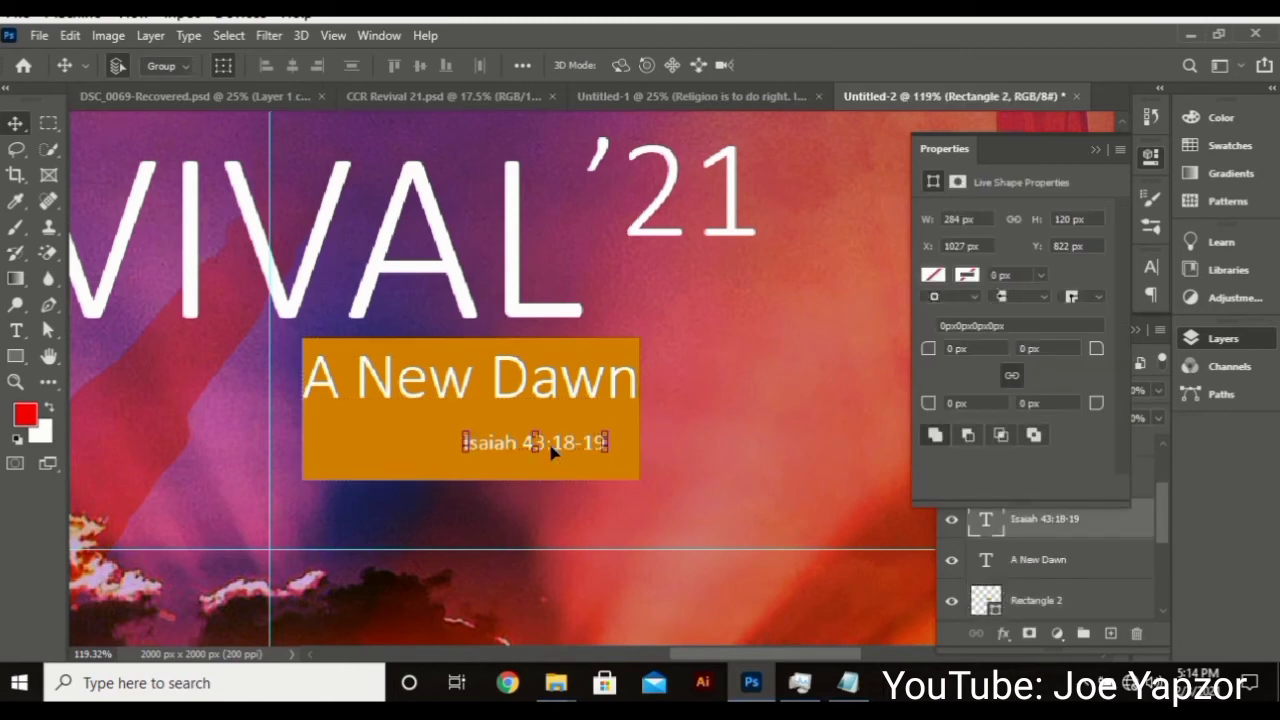
pyautogui.moveTo(548, 442); pyautogui.dragTo(551, 427)
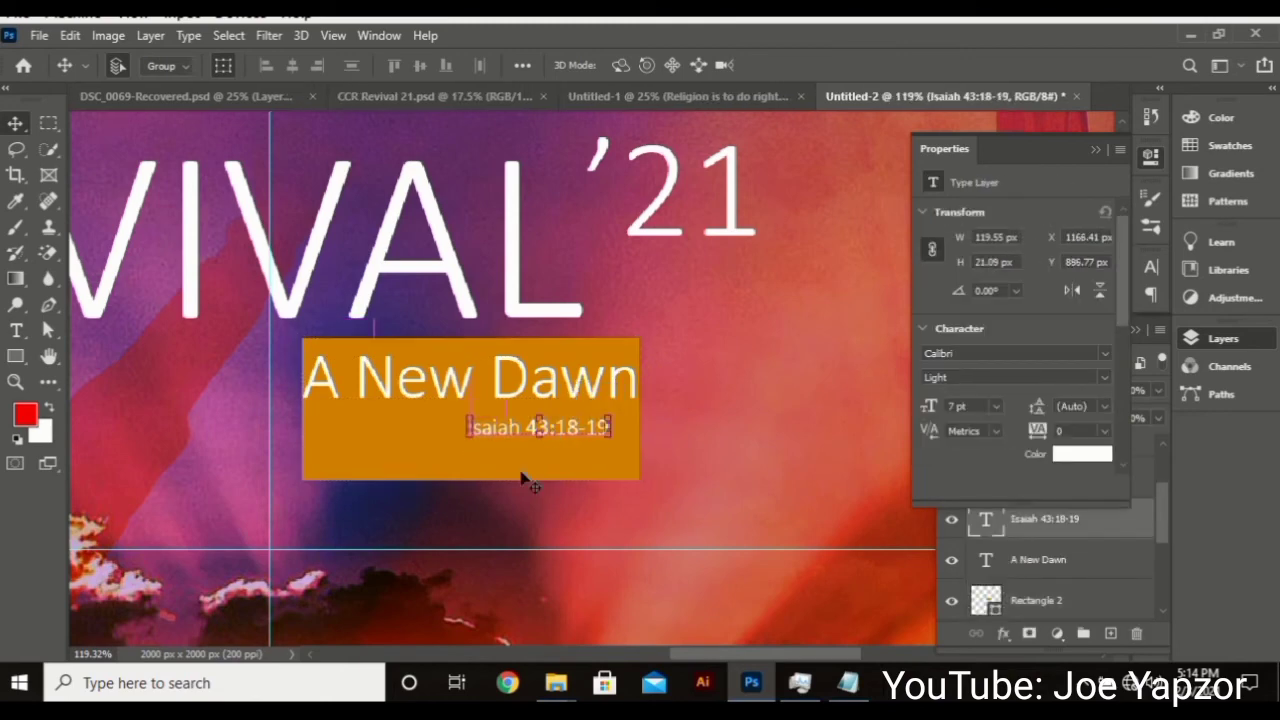
pyautogui.click(522, 476)
pyautogui.moveTo(471, 480); pyautogui.dragTo(487, 449)
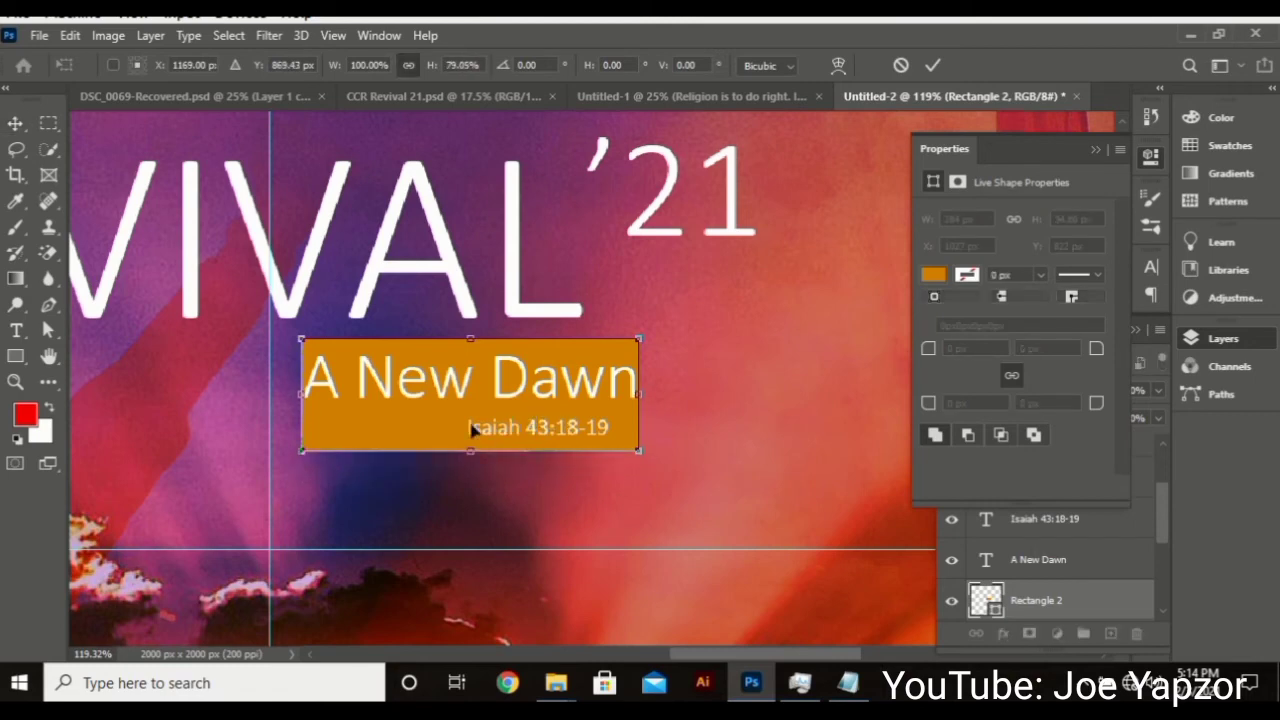
pyautogui.press('Return')
pyautogui.click(425, 390)
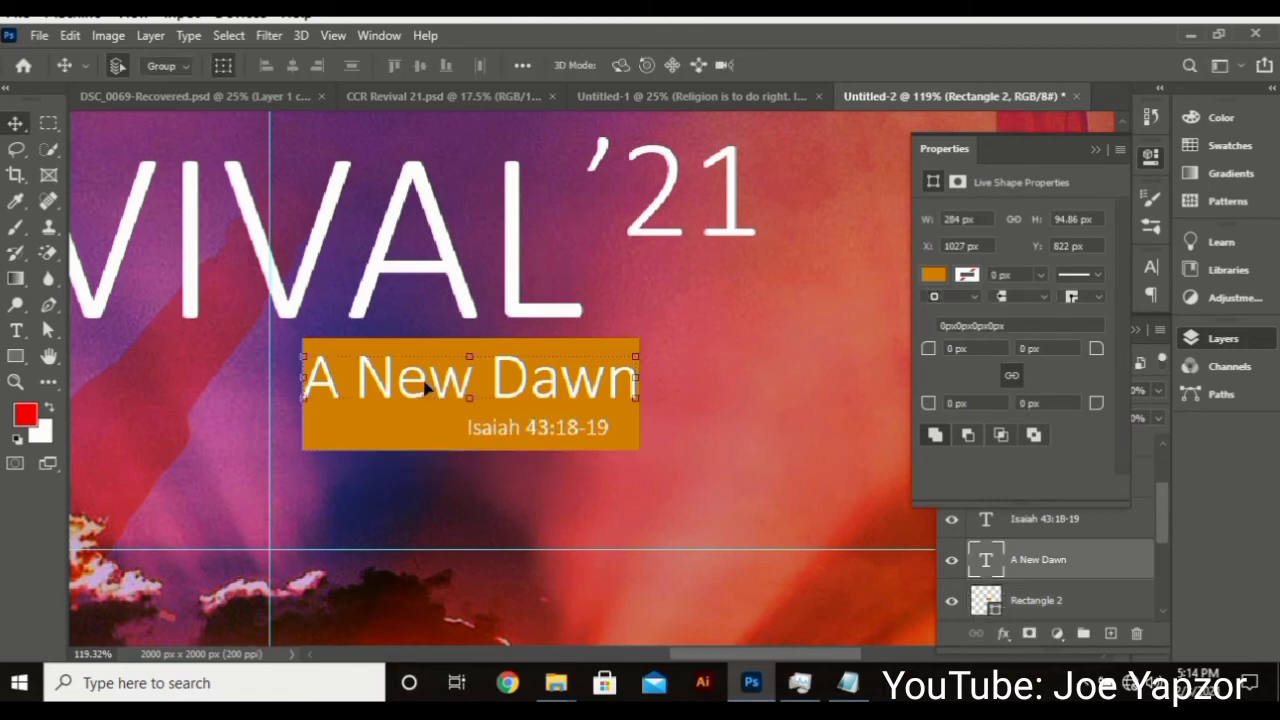
# - Set 'A New Dawn' in the Mistral font and enlarge it to 23 pt
pyautogui.click(1148, 160)
pyautogui.click(1149, 272)
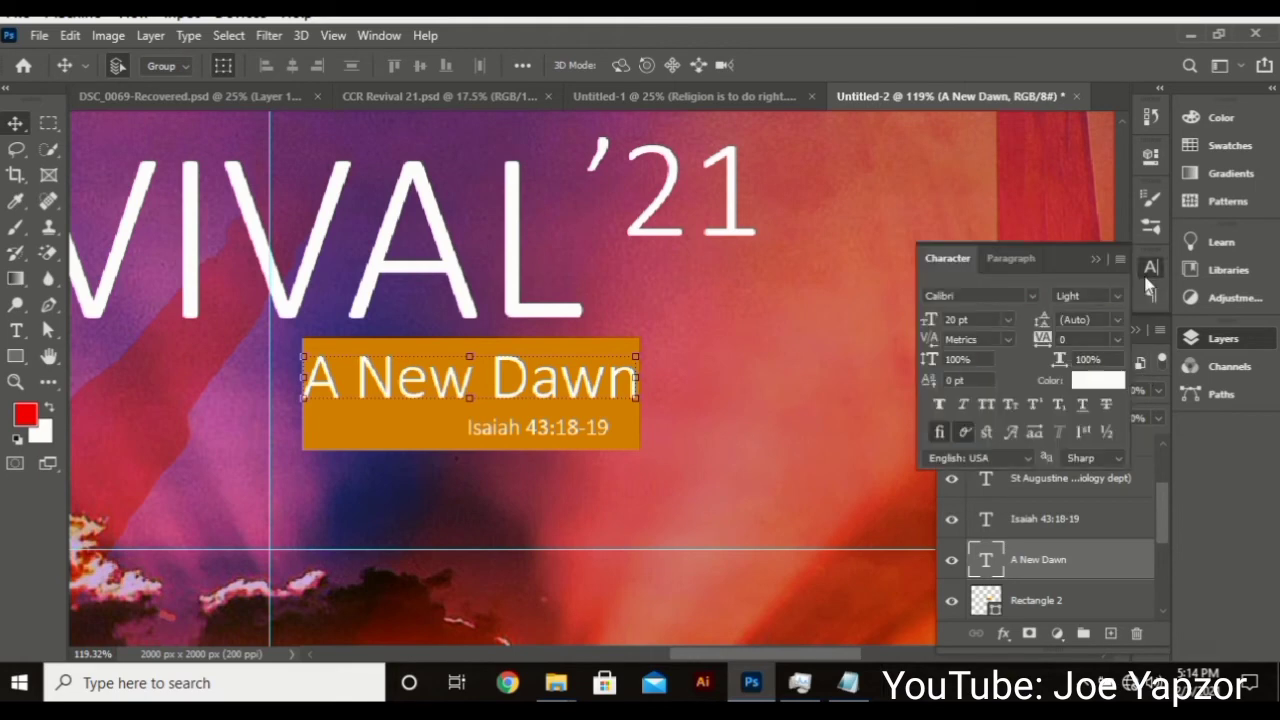
pyautogui.click(1036, 296)
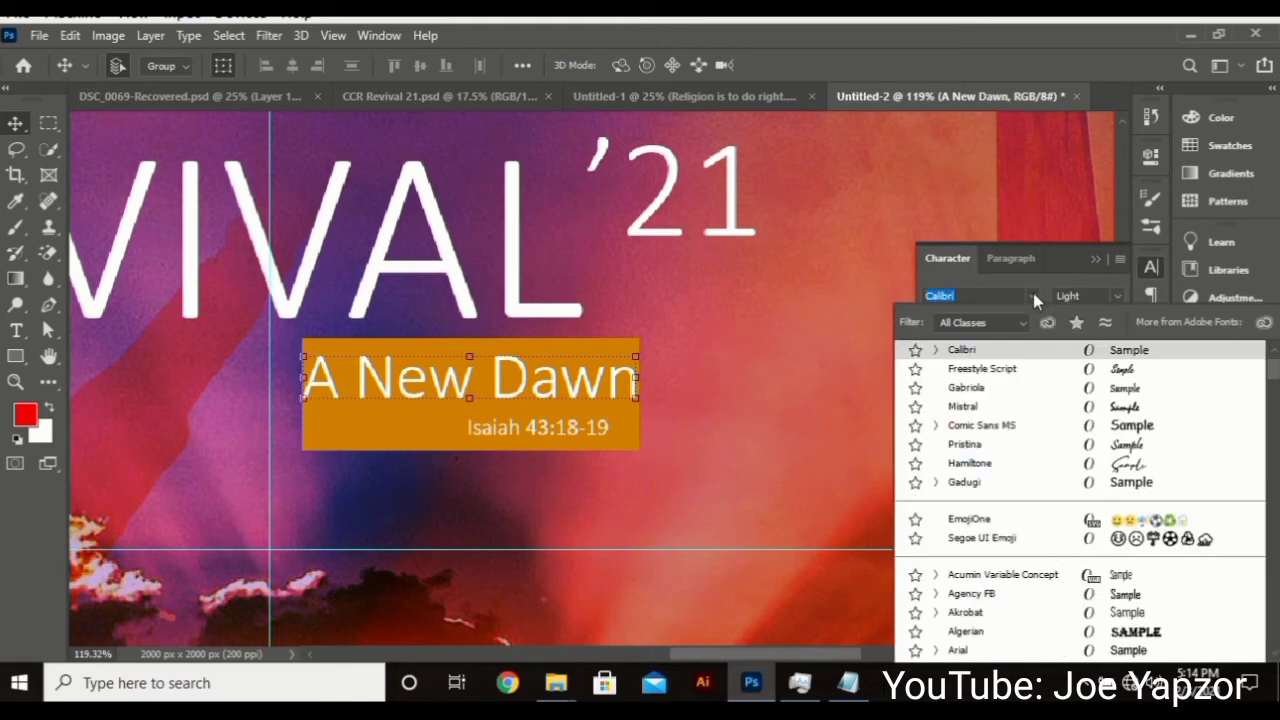
pyautogui.click(990, 369)
pyautogui.click(976, 323)
pyautogui.click(976, 328)
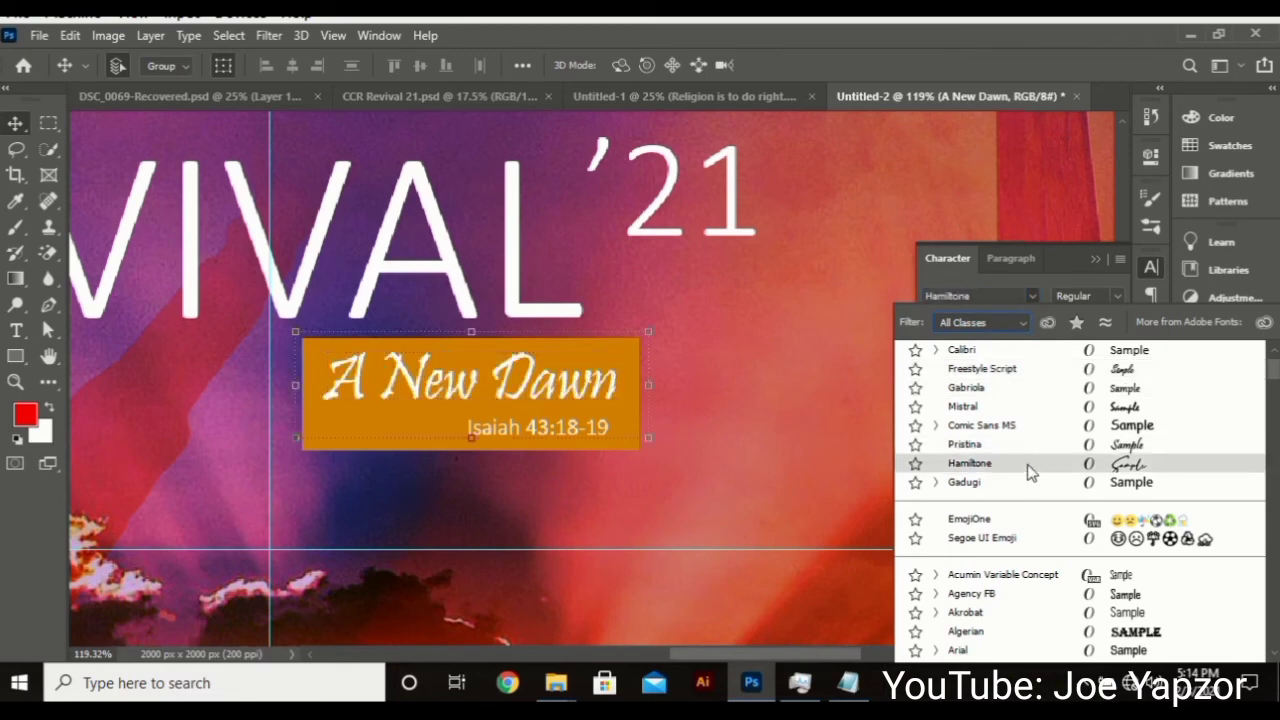
pyautogui.click(1020, 413)
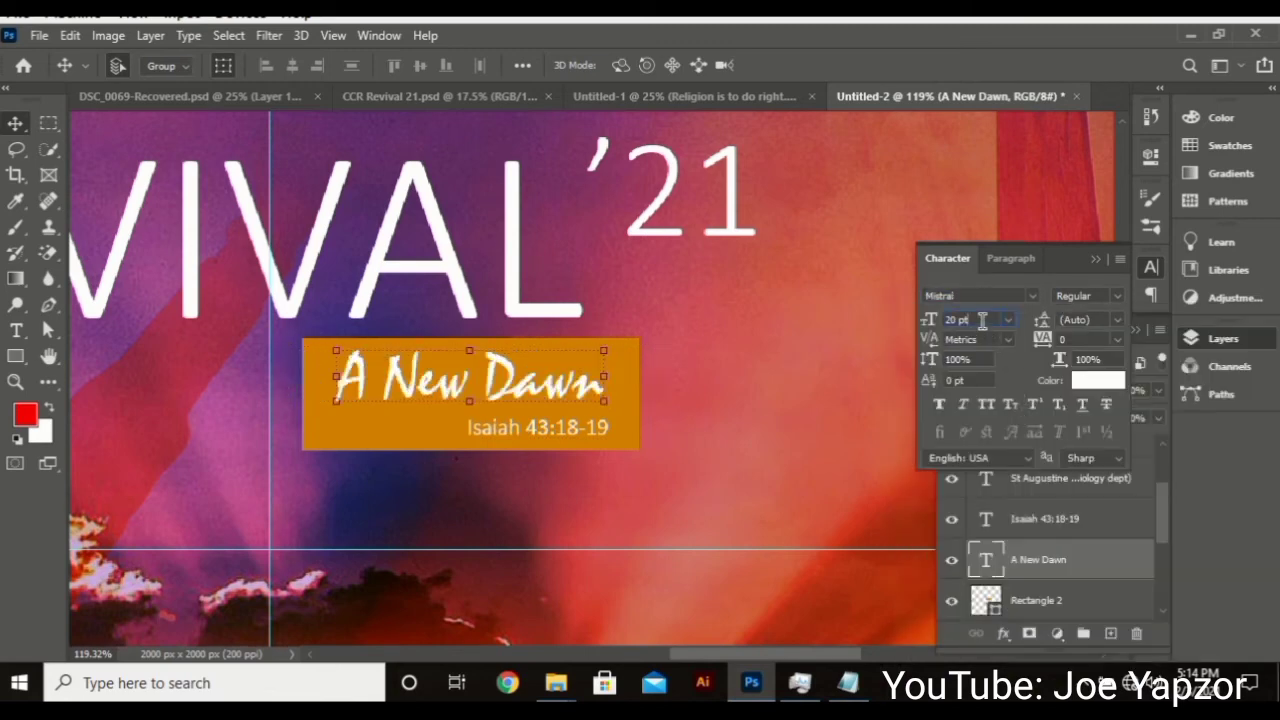
pyautogui.press('Up')
pyautogui.press('Up')
pyautogui.press('Up')
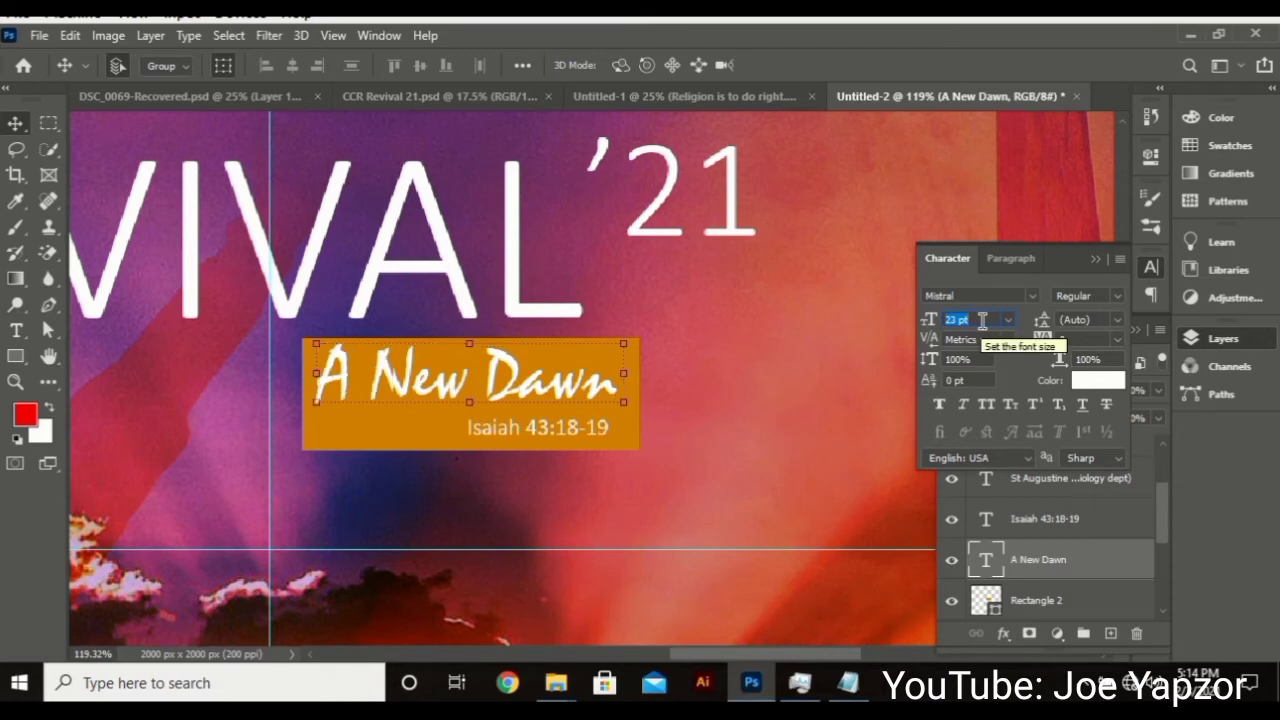
# - Set the Isaiah 43:18-19 line in Pristina at 9 pt and shift it slightly left
pyautogui.click(590, 445)
pyautogui.click(591, 429)
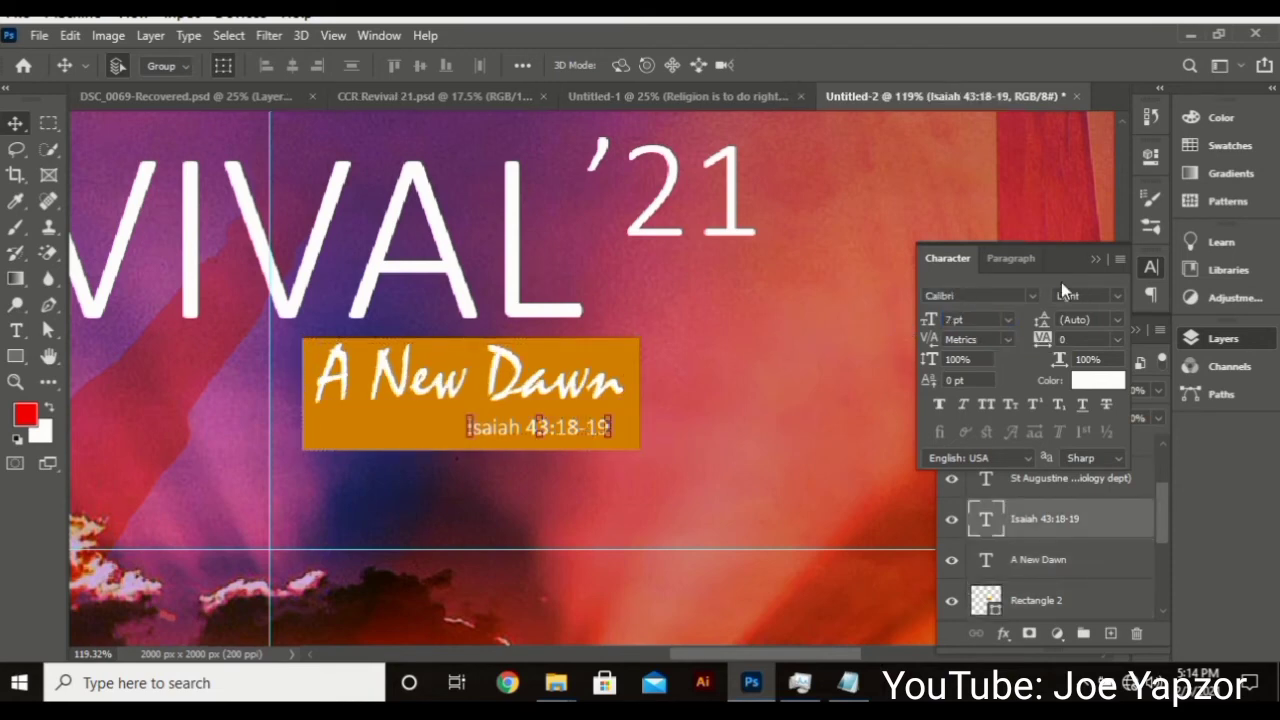
pyautogui.click(1032, 295)
pyautogui.press('Up')
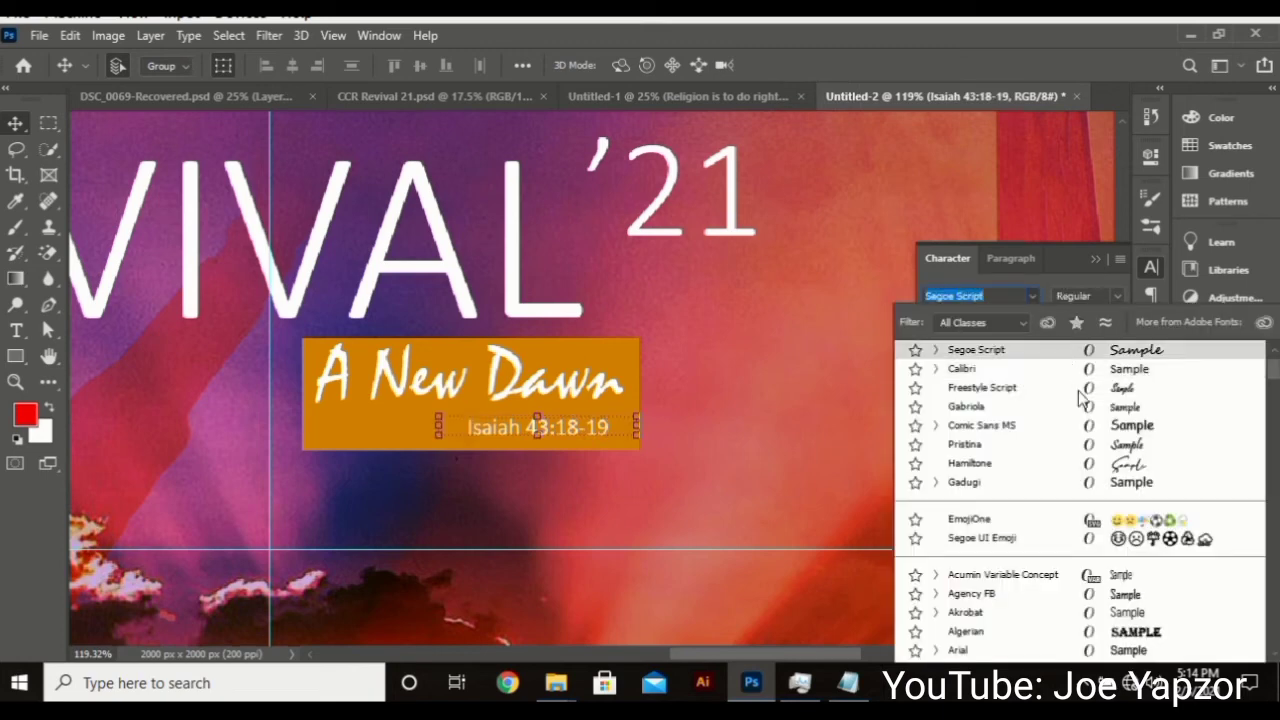
pyautogui.press('Down')
pyautogui.press('Down')
pyautogui.press('Down')
pyautogui.press('Down')
pyautogui.press('Down')
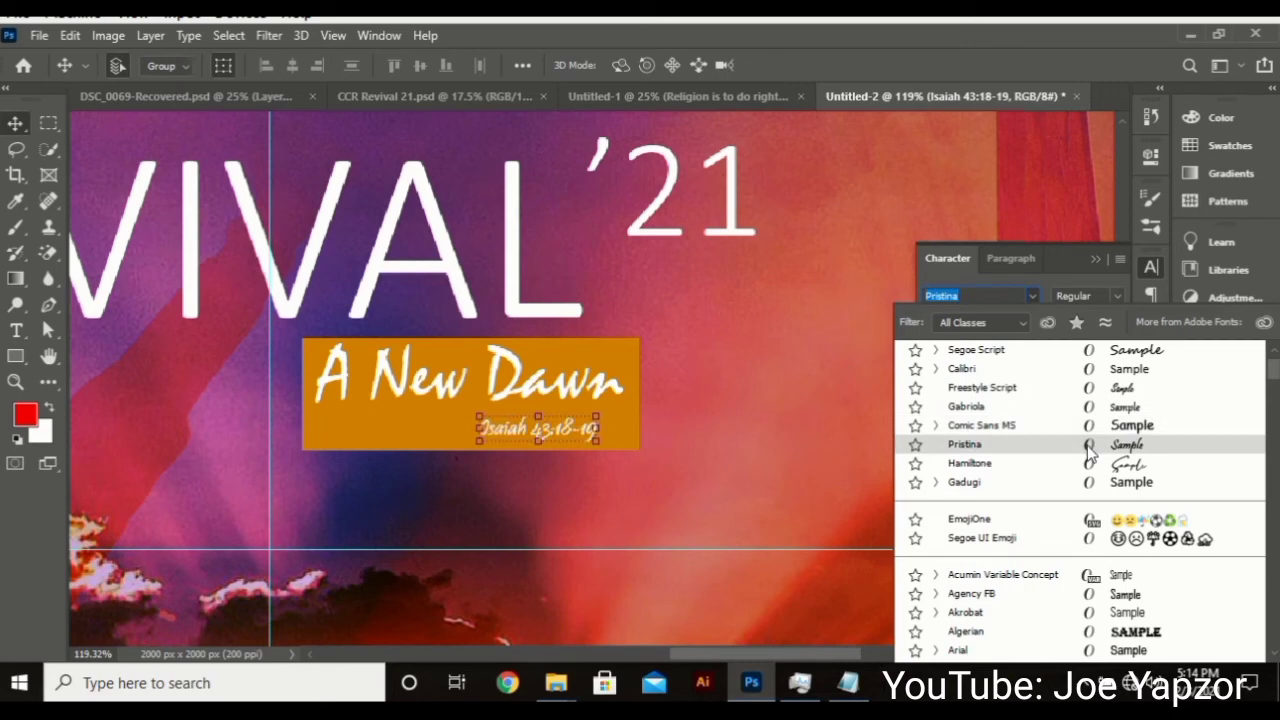
pyautogui.click(1089, 448)
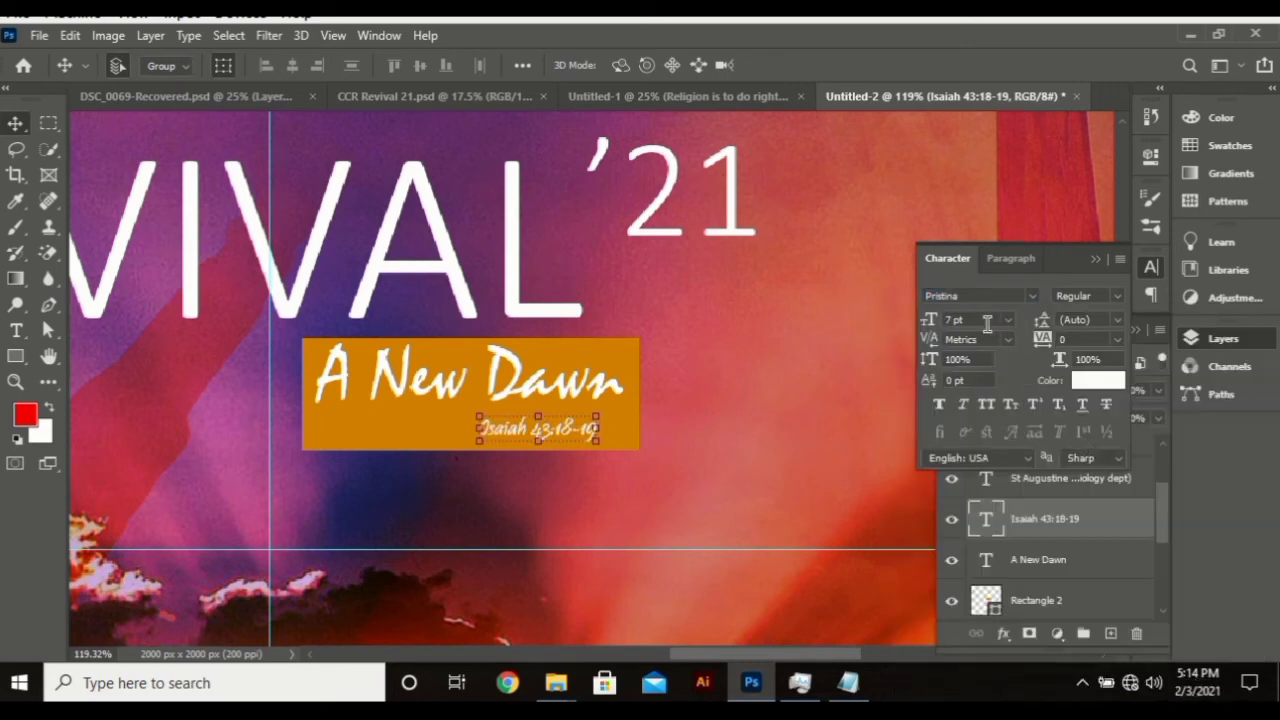
pyautogui.press('Up')
pyautogui.press('Up')
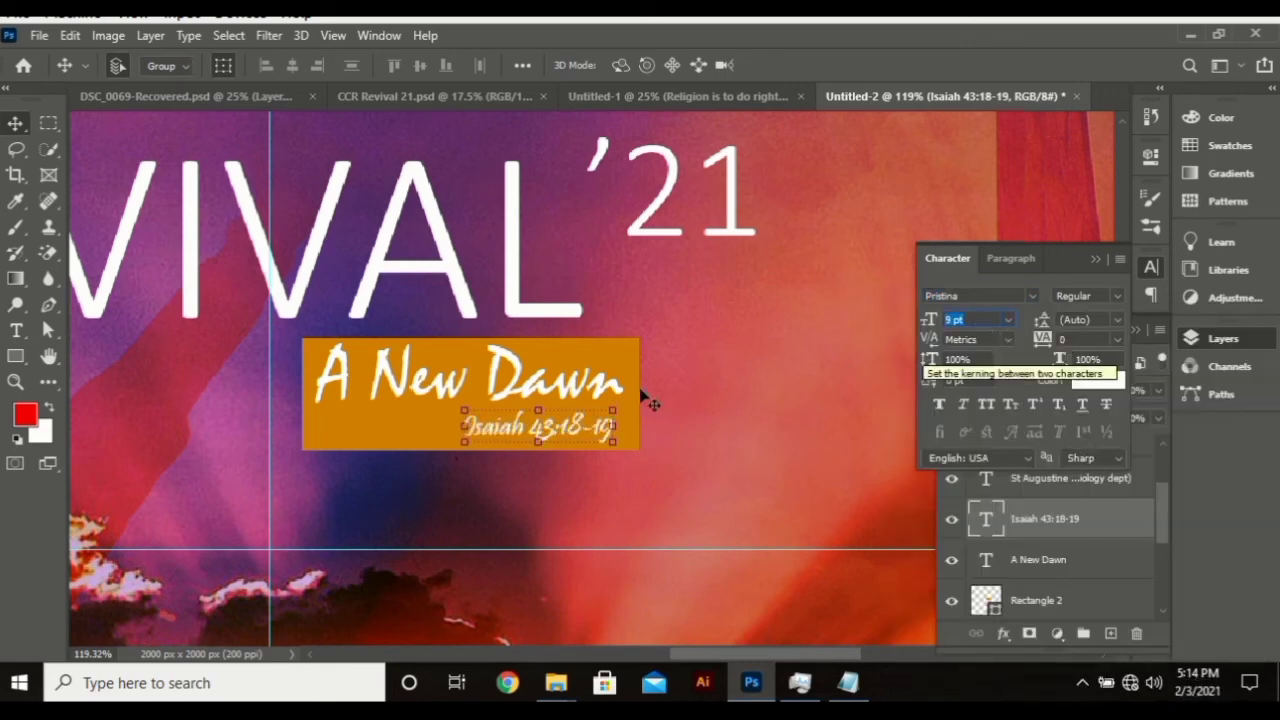
pyautogui.click(705, 380)
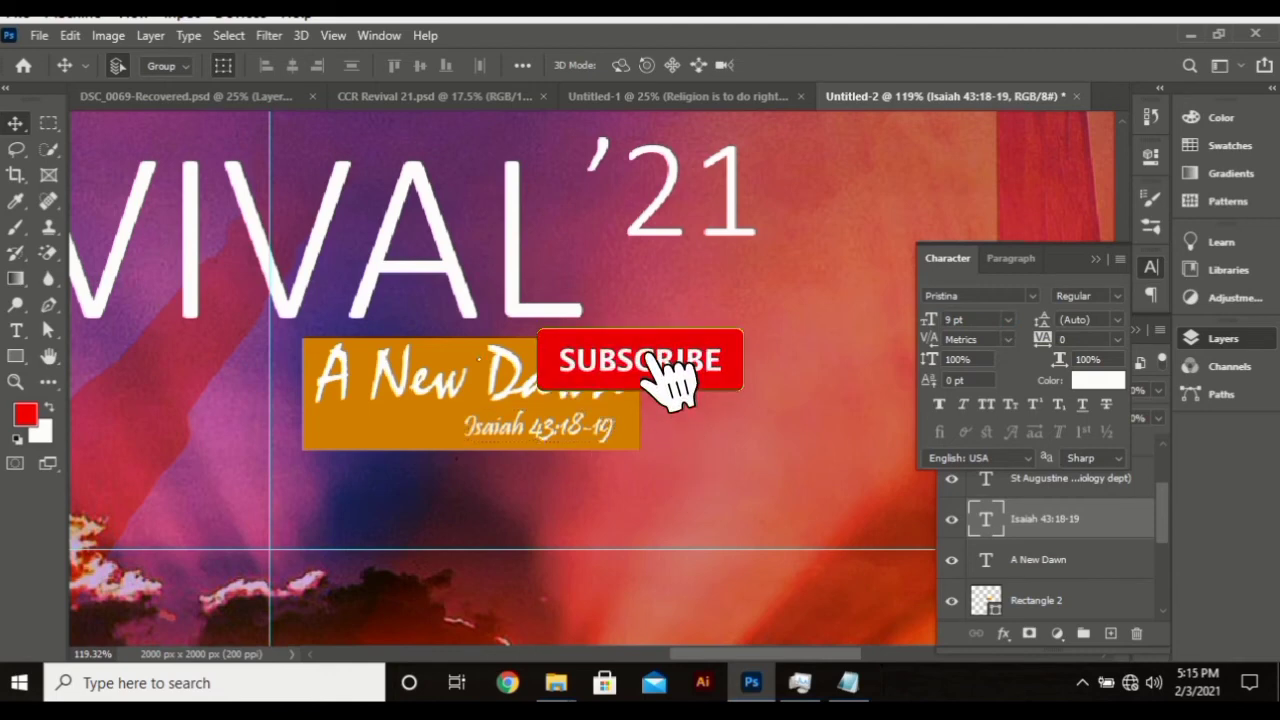
pyautogui.moveTo(605, 426); pyautogui.dragTo(595, 426)
pyautogui.scroll(-3, 672, 470)
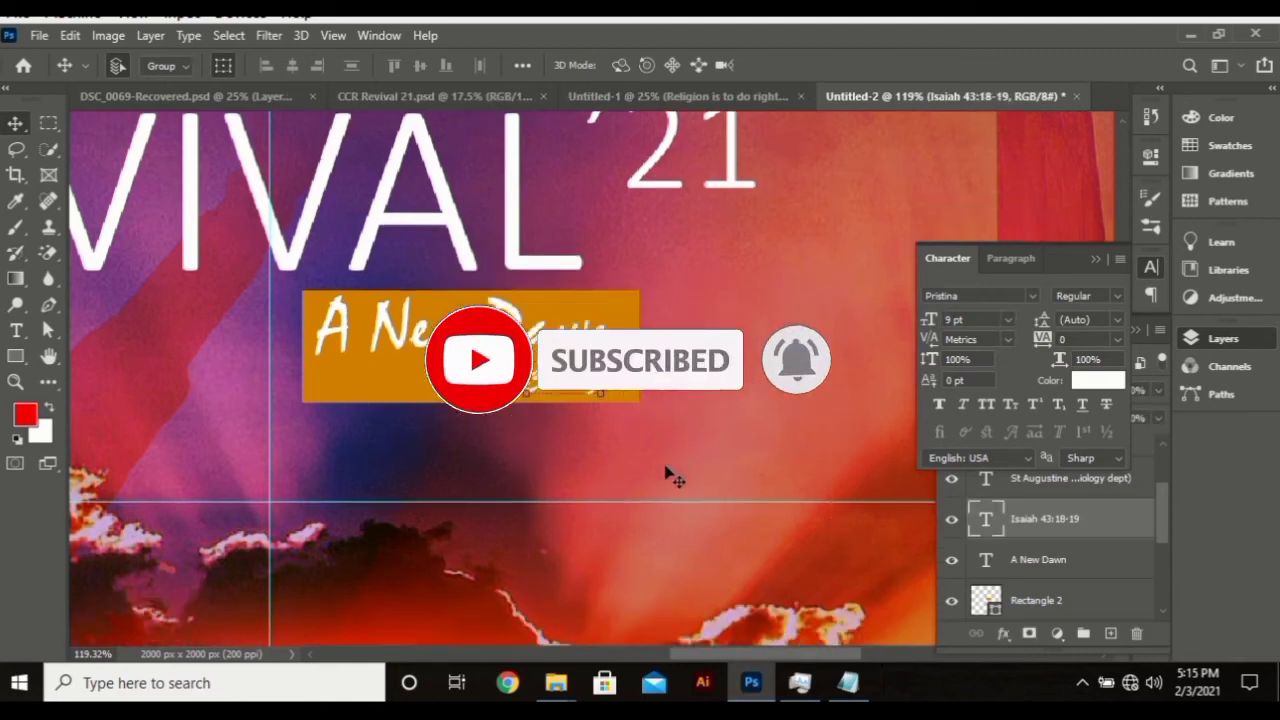
pyautogui.scroll(3, 666, 463)
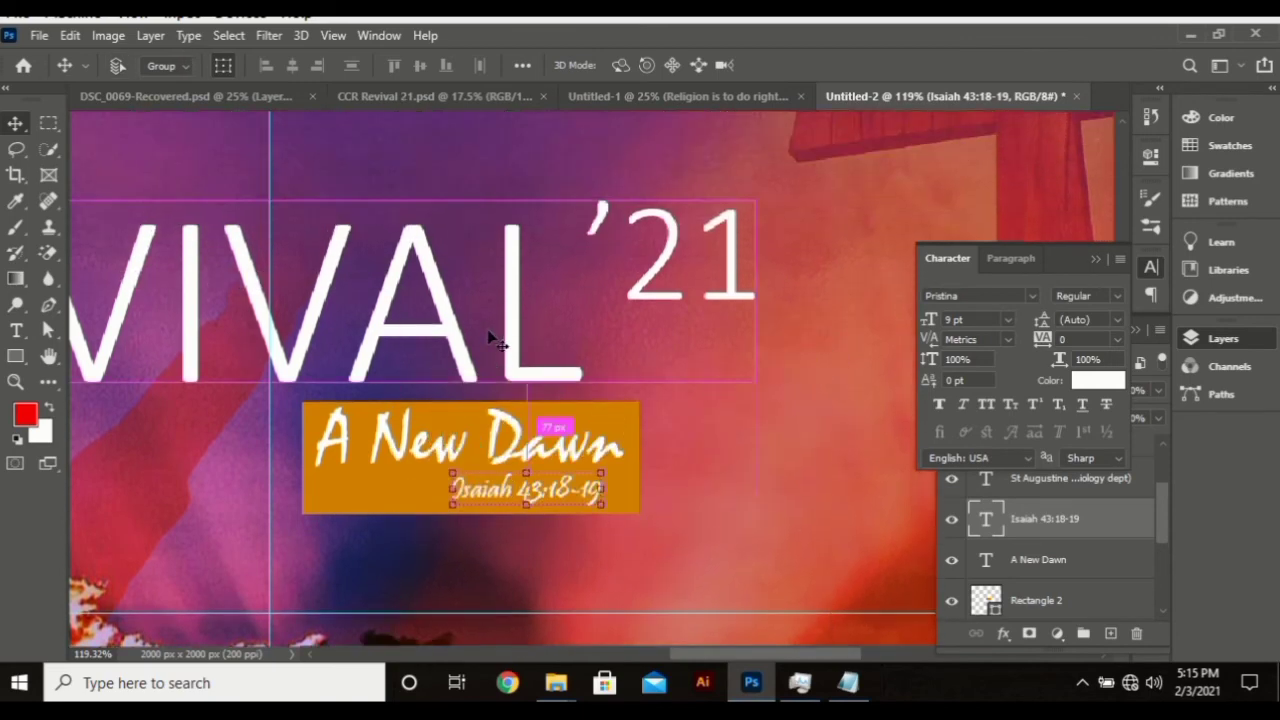
# - Set the REVIVAL'21 title in the Mistral script font and enlarge it to 85 pt
pyautogui.hotkey('ctrl', '0')
pyautogui.click(550, 330)
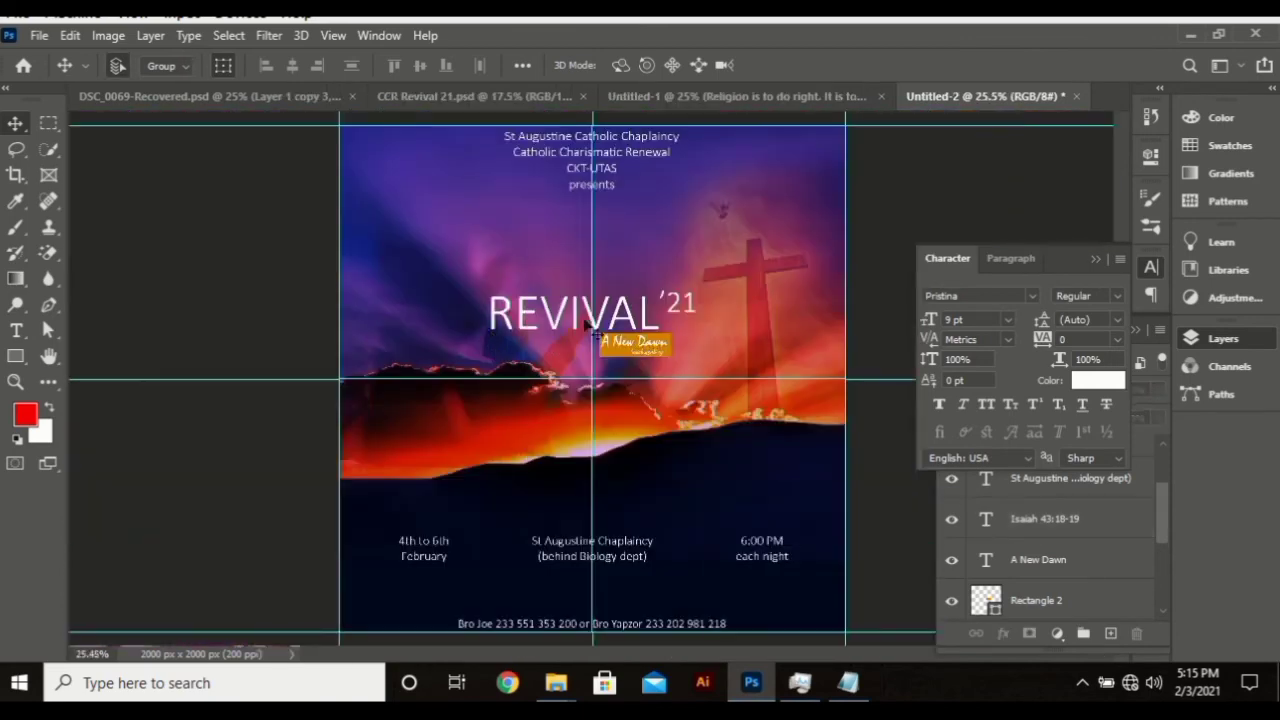
pyautogui.click(1030, 297)
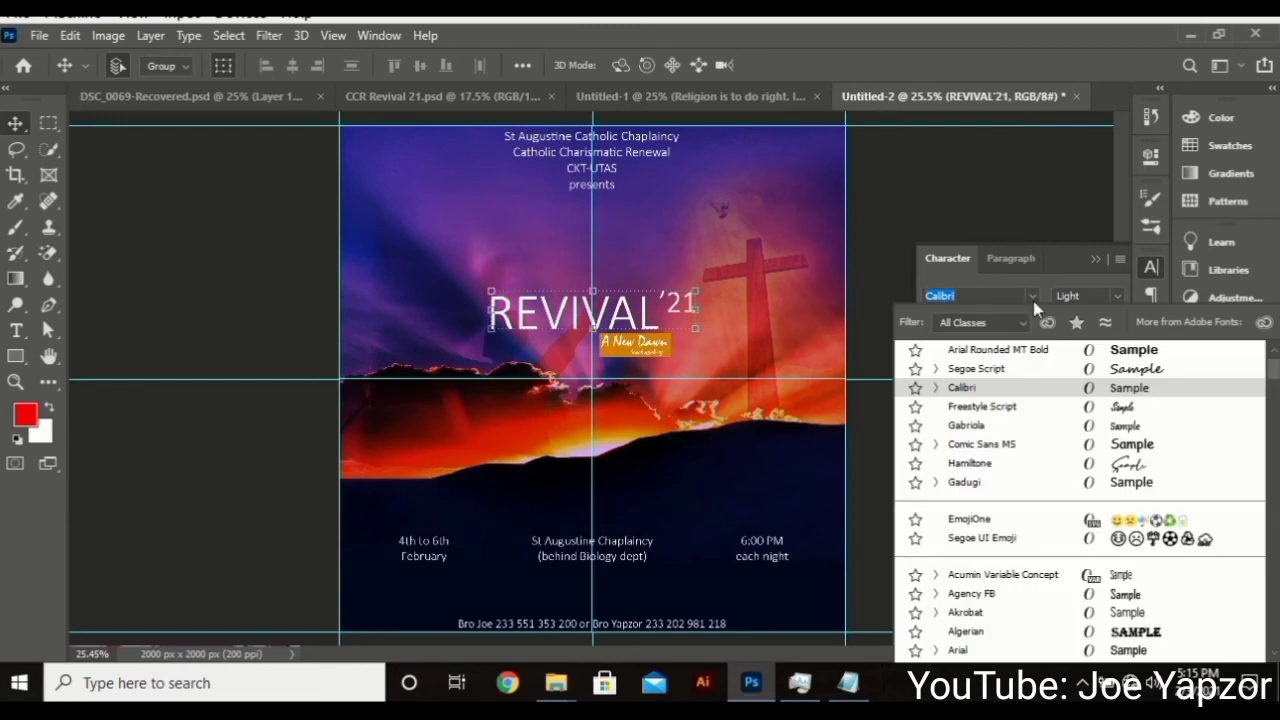
pyautogui.press('Down')
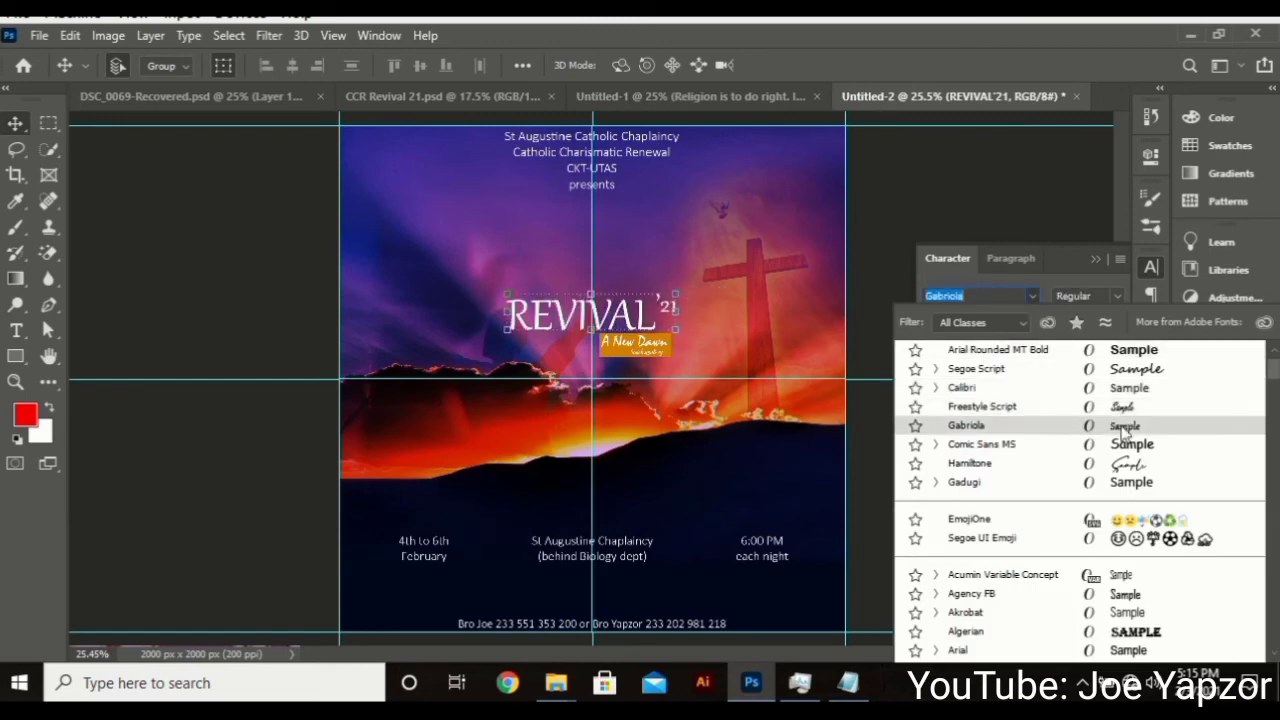
pyautogui.press('Down')
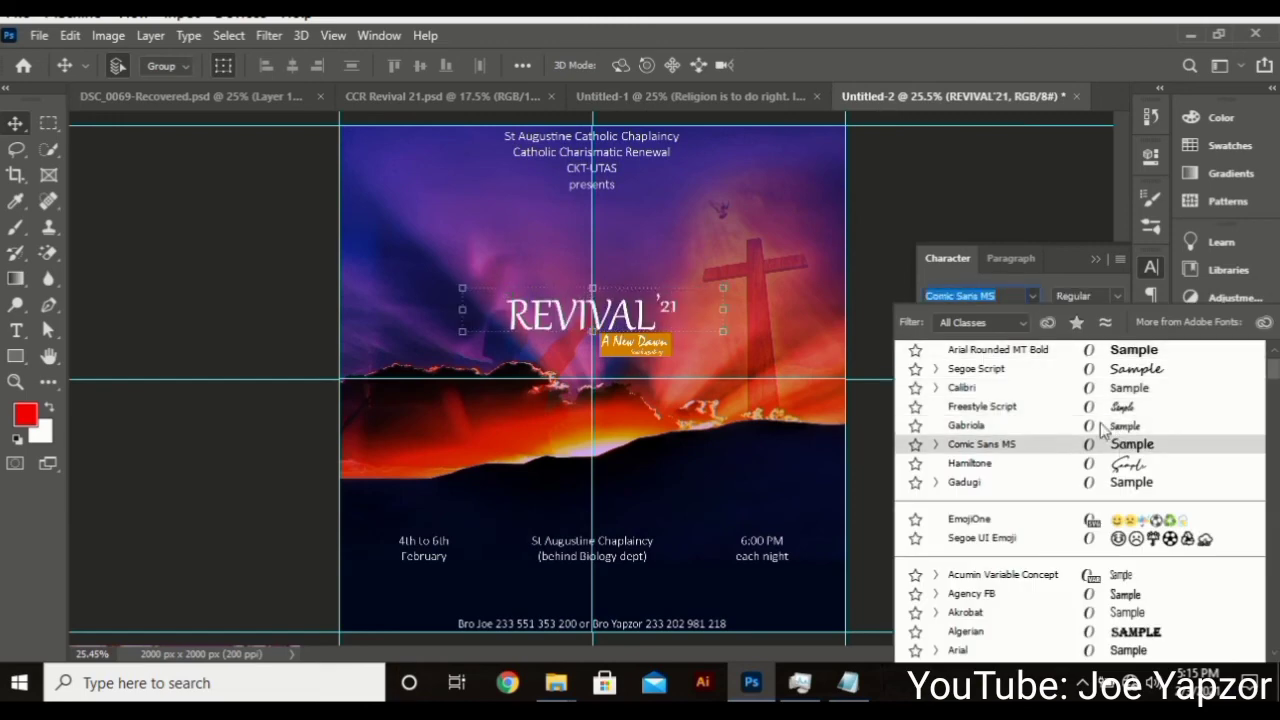
pyautogui.click(970, 323)
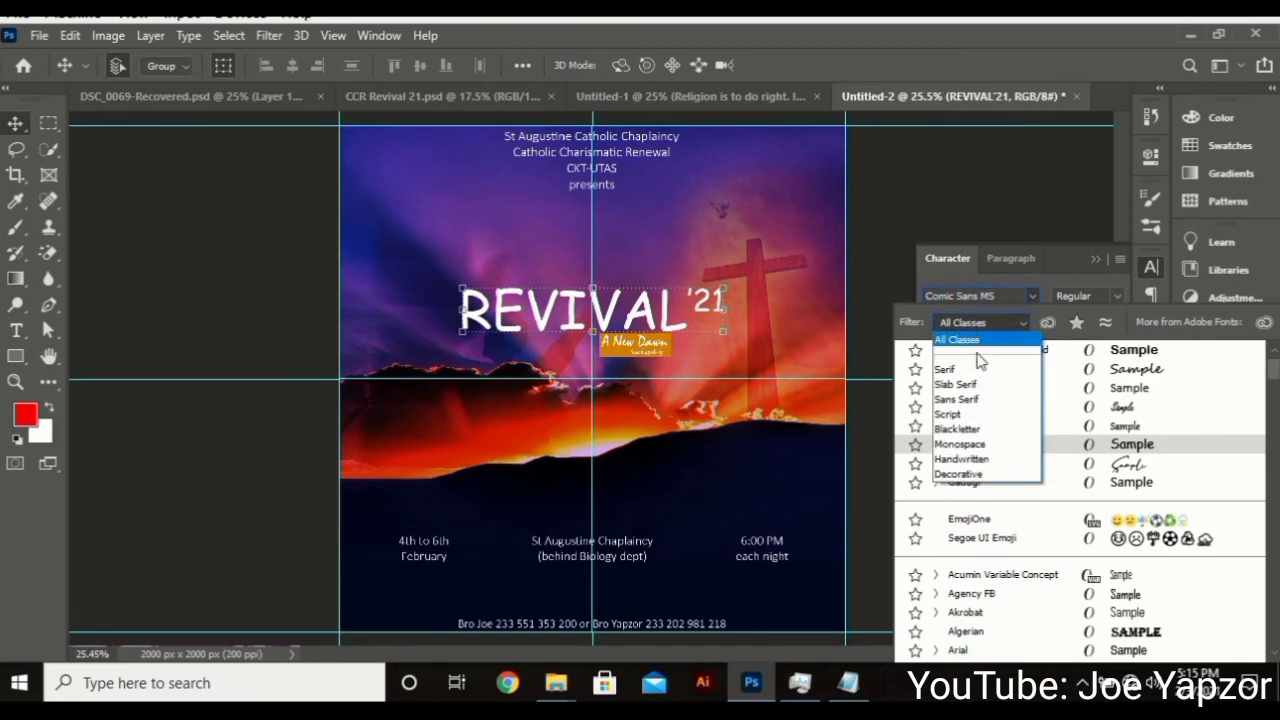
pyautogui.click(970, 414)
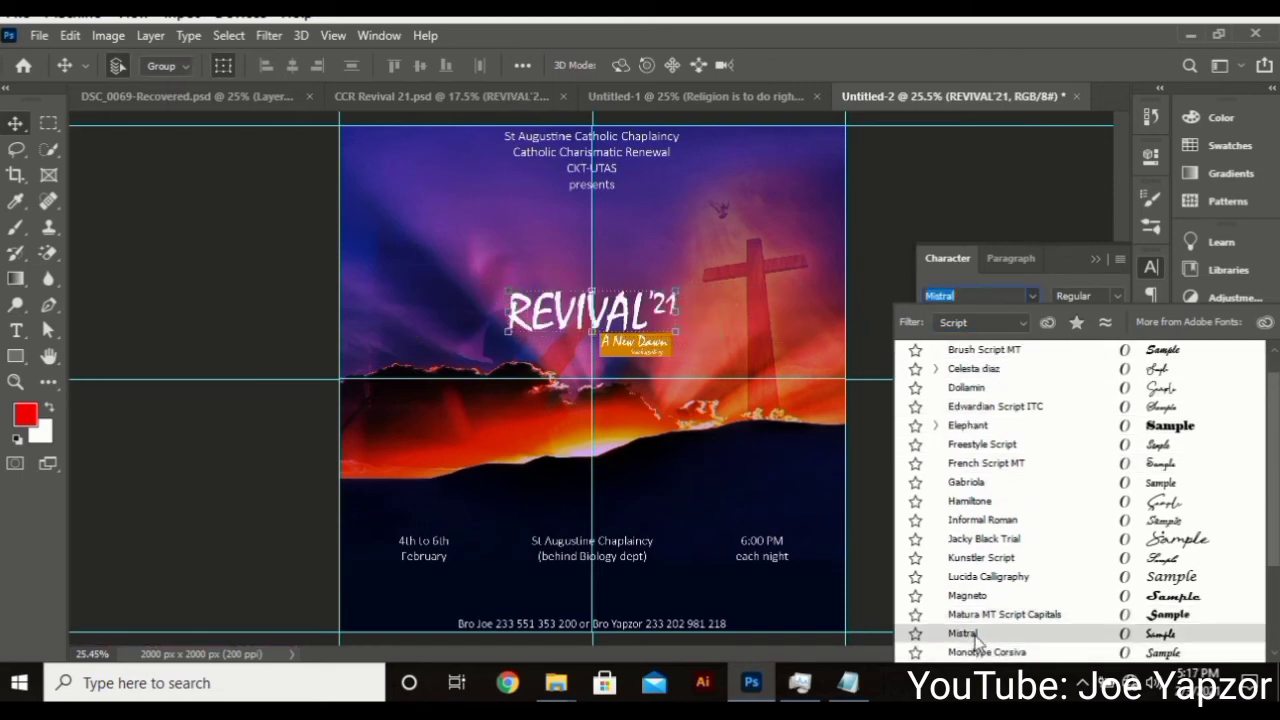
pyautogui.click(975, 636)
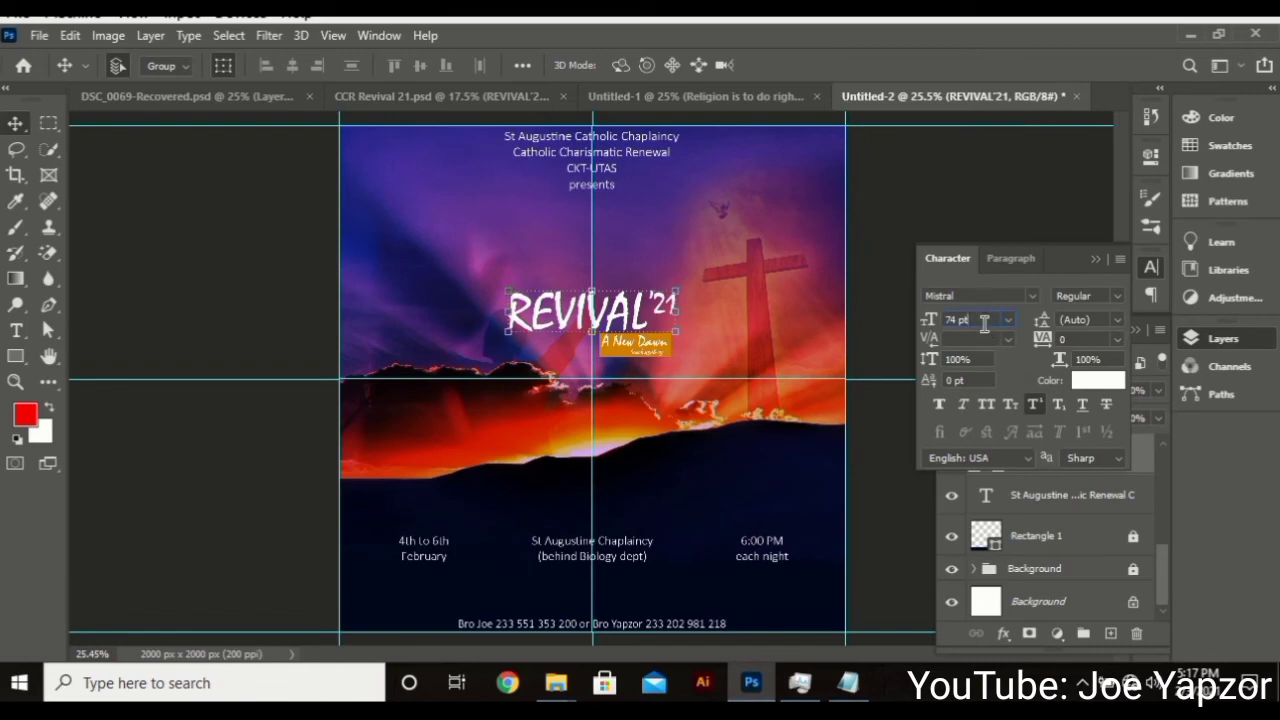
pyautogui.press('Up')
pyautogui.press('Up')
pyautogui.press('Up')
pyautogui.press('Up')
pyautogui.press('Up')
pyautogui.press('Up')
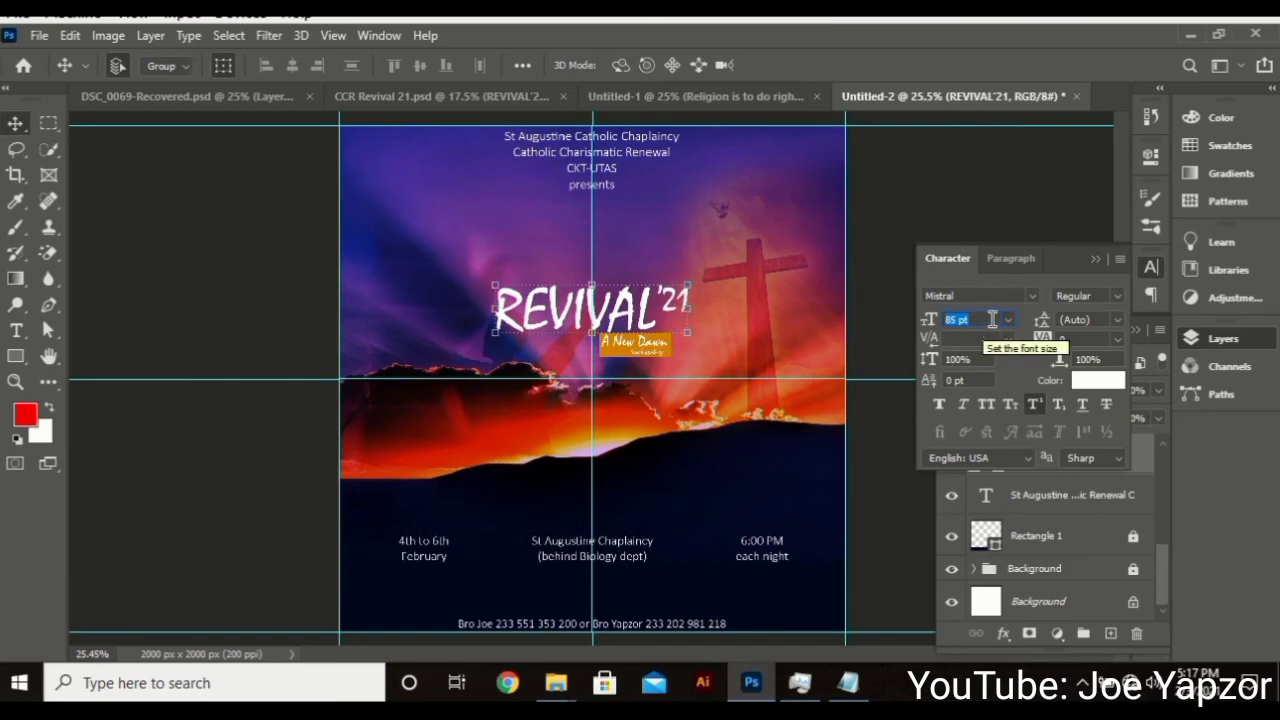
pyautogui.click(1160, 268)
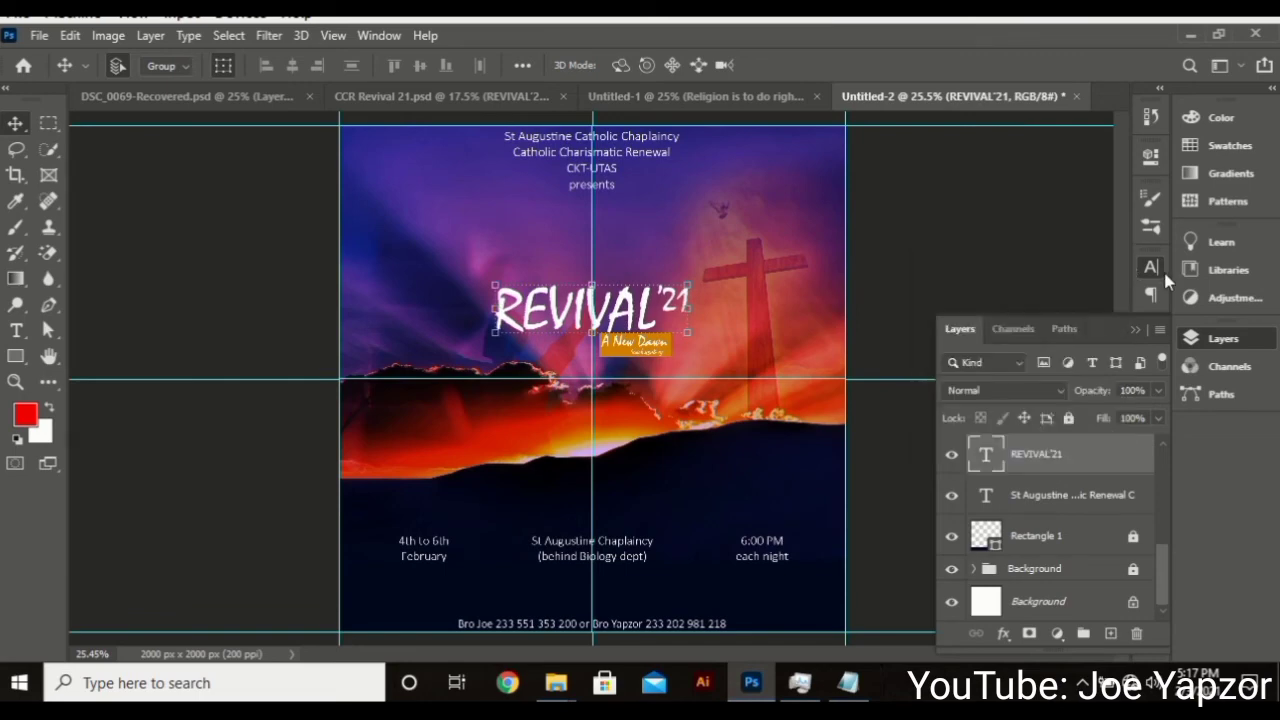
pyautogui.click(380, 35)
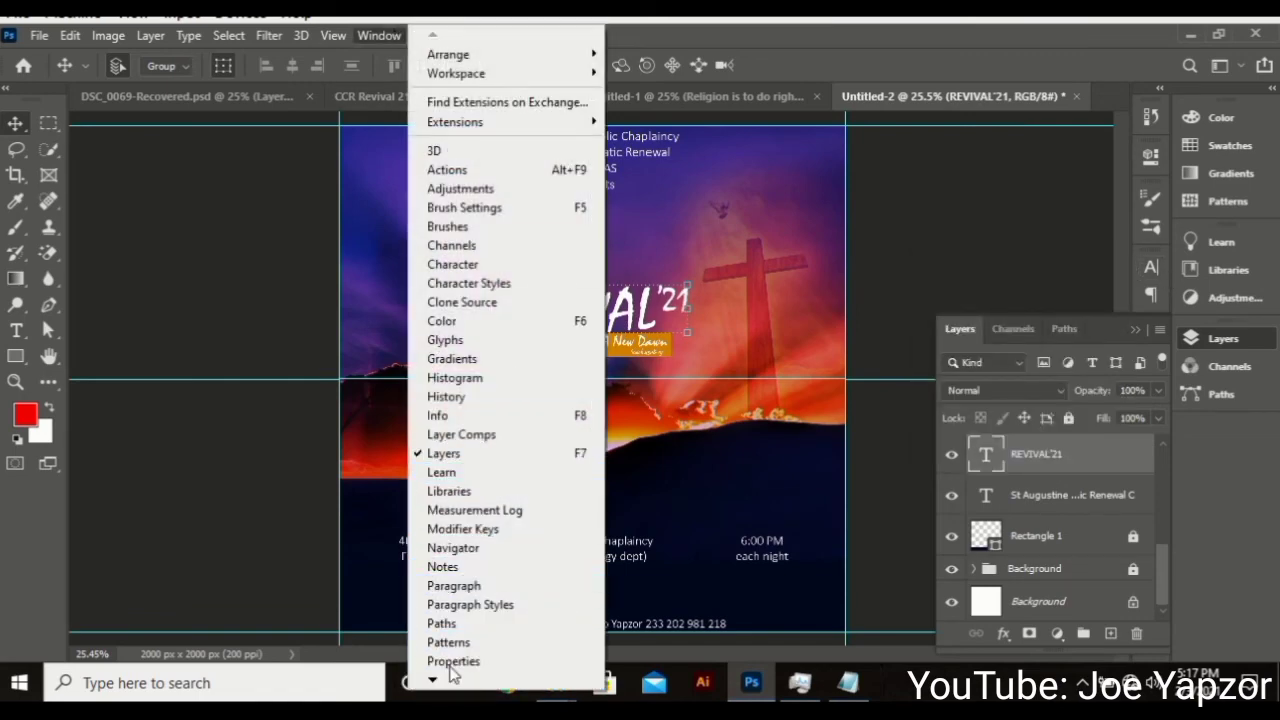
# - Show the preset Styles panel with large thumbnails
pyautogui.moveTo(450, 675)
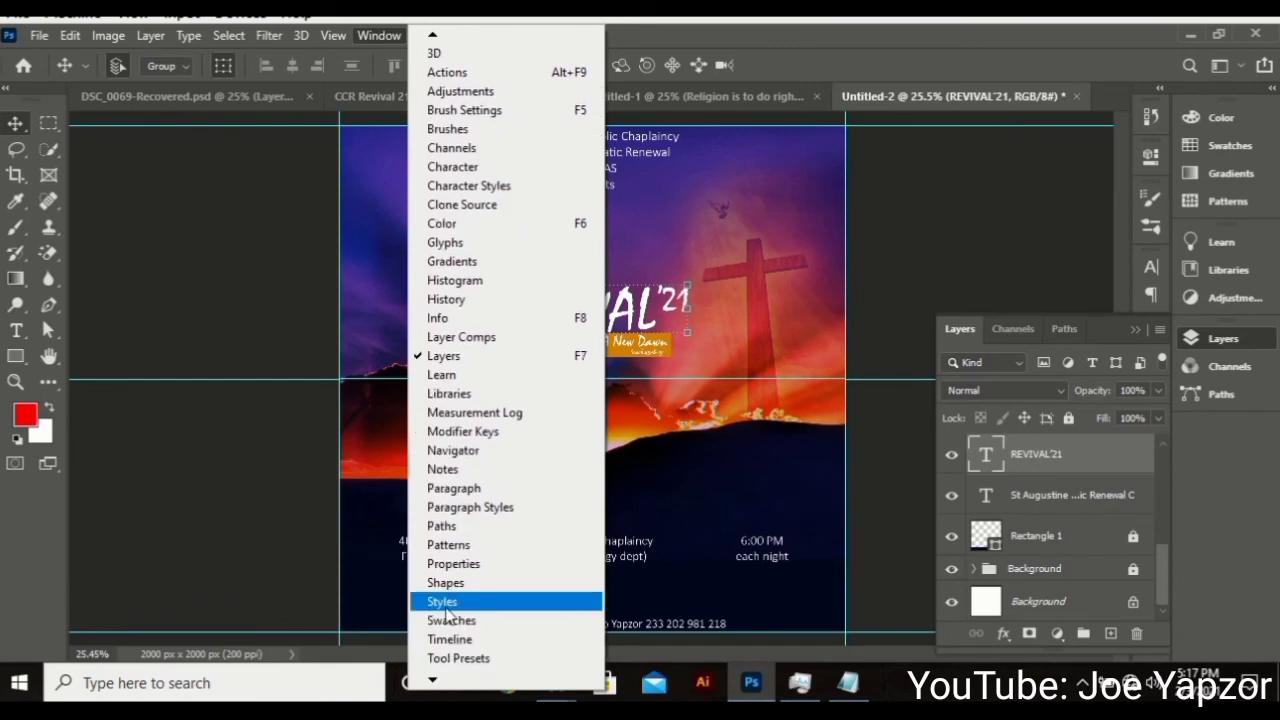
pyautogui.click(445, 603)
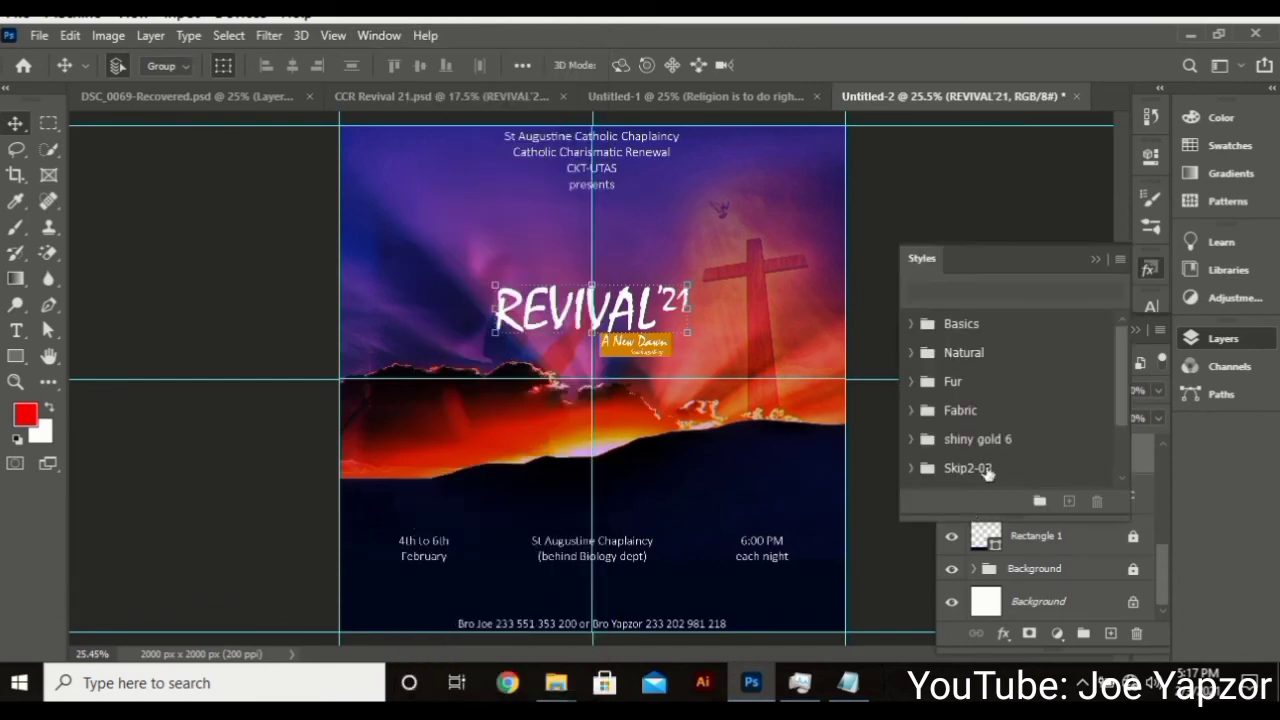
pyautogui.scroll(-3, 985, 460)
pyautogui.scroll(3, 985, 445)
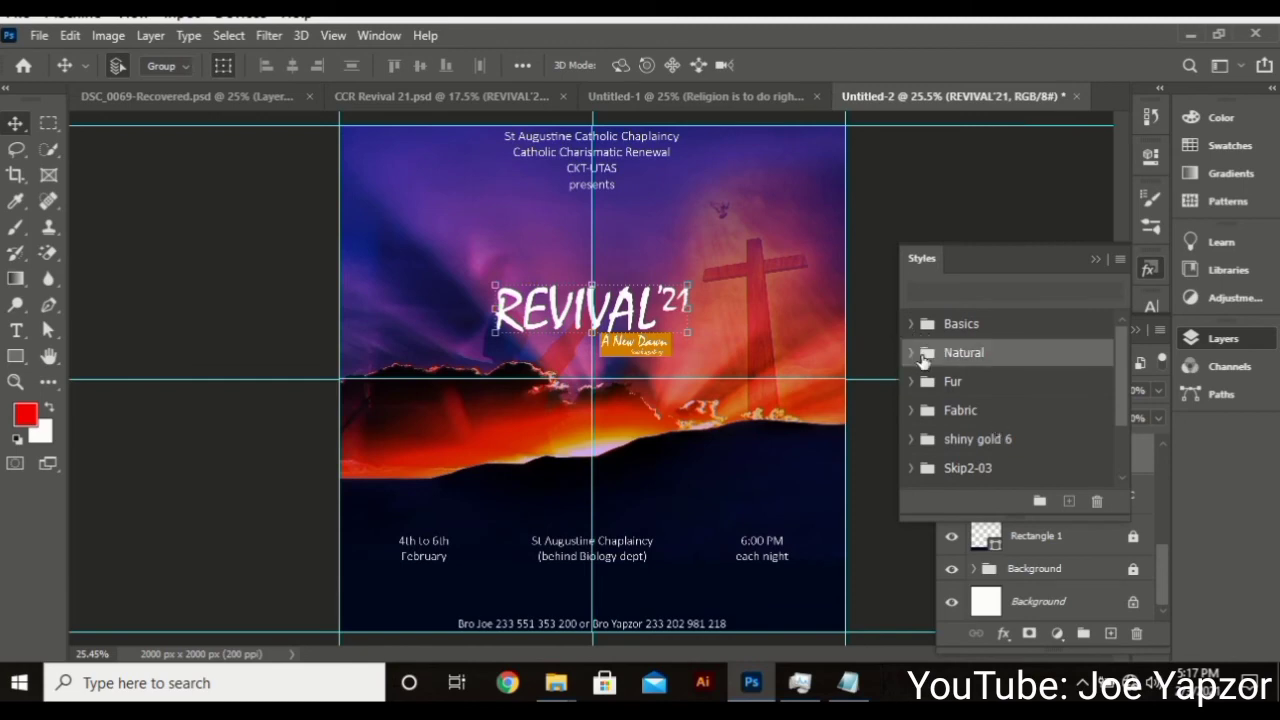
pyautogui.click(1118, 262)
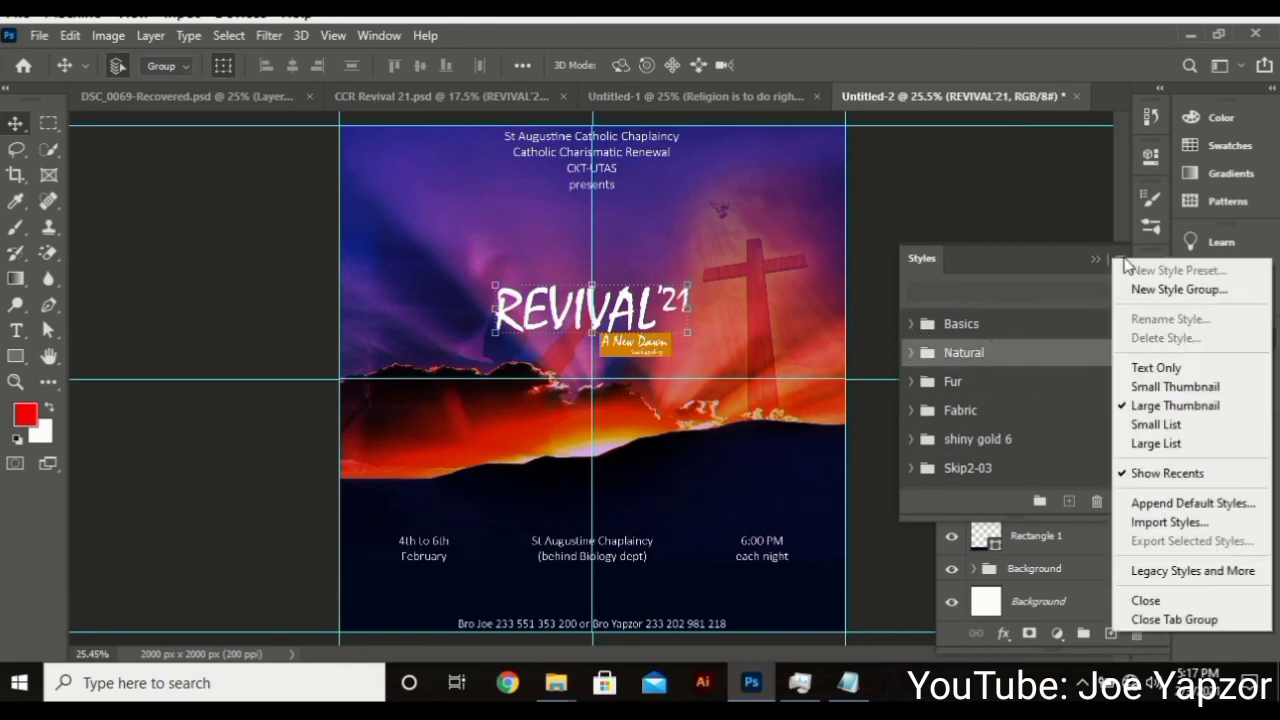
pyautogui.click(1168, 408)
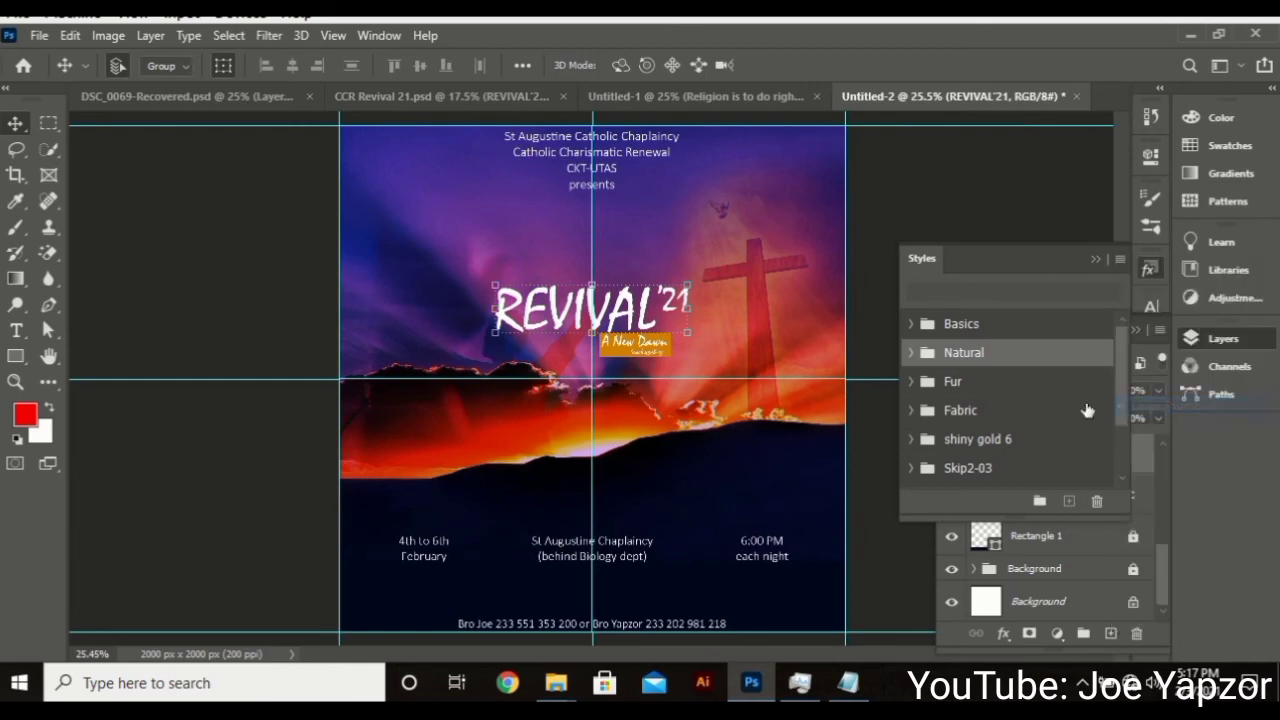
# - Apply the whitish marble style from the Natural group to the REVIVAL'21 title
pyautogui.click(912, 353)
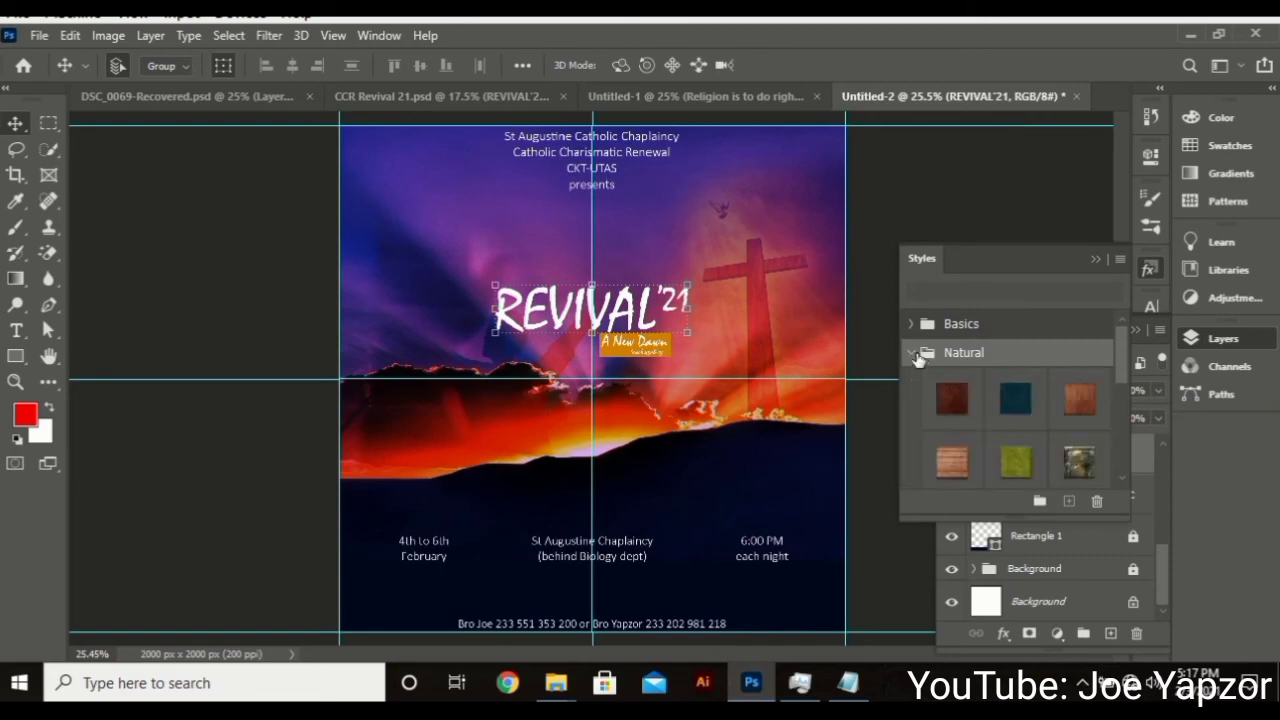
pyautogui.scroll(-2, 980, 406)
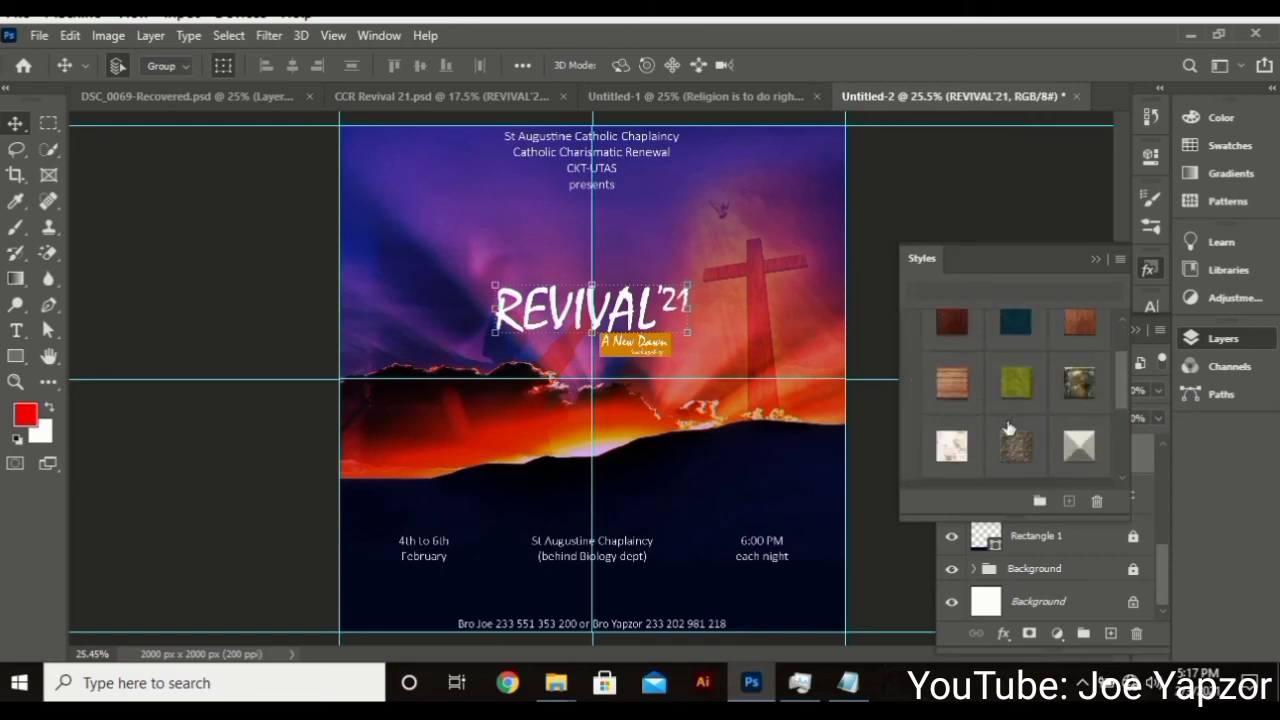
pyautogui.click(960, 447)
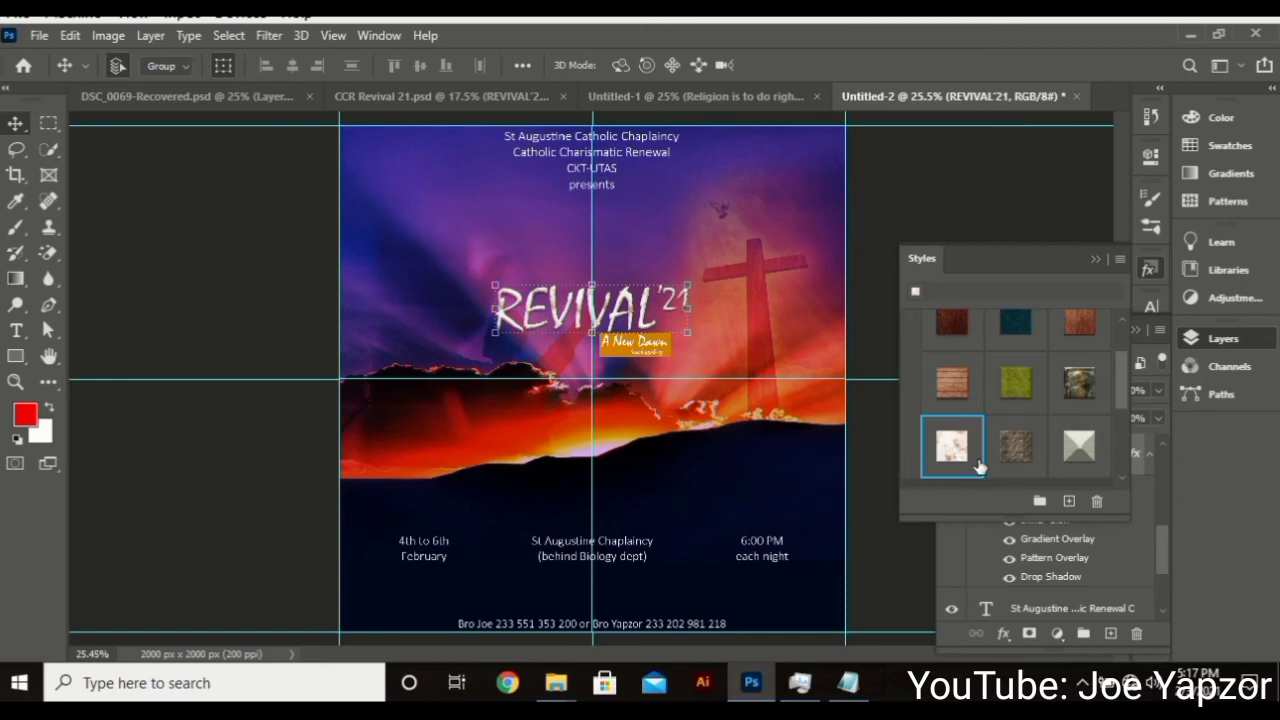
pyautogui.scroll(-1, 980, 466)
pyautogui.scroll(3, 975, 445)
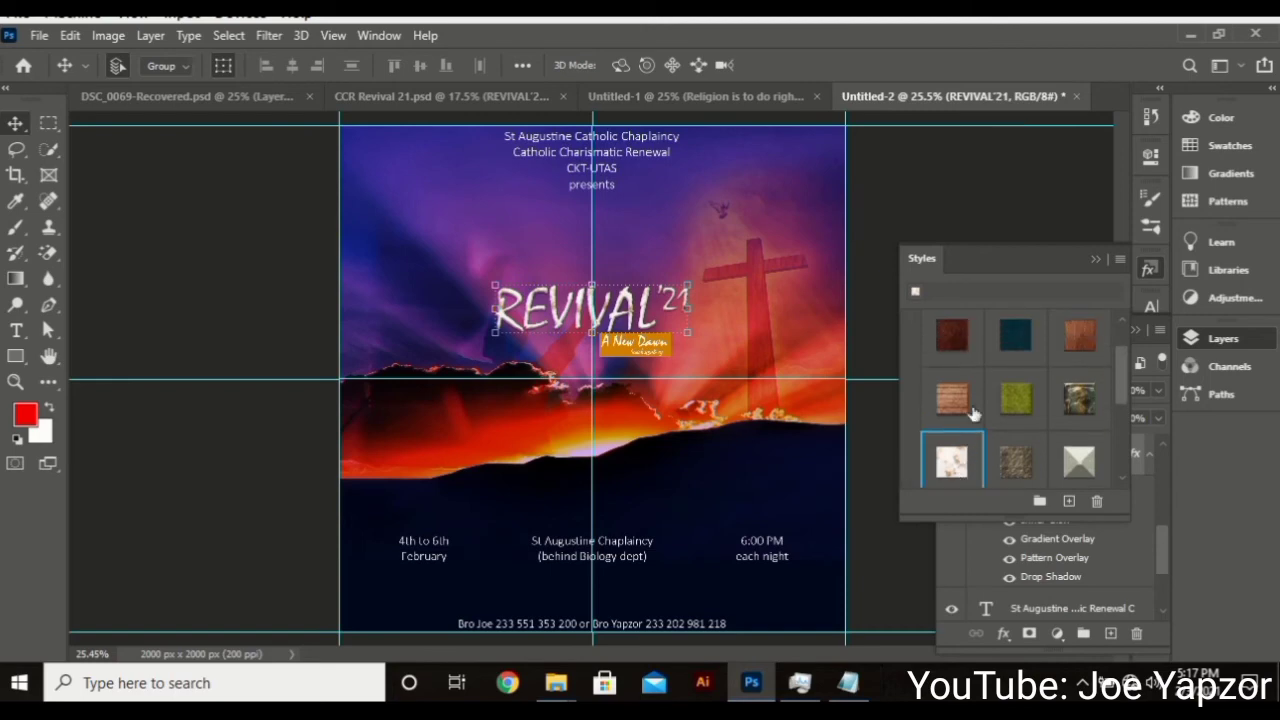
# - Switch off Pattern Overlay in the REVIVAL'21 layer style, keeping its other effects
pyautogui.click(1148, 268)
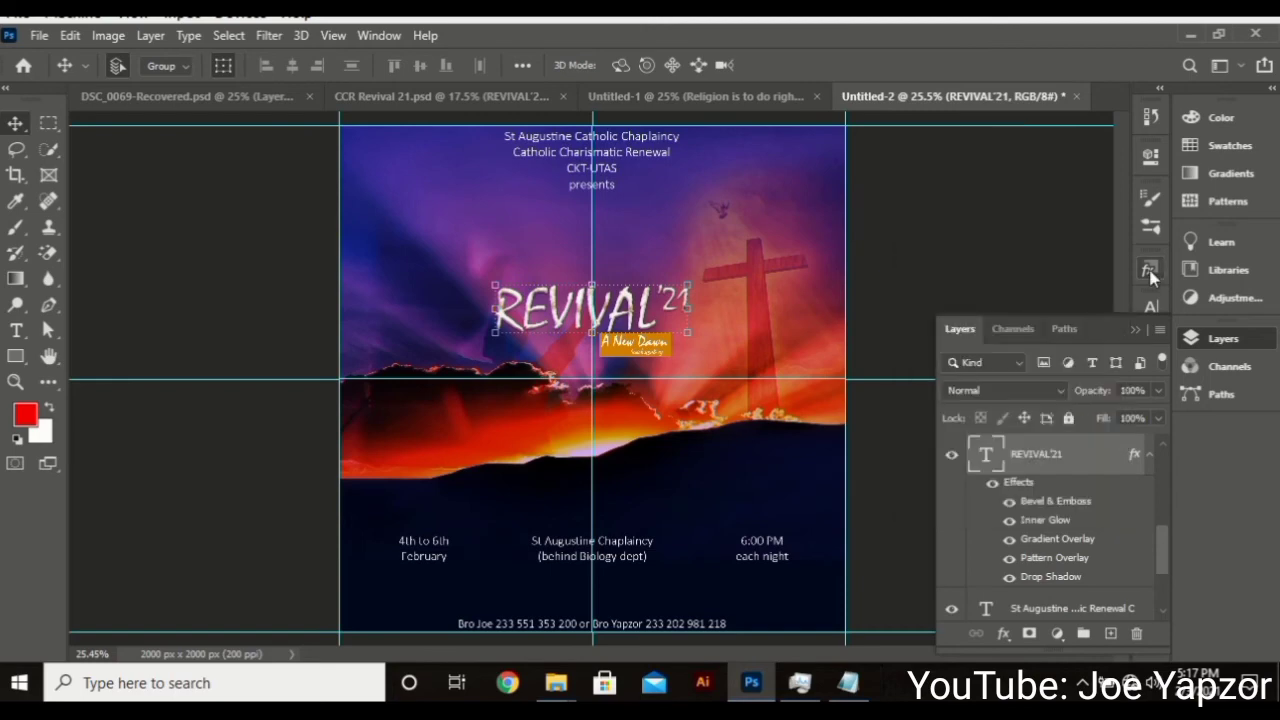
pyautogui.doubleClick(1133, 456)
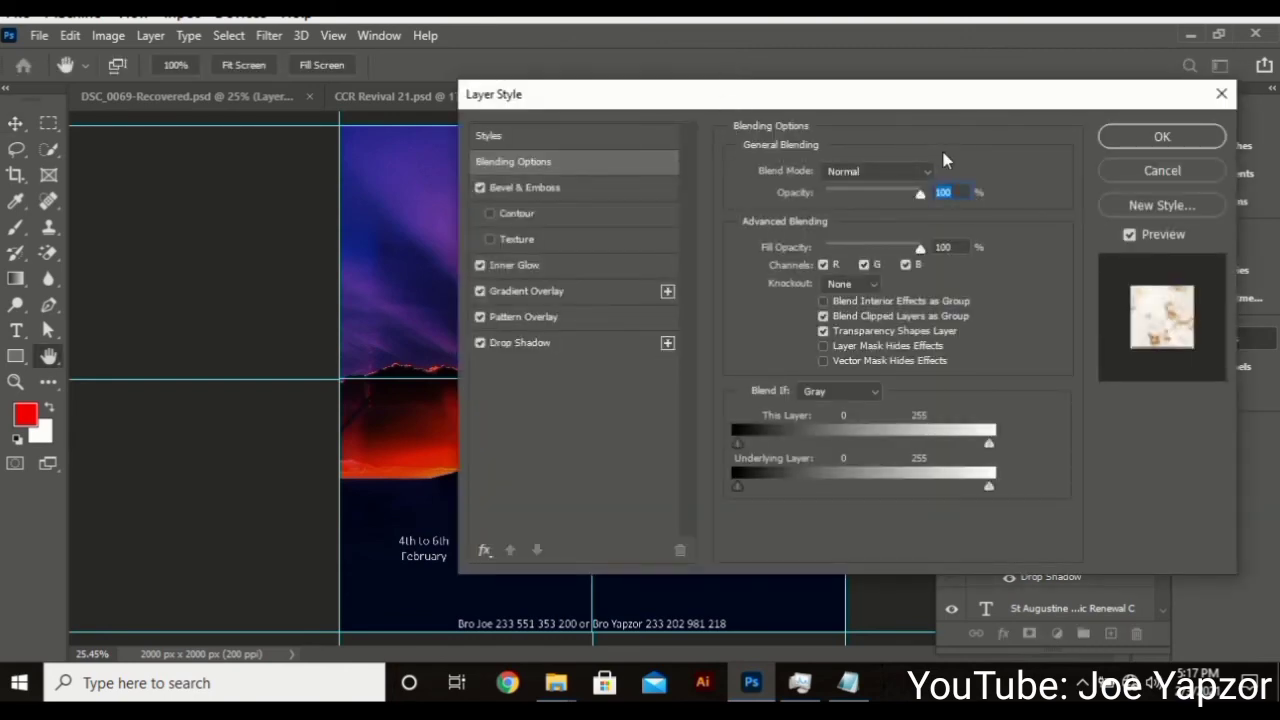
pyautogui.moveTo(688, 94); pyautogui.dragTo(922, 148)
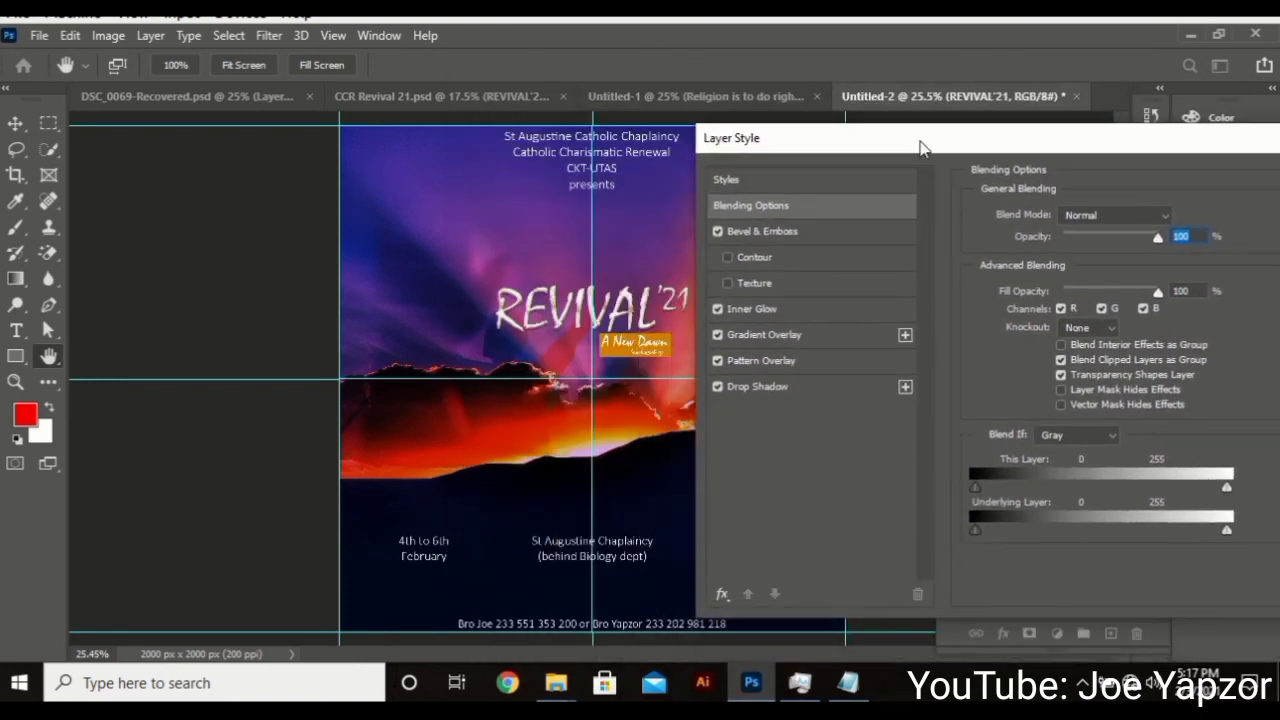
pyautogui.click(756, 365)
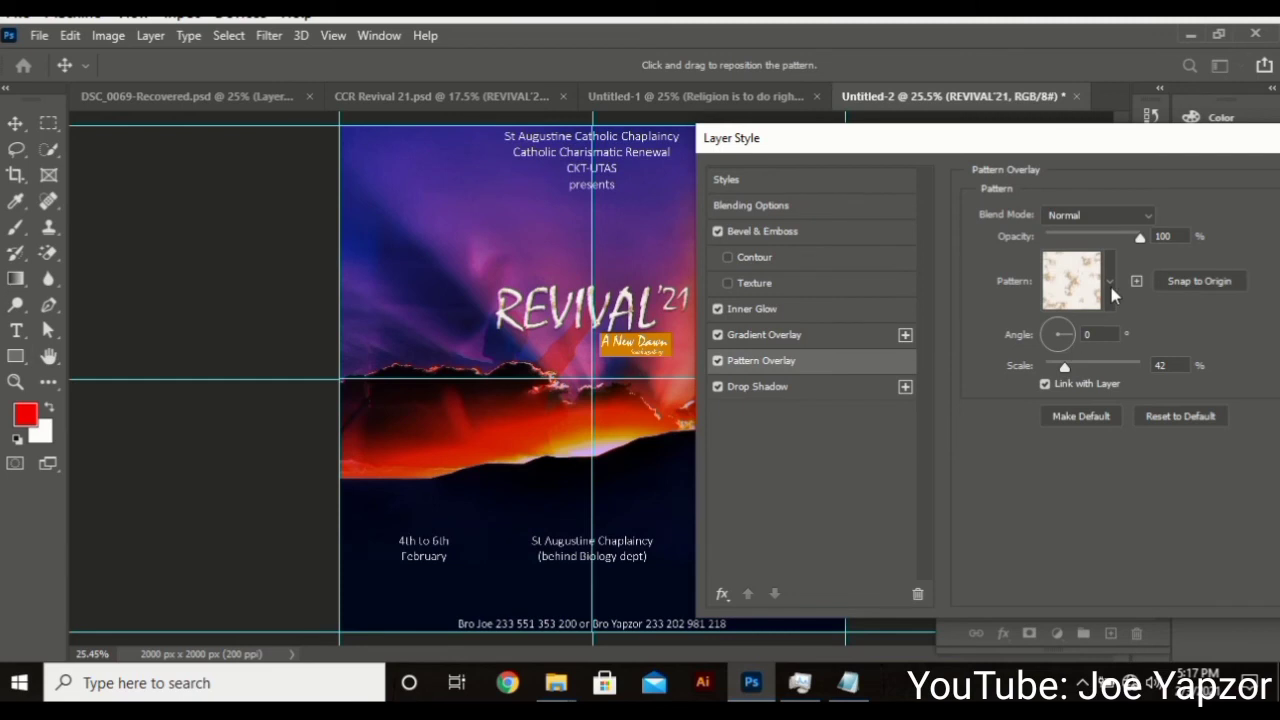
pyautogui.click(1110, 284)
pyautogui.click(717, 361)
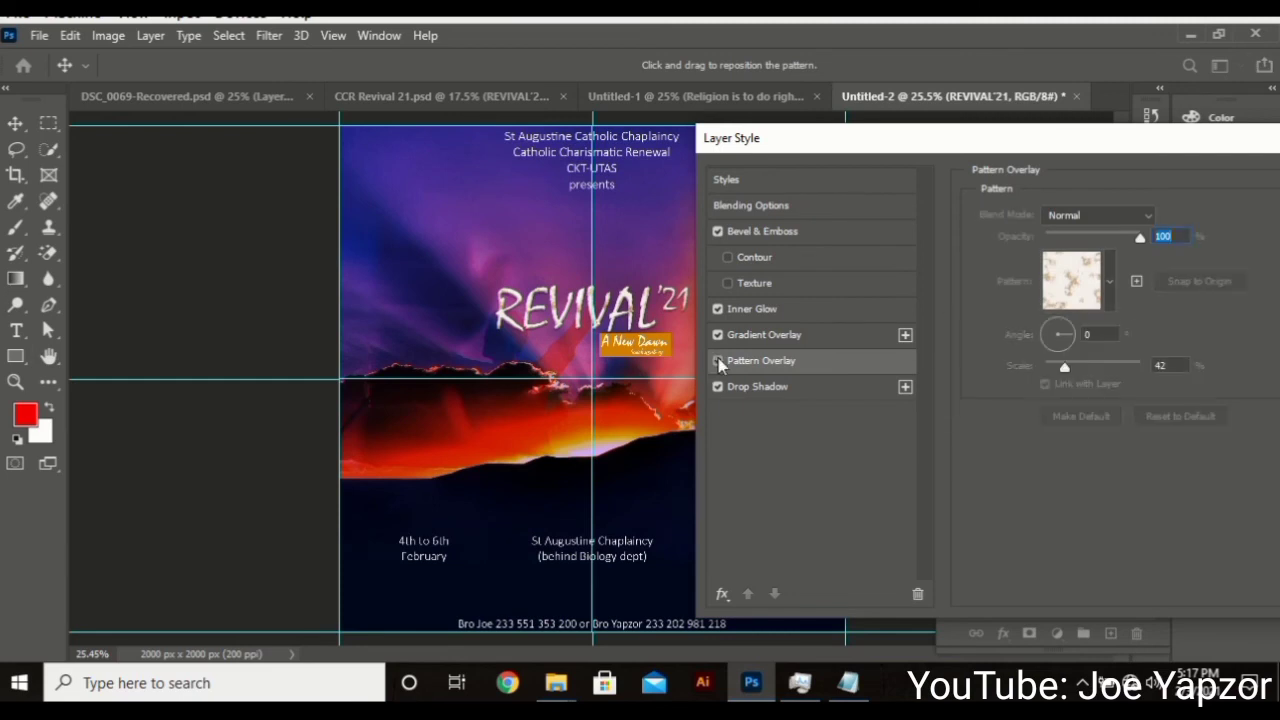
pyautogui.click(718, 362)
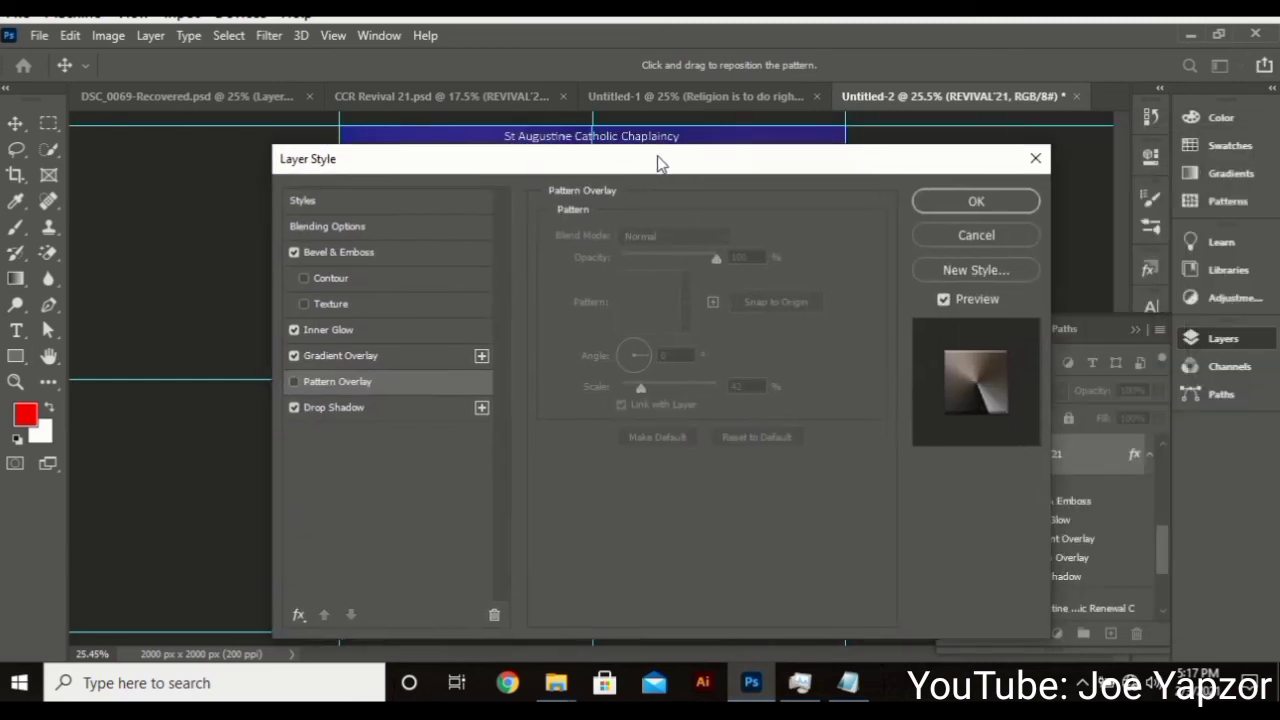
pyautogui.click(975, 202)
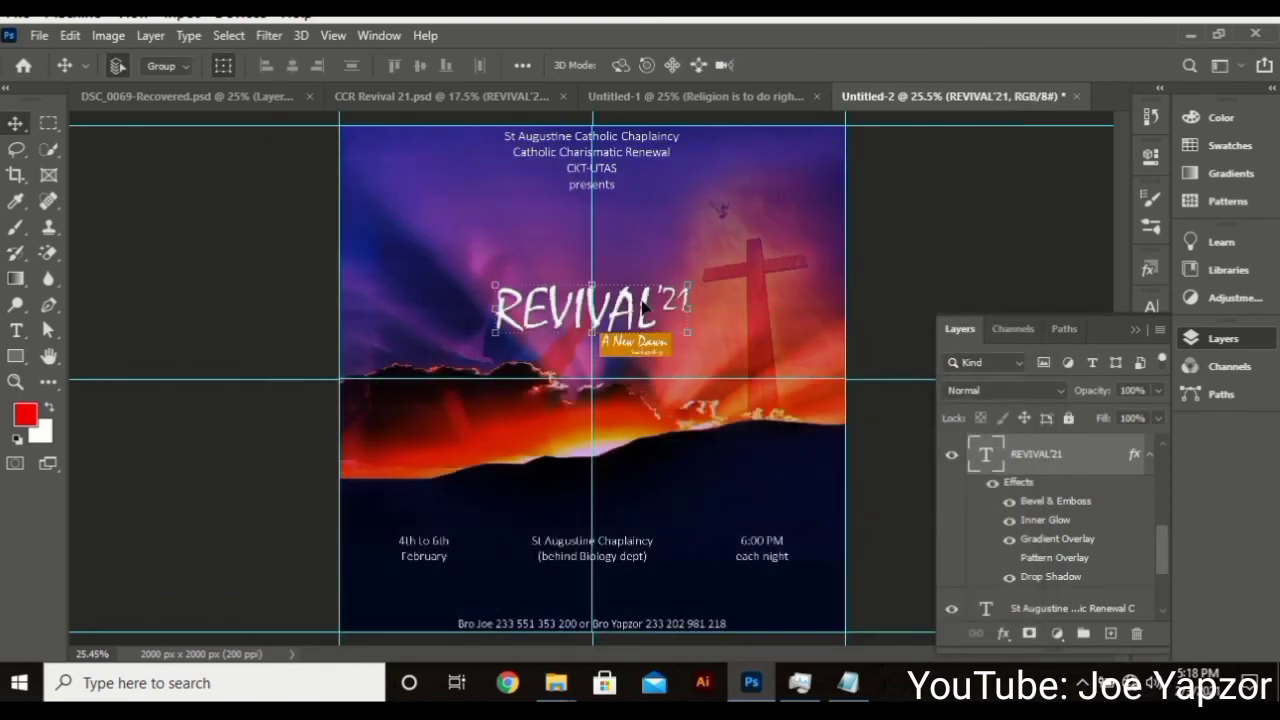
# - Scale the REVIVAL'21 title to about 101.69% and raise it just above the A New Dawn box
pyautogui.moveTo(688, 286); pyautogui.dragTo(740, 258)
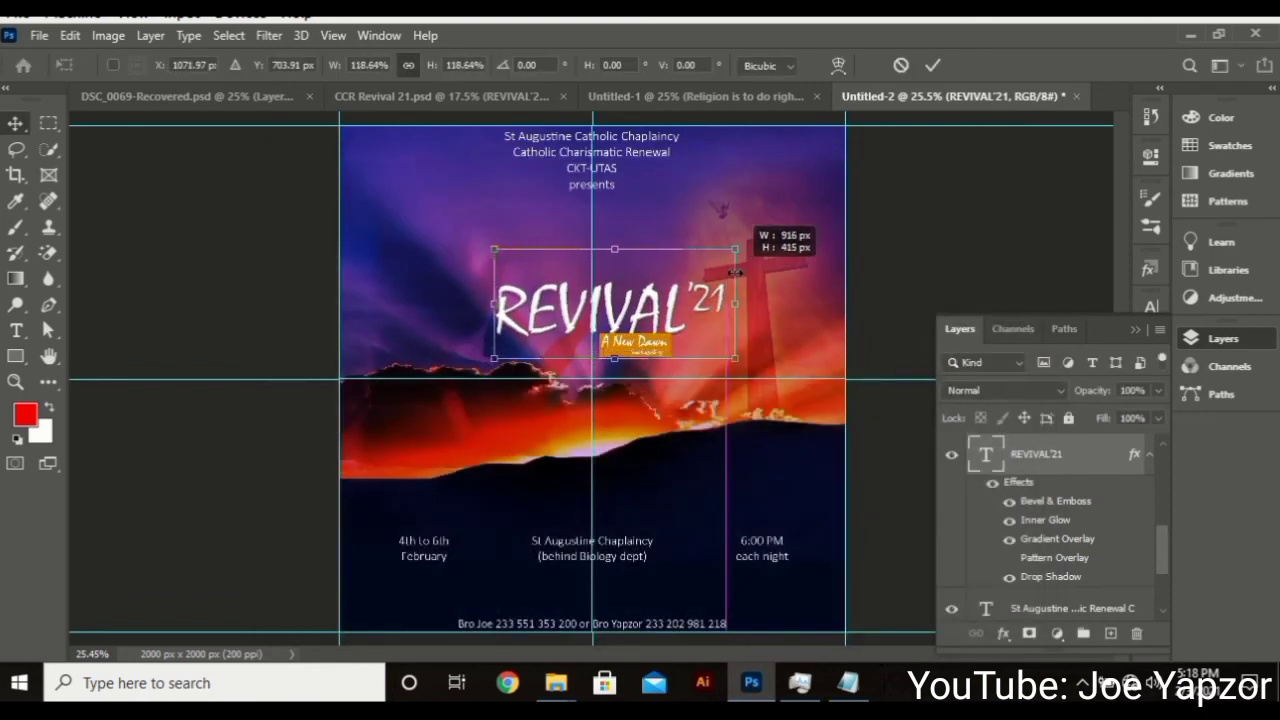
pyautogui.moveTo(684, 311); pyautogui.dragTo(668, 311)
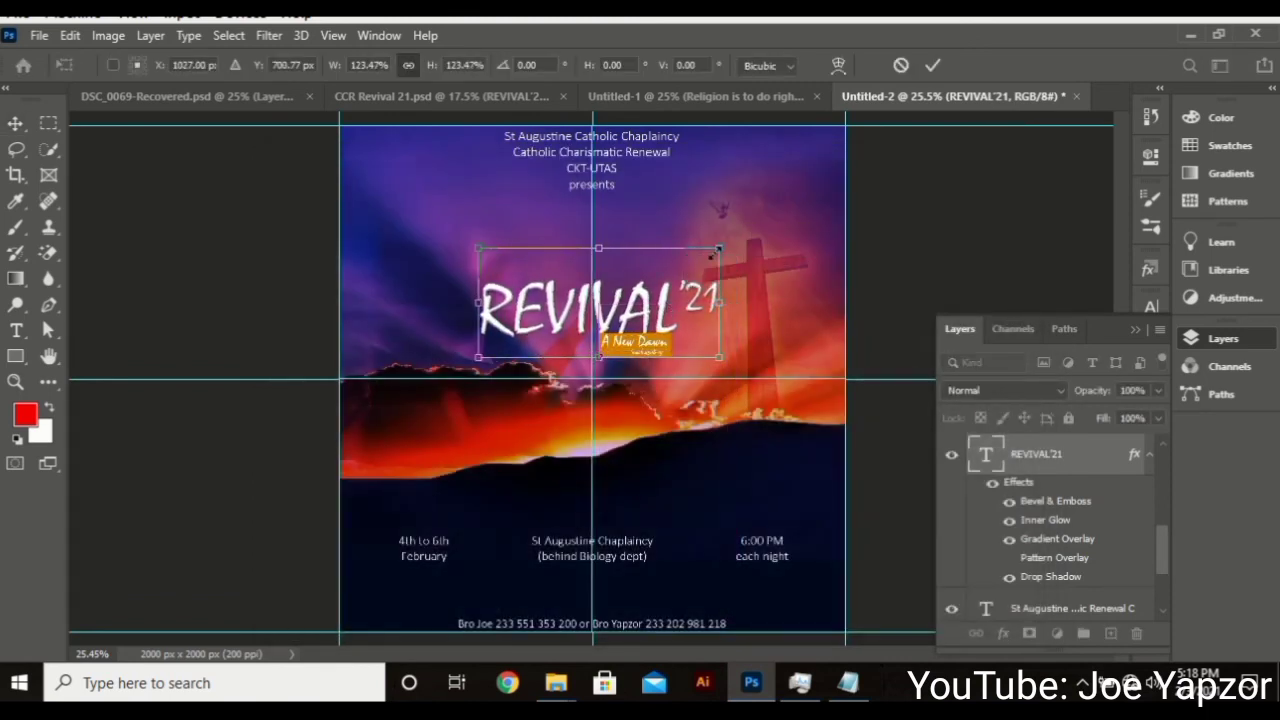
pyautogui.moveTo(718, 246); pyautogui.dragTo(679, 270)
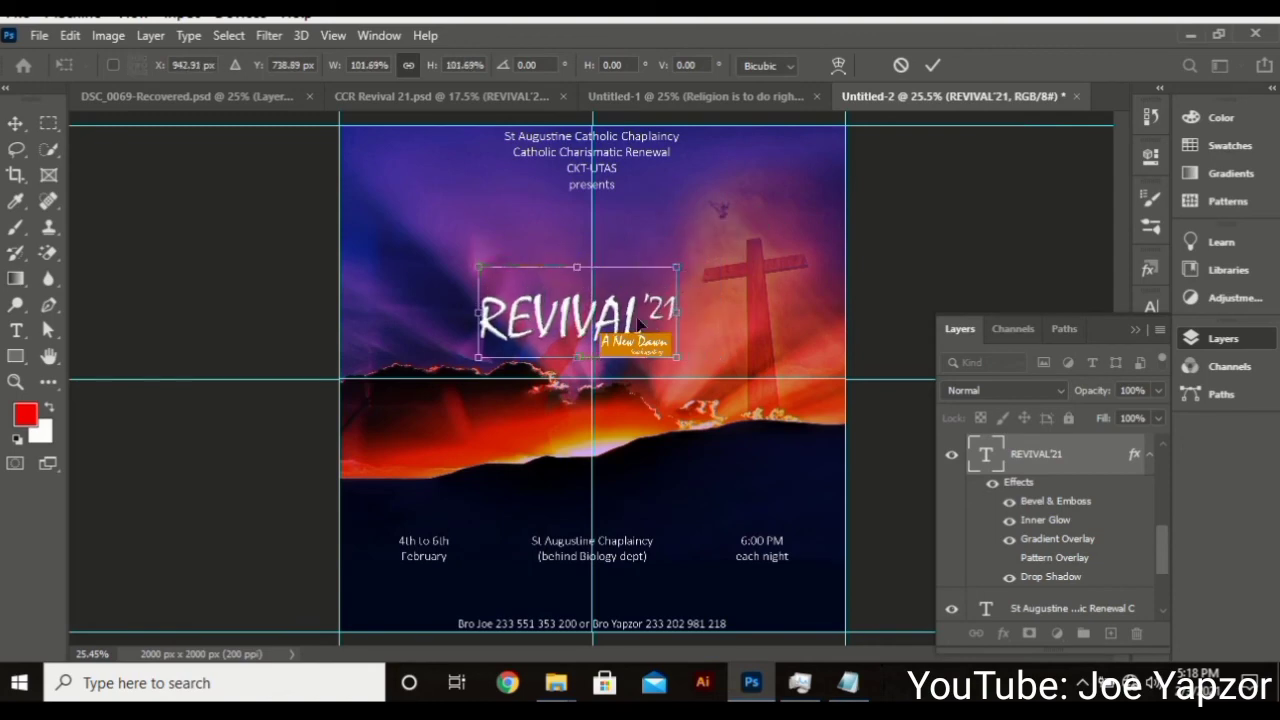
pyautogui.moveTo(638, 322)
pyautogui.mouseDown()
pyautogui.moveTo(646, 303)
pyautogui.moveTo(651, 314)
pyautogui.mouseUp()
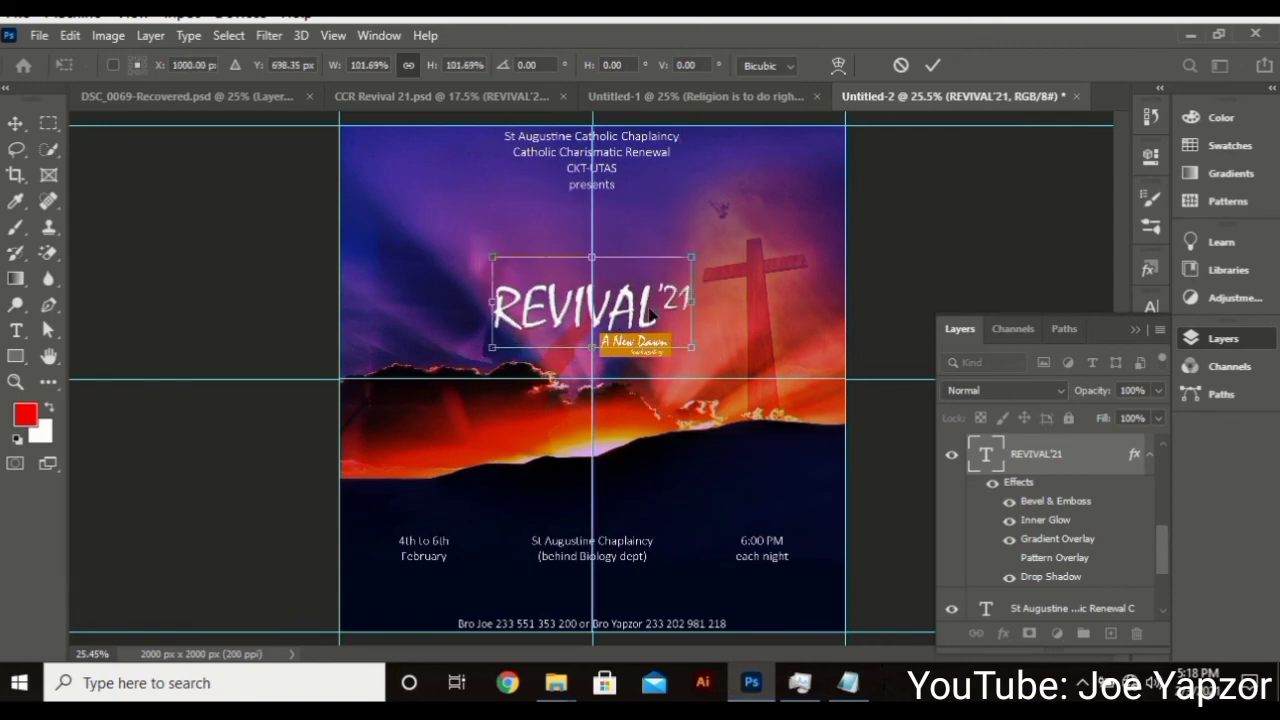
pyautogui.press('Return')
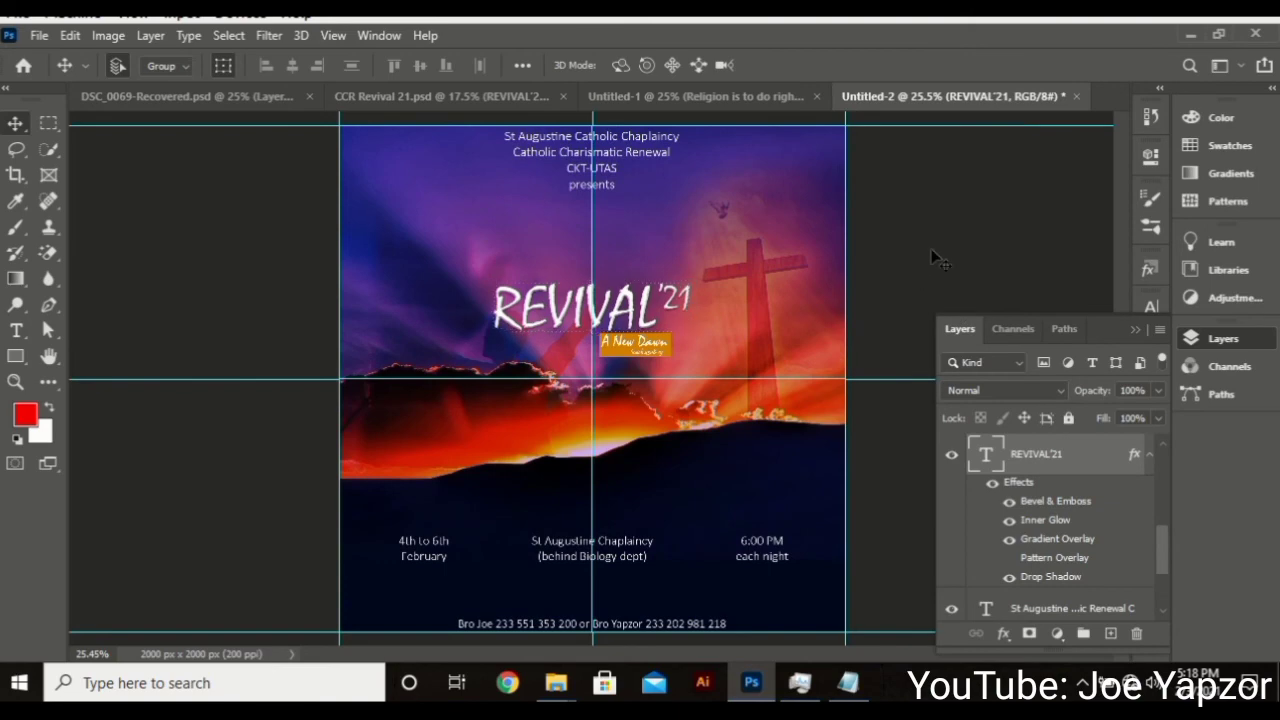
pyautogui.click(937, 258)
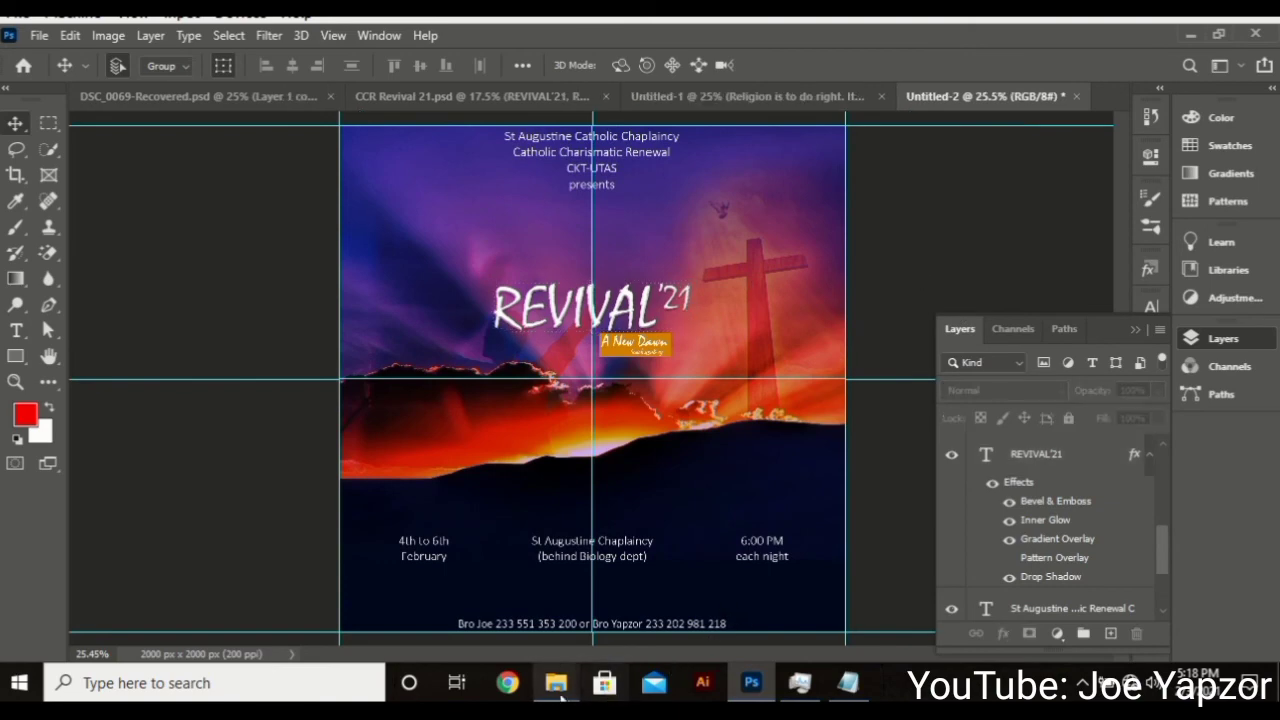
# - Place logo.jpeg from the Revival Resource folder at about 27.70%, top left beside the heading
pyautogui.moveTo(556, 683)
pyautogui.click(537, 605)
pyautogui.click(1100, 262)
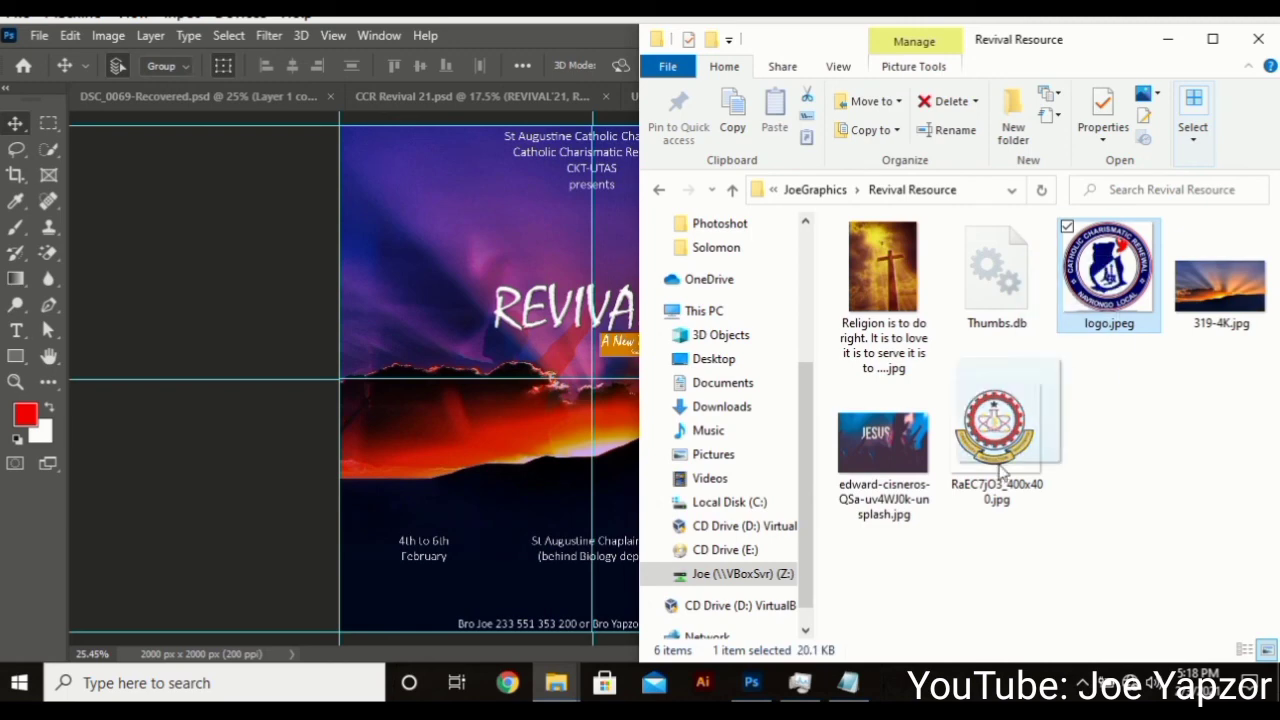
pyautogui.click(511, 338)
pyautogui.moveTo(512, 336); pyautogui.dragTo(512, 340)
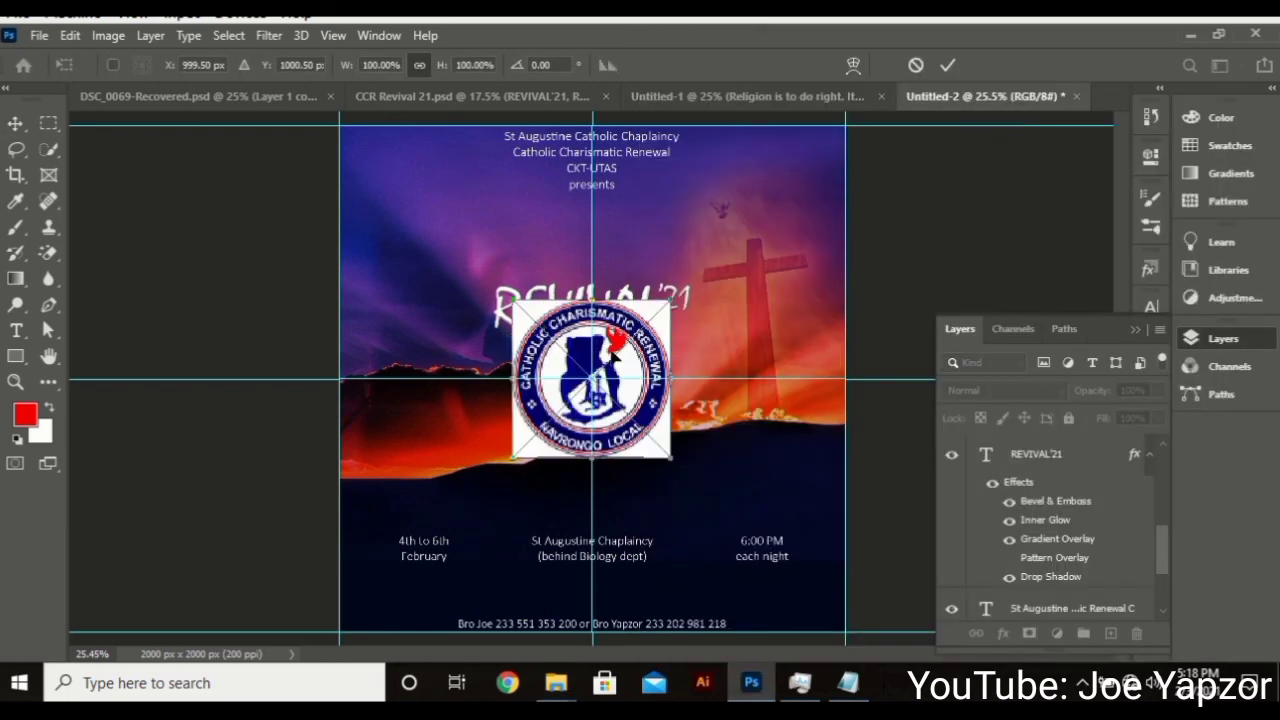
pyautogui.moveTo(655, 350); pyautogui.dragTo(575, 178)
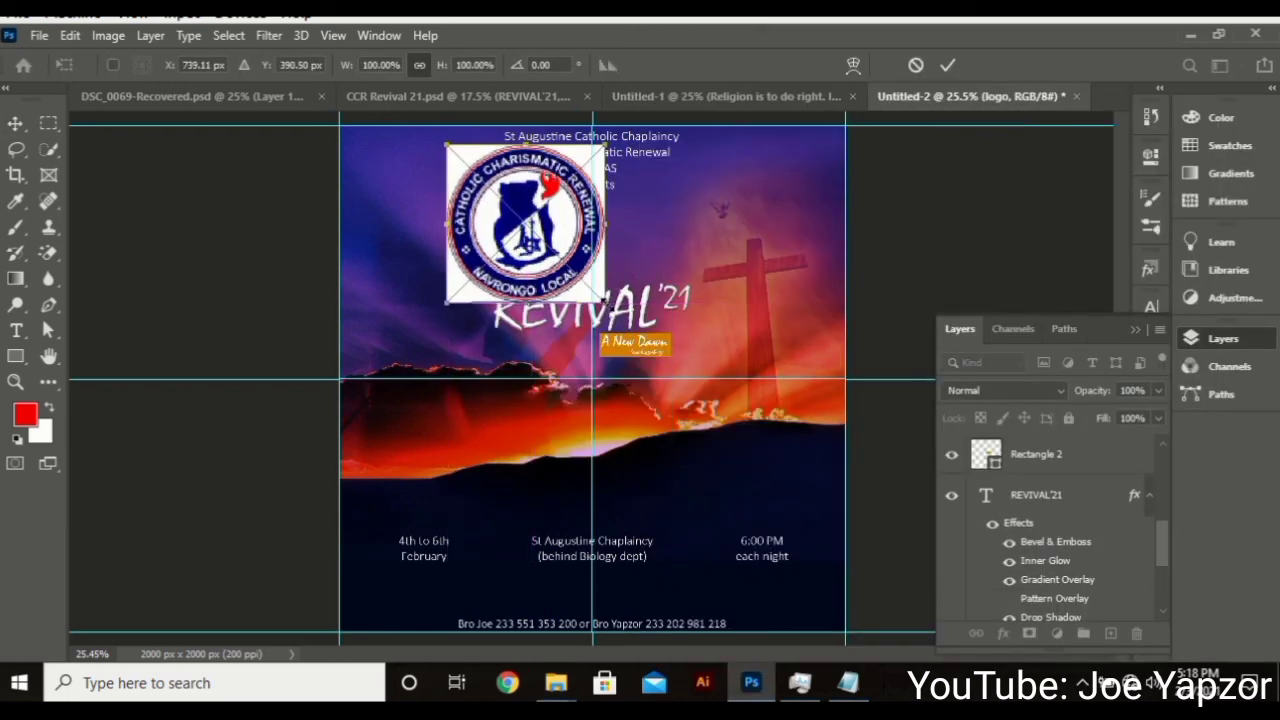
pyautogui.moveTo(603, 307); pyautogui.dragTo(482, 163)
pyautogui.press('Return')
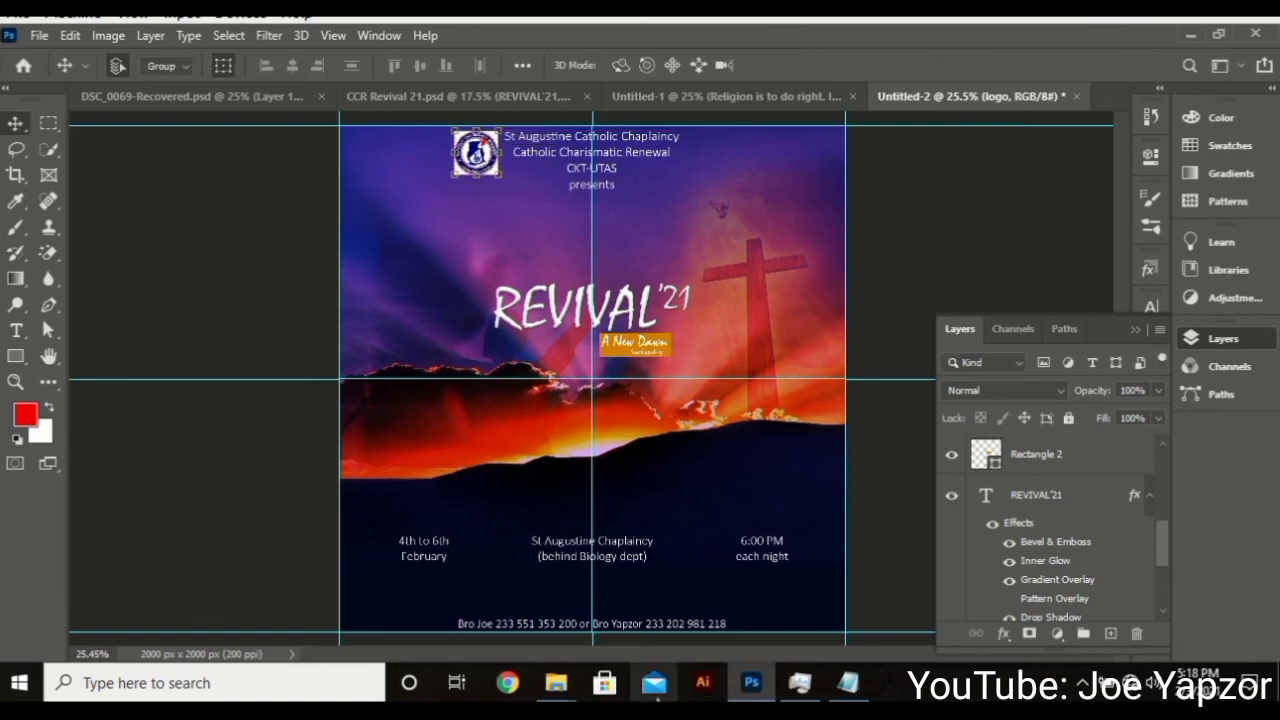
# - Place RaEC7jO3_400x400.jpg at about 13.03%, top right beside the heading
pyautogui.moveTo(556, 683)
pyautogui.click(508, 590)
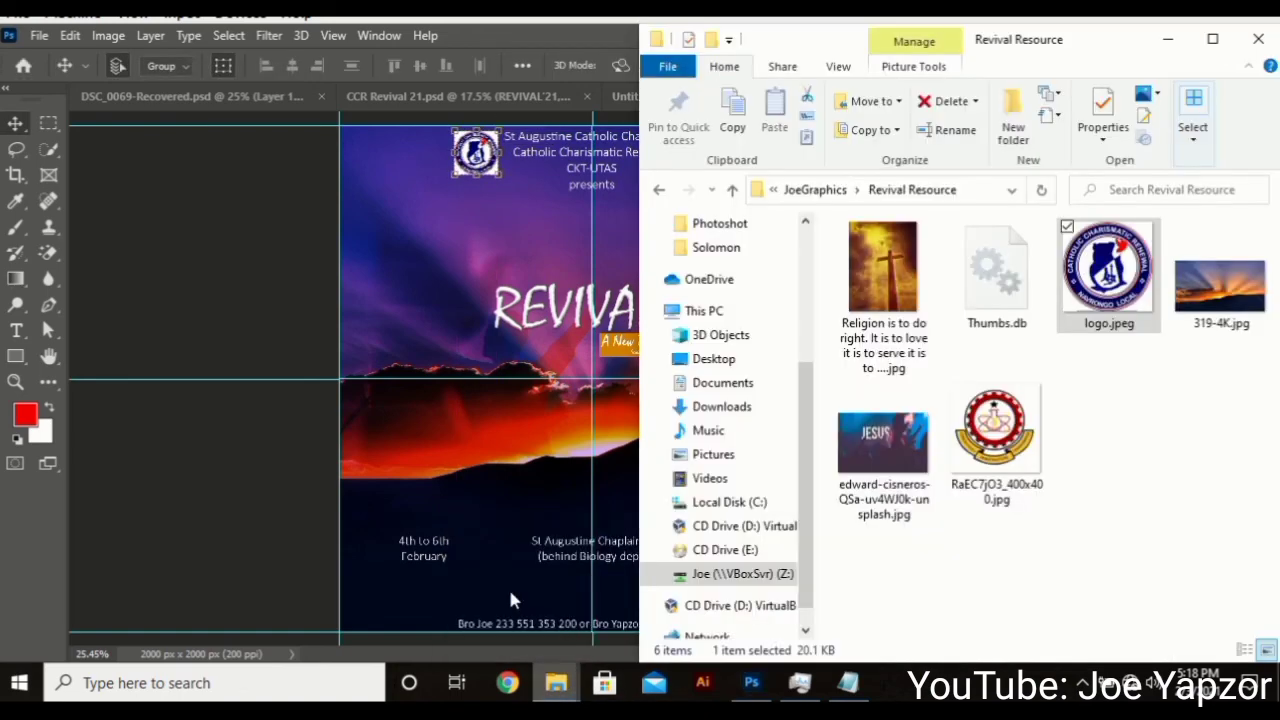
pyautogui.click(1042, 384)
pyautogui.moveTo(996, 440); pyautogui.dragTo(548, 340)
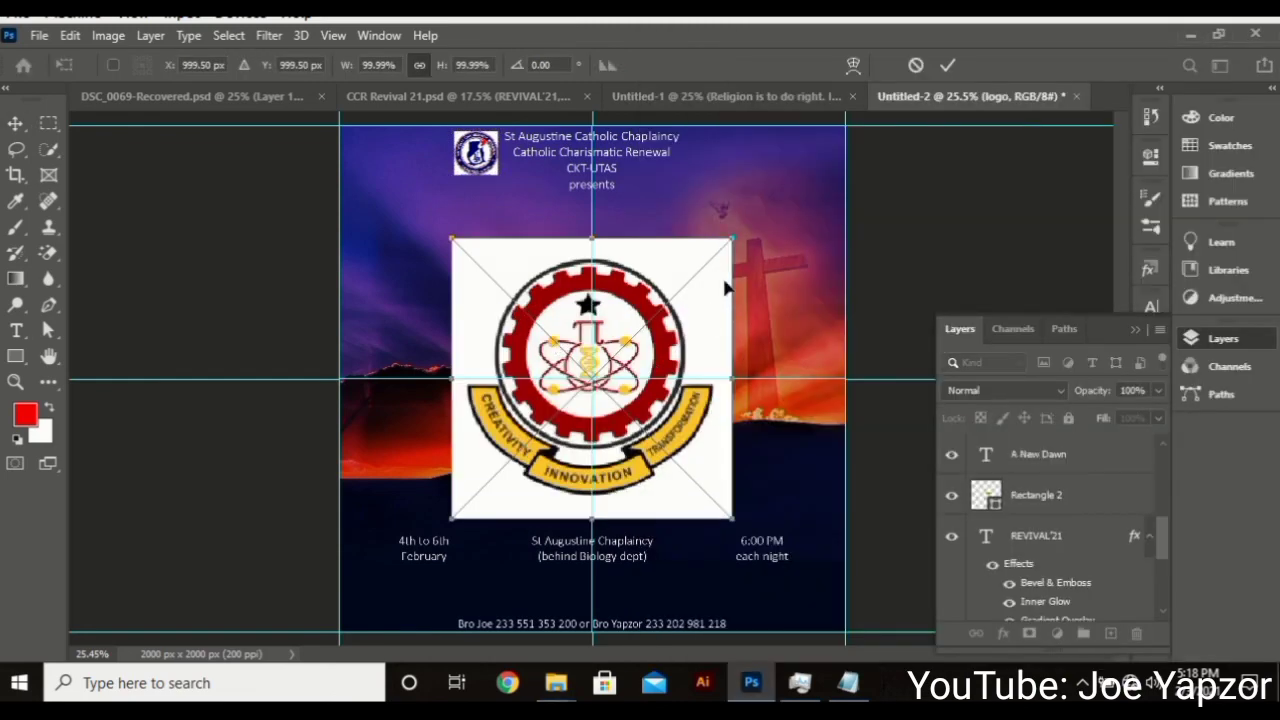
pyautogui.moveTo(734, 238); pyautogui.dragTo(715, 150)
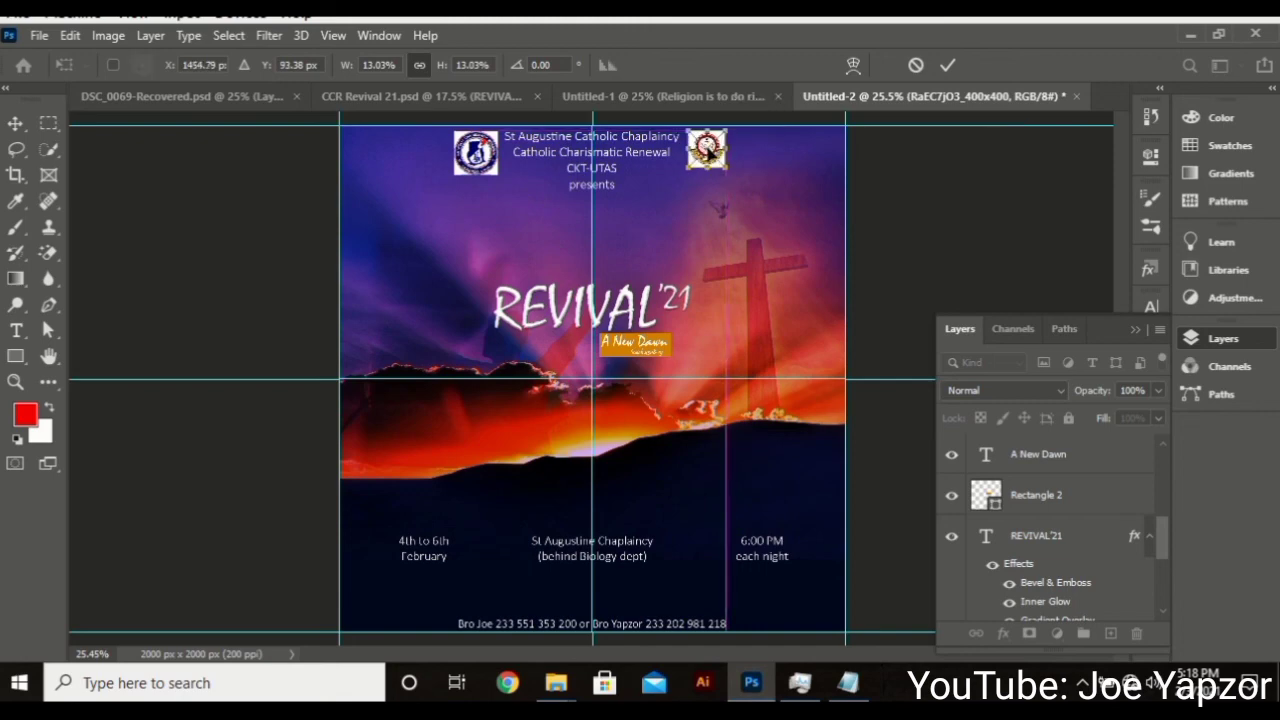
pyautogui.press('Return')
# - Rasterize both logos and erase their white backgrounds with the Magic Eraser
pyautogui.press('e')
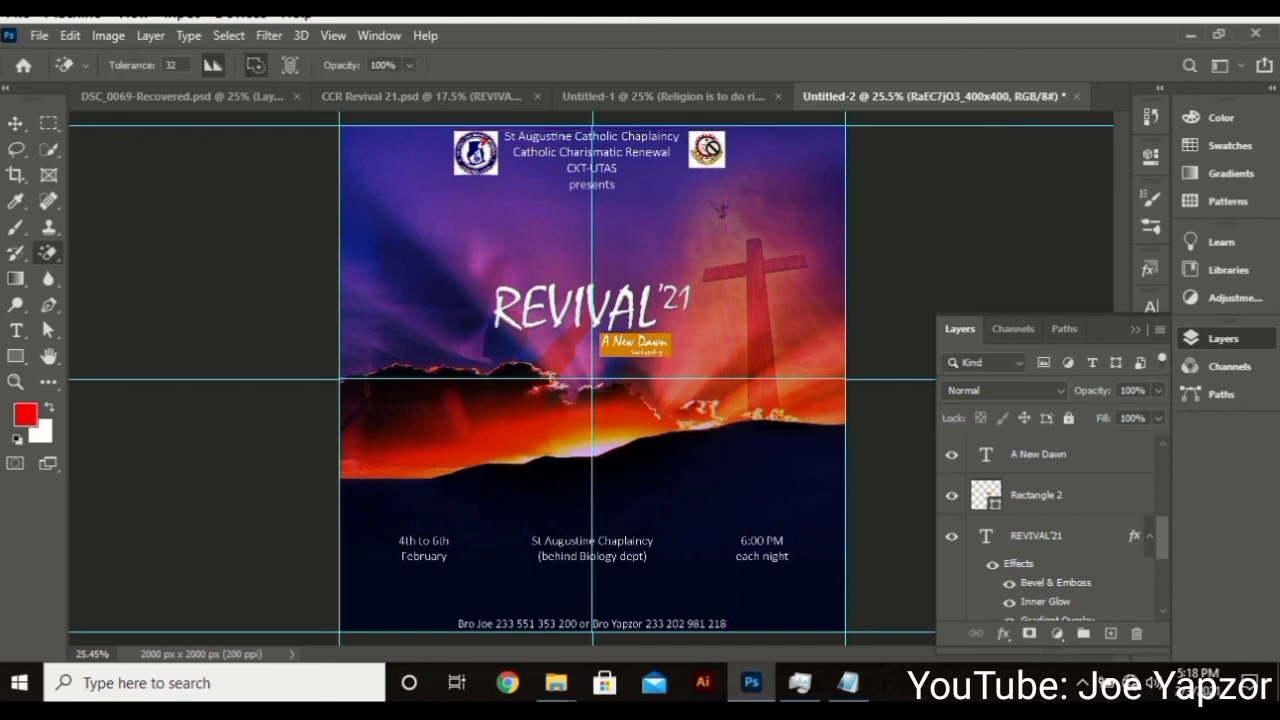
pyautogui.click(695, 140)
pyautogui.click(616, 294)
pyautogui.click(696, 145)
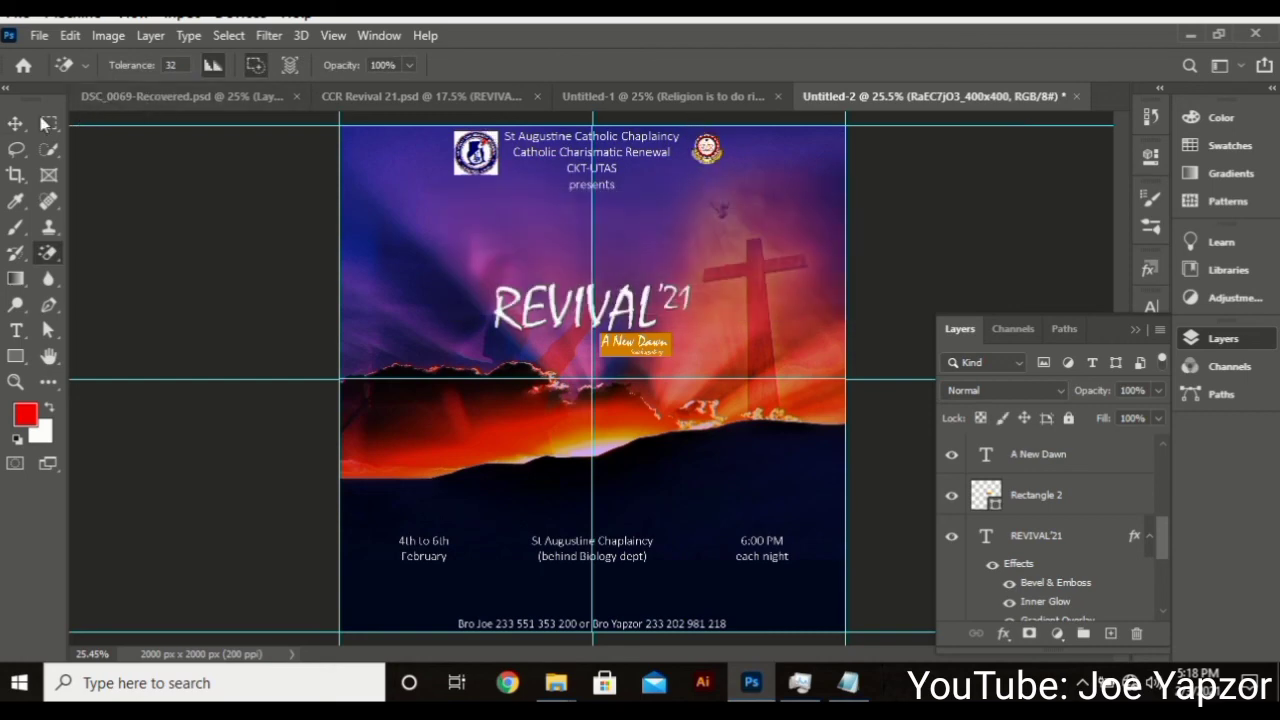
pyautogui.press('v')
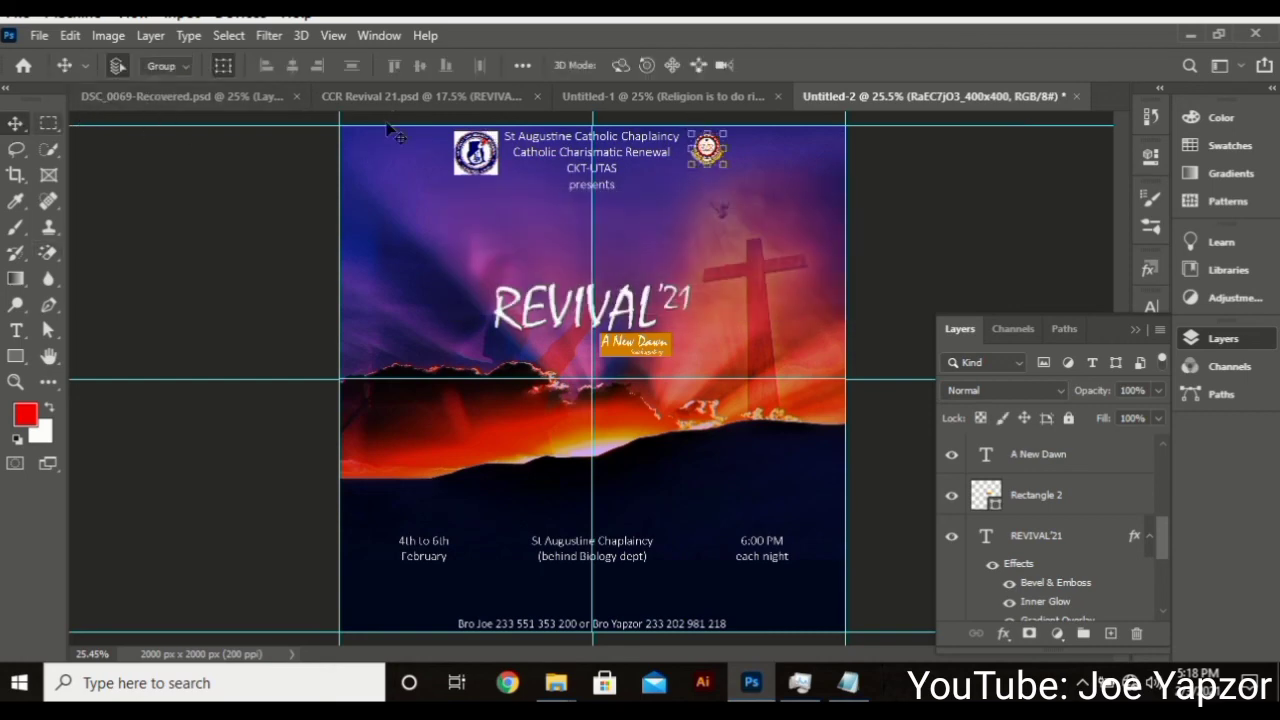
pyautogui.click(463, 163)
pyautogui.press('e')
pyautogui.click(462, 145)
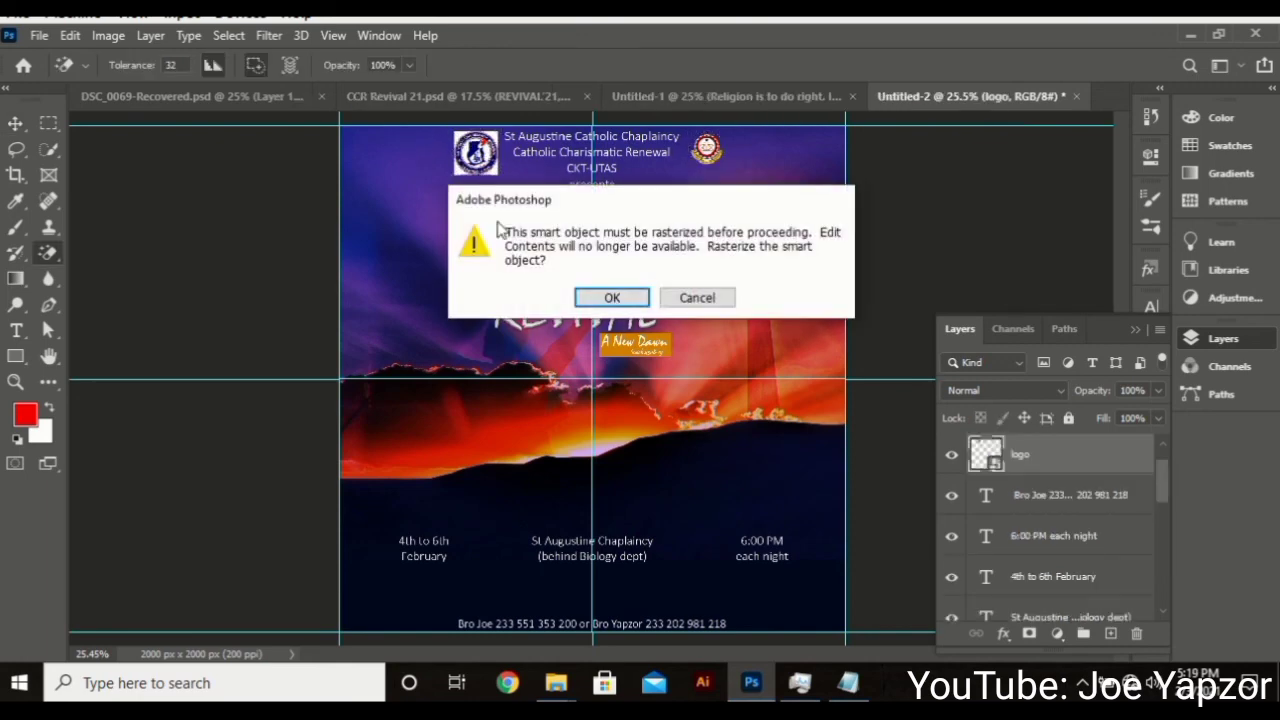
pyautogui.click(608, 297)
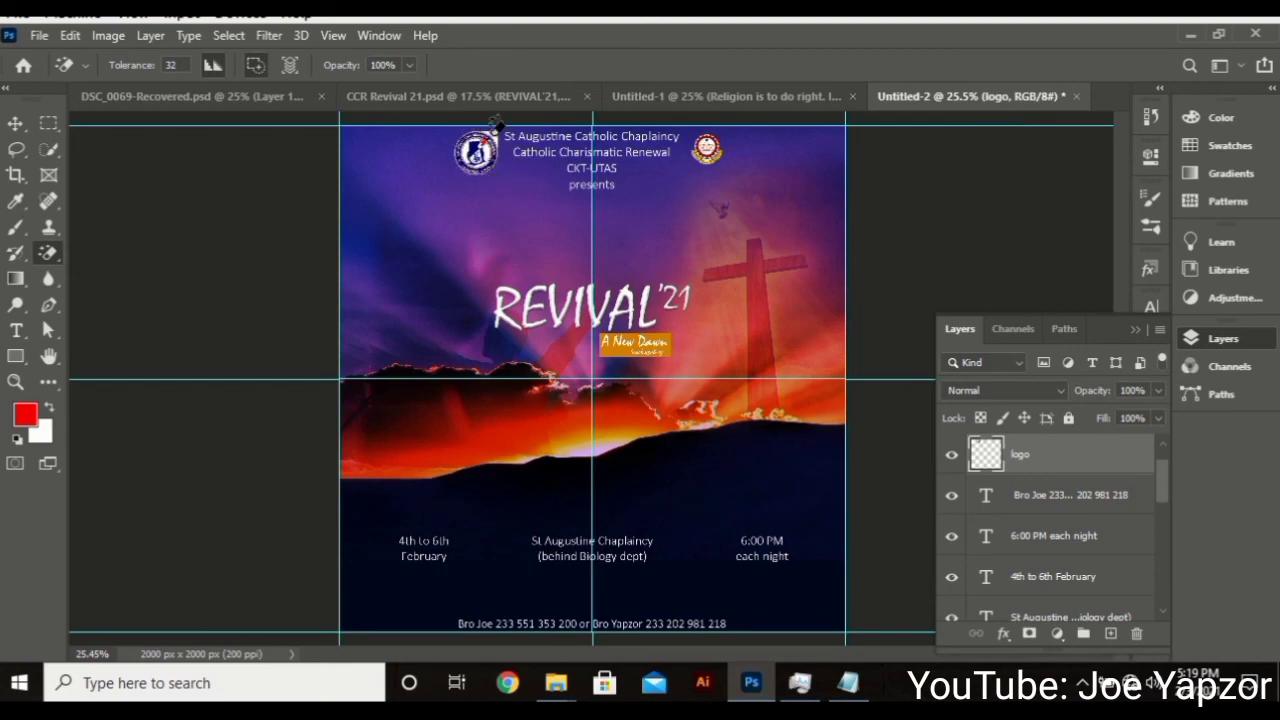
# - Enlarge the right-hand emblem to about 111%
pyautogui.click(15, 122)
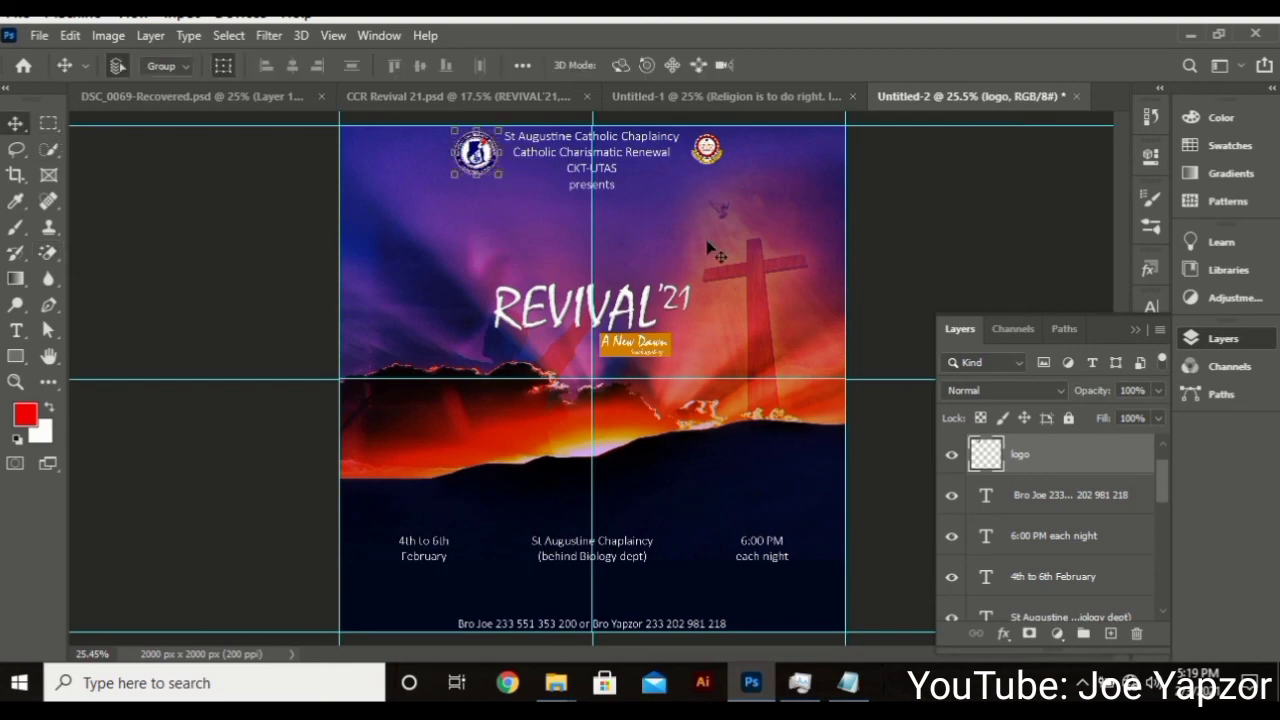
pyautogui.click(697, 147)
pyautogui.moveTo(697, 147); pyautogui.dragTo(735, 172)
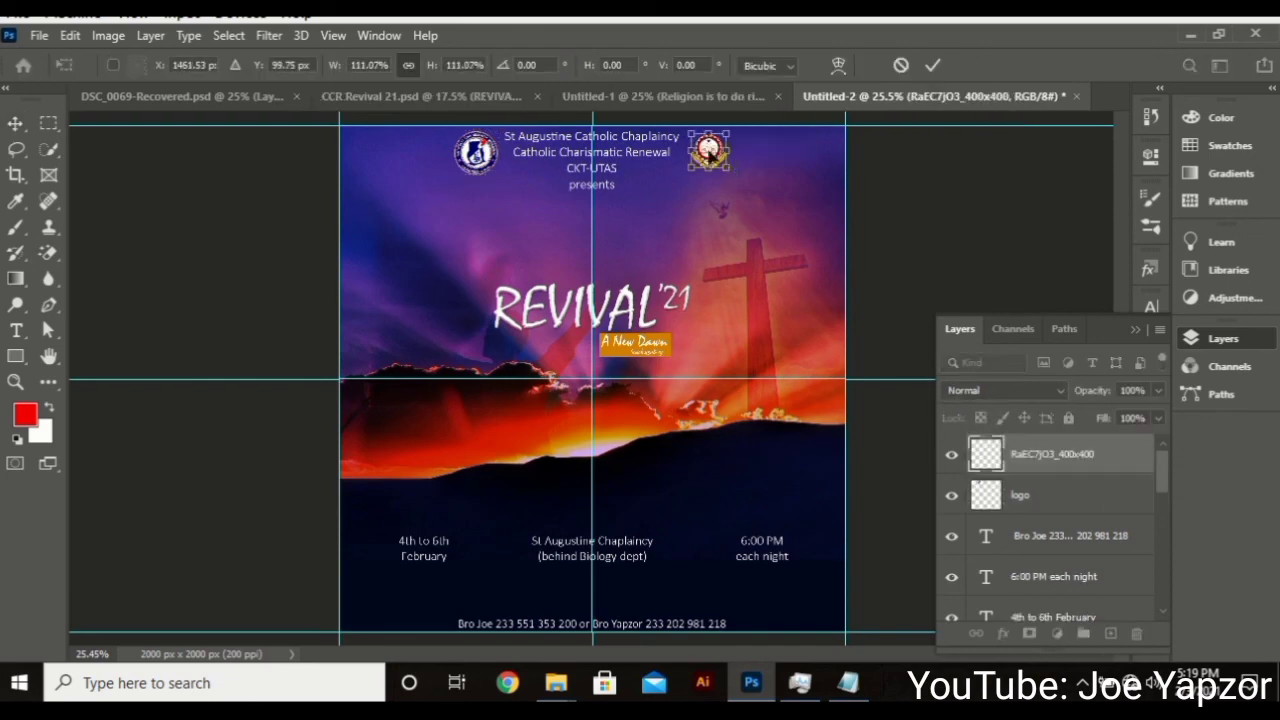
pyautogui.click(896, 152)
# - Align the vertical centres of the two logos
pyautogui.click(735, 155)
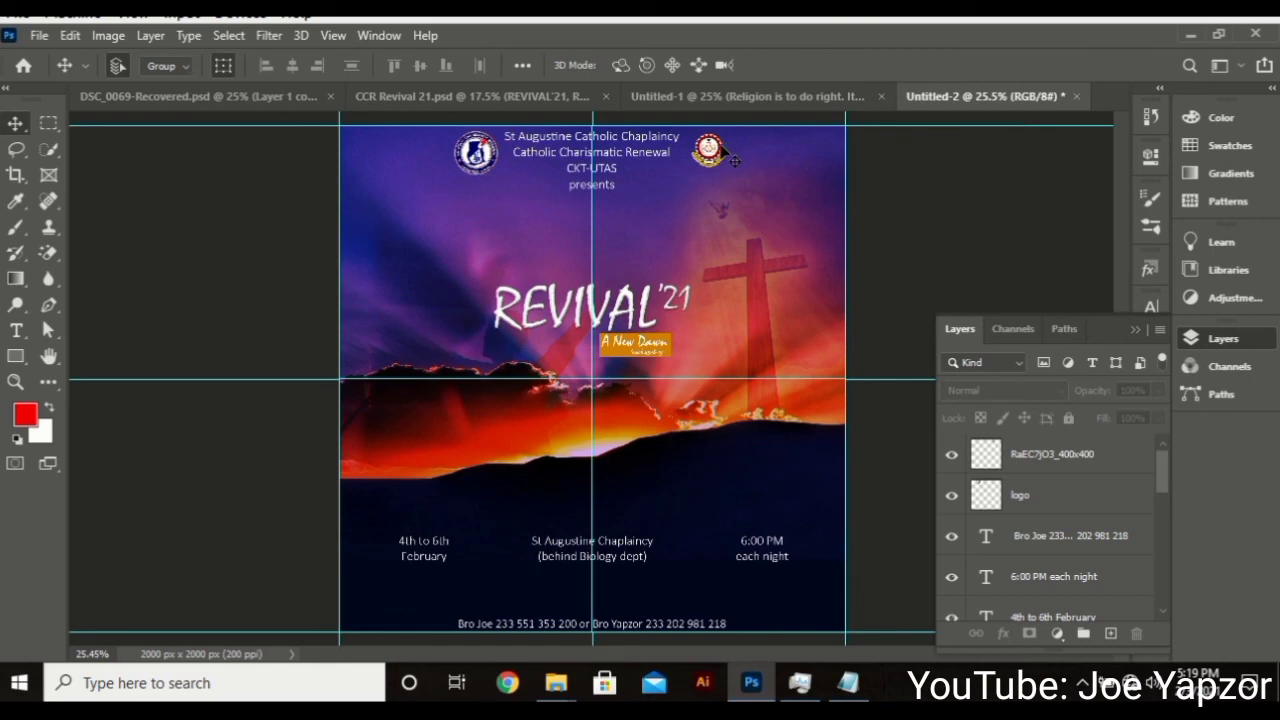
pyautogui.click(733, 160)
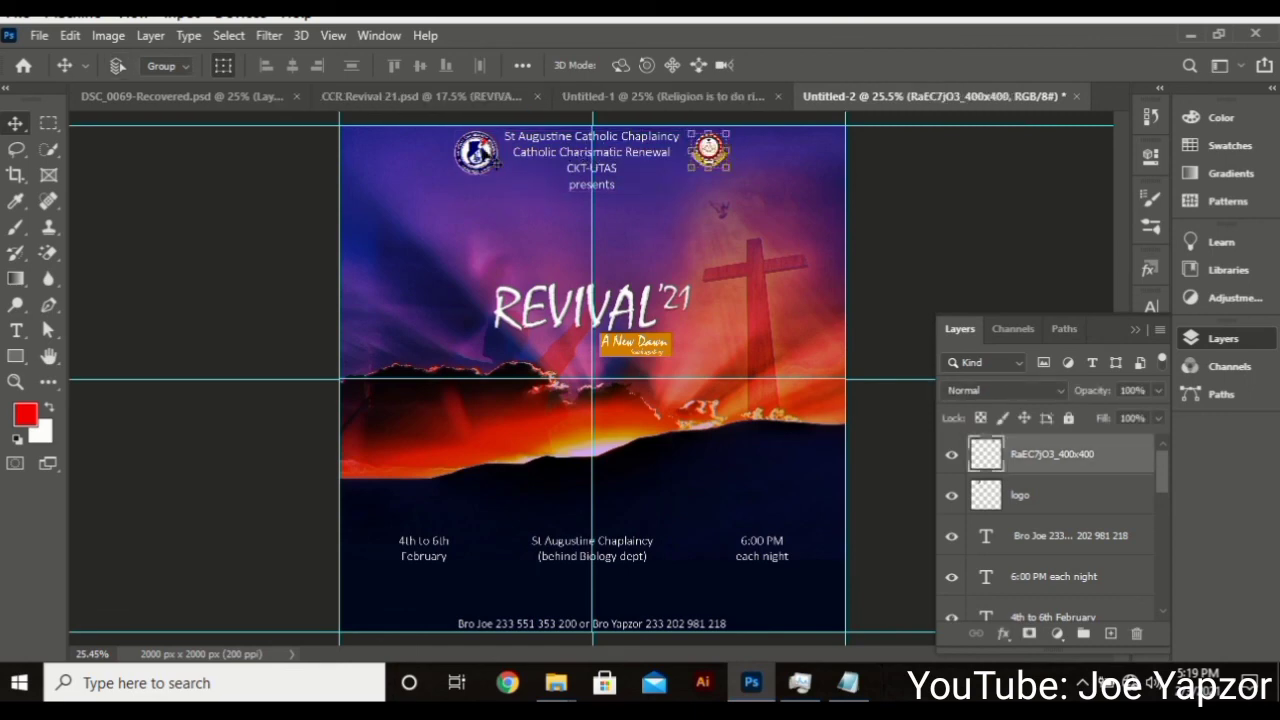
pyautogui.keyDown('shift'); pyautogui.click(475, 155); pyautogui.keyUp('shift')
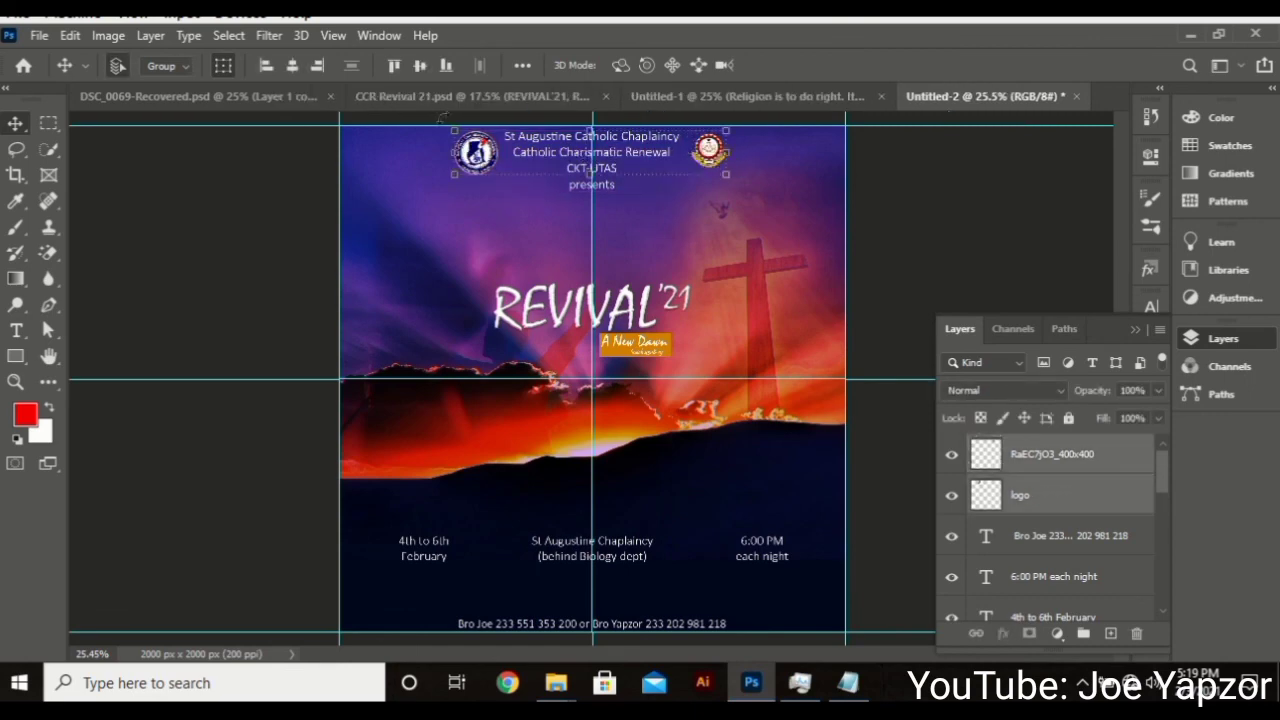
pyautogui.click(424, 66)
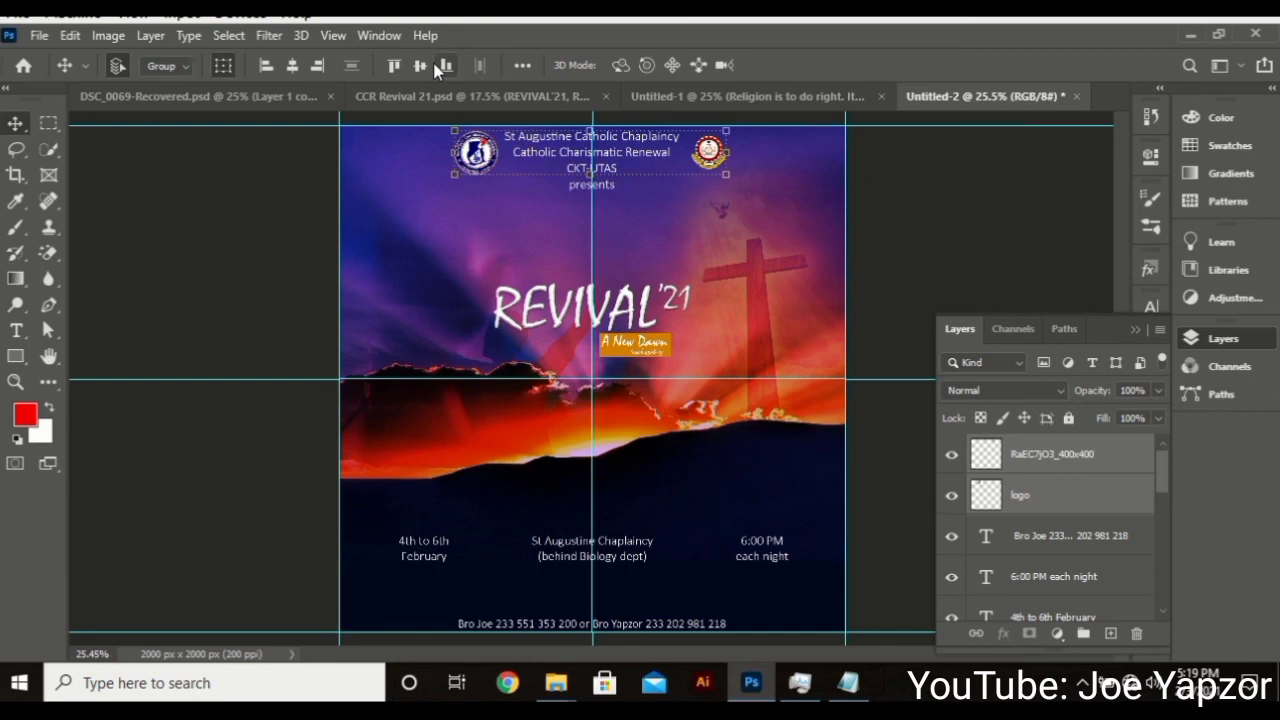
pyautogui.click(957, 206)
# - Shrink the left logo to about 86.37% and realign both logos' vertical centres
pyautogui.click(488, 168)
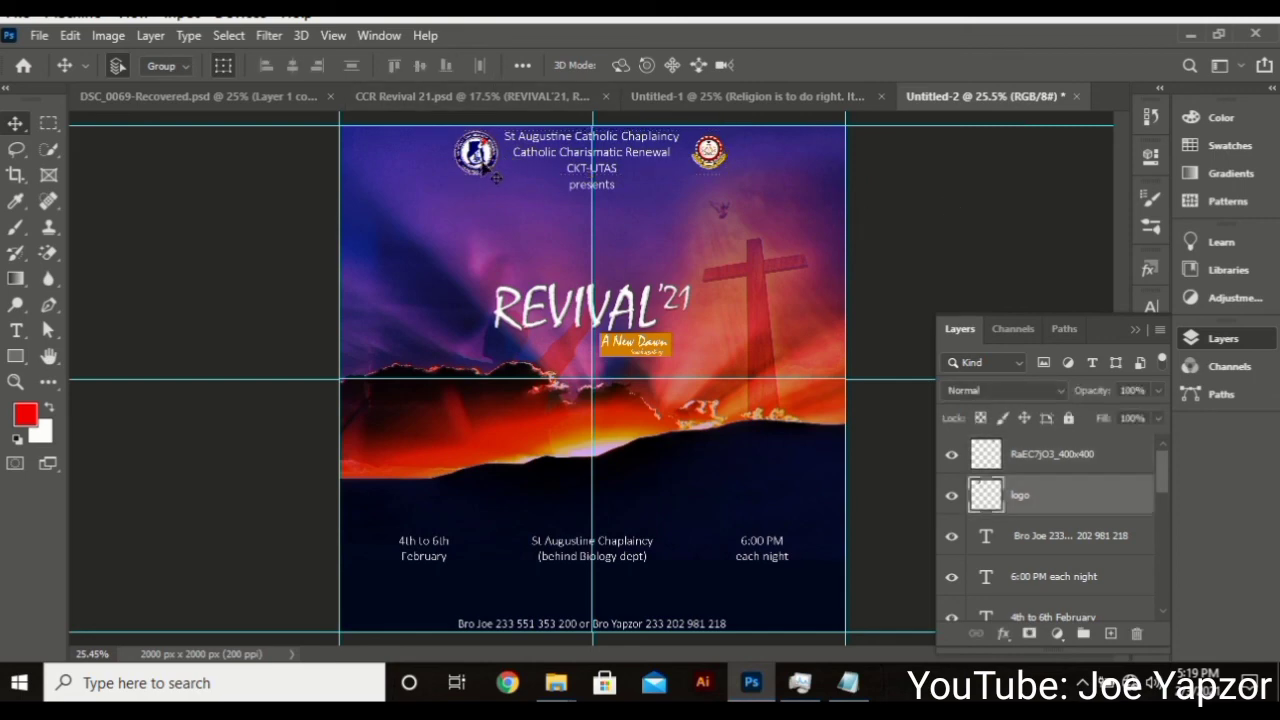
pyautogui.hotkey('ctrl', 't')
pyautogui.moveTo(500, 180); pyautogui.dragTo(495, 172)
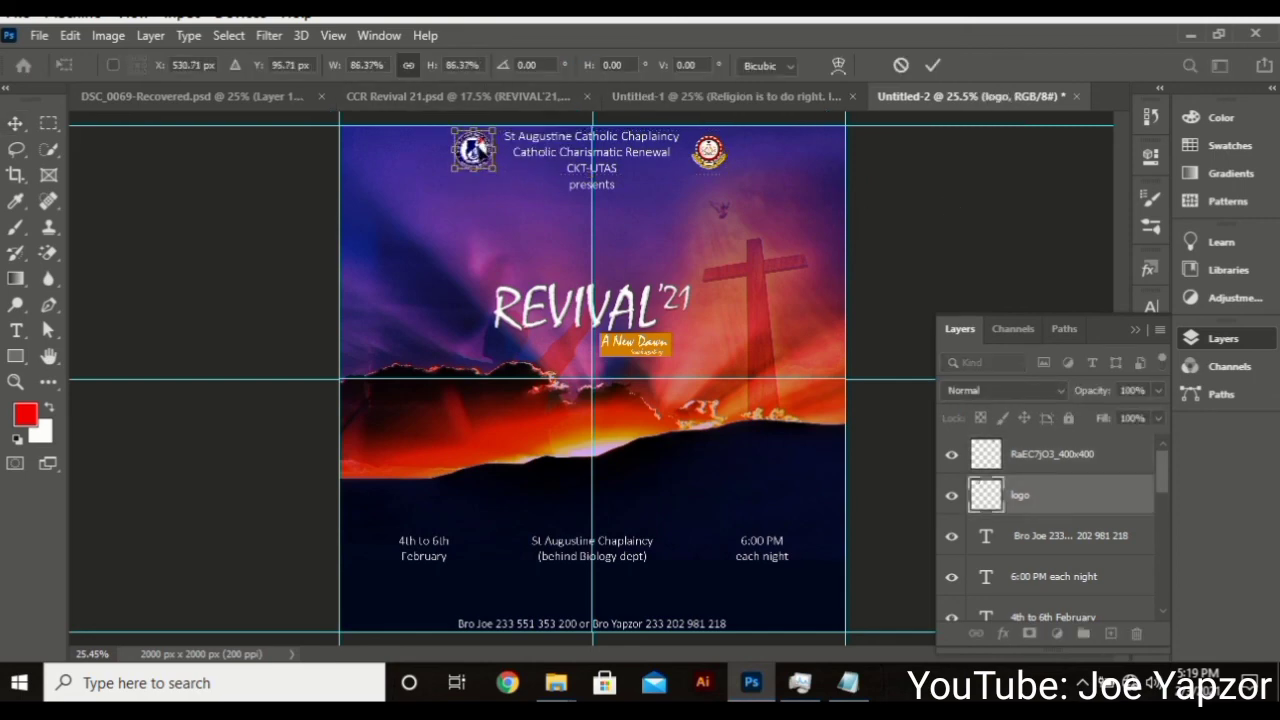
pyautogui.press('Return')
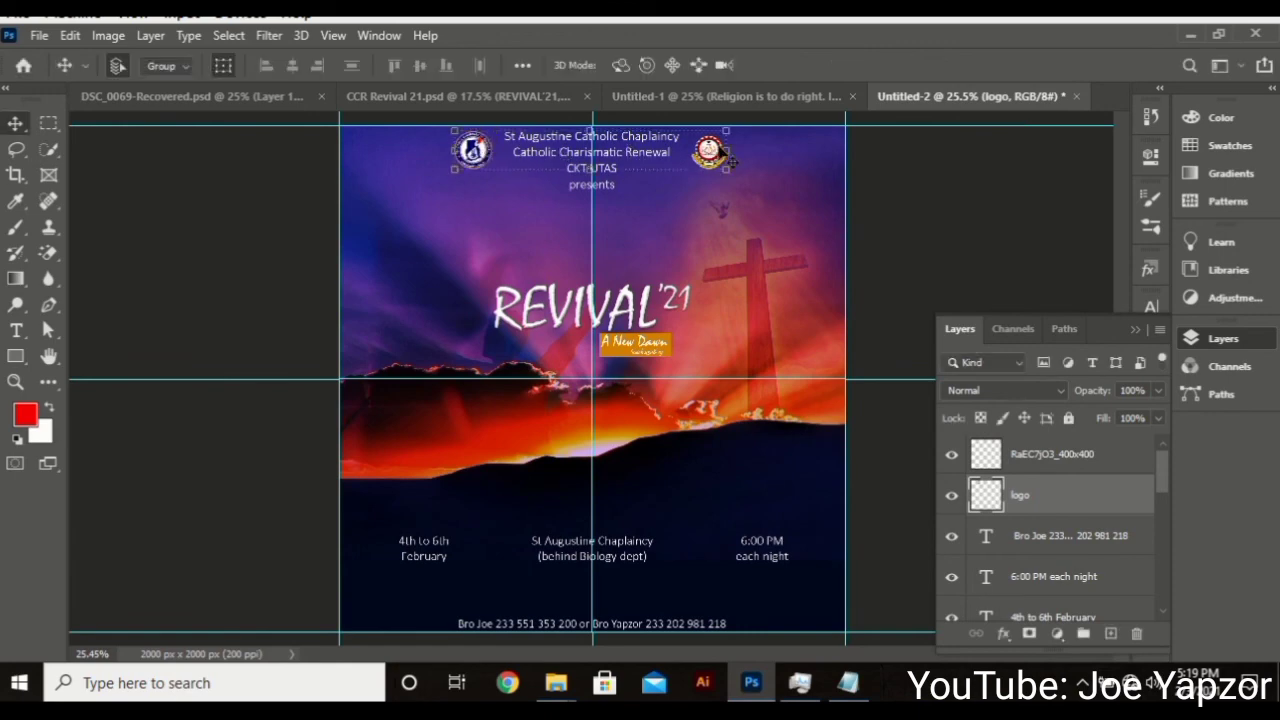
pyautogui.keyDown('shift'); pyautogui.click(712, 152); pyautogui.keyUp('shift')
pyautogui.click(421, 64)
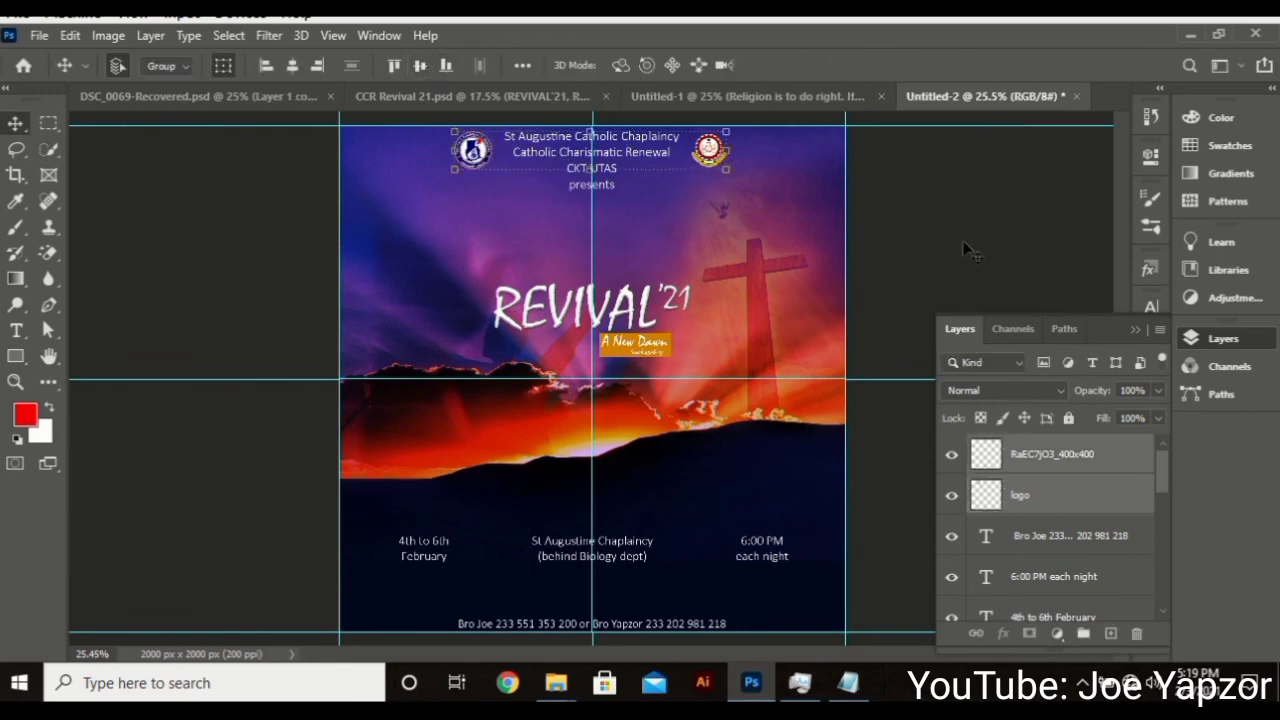
pyautogui.click(966, 250)
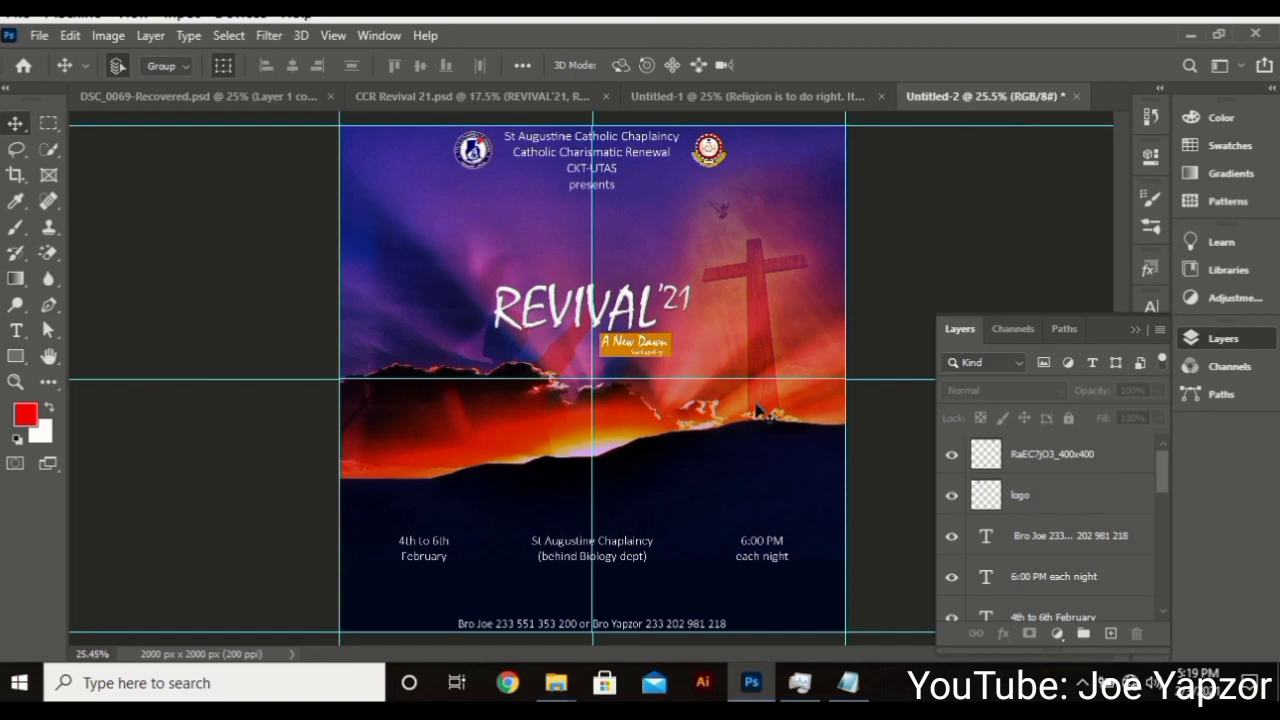